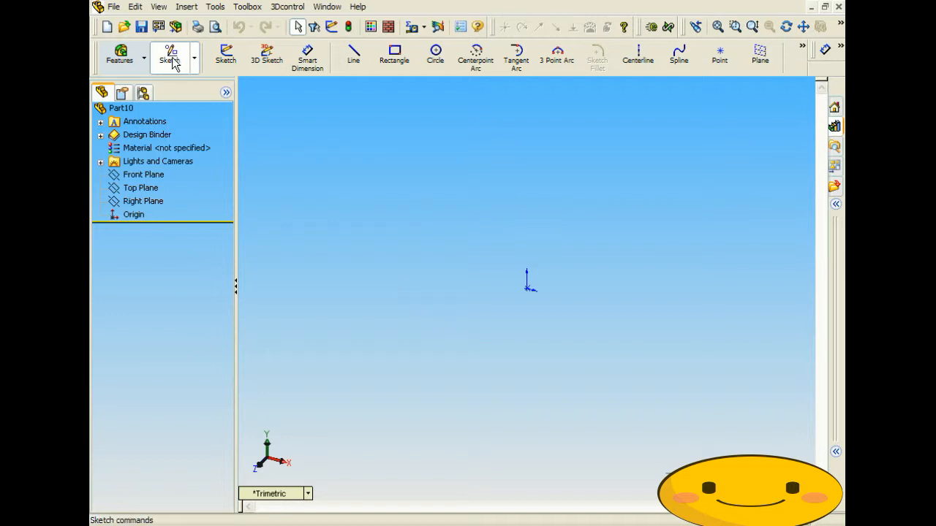
- Sketch a large circle on the Front Plane
{"action": "left_click", "coordinate": [439, 67]}
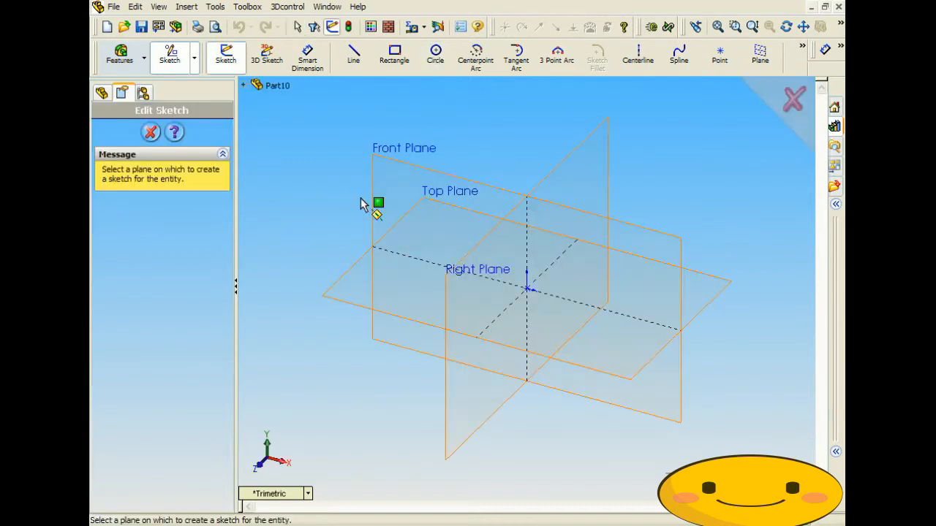
{"action": "left_click", "coordinate": [390, 171]}
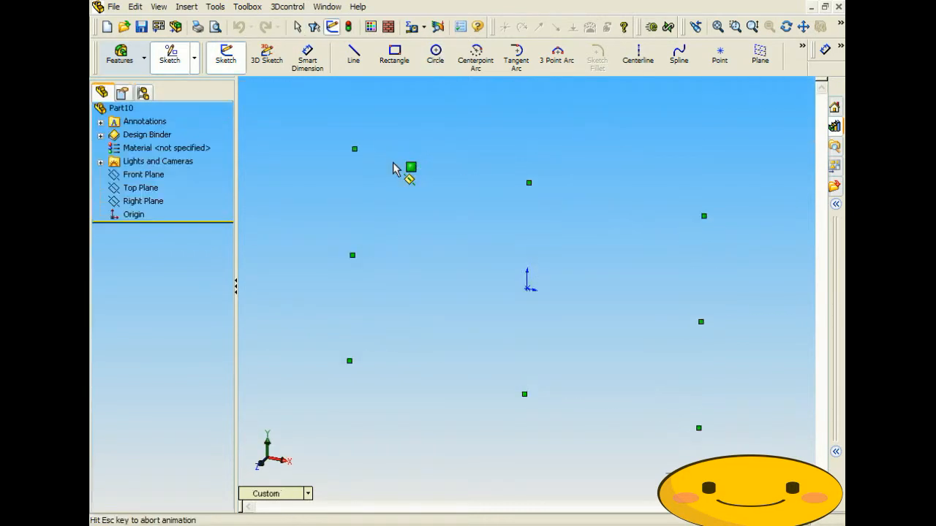
{"action": "left_click", "coordinate": [352, 174]}
{"action": "left_click", "coordinate": [373, 236]}
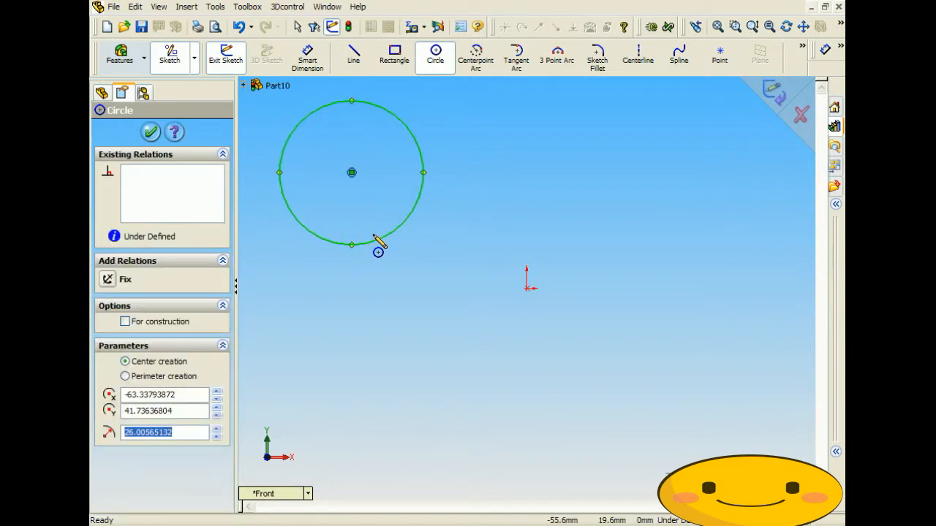
{"action": "left_click", "coordinate": [150, 132]}
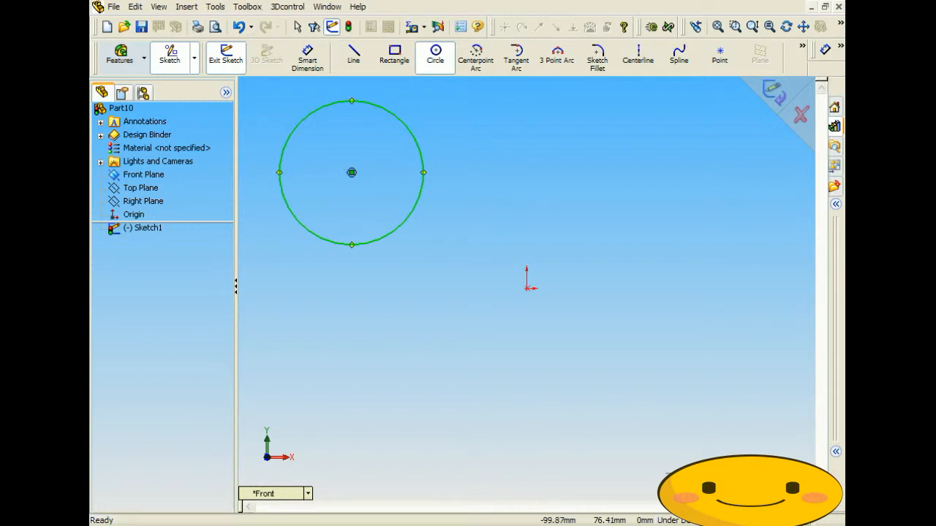
- Turn the large circle into block Block1-1 using Tools > Blocks > Make
{"action": "left_click", "coordinate": [215, 7]}
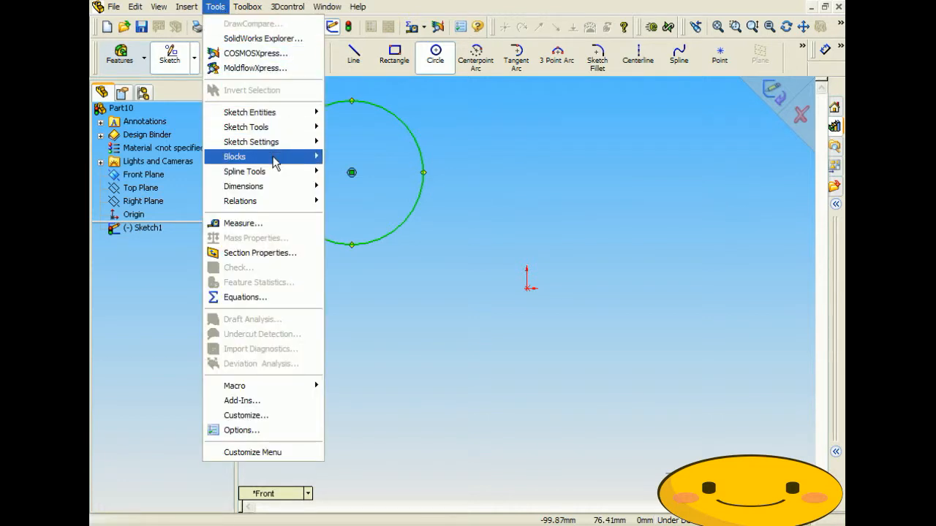
{"action": "mouse_move", "coordinate": [275, 162]}
{"action": "left_click", "coordinate": [345, 157]}
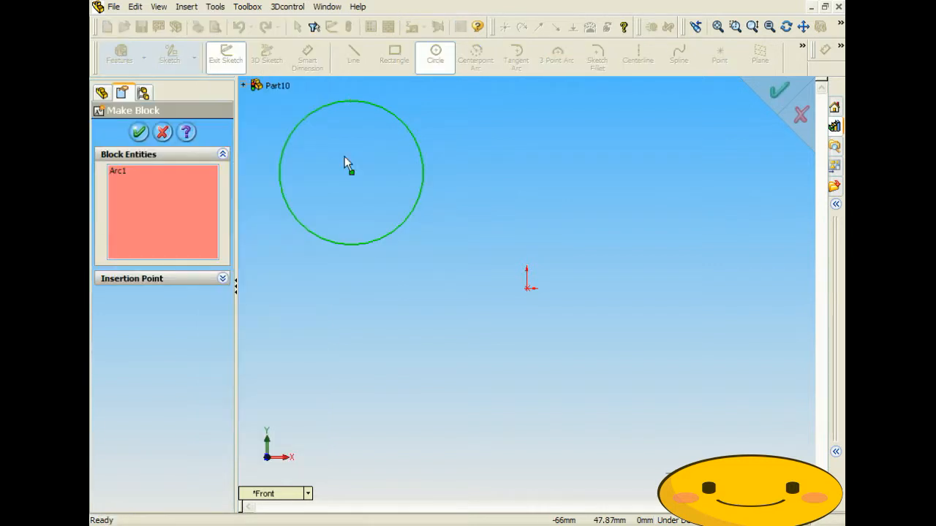
{"action": "left_click", "coordinate": [117, 173]}
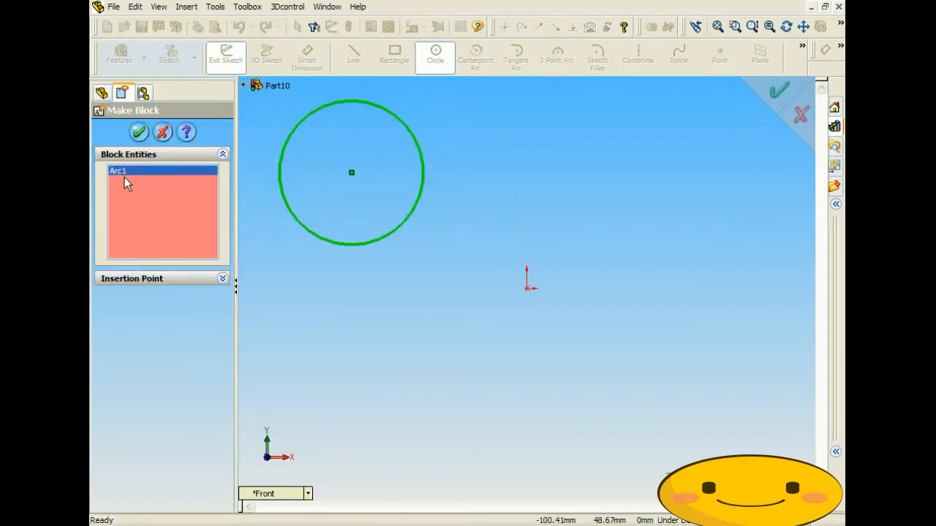
{"action": "left_click", "coordinate": [139, 131]}
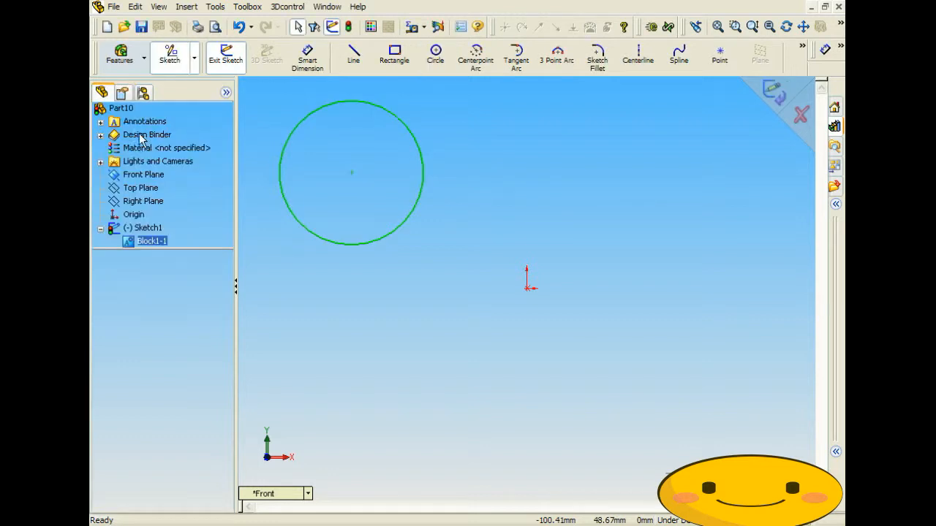
{"action": "left_click", "coordinate": [329, 284]}
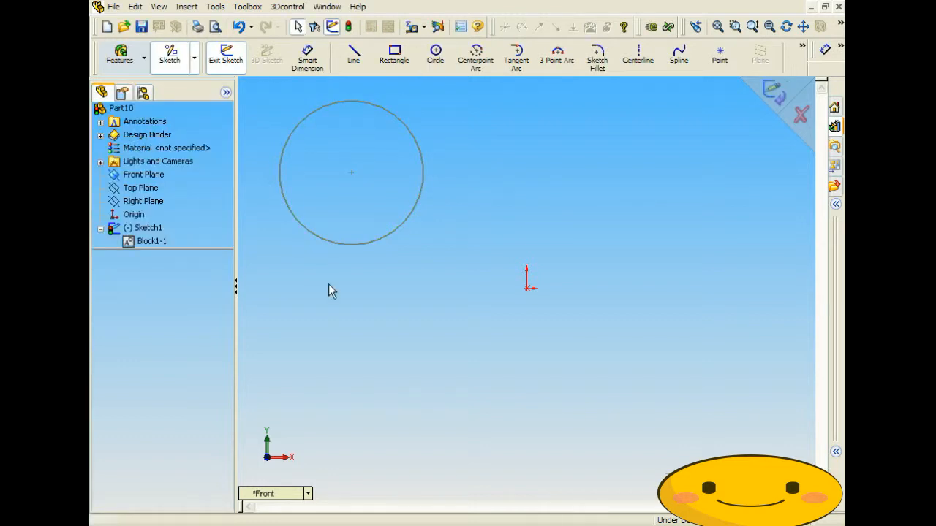
{"action": "left_click", "coordinate": [149, 241]}
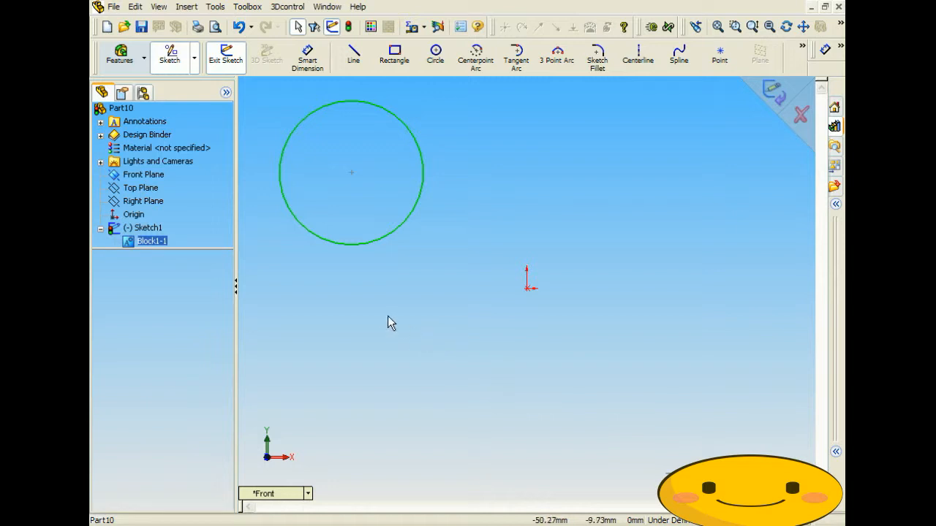
{"action": "left_click", "coordinate": [350, 301]}
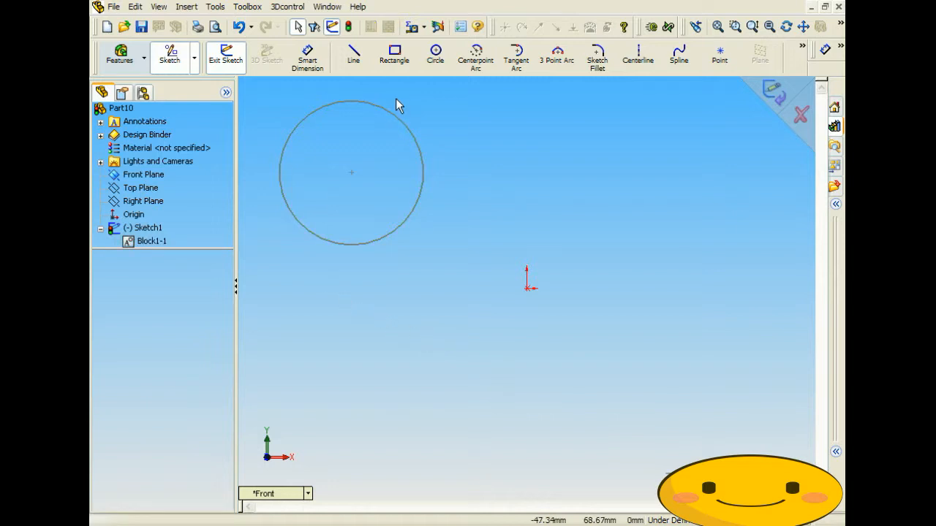
- Draw a rectangle below the origin and make it block Block2-1
{"action": "left_click", "coordinate": [400, 64]}
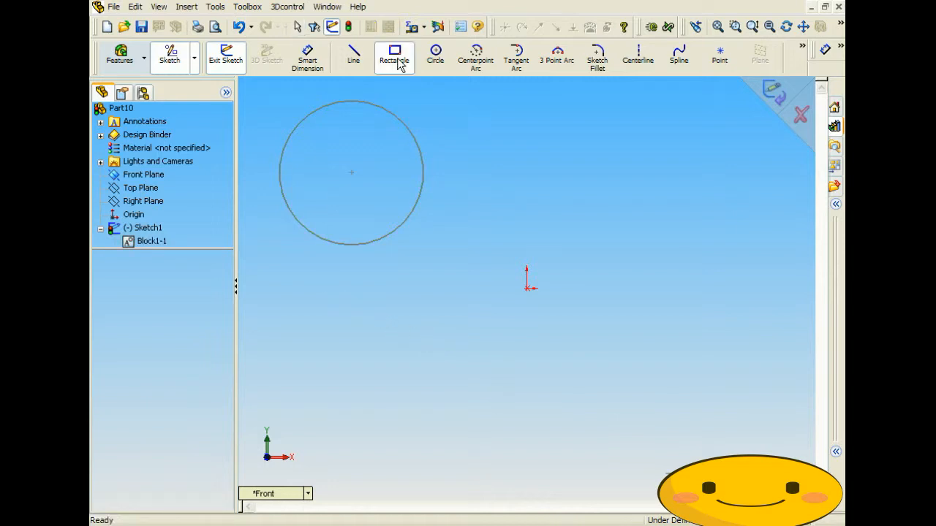
{"action": "left_click", "coordinate": [459, 390]}
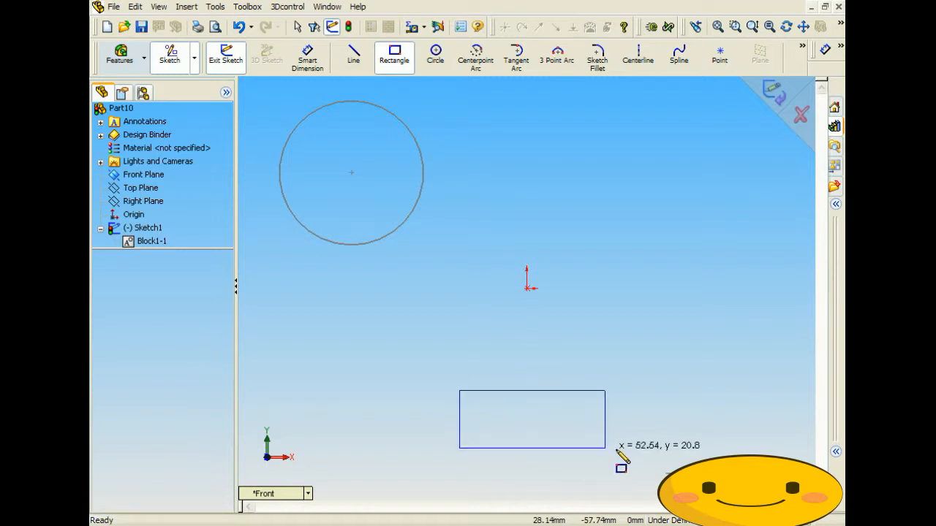
{"action": "left_click", "coordinate": [661, 453]}
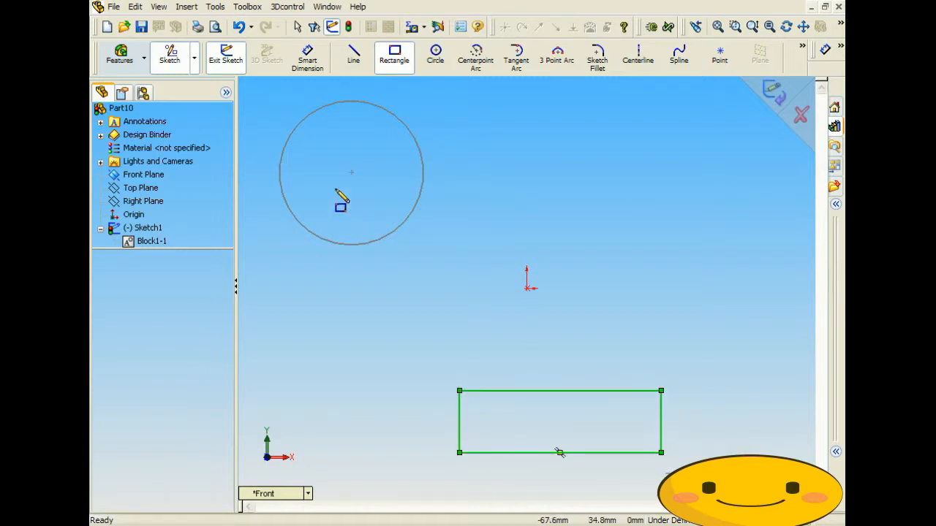
{"action": "left_click", "coordinate": [215, 7]}
{"action": "mouse_move", "coordinate": [272, 158]}
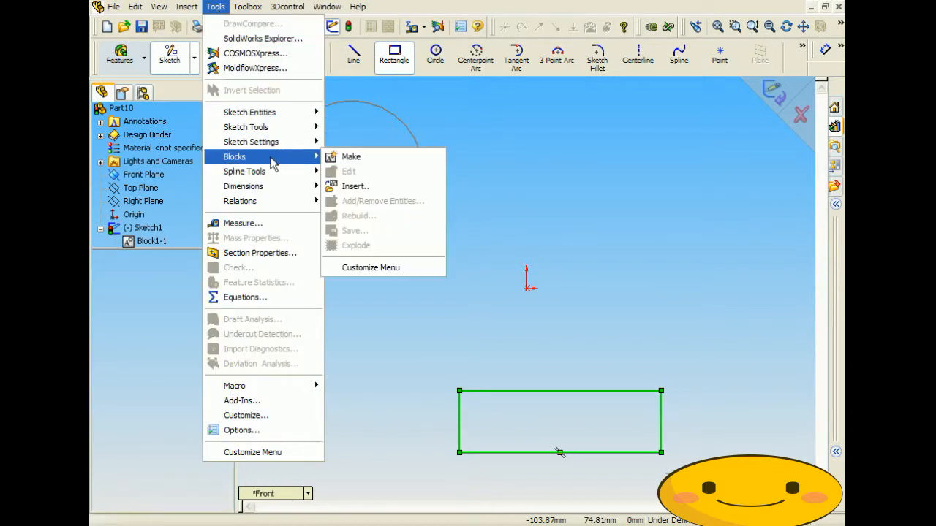
{"action": "left_click", "coordinate": [348, 156]}
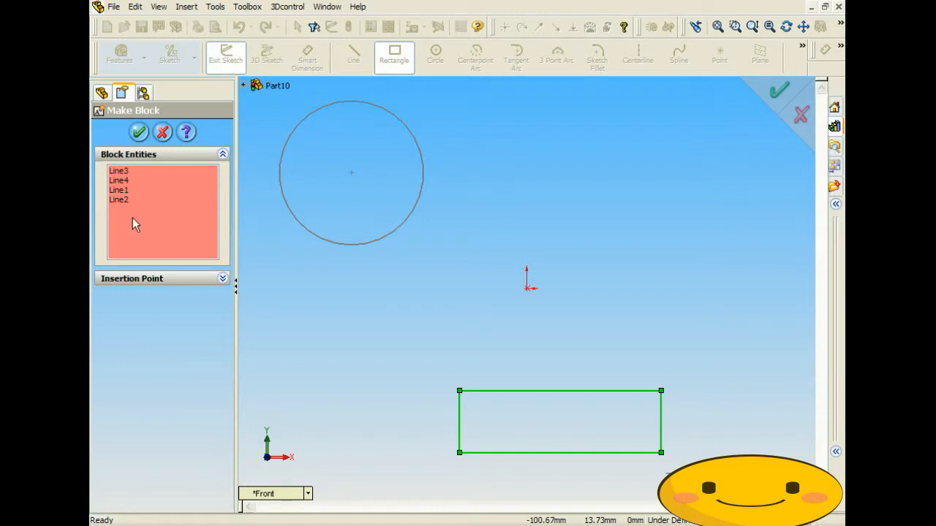
{"action": "left_click", "coordinate": [140, 133]}
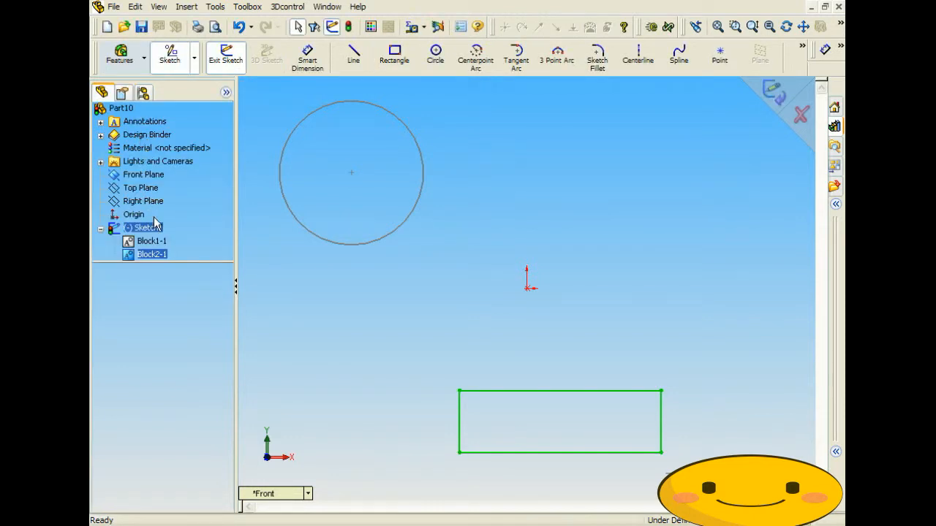
{"action": "left_click", "coordinate": [207, 251]}
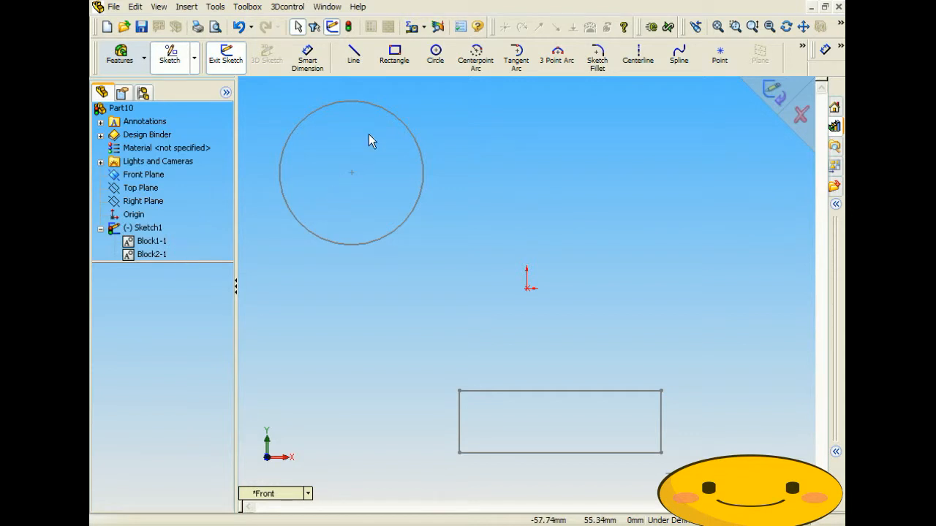
- Draw a small circle at upper right with a vertical line to its left
{"action": "left_click", "coordinate": [437, 62]}
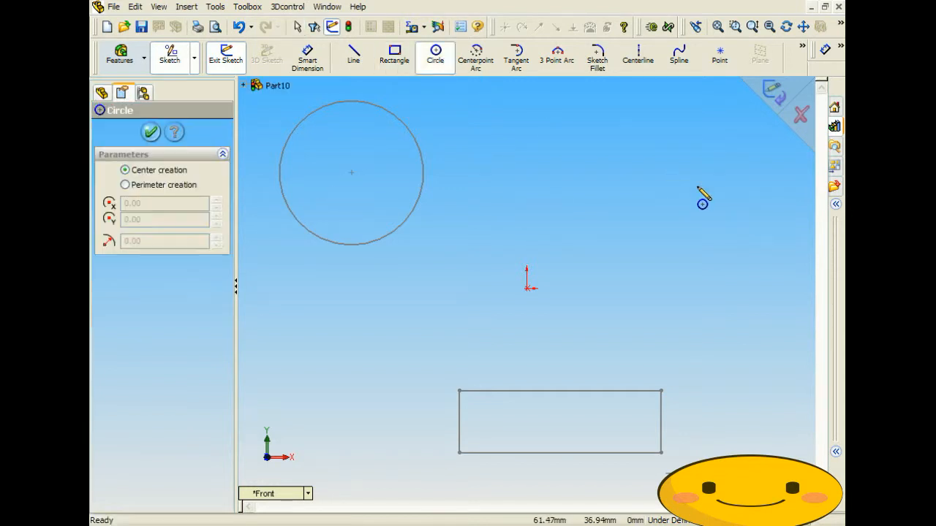
{"action": "left_click", "coordinate": [688, 140]}
{"action": "left_click", "coordinate": [692, 154]}
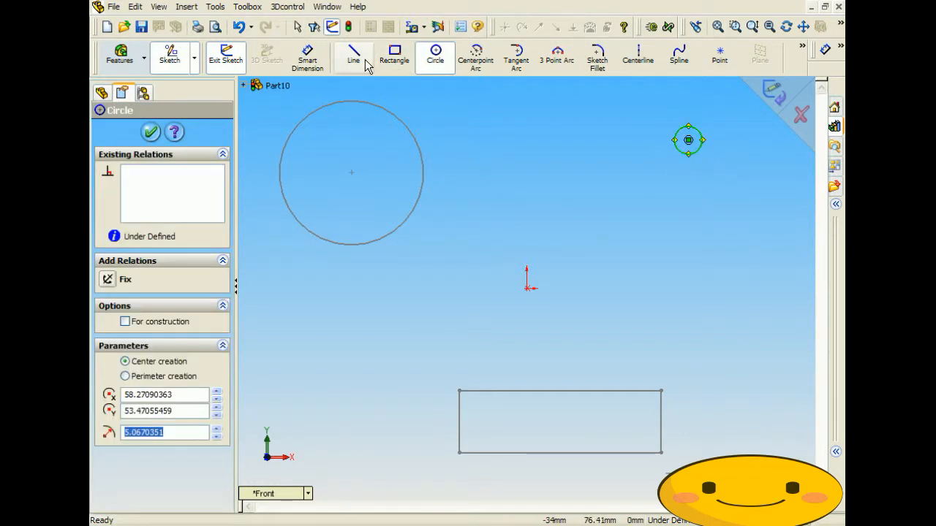
{"action": "left_click", "coordinate": [641, 117]}
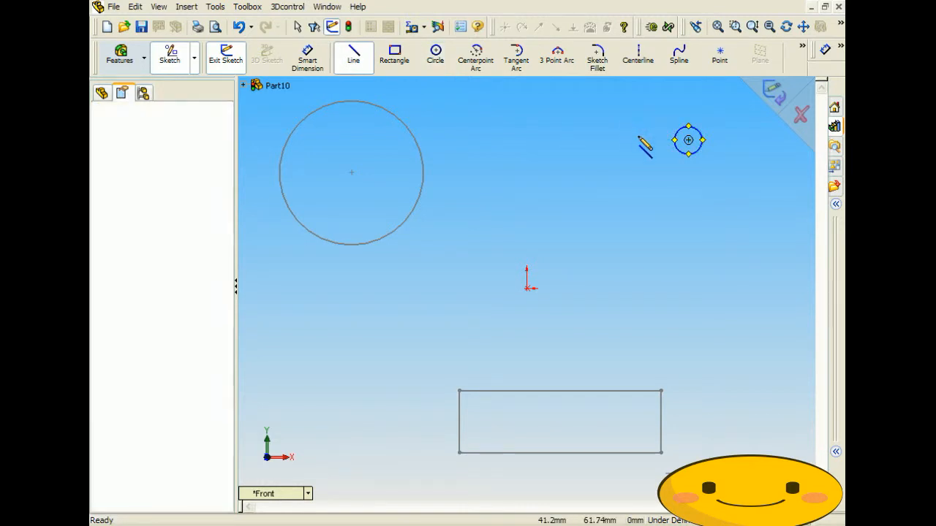
{"action": "left_click", "coordinate": [641, 190]}
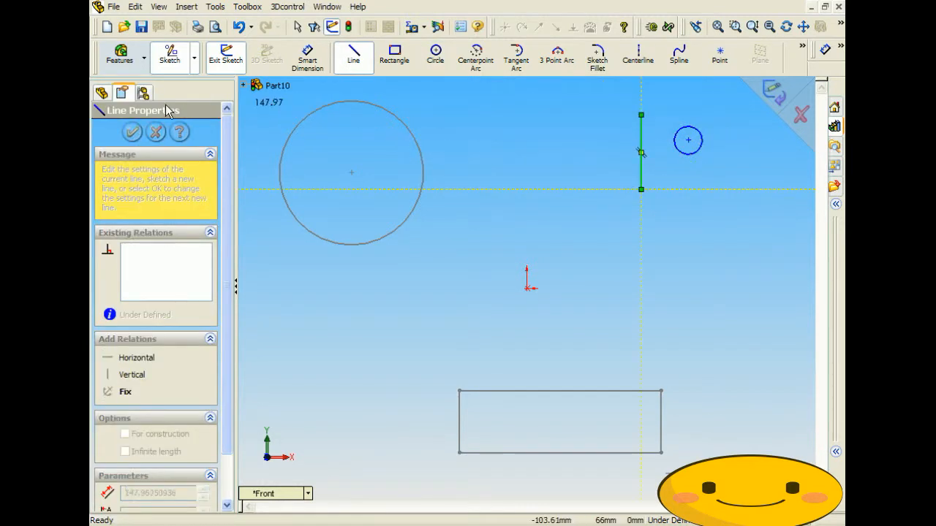
- Combine the vertical line and small circle into block Block3-1
{"action": "left_click", "coordinate": [215, 6]}
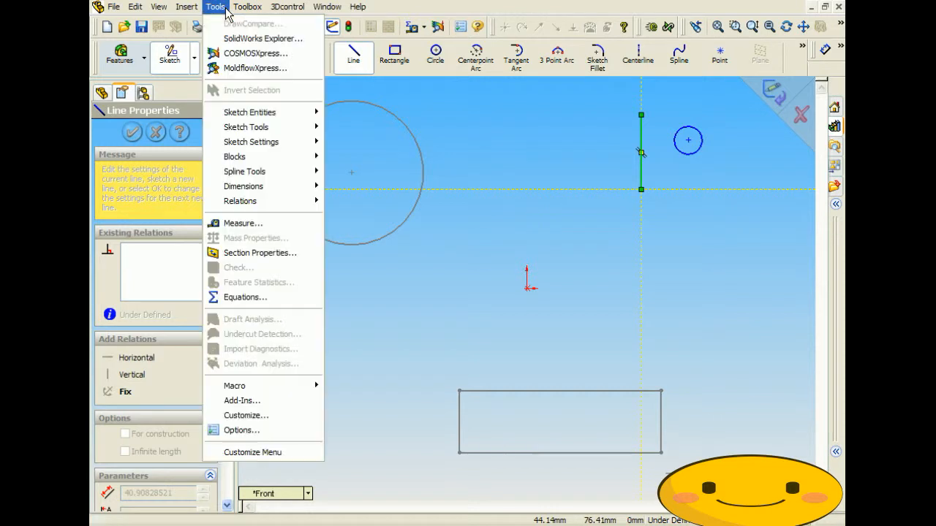
{"action": "mouse_move", "coordinate": [285, 162]}
{"action": "left_click", "coordinate": [351, 156]}
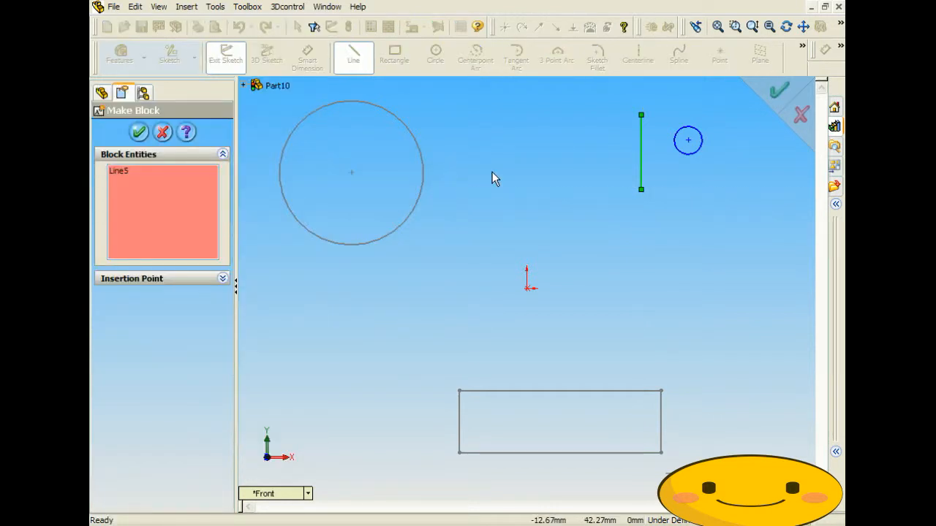
{"action": "left_click", "coordinate": [686, 136]}
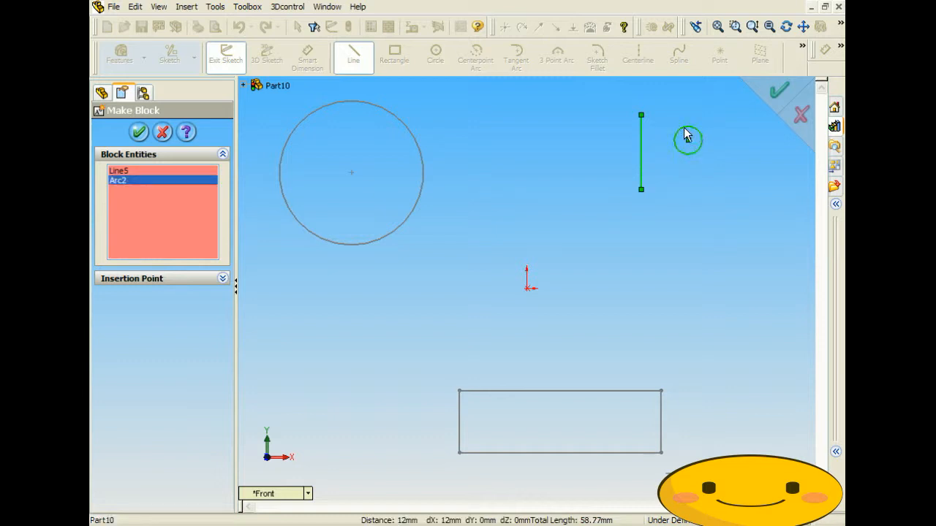
{"action": "left_click", "coordinate": [138, 134]}
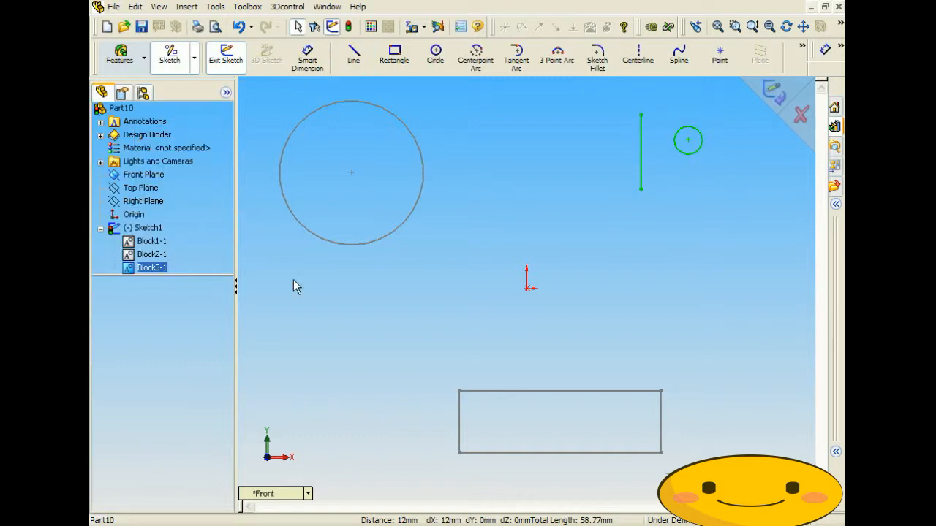
{"action": "left_click", "coordinate": [339, 316]}
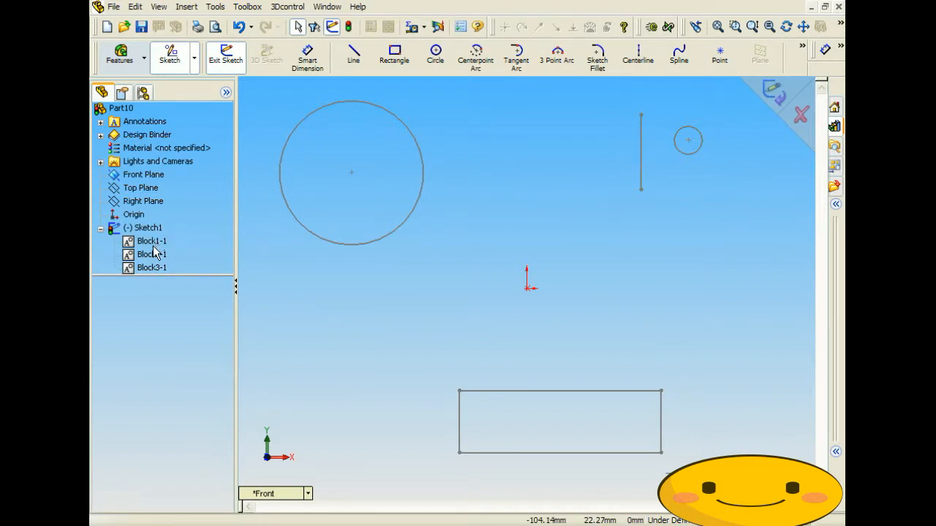
- Review Block3-1, Block2-1 and Block1-1 in Sketch1, then reveal the extra sketch tools
{"action": "left_click", "coordinate": [148, 268]}
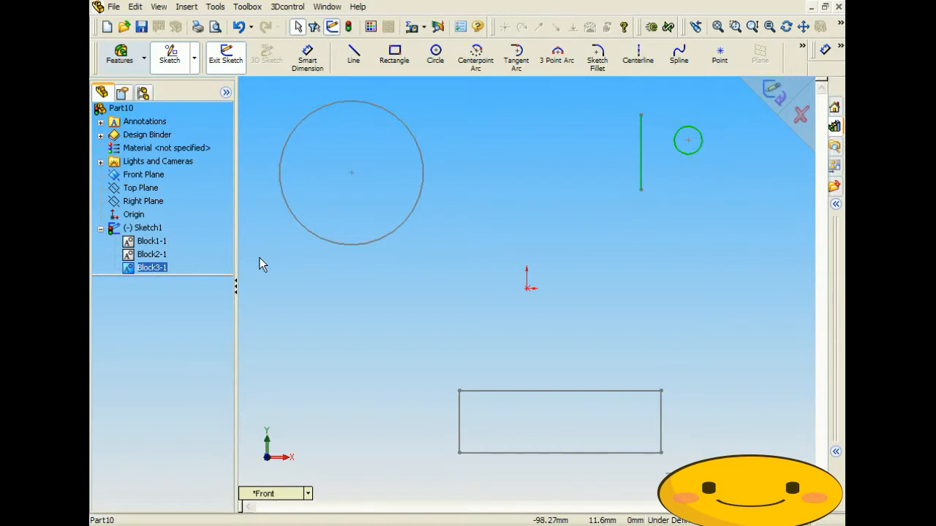
{"action": "left_click", "coordinate": [158, 256]}
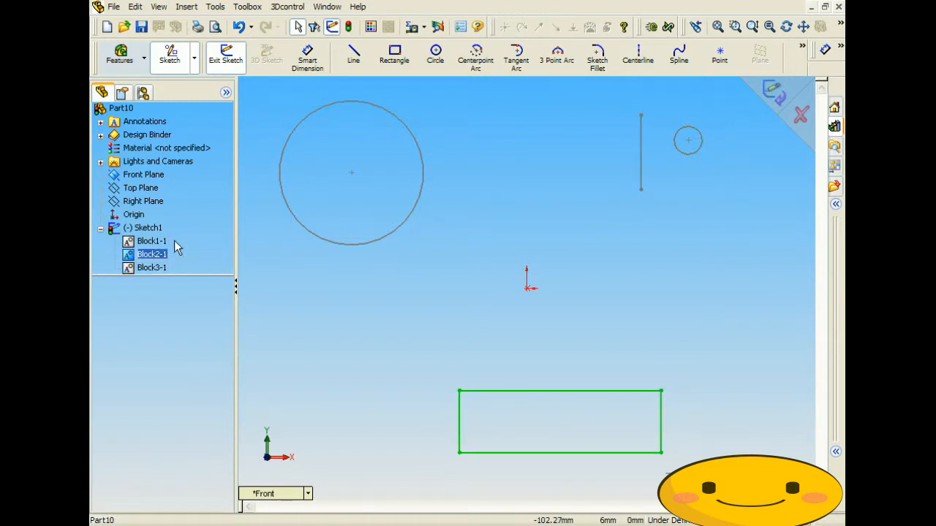
{"action": "left_click", "coordinate": [157, 242]}
{"action": "left_click", "coordinate": [374, 342]}
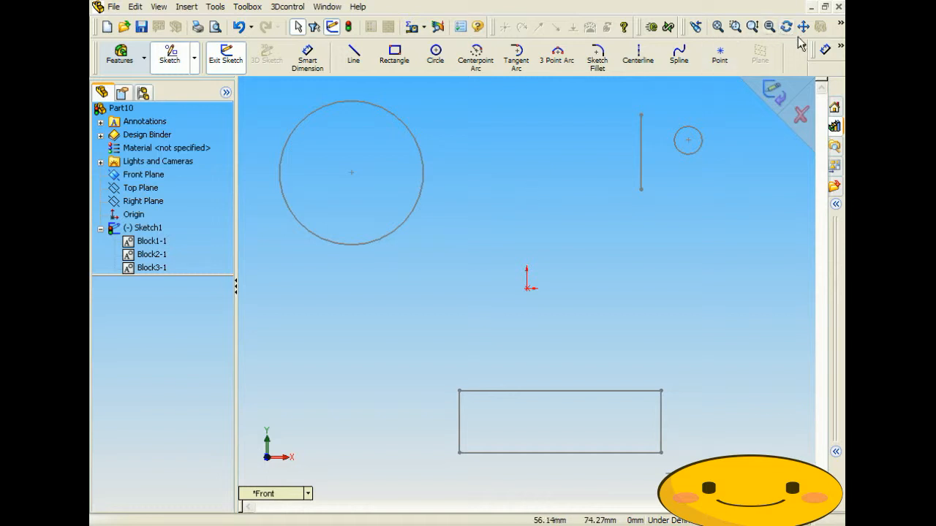
{"action": "left_click", "coordinate": [840, 48]}
- Make the large circle tangent to the rectangle's top edge
{"action": "left_click", "coordinate": [771, 93]}
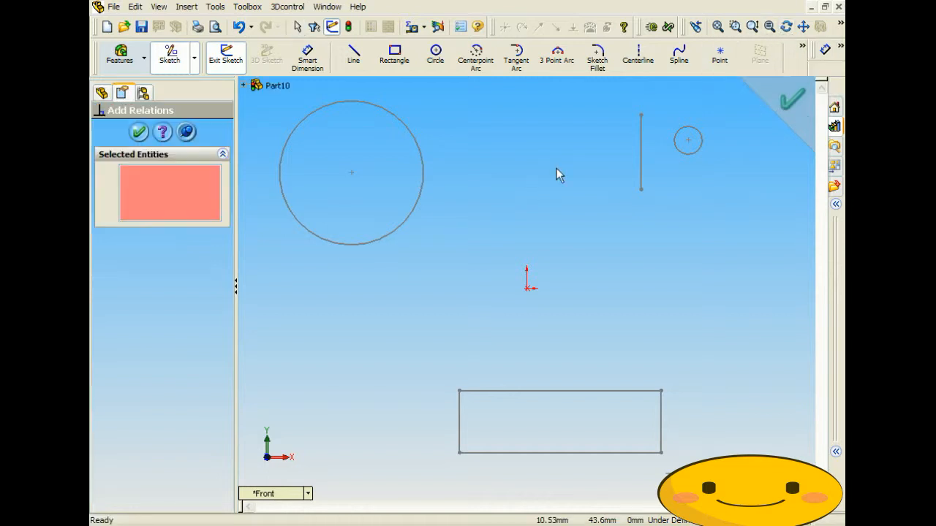
{"action": "left_click", "coordinate": [424, 192]}
{"action": "left_click", "coordinate": [494, 392]}
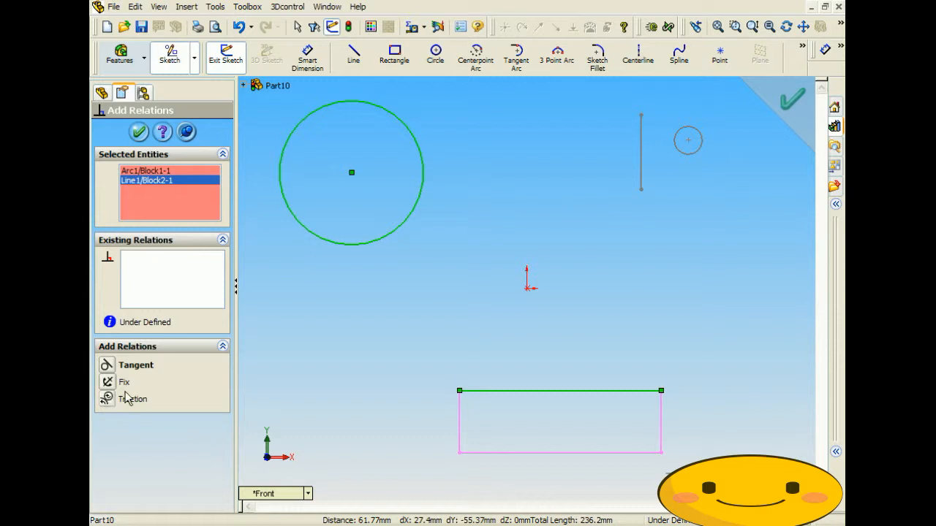
{"action": "left_click", "coordinate": [139, 132]}
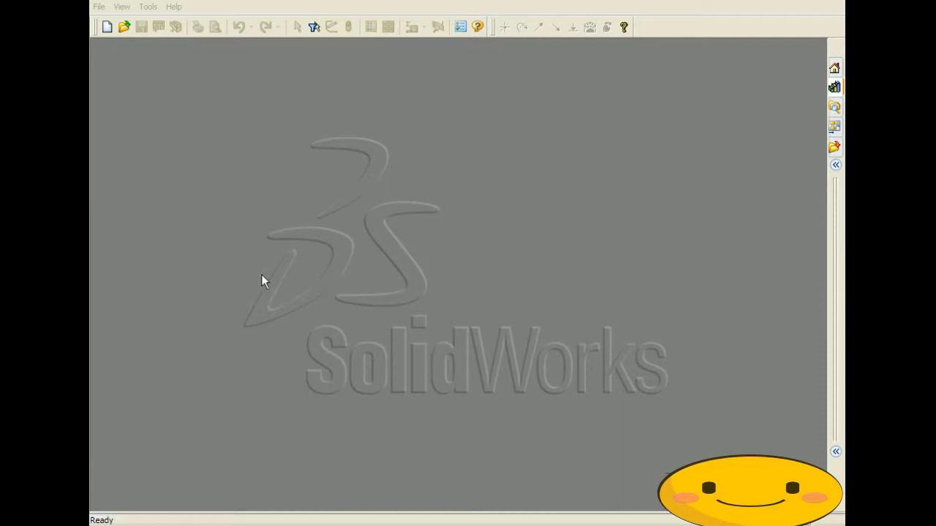
- Create a new Part document from File > New
{"action": "left_click", "coordinate": [99, 6]}
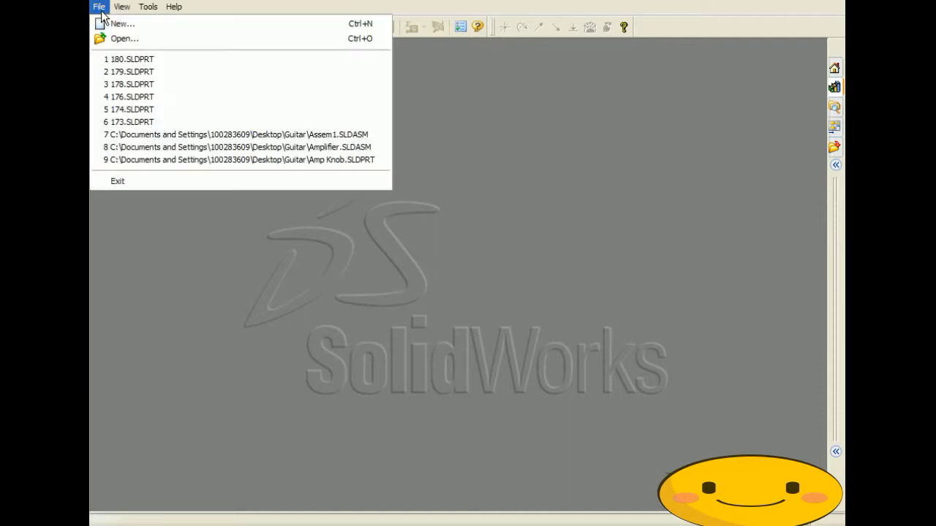
{"action": "left_click", "coordinate": [110, 22]}
{"action": "left_click", "coordinate": [300, 183]}
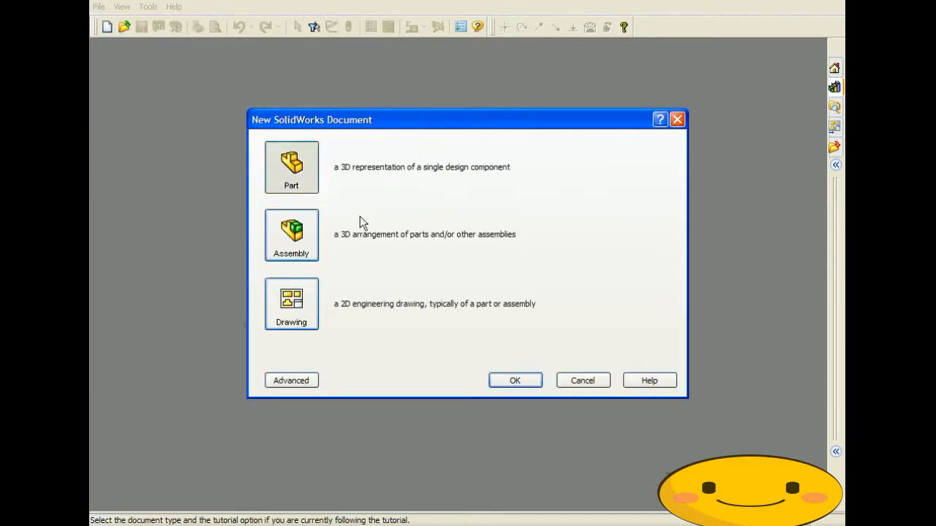
{"action": "left_click", "coordinate": [511, 379]}
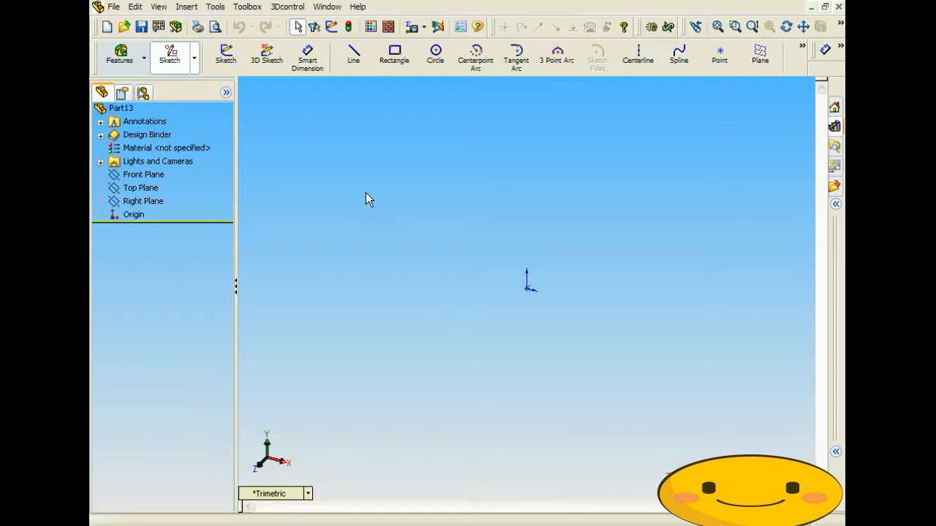
- Start a Front Plane sketch and draw two circles, one upper left, one right
{"action": "left_click", "coordinate": [236, 61]}
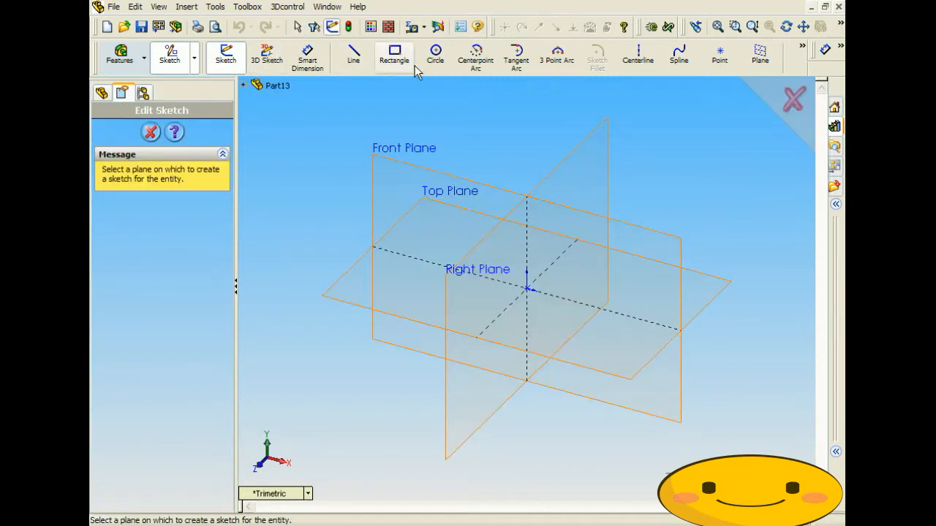
{"action": "left_click", "coordinate": [418, 168]}
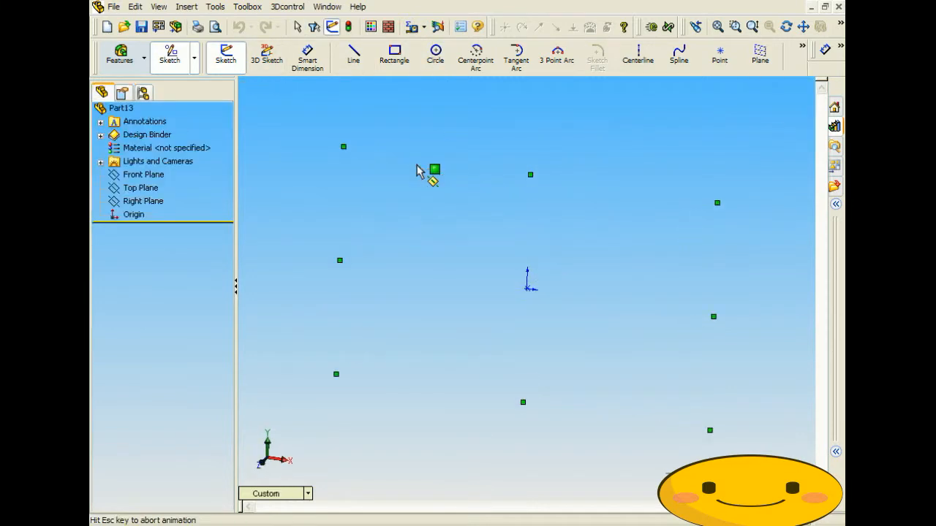
{"action": "key", "text": "c"}
{"action": "left_click", "coordinate": [309, 169]}
{"action": "left_click", "coordinate": [335, 195]}
{"action": "left_click", "coordinate": [678, 229]}
{"action": "left_click", "coordinate": [696, 274]}
- Dimension the left circle to Ø30 and the right circle to Ø50
{"action": "left_click", "coordinate": [308, 59]}
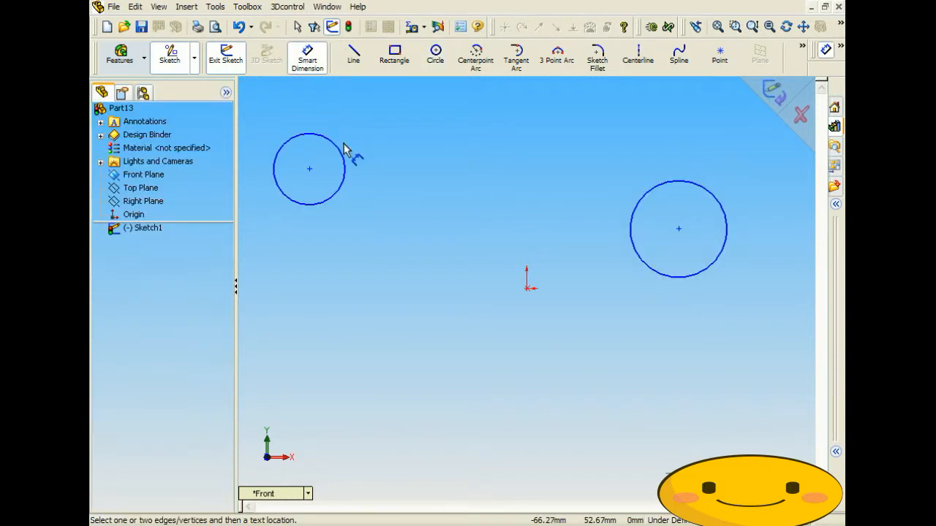
{"action": "left_click", "coordinate": [345, 175]}
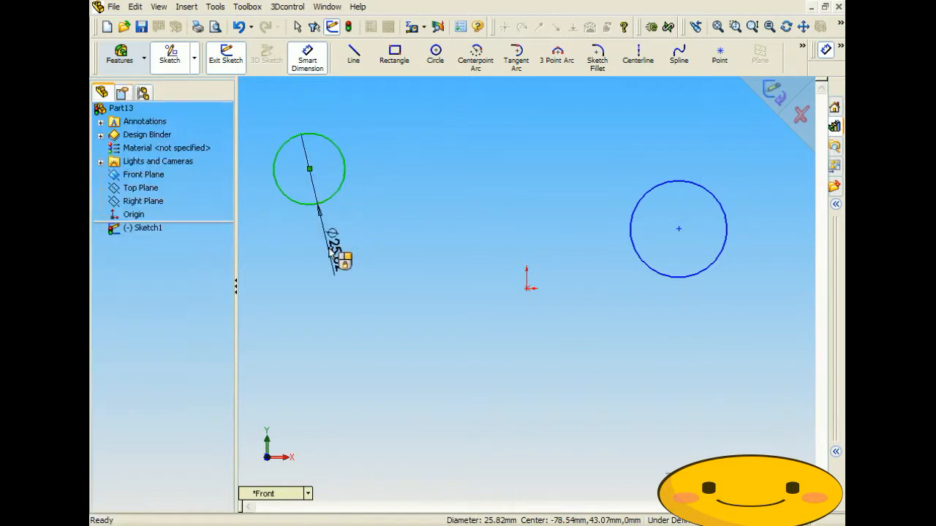
{"action": "left_click", "coordinate": [327, 247]}
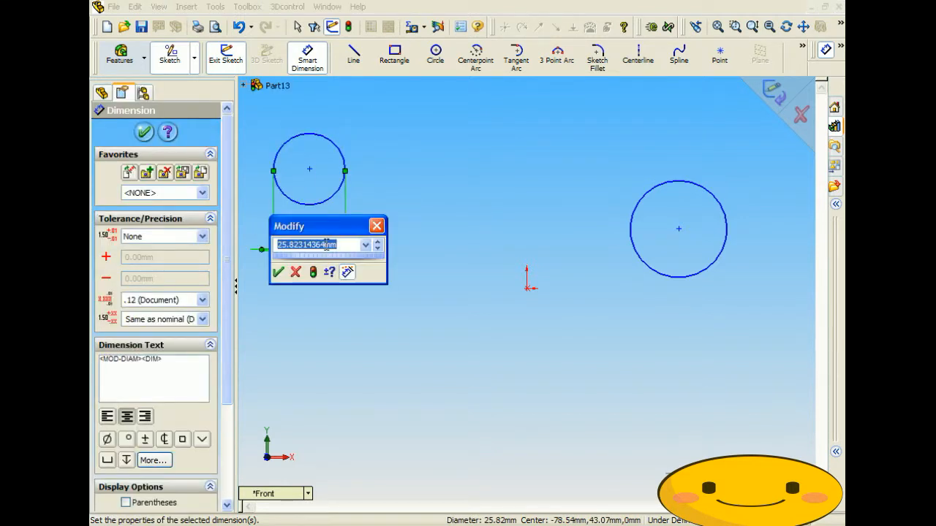
{"action": "type", "text": "30"}
{"action": "key", "text": "Return"}
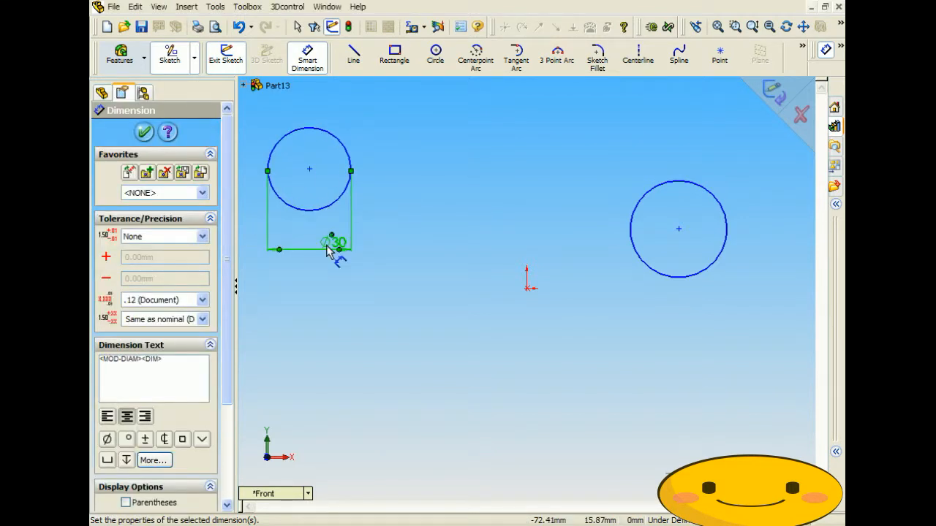
{"action": "left_click", "coordinate": [632, 223]}
{"action": "left_click", "coordinate": [589, 238]}
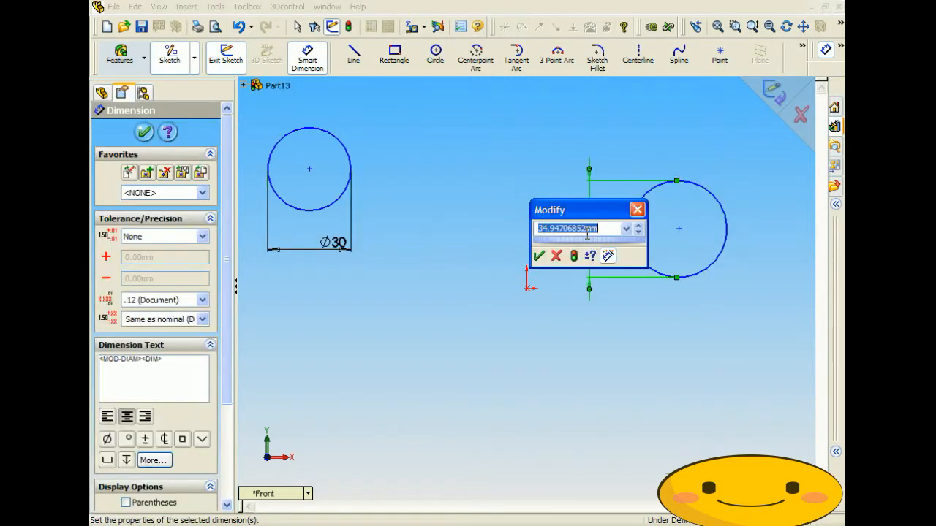
{"action": "type", "text": "50"}
{"action": "key", "text": "Return"}
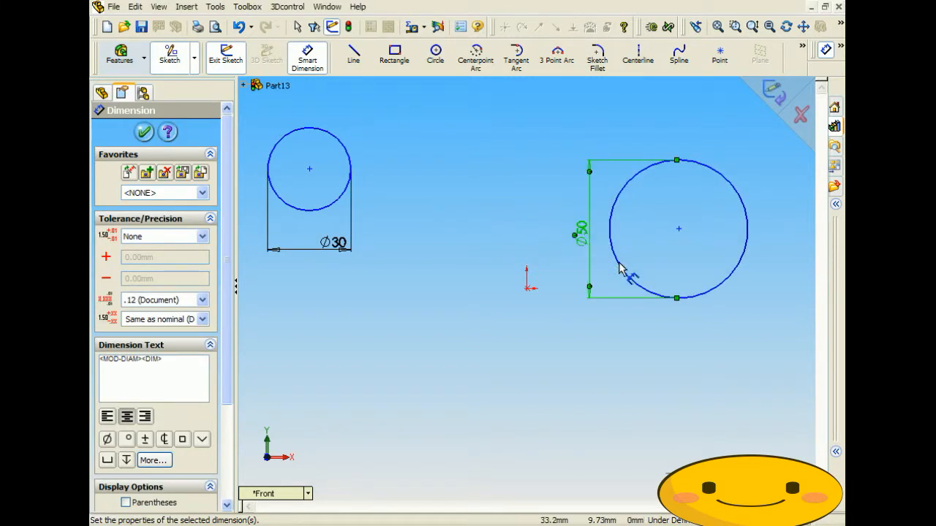
- Draw vertical centrelines from each circle's centre down to its bottom
{"action": "left_click", "coordinate": [637, 58]}
{"action": "left_click", "coordinate": [678, 228]}
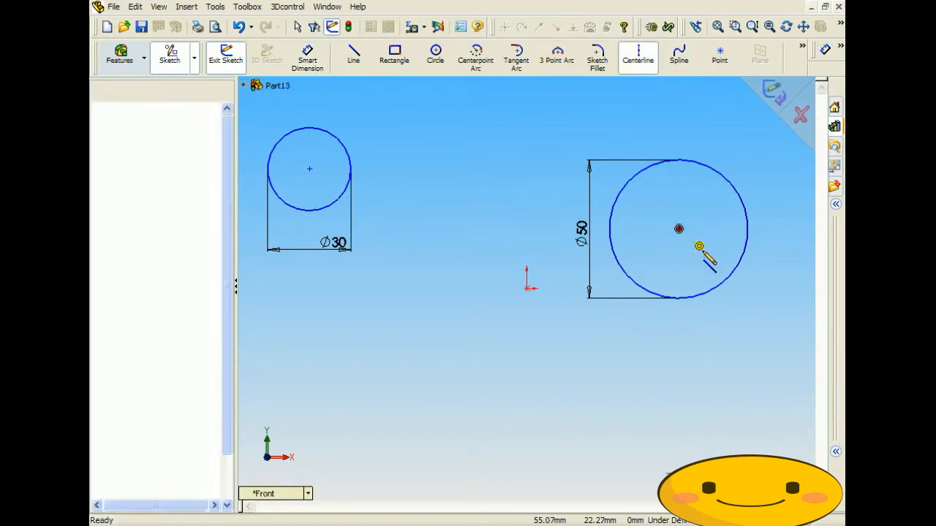
{"action": "left_click", "coordinate": [678, 298]}
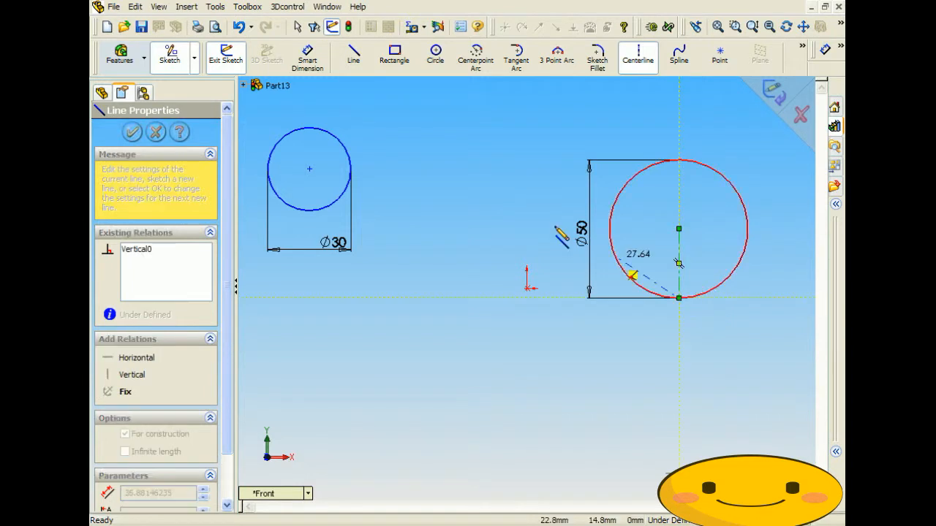
{"action": "right_click", "coordinate": [406, 156]}
{"action": "left_click", "coordinate": [442, 161]}
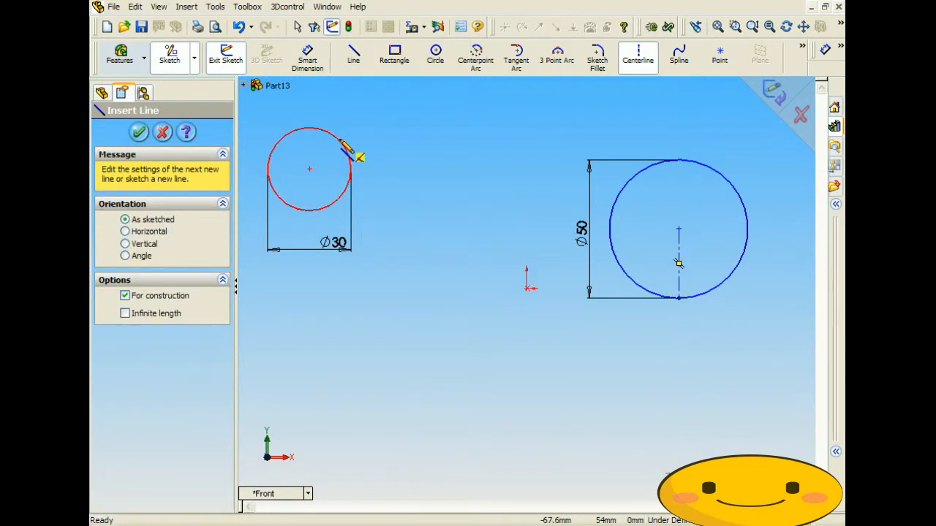
{"action": "left_click", "coordinate": [310, 169]}
{"action": "left_click", "coordinate": [310, 211]}
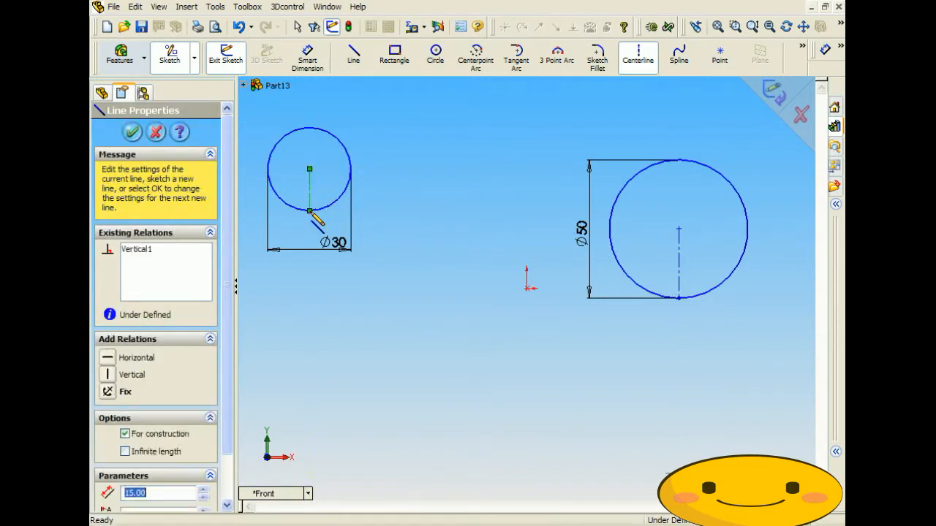
{"action": "right_click", "coordinate": [404, 156]}
{"action": "left_click", "coordinate": [430, 168]}
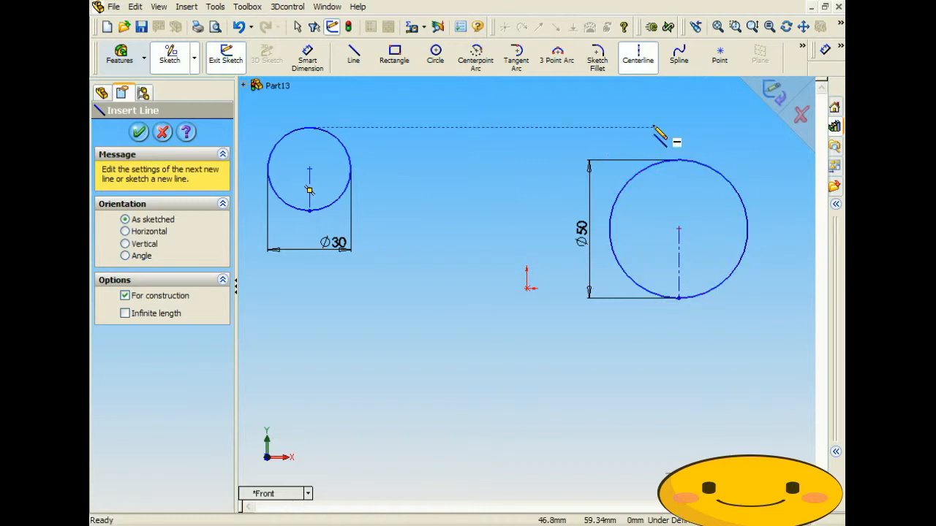
- Make the Ø30 circle and its centreline into one block
{"action": "left_click", "coordinate": [224, 8]}
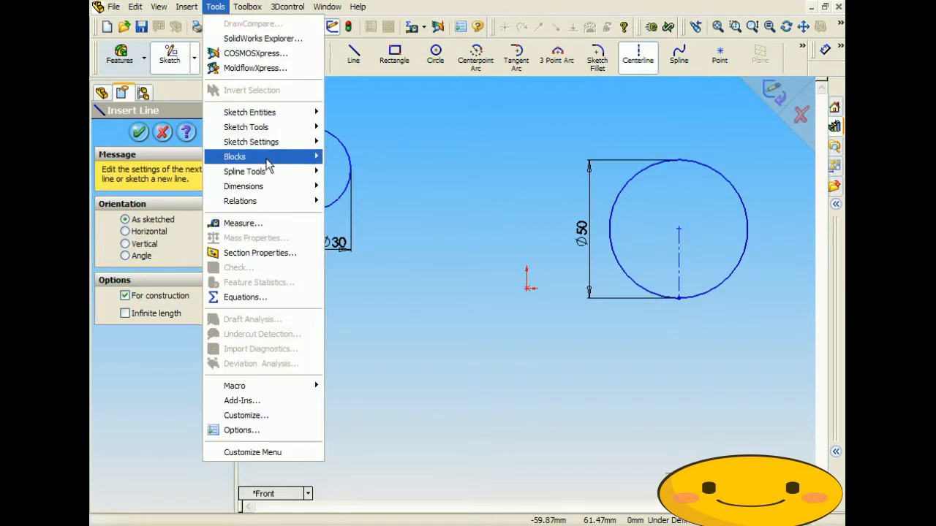
{"action": "mouse_move", "coordinate": [321, 172]}
{"action": "mouse_move", "coordinate": [315, 156]}
{"action": "left_click", "coordinate": [350, 156]}
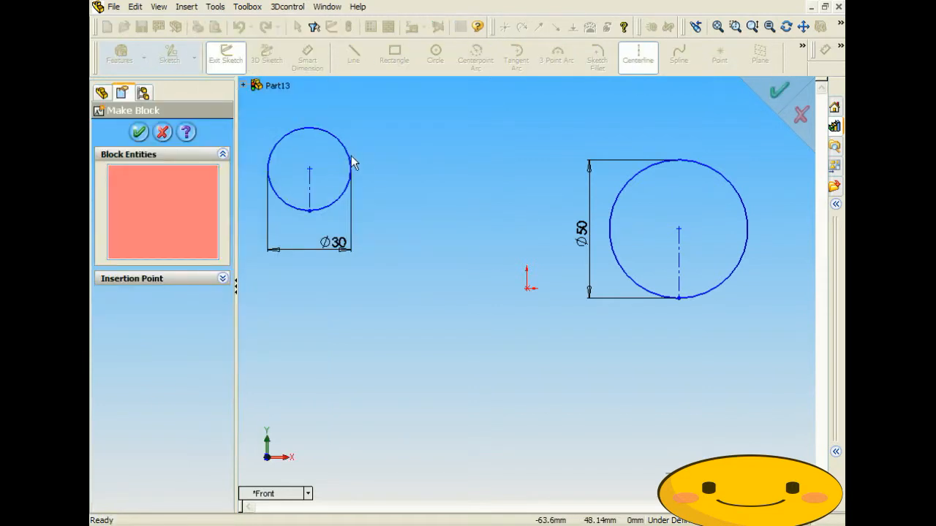
{"action": "left_click", "coordinate": [313, 136]}
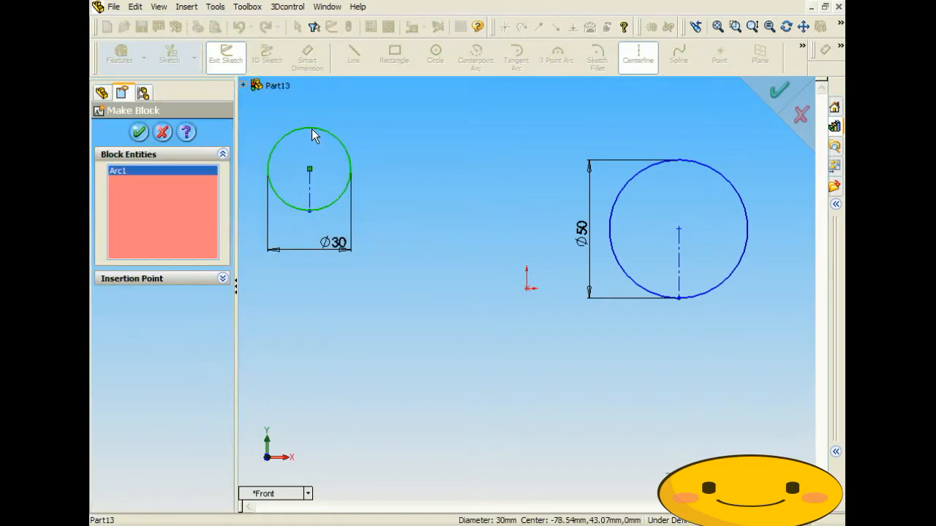
{"action": "left_click", "coordinate": [309, 192]}
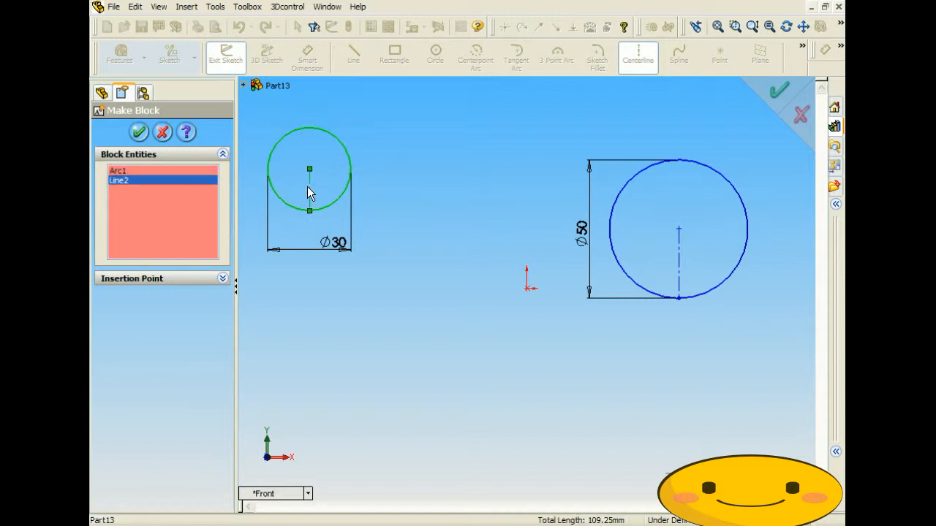
{"action": "left_click", "coordinate": [141, 134]}
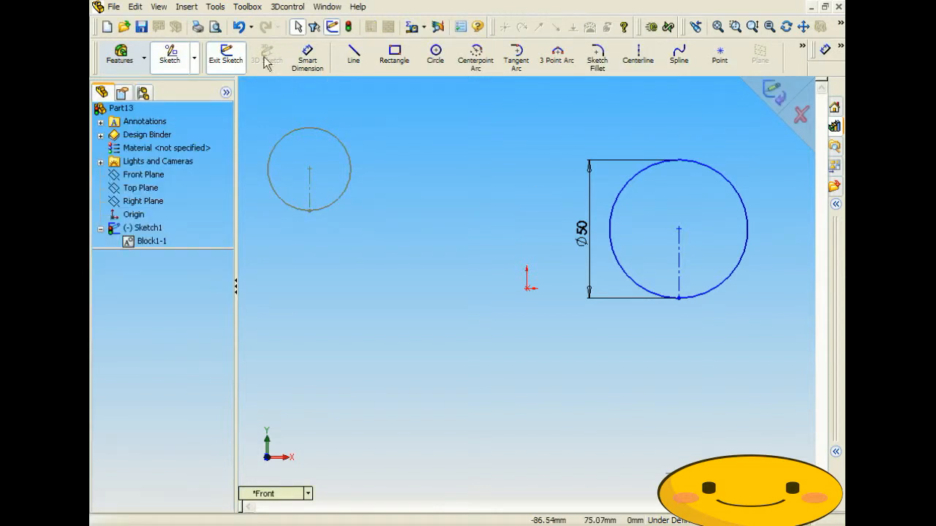
- Make the Ø50 circle and its centreline into block Block2-1
{"action": "left_click", "coordinate": [215, 7]}
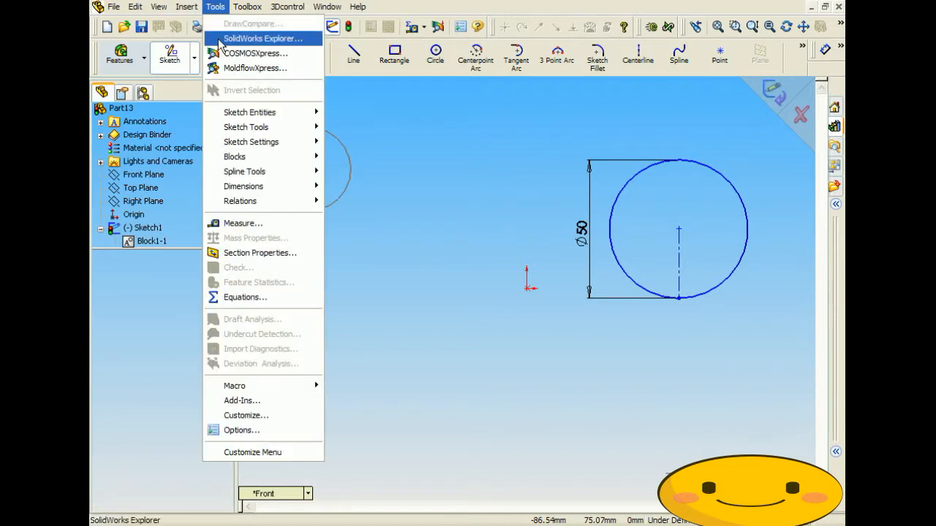
{"action": "mouse_move", "coordinate": [256, 157]}
{"action": "left_click", "coordinate": [374, 158]}
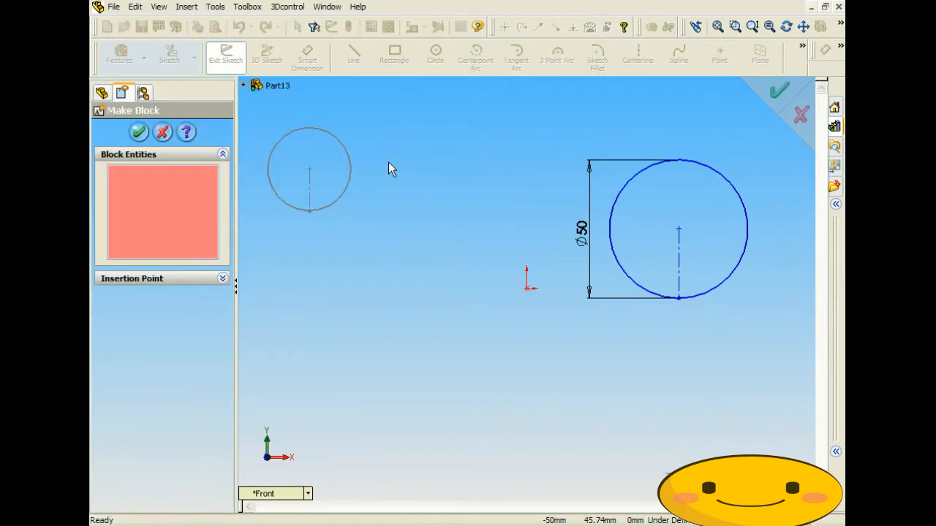
{"action": "left_click", "coordinate": [624, 188]}
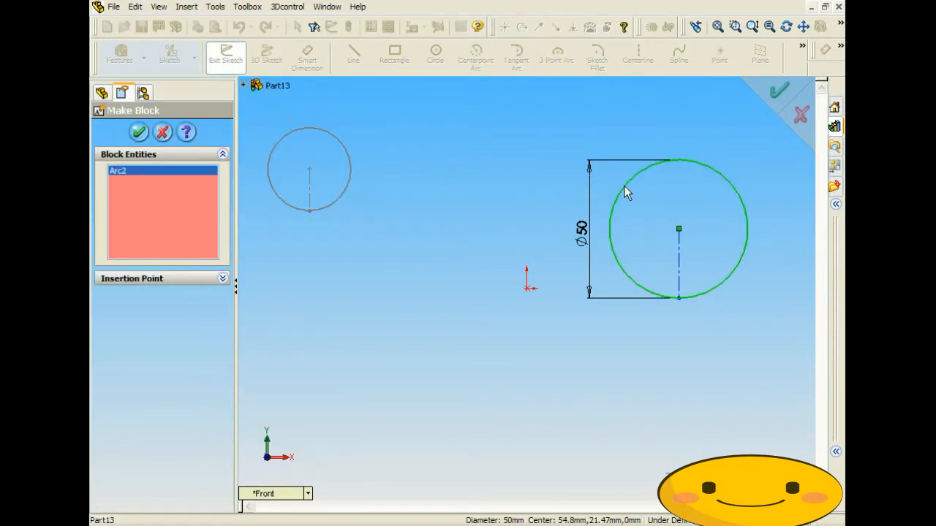
{"action": "left_click", "coordinate": [679, 257]}
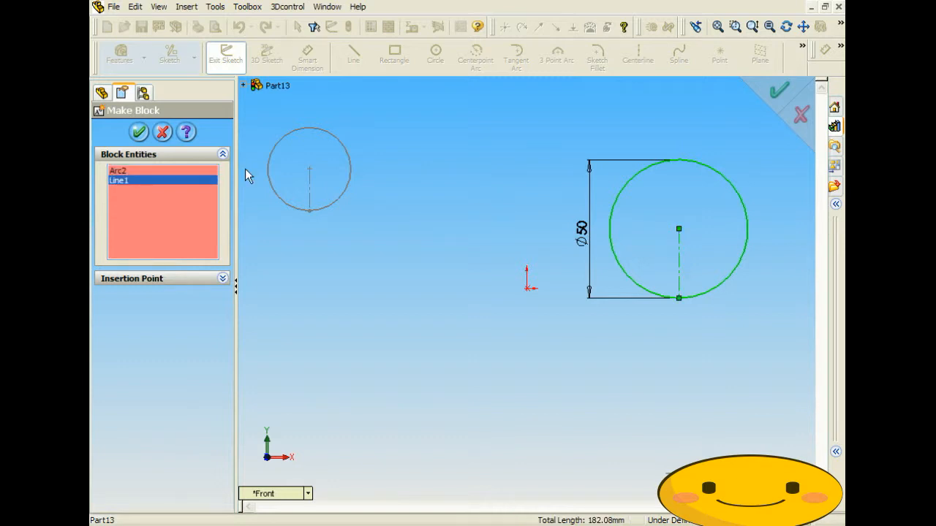
{"action": "left_click", "coordinate": [138, 132]}
{"action": "left_click", "coordinate": [442, 238]}
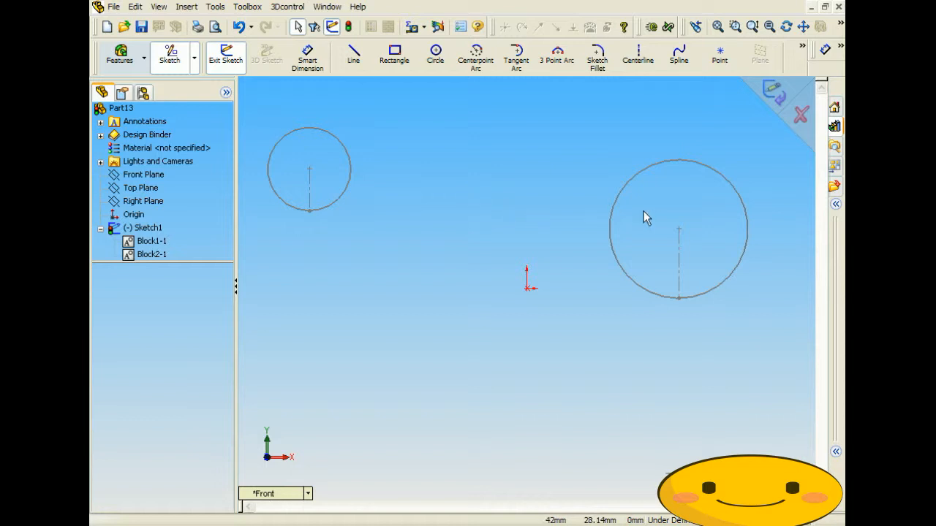
- Add a Fix relation to the Ø50 circle block's centre point
{"action": "left_click", "coordinate": [679, 235]}
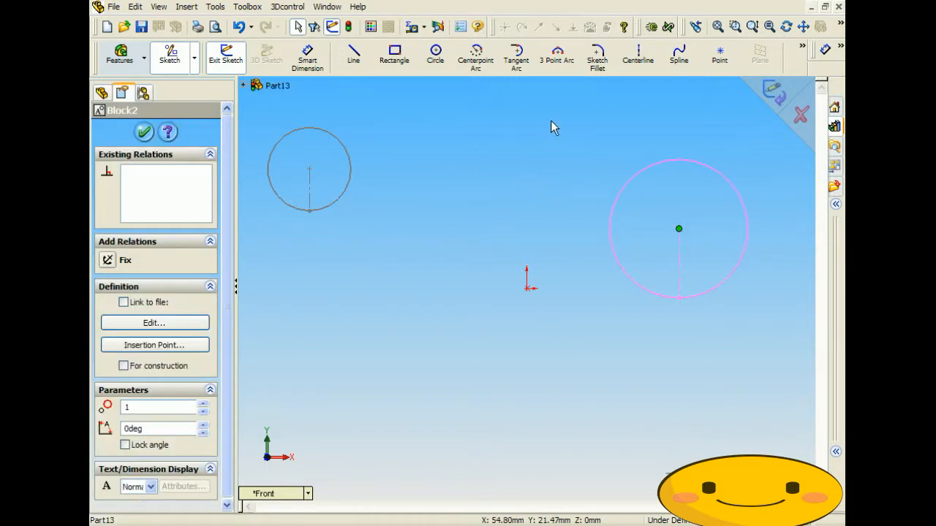
{"action": "left_click", "coordinate": [841, 48]}
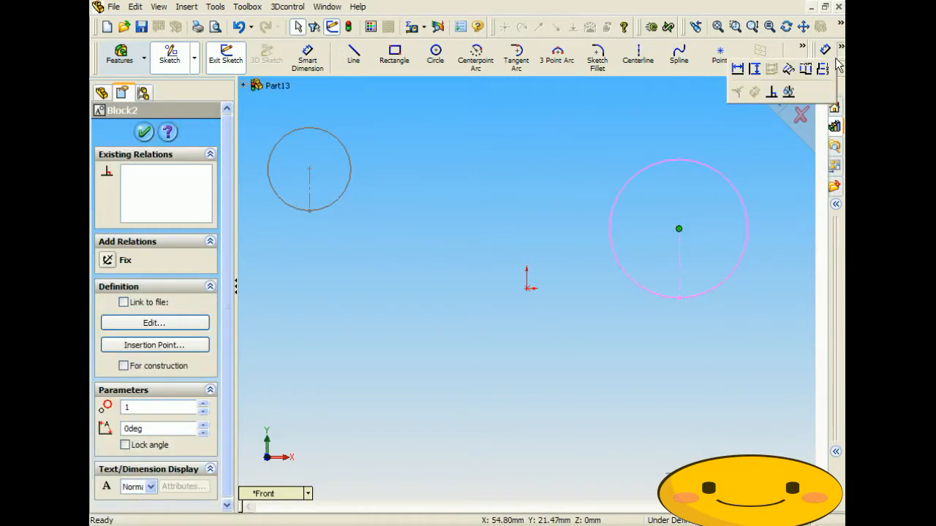
{"action": "left_click", "coordinate": [773, 92]}
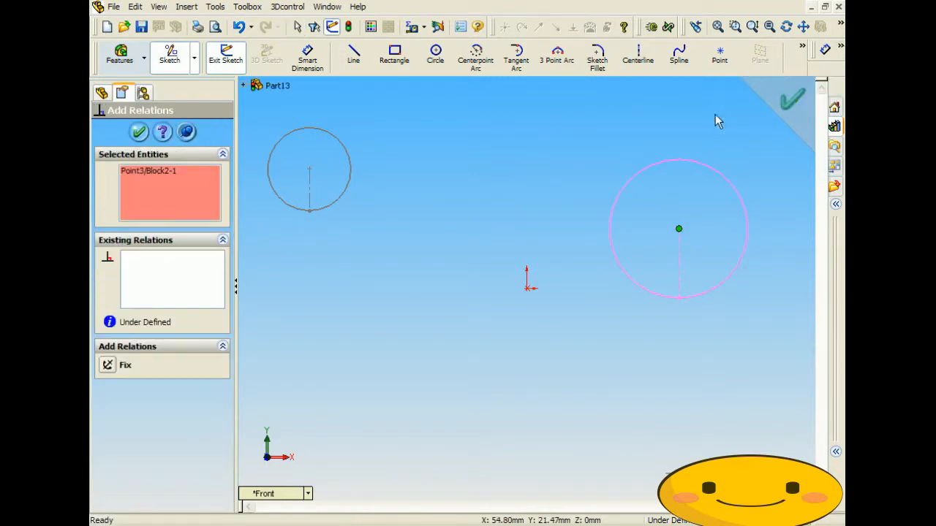
{"action": "left_click", "coordinate": [108, 365]}
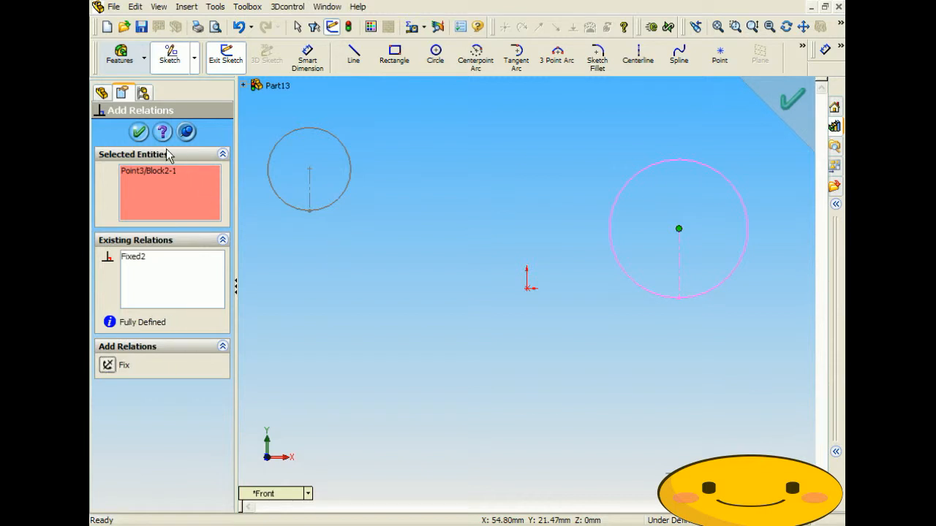
{"action": "left_click", "coordinate": [140, 133]}
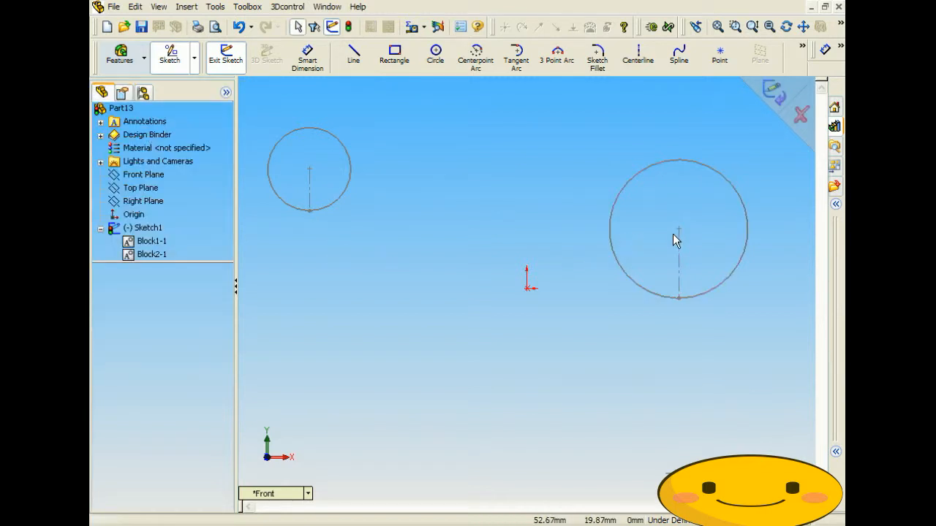
- Link the Ø30 and Ø50 circle blocks with a Traction relation
{"action": "left_click", "coordinate": [352, 167]}
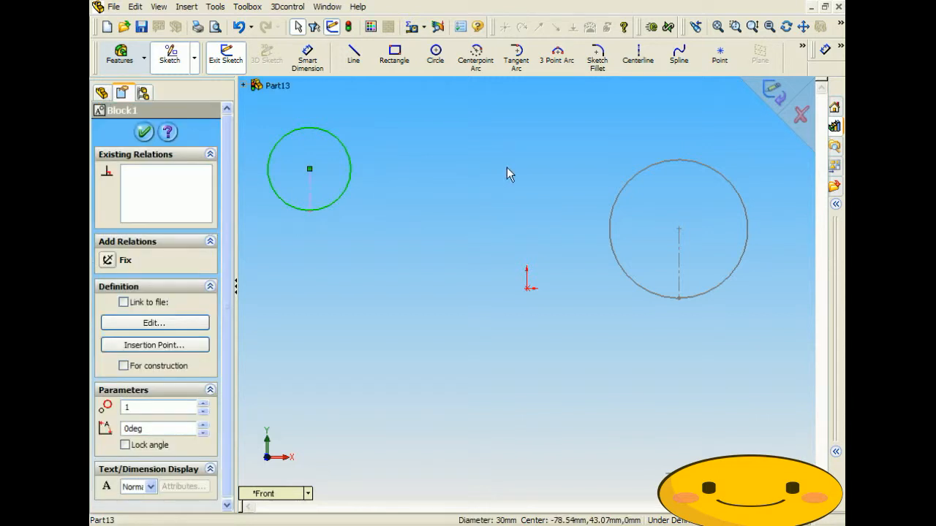
{"action": "left_click", "coordinate": [632, 178], "text": "ctrl"}
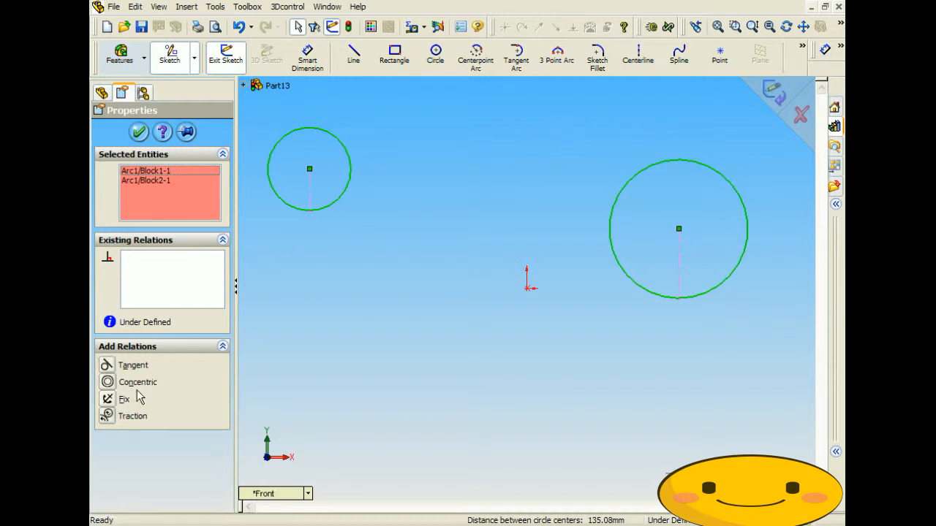
{"action": "left_click", "coordinate": [108, 418]}
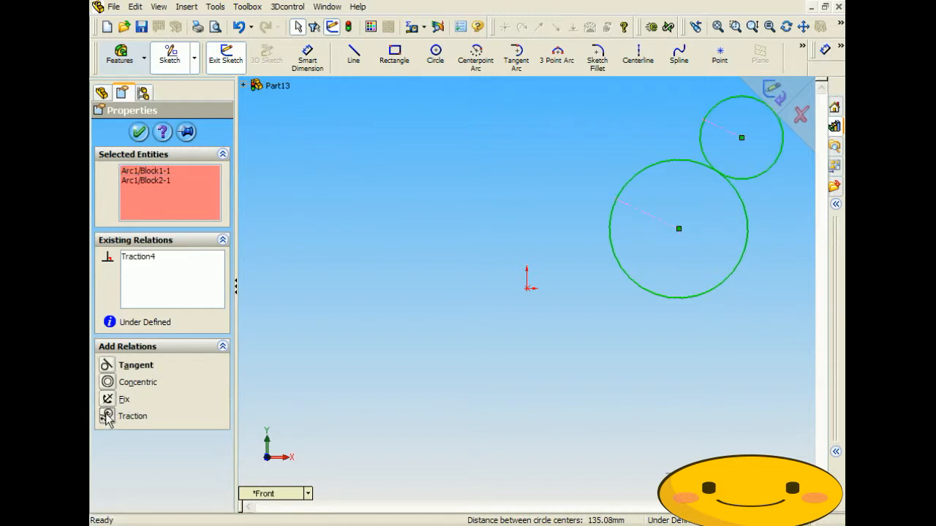
{"action": "scroll", "coordinate": [760, 162], "scroll_direction": "up", "scroll_amount": 2}
{"action": "scroll", "coordinate": [757, 156], "scroll_direction": "up", "scroll_amount": 2}
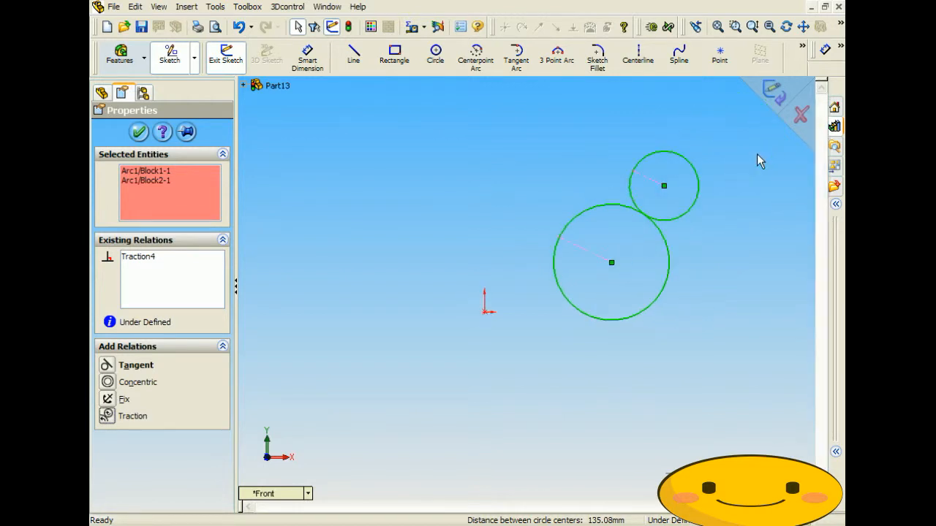
{"action": "scroll", "coordinate": [756, 155], "scroll_direction": "down", "scroll_amount": 5}
{"action": "scroll", "coordinate": [524, 304], "scroll_direction": "up", "scroll_amount": 3}
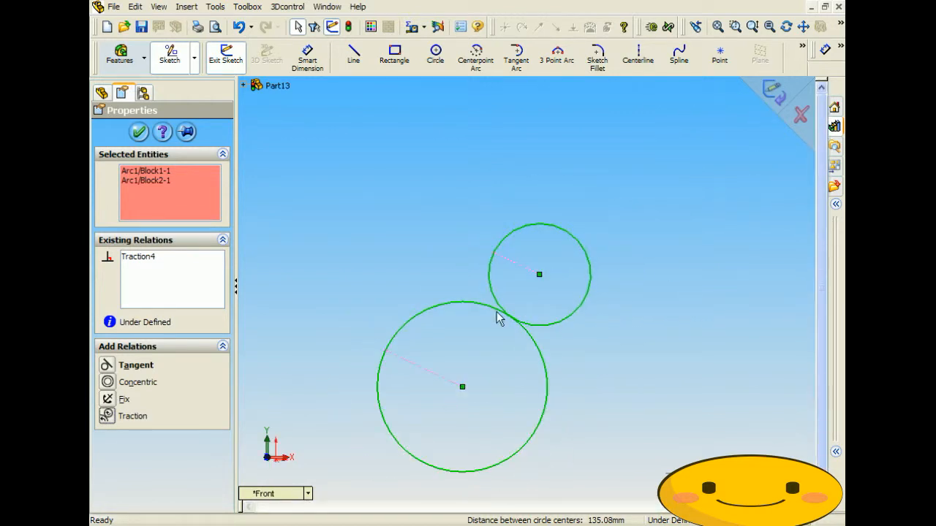
{"action": "left_click", "coordinate": [139, 133]}
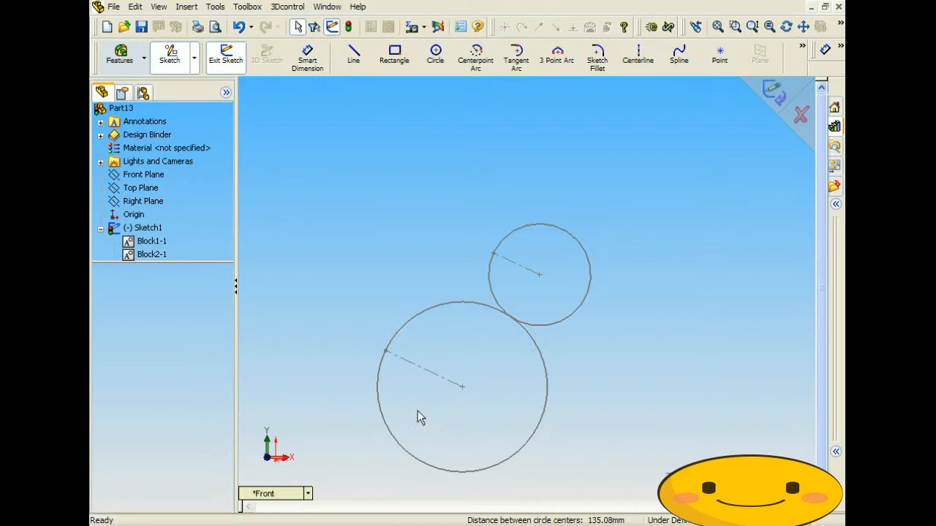
{"action": "scroll", "coordinate": [479, 401], "scroll_direction": "up", "scroll_amount": 2}
{"action": "scroll", "coordinate": [480, 400], "scroll_direction": "down", "scroll_amount": 4}
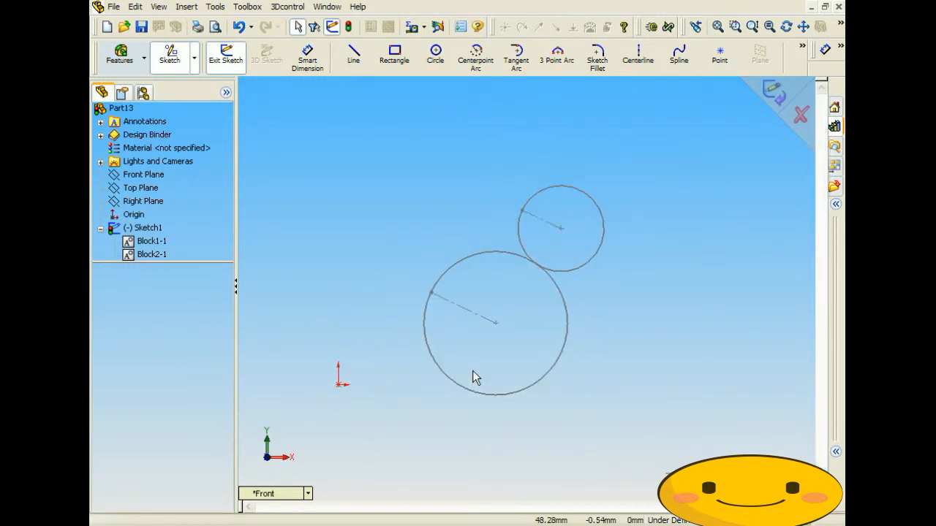
- Rotate the large and small circle blocks, then move the small circle against the large circle's right side
{"action": "left_click", "coordinate": [431, 294]}
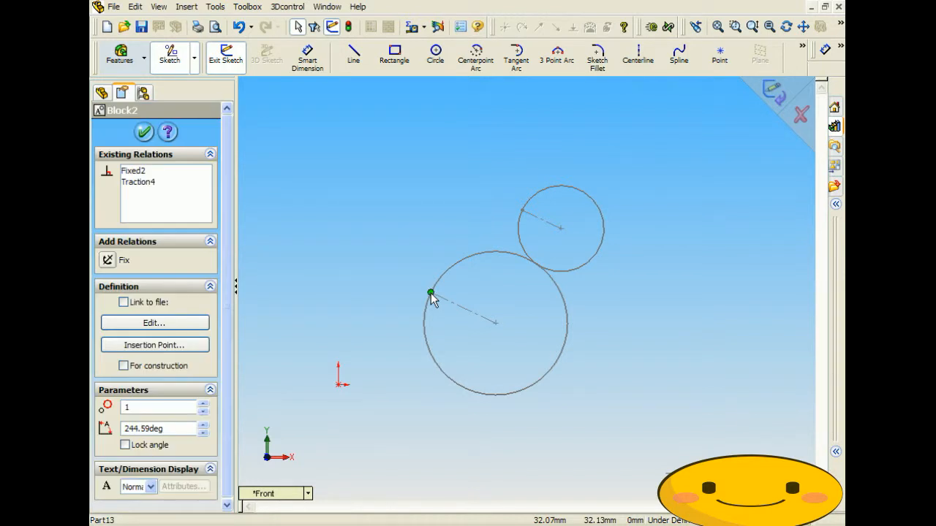
{"action": "left_click_drag", "start_coordinate": [431, 293], "coordinate": [509, 361]}
{"action": "left_click", "coordinate": [612, 272]}
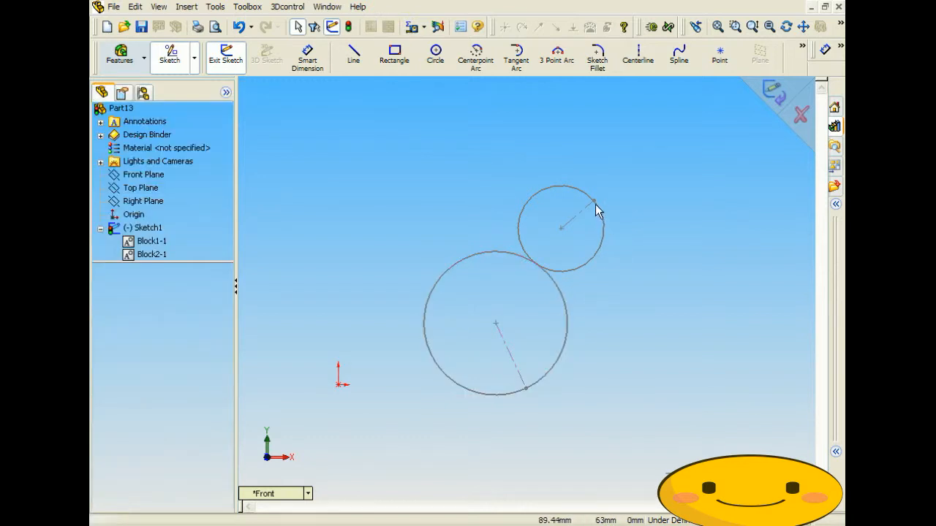
{"action": "left_click_drag", "start_coordinate": [595, 200], "coordinate": [604, 245]}
{"action": "left_click", "coordinate": [657, 242]}
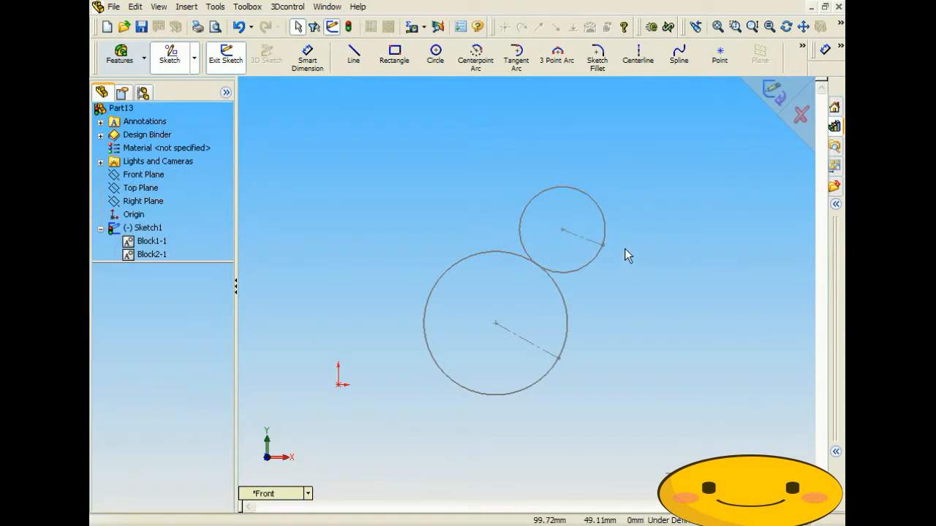
{"action": "mouse_move", "coordinate": [564, 231]}
{"action": "left_mouse_down"}
{"action": "mouse_move", "coordinate": [587, 248]}
{"action": "mouse_move", "coordinate": [594, 327]}
{"action": "left_mouse_up"}
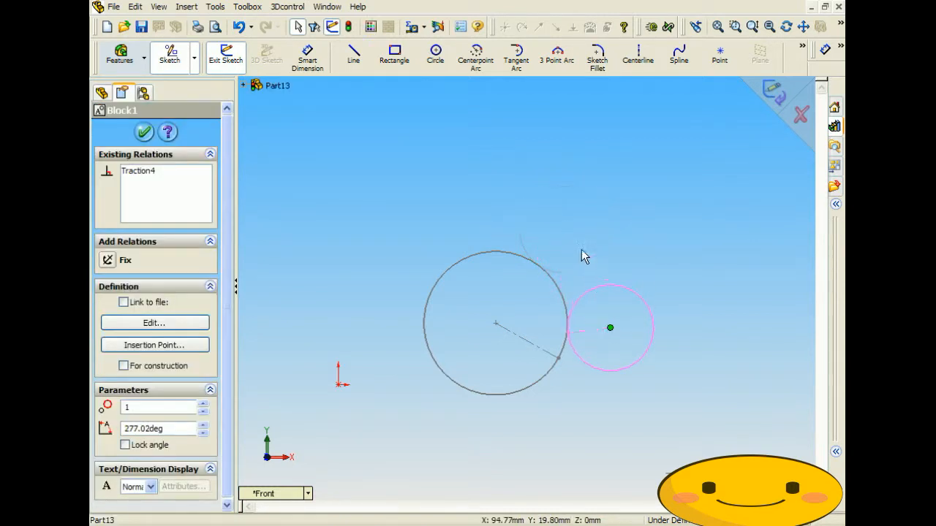
- Add a Fix relation to the small Ø30 circle block's centre point
{"action": "left_click", "coordinate": [582, 254]}
{"action": "scroll", "coordinate": [603, 321], "scroll_direction": "up", "scroll_amount": 2}
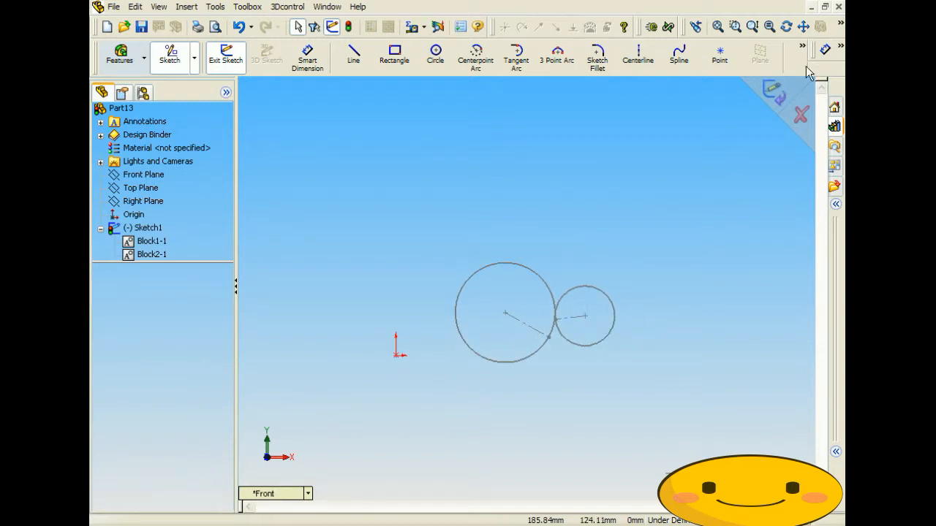
{"action": "left_click", "coordinate": [840, 46]}
{"action": "left_click", "coordinate": [772, 92]}
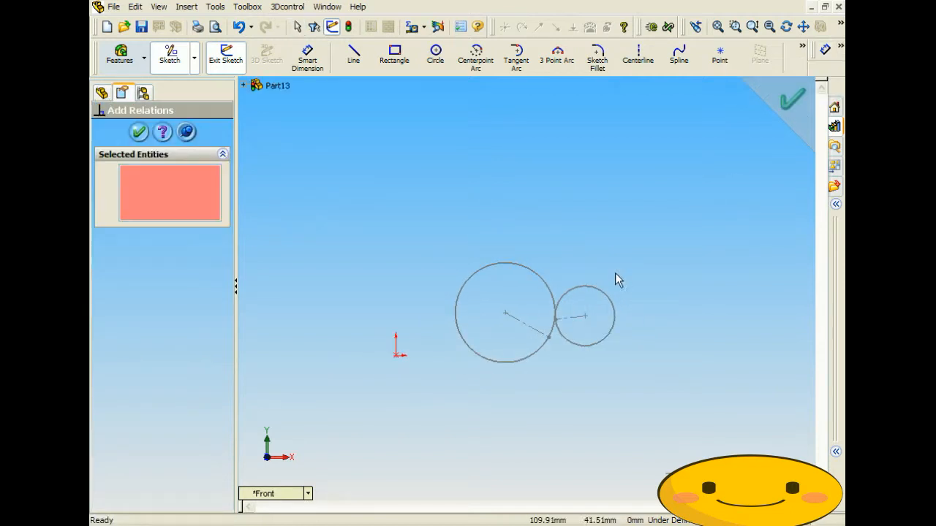
{"action": "left_click", "coordinate": [585, 317]}
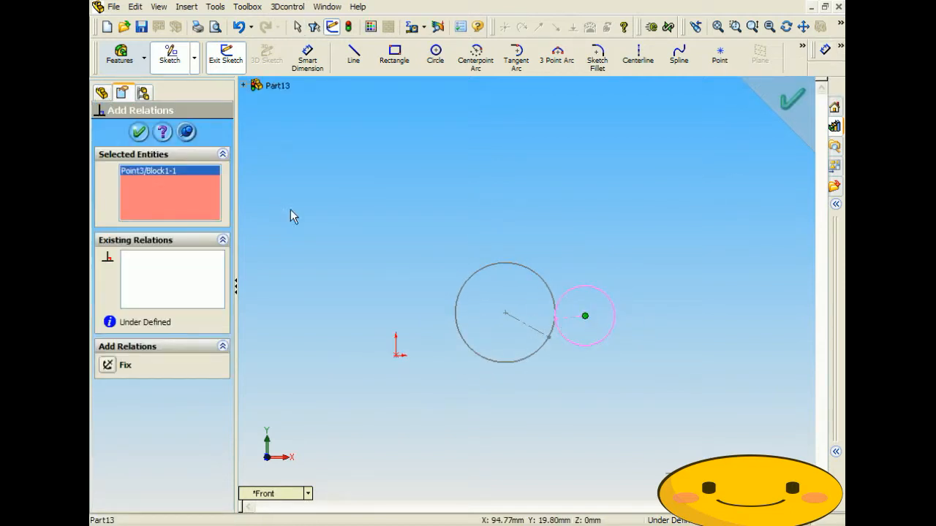
{"action": "left_click", "coordinate": [108, 362]}
{"action": "left_click", "coordinate": [139, 131]}
{"action": "scroll", "coordinate": [578, 376], "scroll_direction": "down", "scroll_amount": 1}
{"action": "scroll", "coordinate": [602, 353], "scroll_direction": "down", "scroll_amount": 4}
{"action": "scroll", "coordinate": [510, 318], "scroll_direction": "up", "scroll_amount": 2}
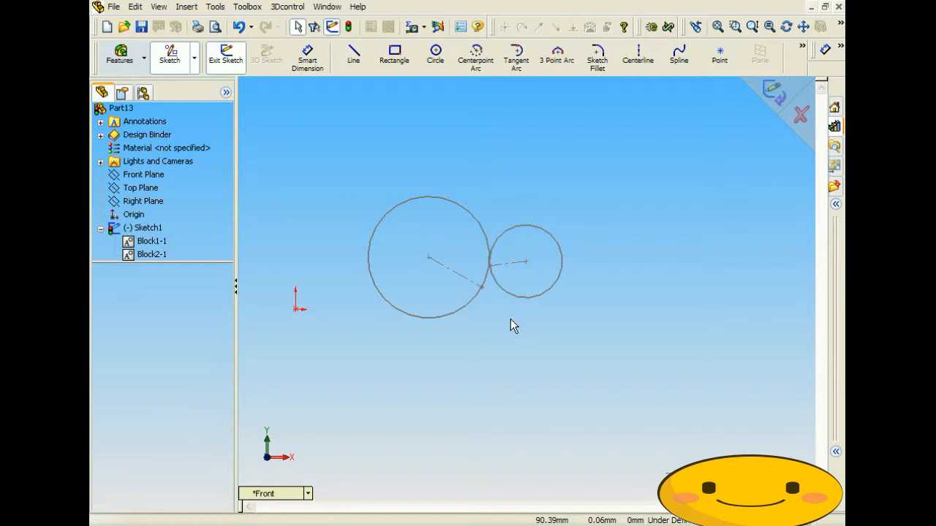
{"action": "scroll", "coordinate": [523, 224], "scroll_direction": "up", "scroll_amount": 3}
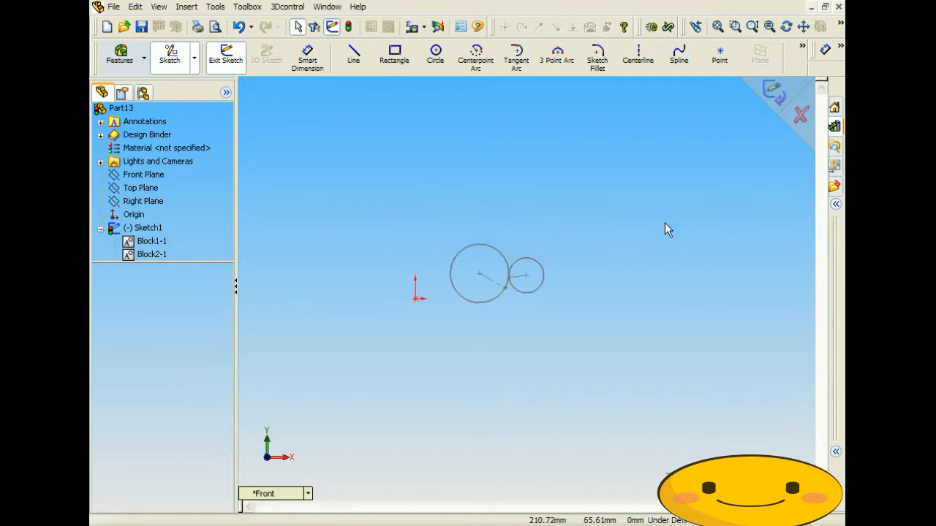
- Draw a new circle at the upper right and dimension its diameter to 200
{"action": "left_click", "coordinate": [433, 59]}
{"action": "left_click", "coordinate": [696, 170]}
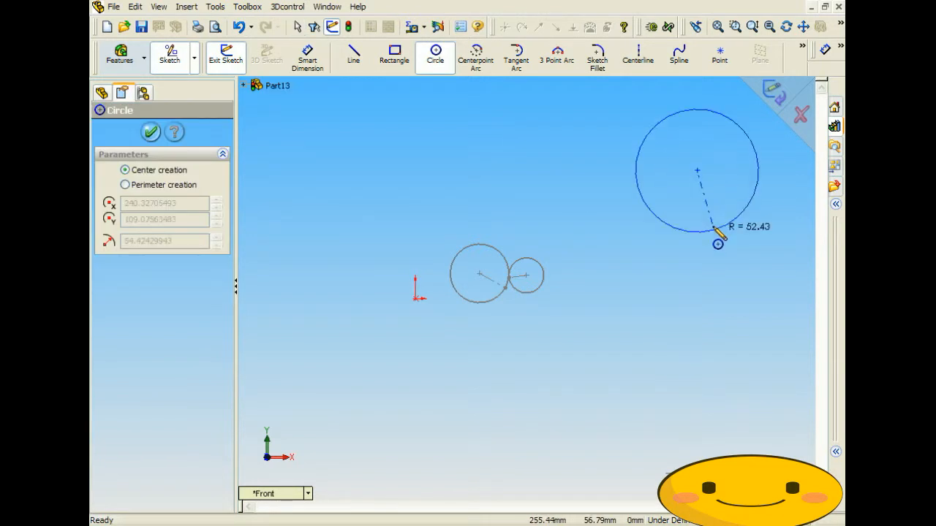
{"action": "left_click", "coordinate": [678, 293]}
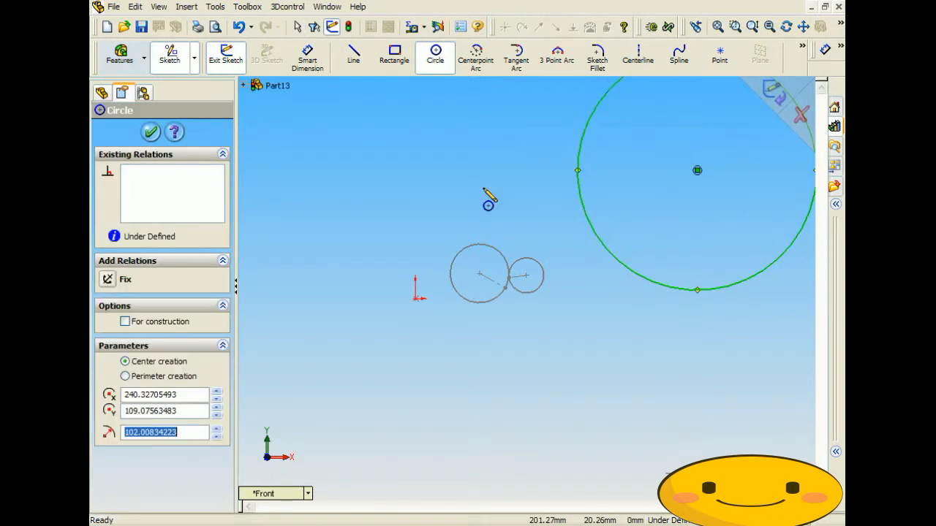
{"action": "left_click", "coordinate": [306, 58]}
{"action": "left_click", "coordinate": [568, 233]}
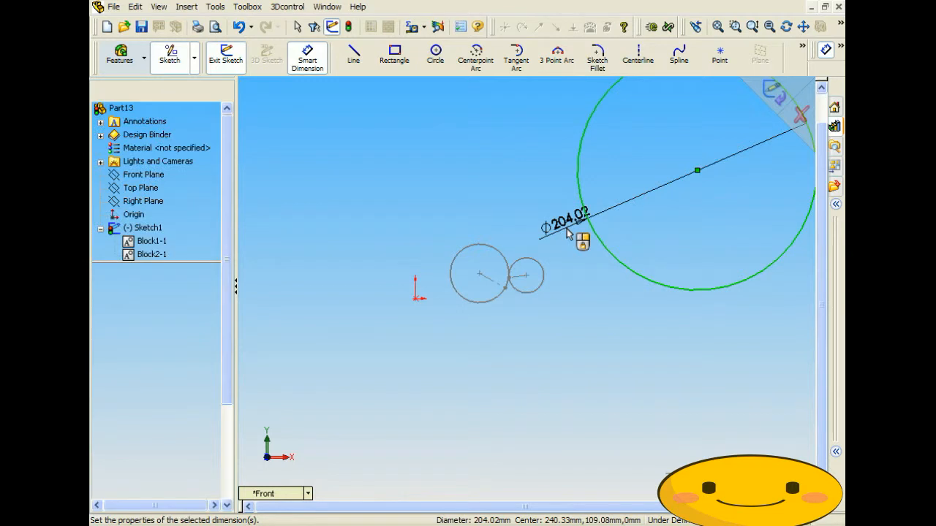
{"action": "type", "text": "200"}
{"action": "key", "text": "Return"}
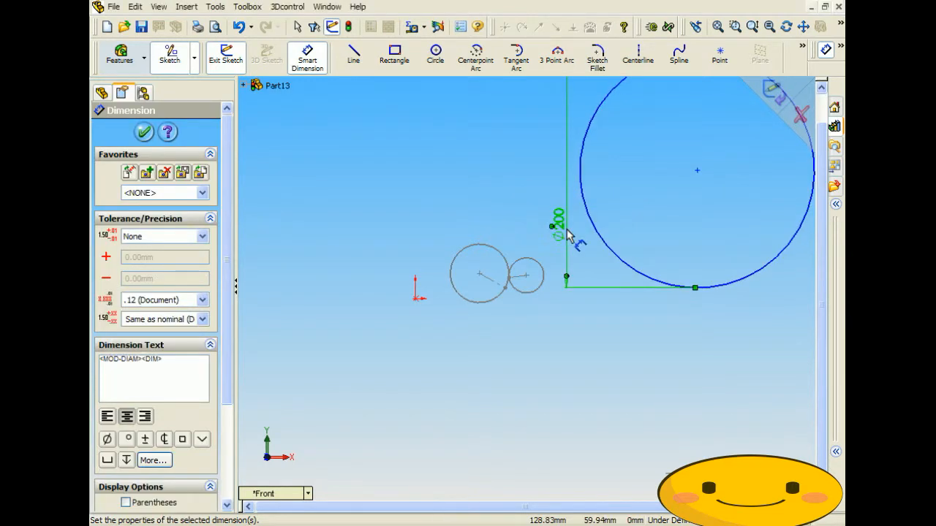
- Add a centreline from the Ø200 circle's centre to its bottom and make both into a block
{"action": "left_click", "coordinate": [637, 55]}
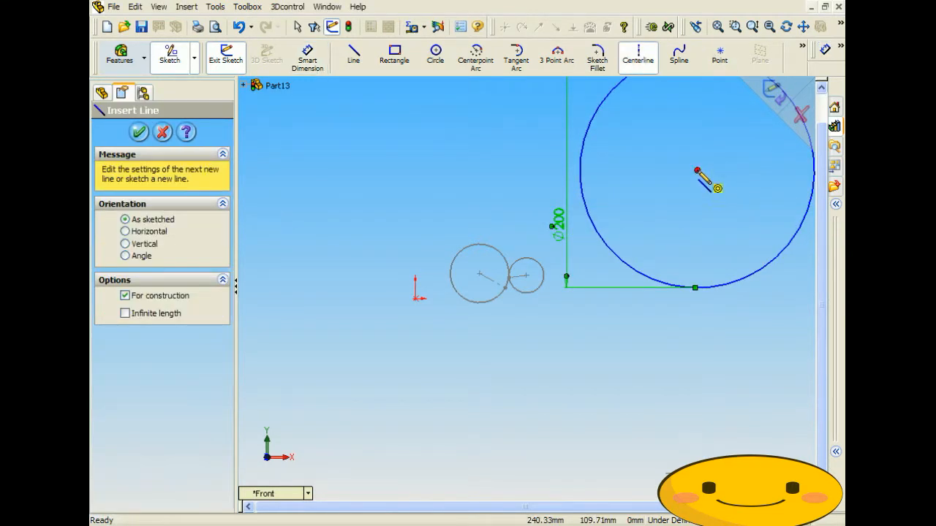
{"action": "left_click", "coordinate": [697, 171]}
{"action": "left_click", "coordinate": [696, 287]}
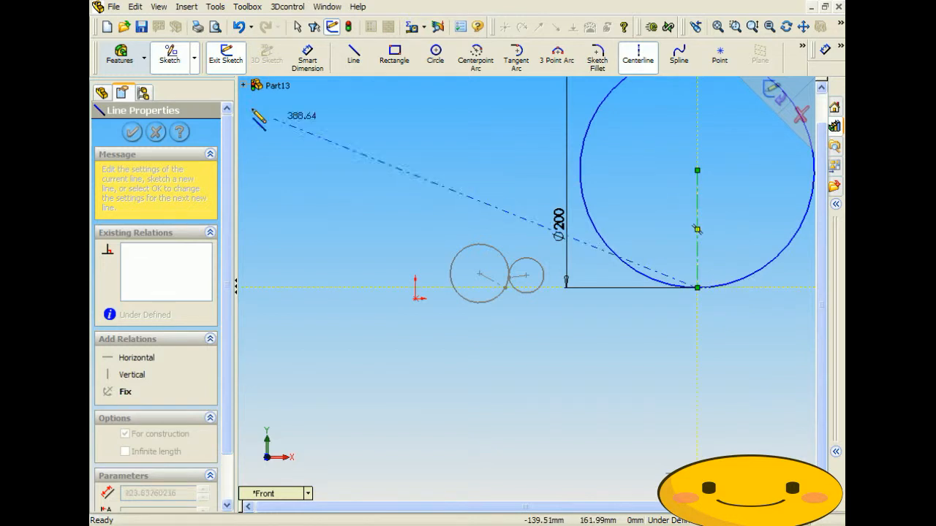
{"action": "left_click", "coordinate": [215, 7]}
{"action": "mouse_move", "coordinate": [253, 160]}
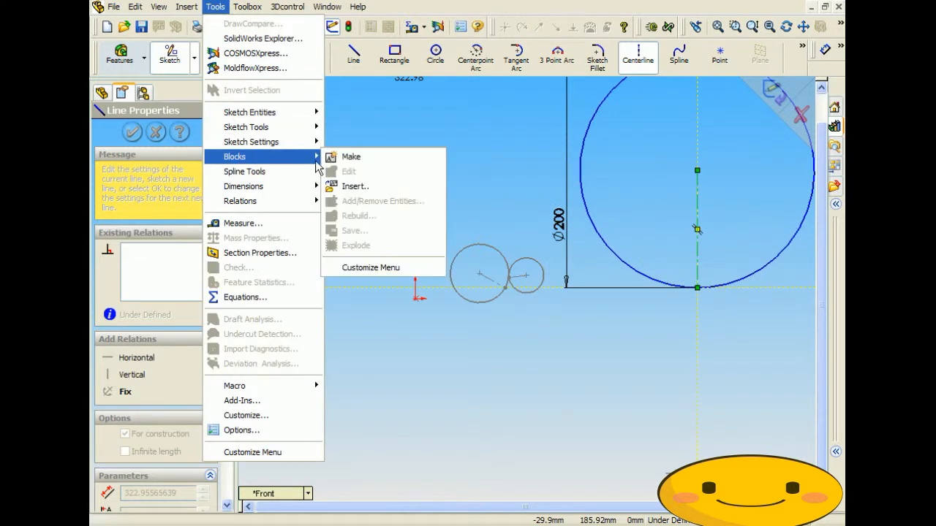
{"action": "left_click", "coordinate": [348, 156]}
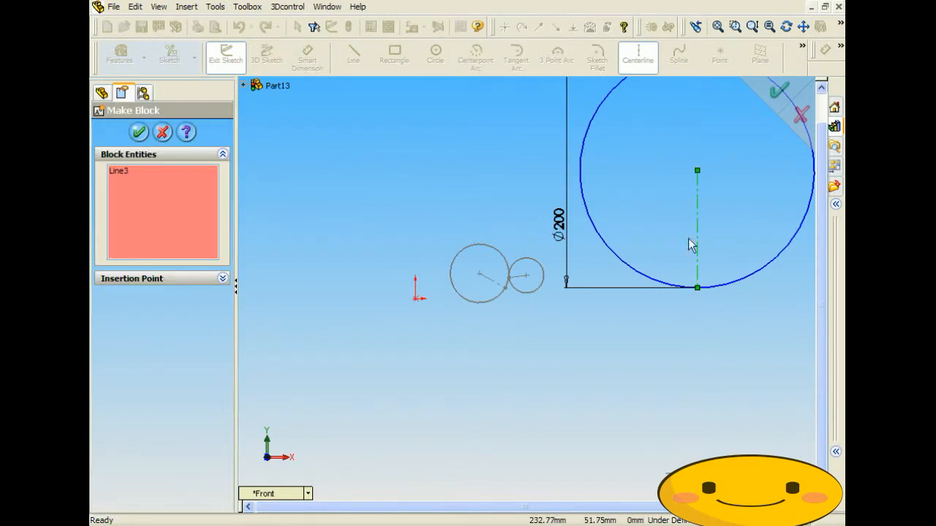
{"action": "left_click", "coordinate": [658, 281]}
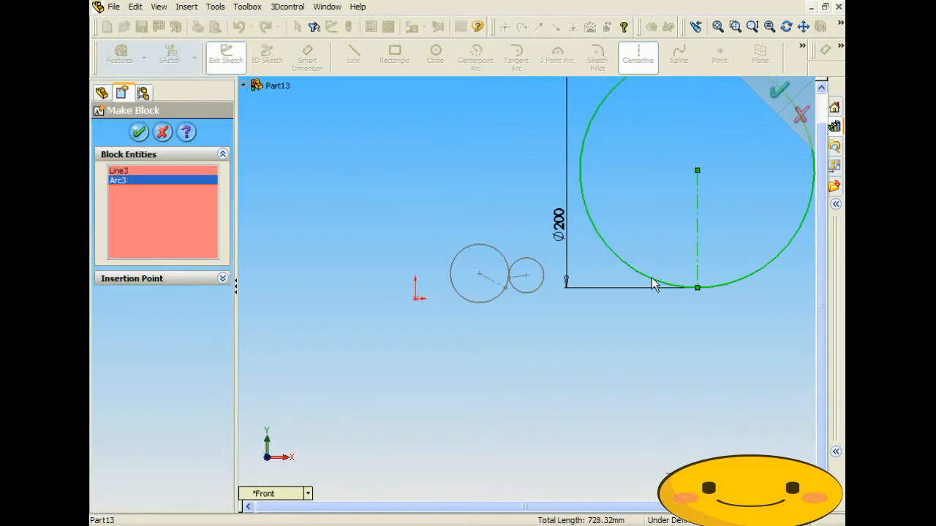
{"action": "left_click", "coordinate": [139, 132]}
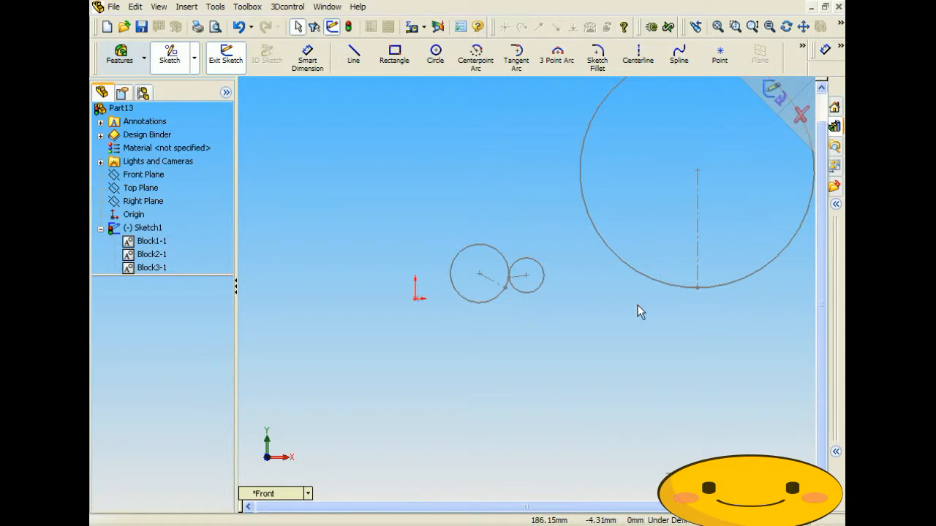
- Relate the Ø200 circle to the small circle so they stay in contact
{"action": "scroll", "coordinate": [658, 307], "scroll_direction": "up", "scroll_amount": 1}
{"action": "scroll", "coordinate": [695, 271], "scroll_direction": "down", "scroll_amount": 2}
{"action": "scroll", "coordinate": [687, 264], "scroll_direction": "up", "scroll_amount": 2}
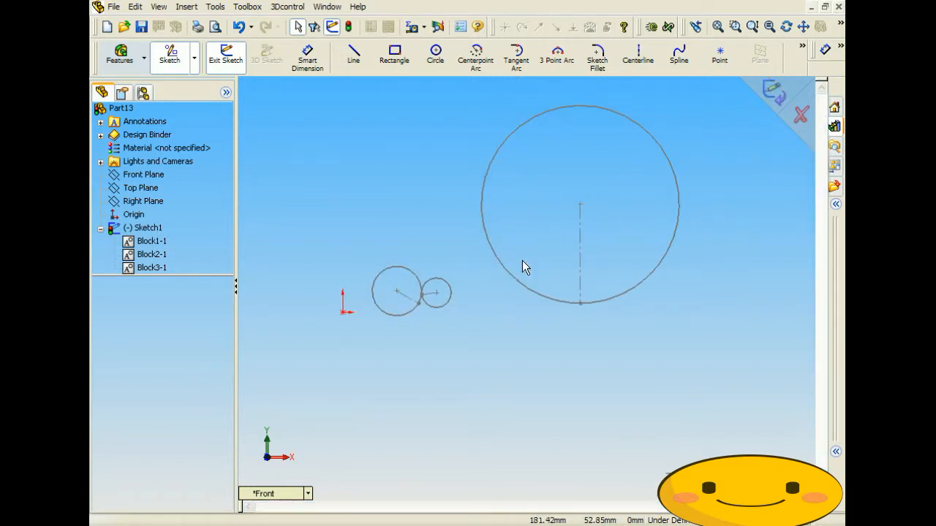
{"action": "left_click", "coordinate": [485, 236]}
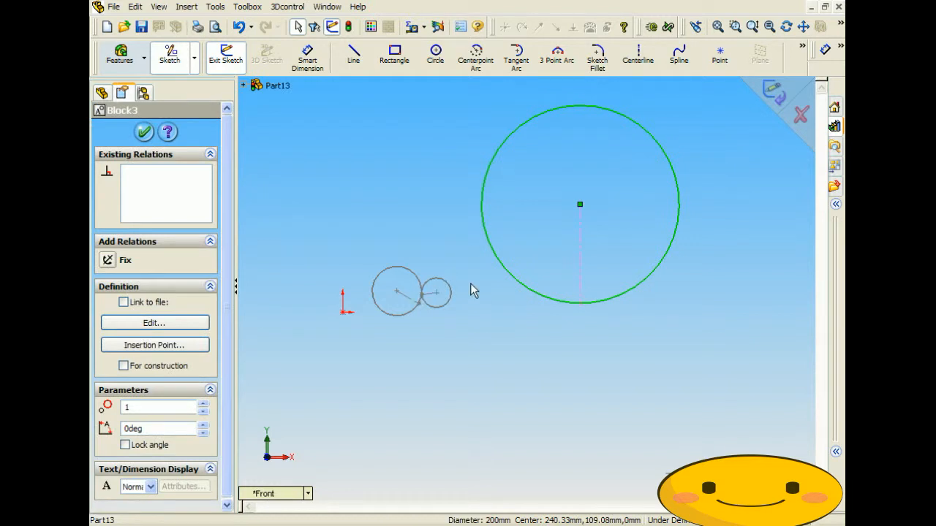
{"action": "left_click", "coordinate": [446, 281], "text": "ctrl"}
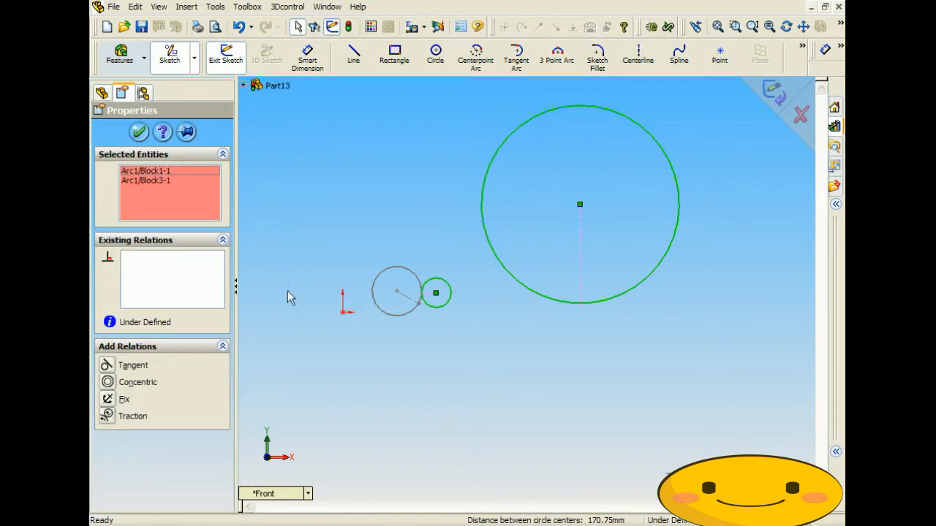
{"action": "left_click", "coordinate": [105, 416]}
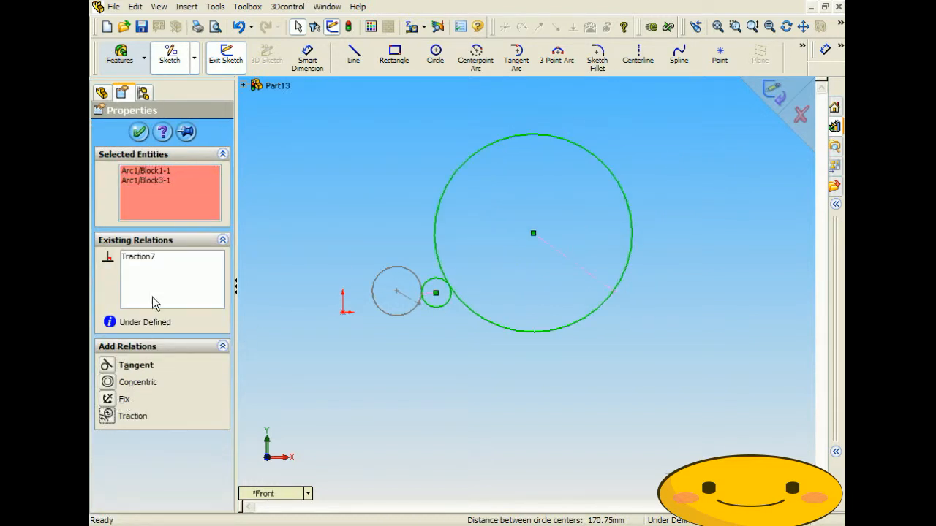
{"action": "left_click", "coordinate": [139, 133]}
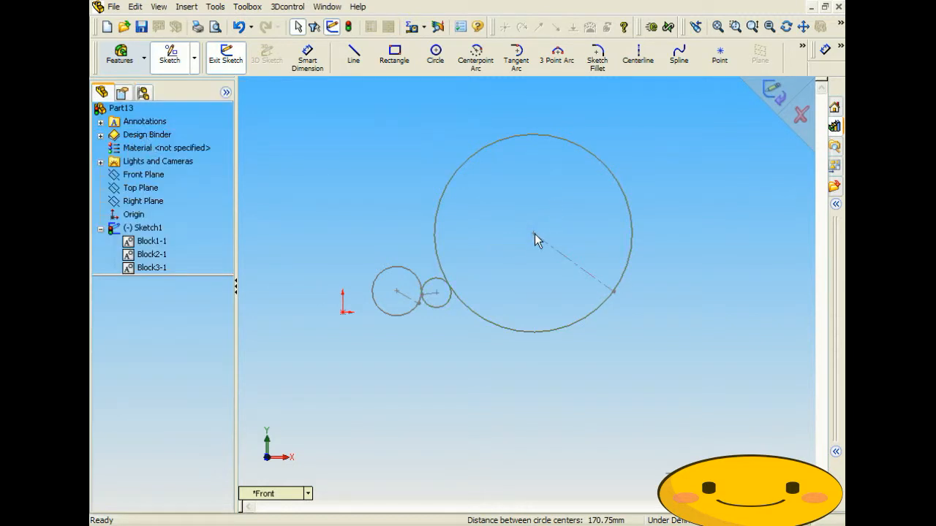
- Add a Fix relation to the Ø200 circle's centre point
{"action": "scroll", "coordinate": [525, 228], "scroll_direction": "down", "scroll_amount": 3}
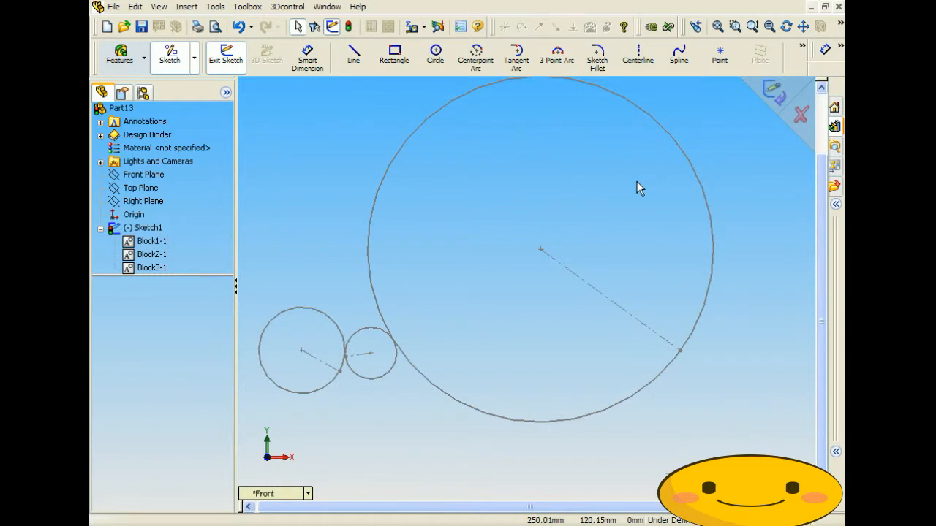
{"action": "scroll", "coordinate": [636, 181], "scroll_direction": "up", "scroll_amount": 1}
{"action": "left_click", "coordinate": [840, 46]}
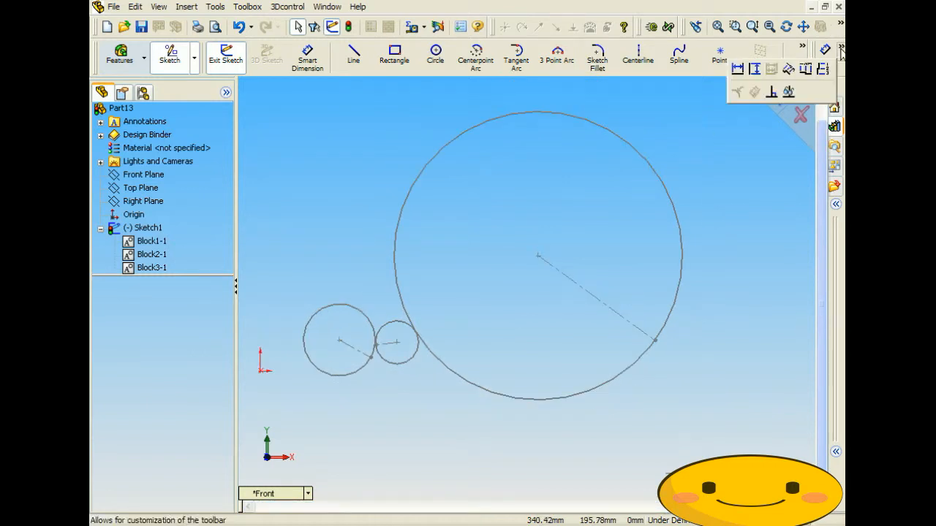
{"action": "left_click", "coordinate": [769, 93]}
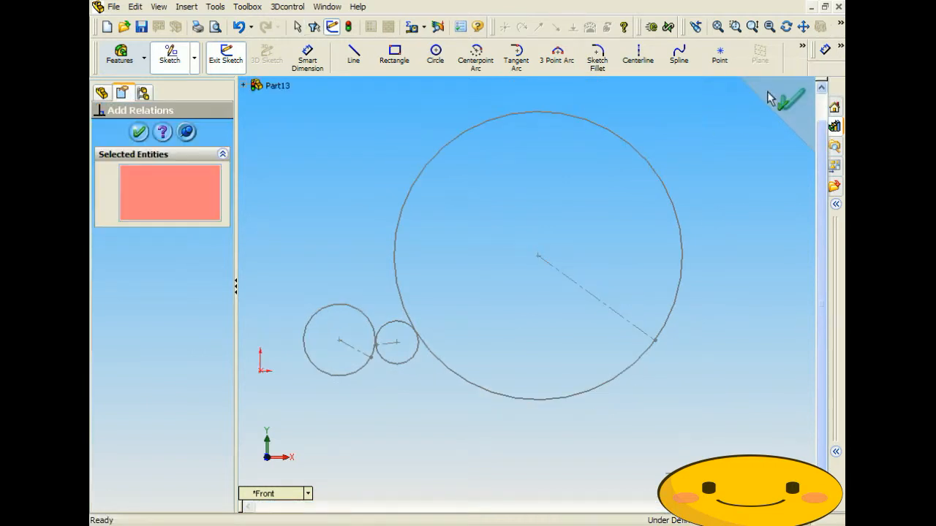
{"action": "left_click", "coordinate": [537, 257]}
{"action": "left_click", "coordinate": [107, 365]}
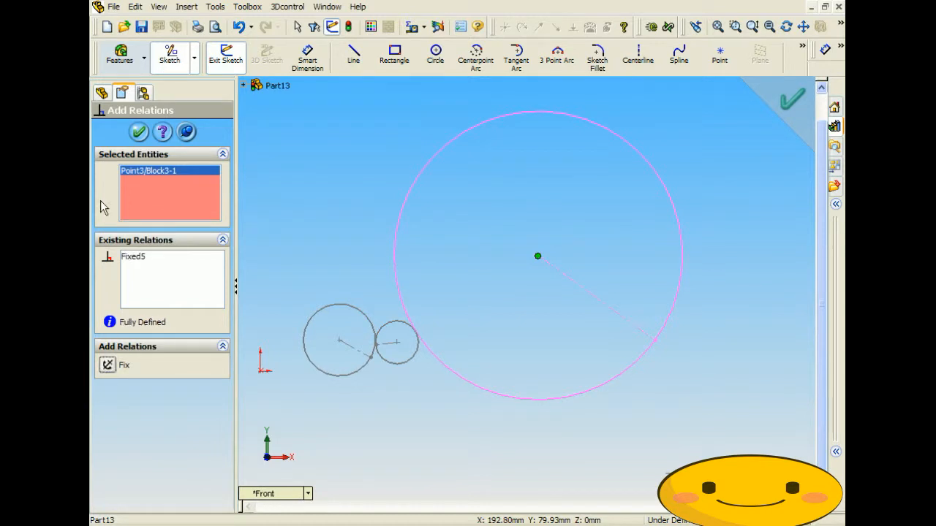
{"action": "left_click", "coordinate": [139, 133]}
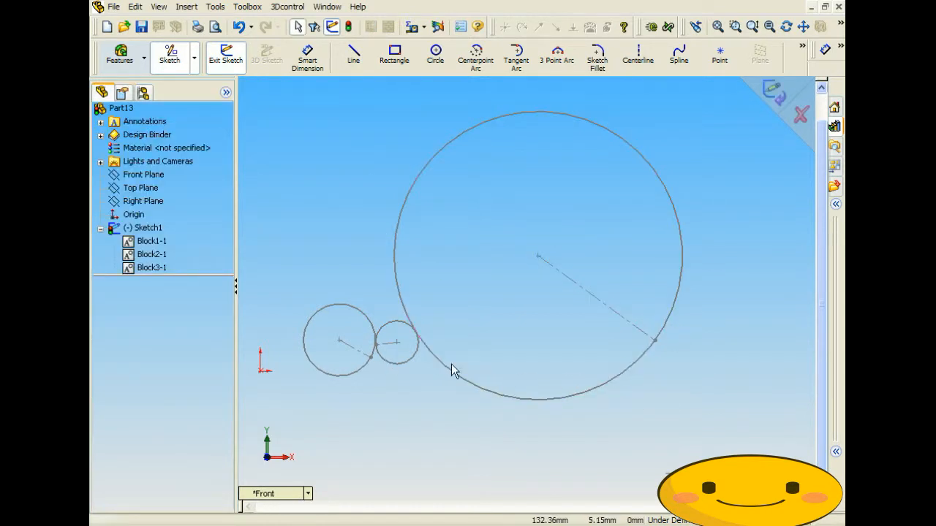
- Rotate the left pulley block to 31.44°, then swing the small pulley and large circle to new angles
{"action": "left_click_drag", "start_coordinate": [372, 357], "coordinate": [348, 329]}
{"action": "left_click", "coordinate": [380, 341]}
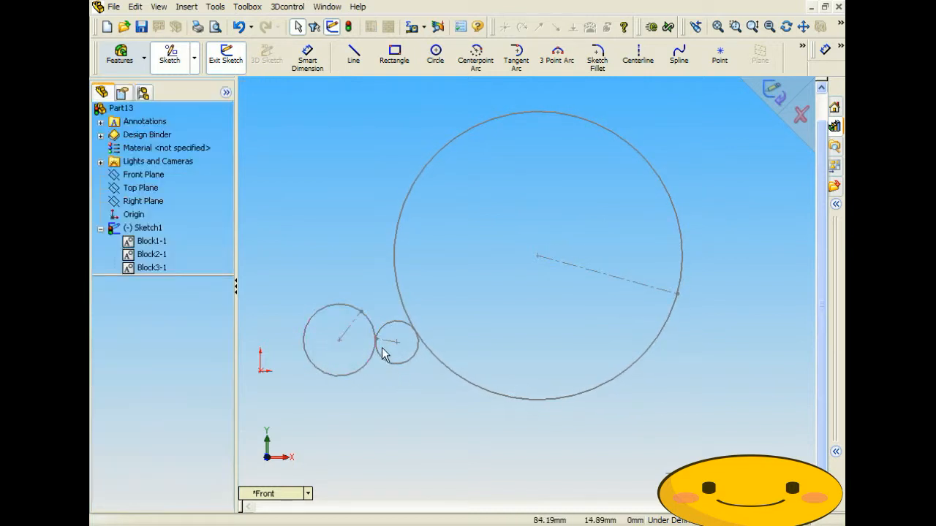
{"action": "left_click", "coordinate": [376, 340]}
{"action": "mouse_move", "coordinate": [377, 350]}
{"action": "left_mouse_down"}
{"action": "mouse_move", "coordinate": [407, 363]}
{"action": "mouse_move", "coordinate": [422, 349]}
{"action": "mouse_move", "coordinate": [402, 320]}
{"action": "mouse_move", "coordinate": [375, 328]}
{"action": "mouse_move", "coordinate": [407, 364]}
{"action": "mouse_move", "coordinate": [379, 331]}
{"action": "mouse_move", "coordinate": [403, 308]}
{"action": "mouse_move", "coordinate": [375, 334]}
{"action": "left_mouse_up"}
{"action": "left_click", "coordinate": [428, 378]}
{"action": "left_click_drag", "start_coordinate": [395, 264], "coordinate": [560, 297]}
{"action": "left_click", "coordinate": [624, 377]}
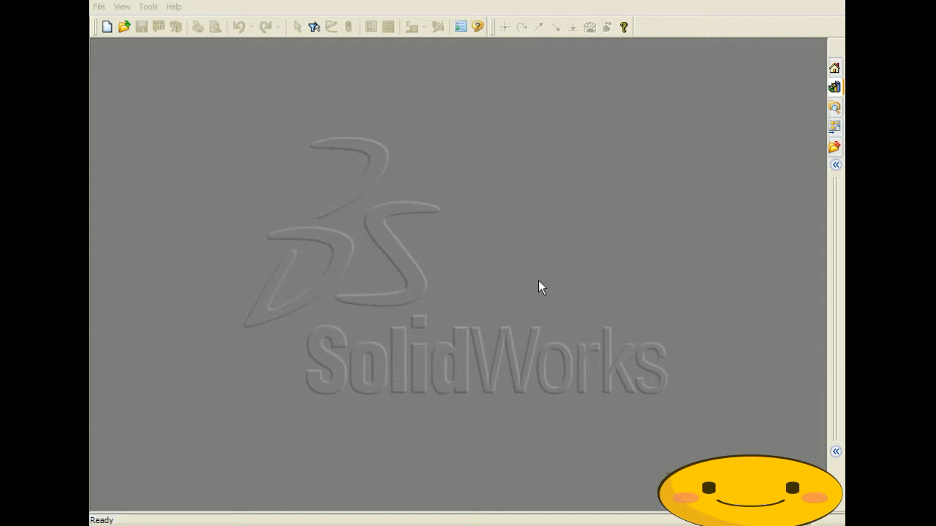
- Create a new Part document, Part15, through File > New
{"action": "left_click", "coordinate": [99, 6]}
{"action": "left_click", "coordinate": [117, 23]}
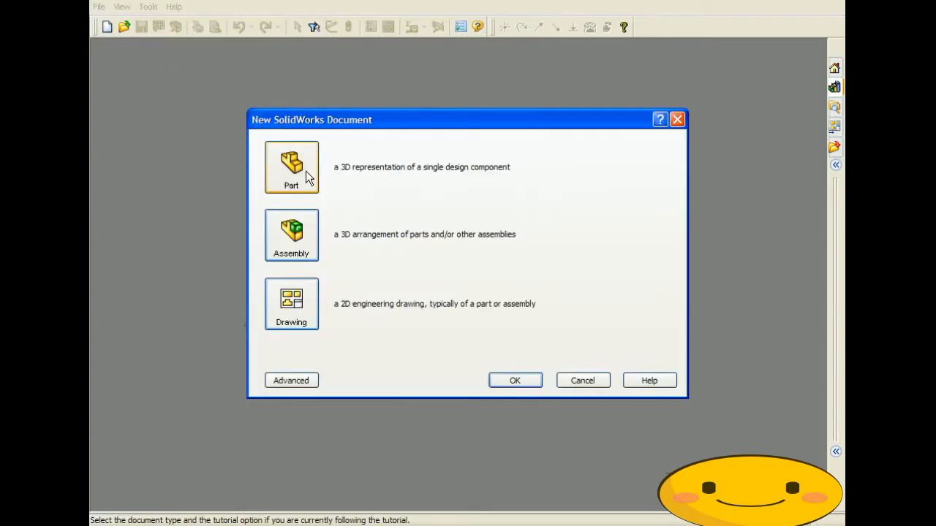
{"action": "left_click", "coordinate": [528, 379]}
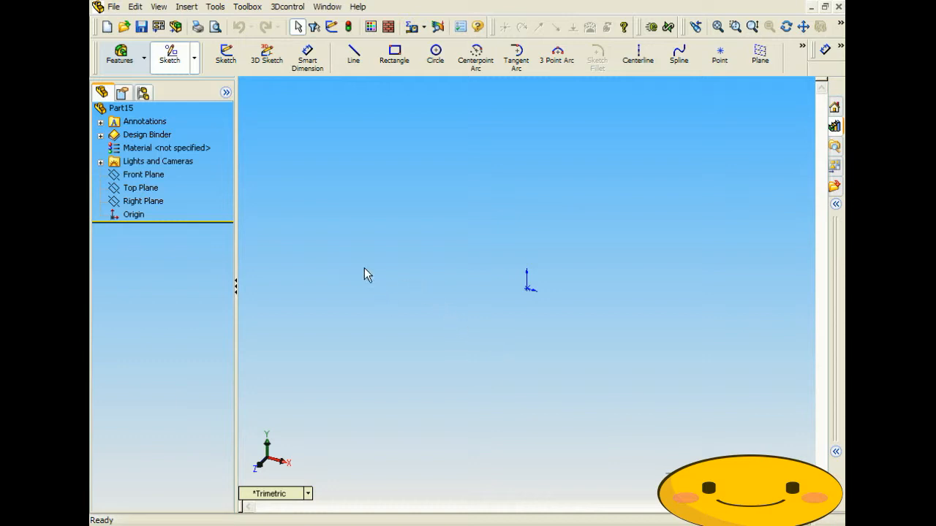
- Sketch a circle on the Front Plane and dimension its diameter to 50 mm
{"action": "left_click", "coordinate": [435, 53]}
{"action": "left_click", "coordinate": [428, 168]}
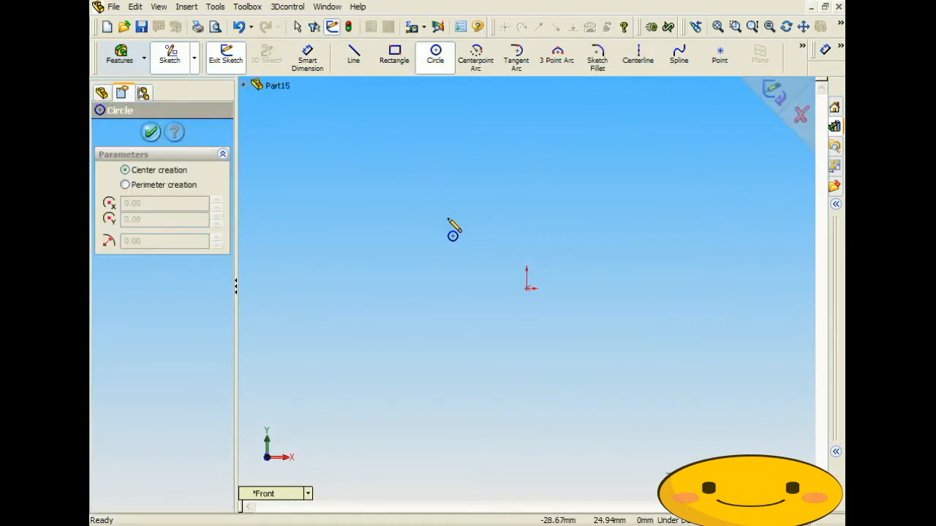
{"action": "left_click", "coordinate": [420, 168]}
{"action": "left_click", "coordinate": [424, 194]}
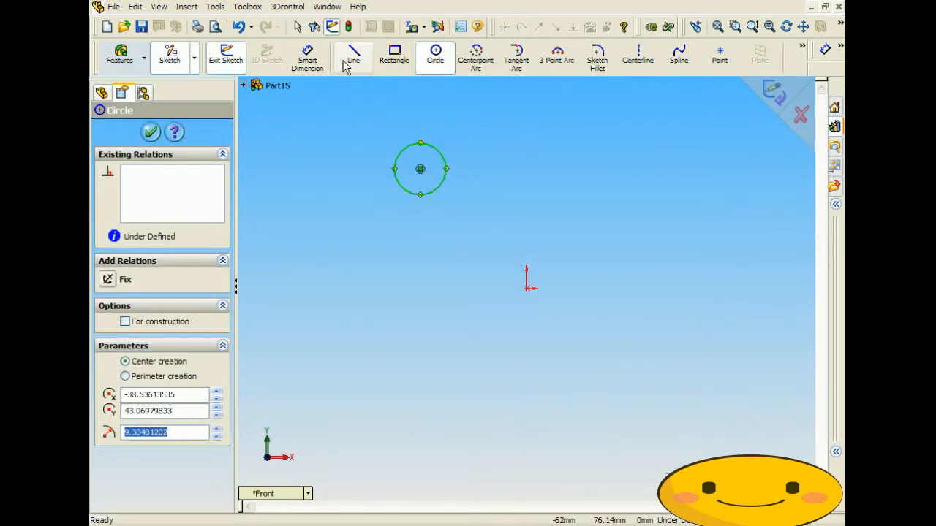
{"action": "left_click", "coordinate": [307, 59]}
{"action": "left_click", "coordinate": [395, 172]}
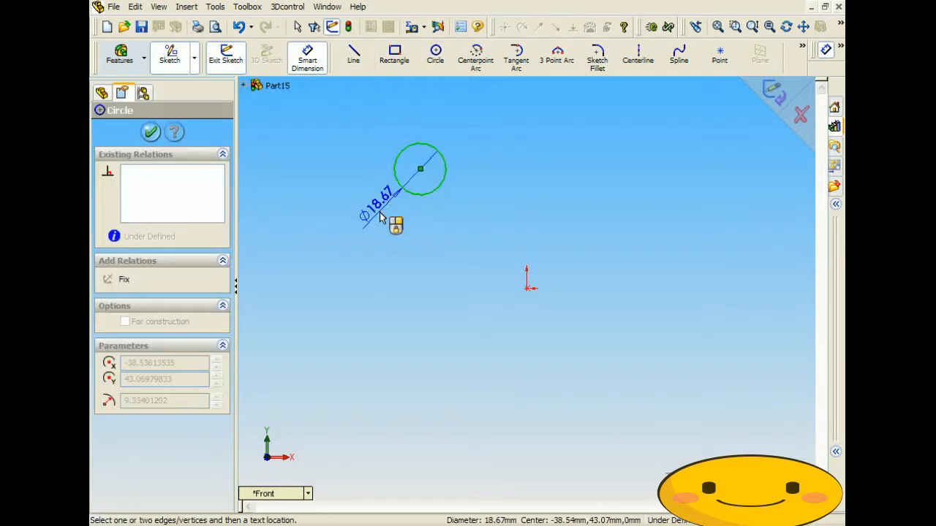
{"action": "left_click", "coordinate": [392, 223]}
{"action": "type", "text": "50"}
{"action": "key", "text": "Return"}
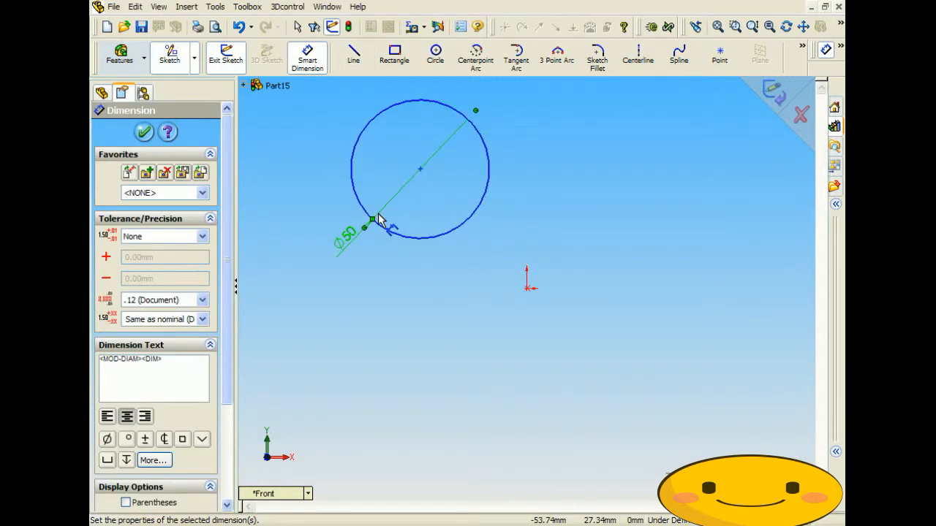
- Draw a centreline from the circle's centre to its bottom and make both into Block1
{"action": "left_click", "coordinate": [638, 55]}
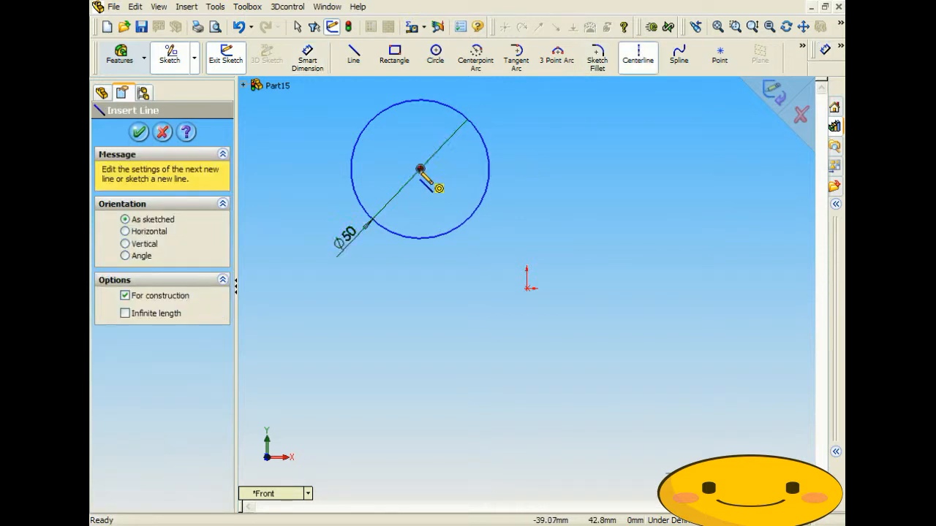
{"action": "left_click", "coordinate": [421, 169]}
{"action": "left_click", "coordinate": [421, 240]}
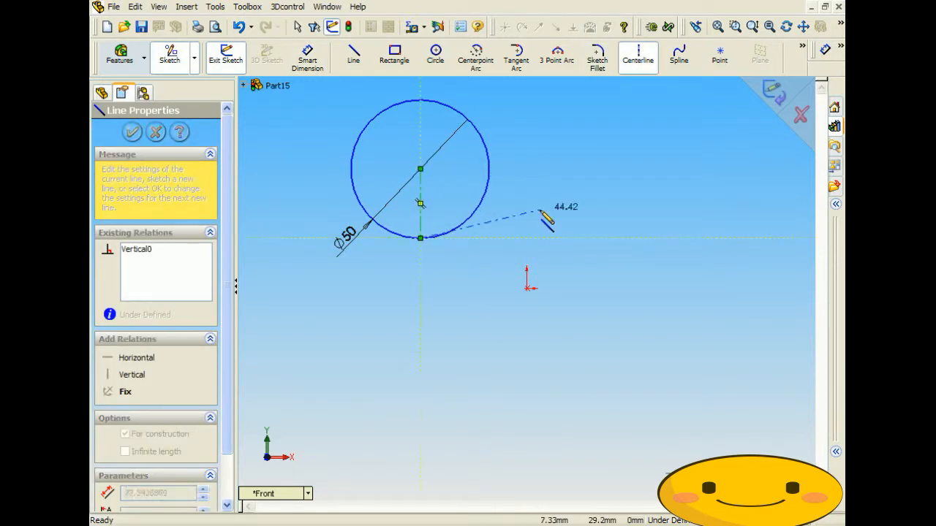
{"action": "left_click", "coordinate": [215, 7]}
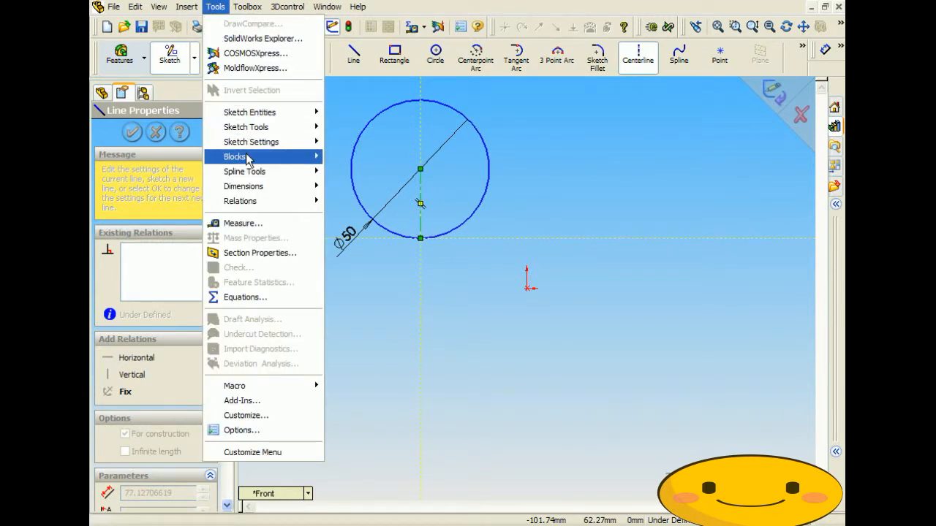
{"action": "mouse_move", "coordinate": [238, 157]}
{"action": "left_click", "coordinate": [354, 157]}
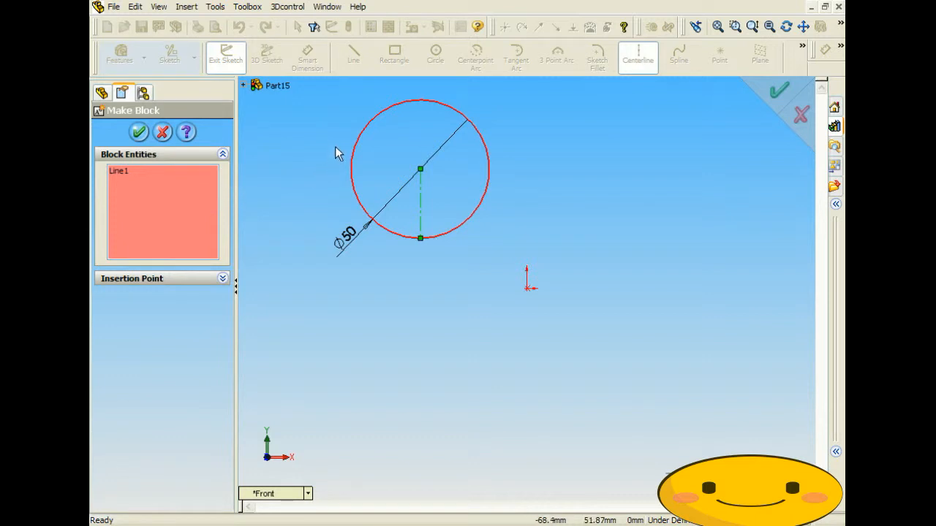
{"action": "left_click", "coordinate": [353, 180]}
{"action": "left_click", "coordinate": [139, 132]}
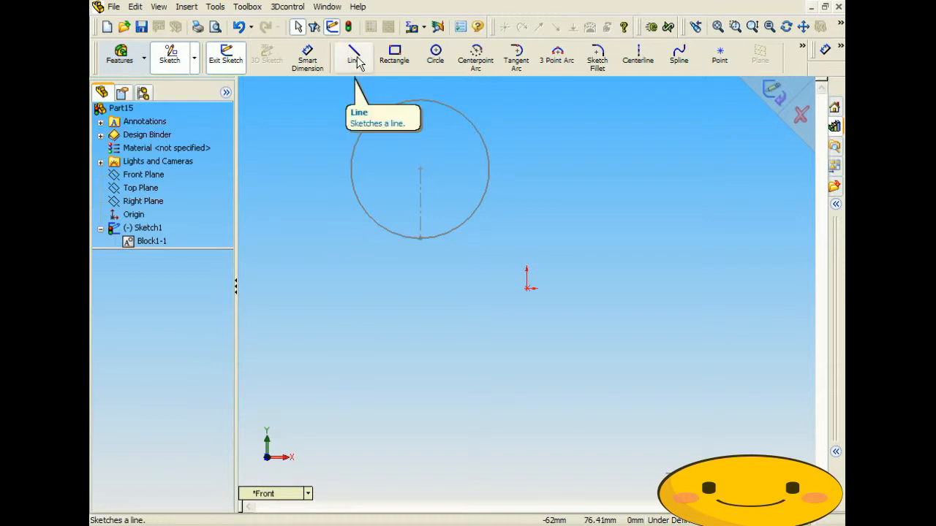
- Draw a long rectangle below the circle and dimension it 500 mm wide by 15 mm high
{"action": "left_click", "coordinate": [394, 57]}
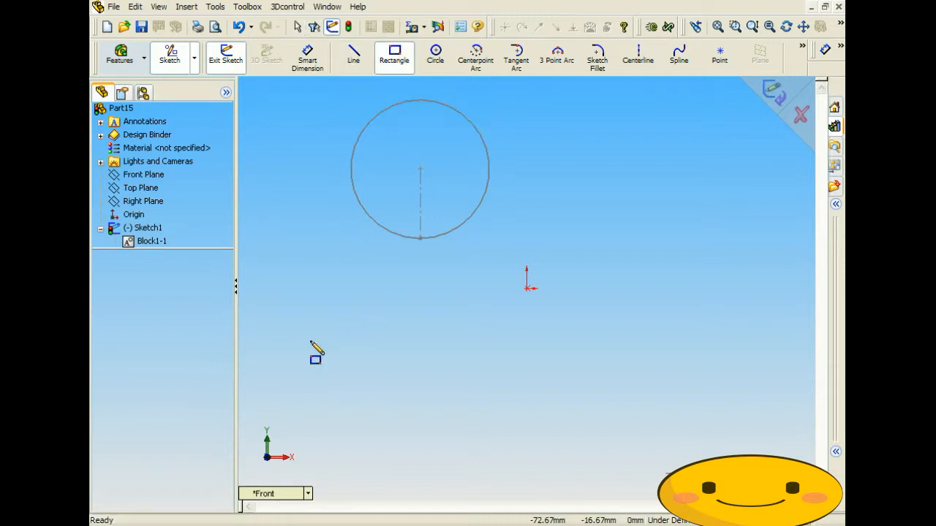
{"action": "mouse_move", "coordinate": [305, 322]}
{"action": "left_mouse_down"}
{"action": "mouse_move", "coordinate": [387, 370]}
{"action": "mouse_move", "coordinate": [638, 376]}
{"action": "left_mouse_up"}
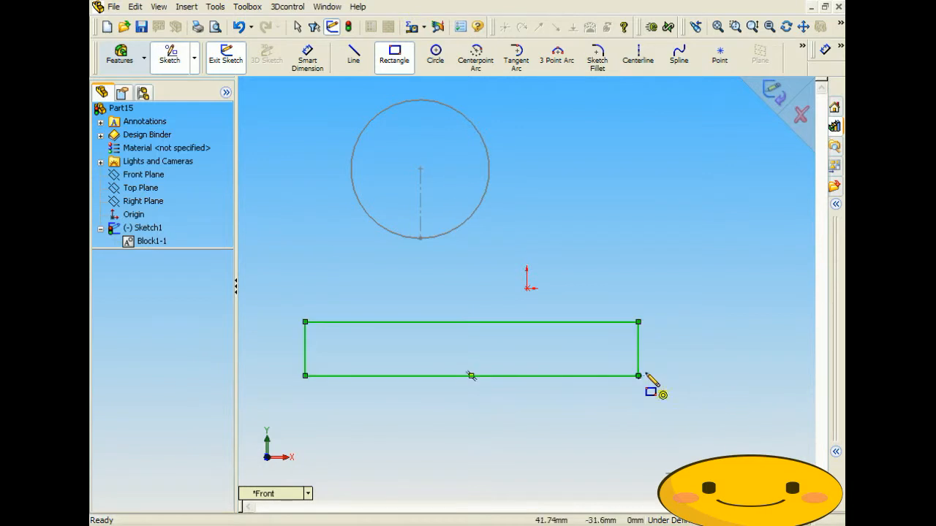
{"action": "left_click", "coordinate": [310, 62]}
{"action": "left_click", "coordinate": [305, 351]}
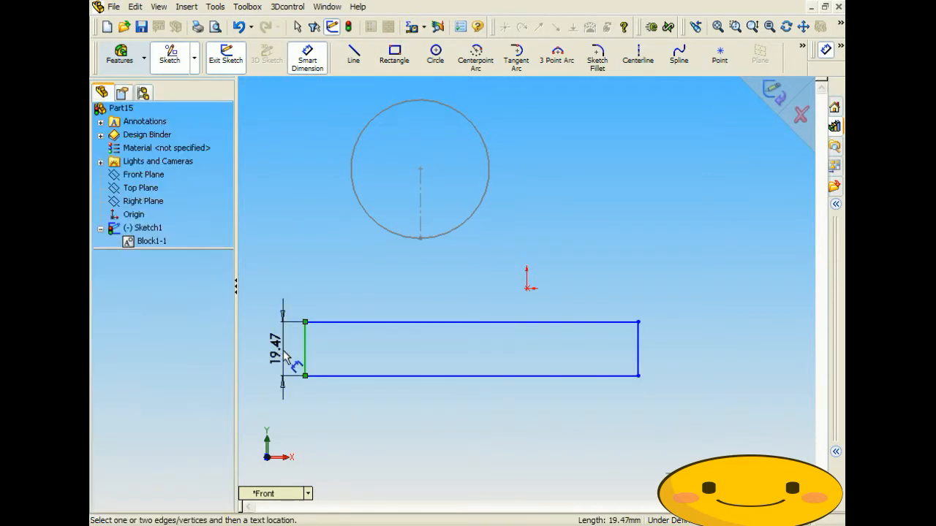
{"action": "left_click", "coordinate": [283, 350]}
{"action": "type", "text": "15"}
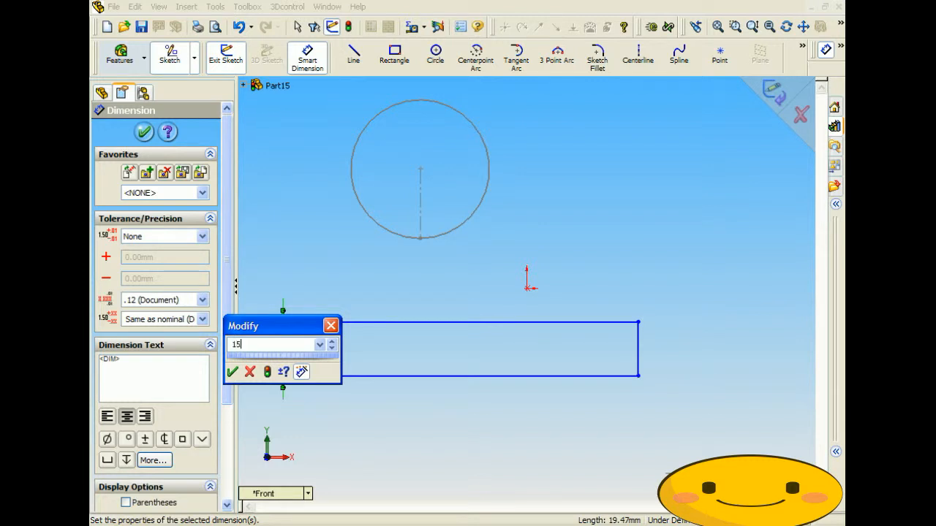
{"action": "key", "text": "Return"}
{"action": "left_click", "coordinate": [395, 334]}
{"action": "left_click", "coordinate": [389, 318]}
{"action": "type", "text": "5"}
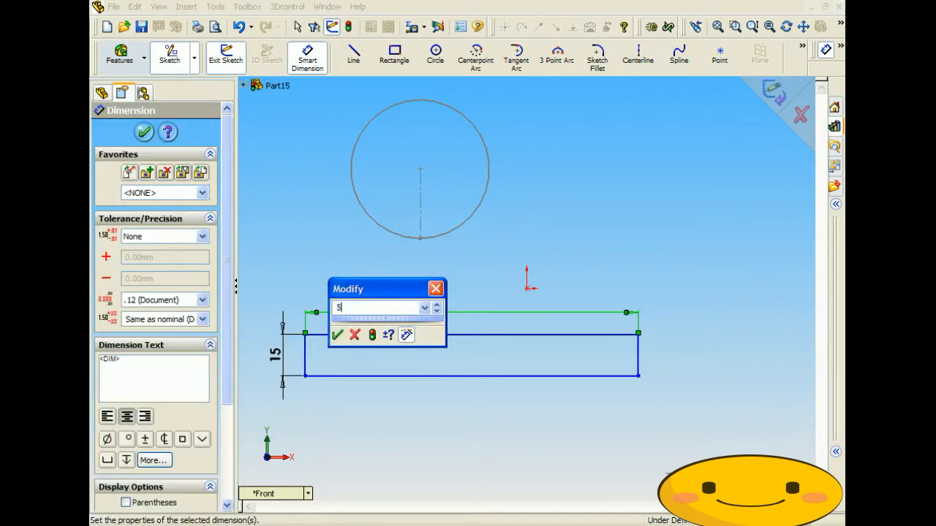
{"action": "type", "text": "00"}
{"action": "key", "text": "Return"}
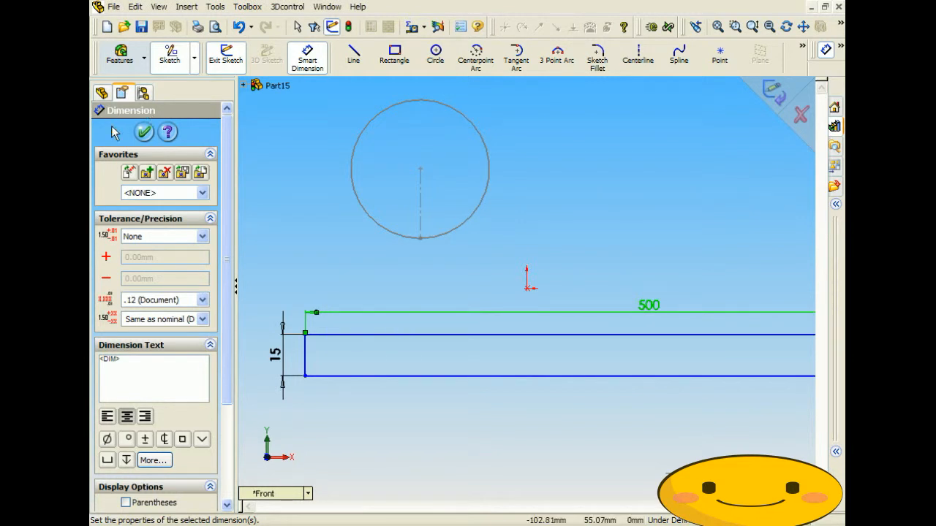
{"action": "left_click", "coordinate": [144, 133]}
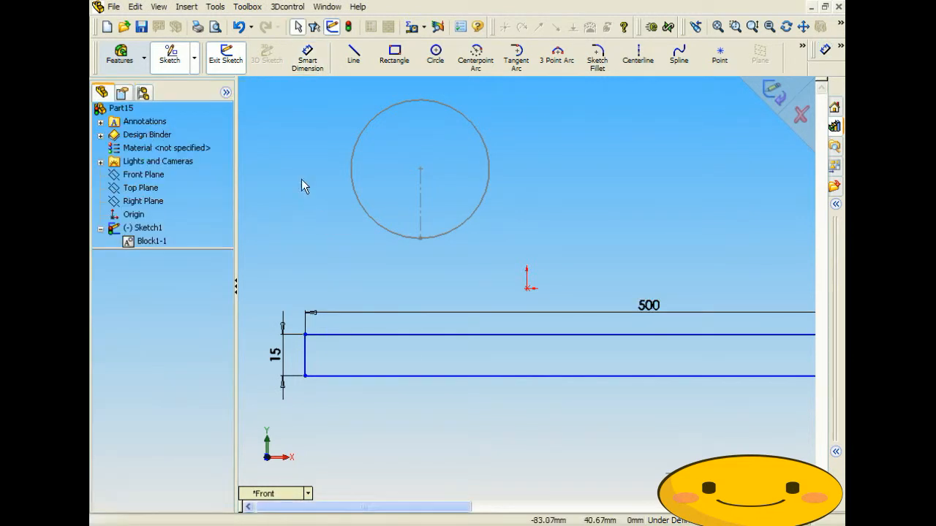
{"action": "left_click", "coordinate": [215, 8]}
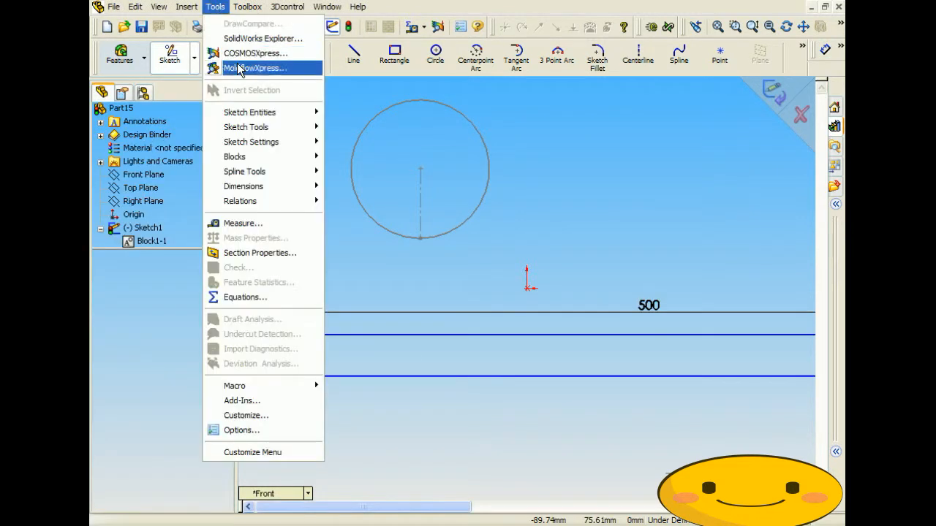
- Make a block from the rectangle's top, left, bottom and right lines
{"action": "mouse_move", "coordinate": [259, 156]}
{"action": "left_click", "coordinate": [343, 157]}
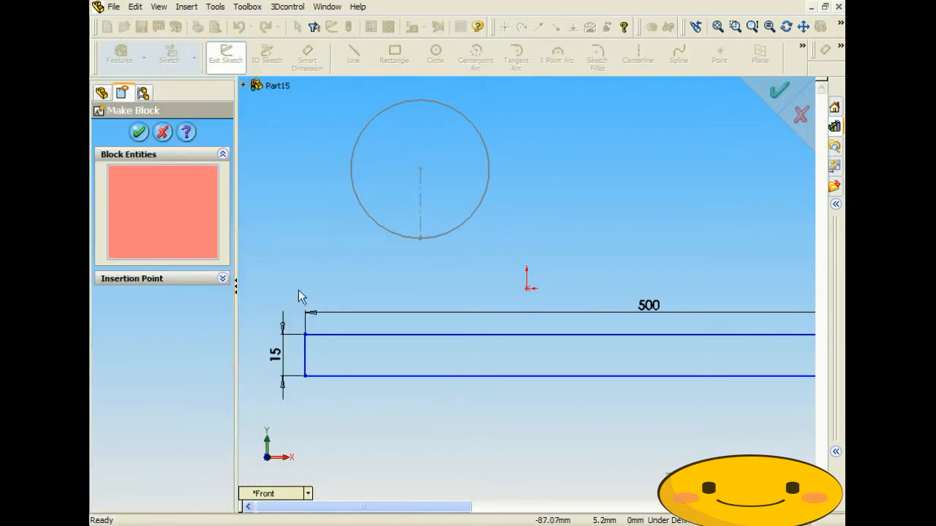
{"action": "scroll", "coordinate": [329, 337], "scroll_direction": "up", "scroll_amount": 3}
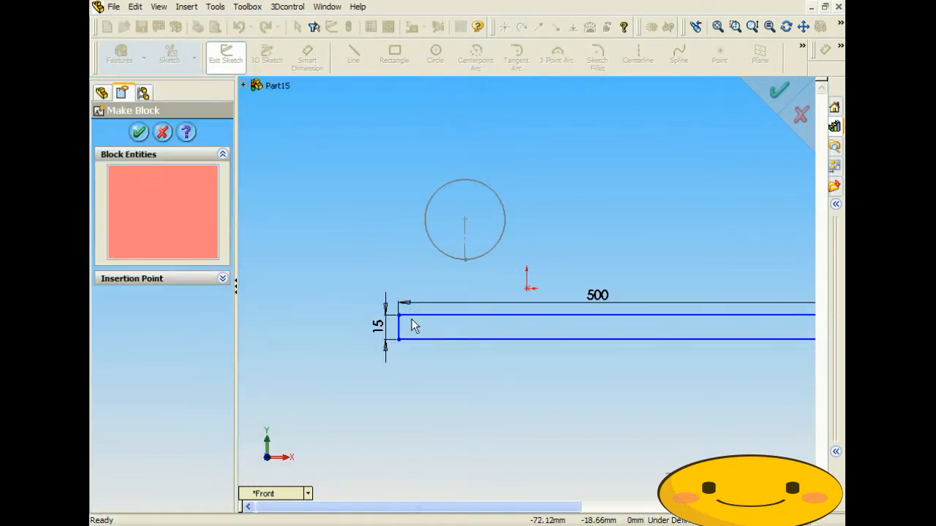
{"action": "left_click", "coordinate": [413, 318]}
{"action": "left_click", "coordinate": [399, 332]}
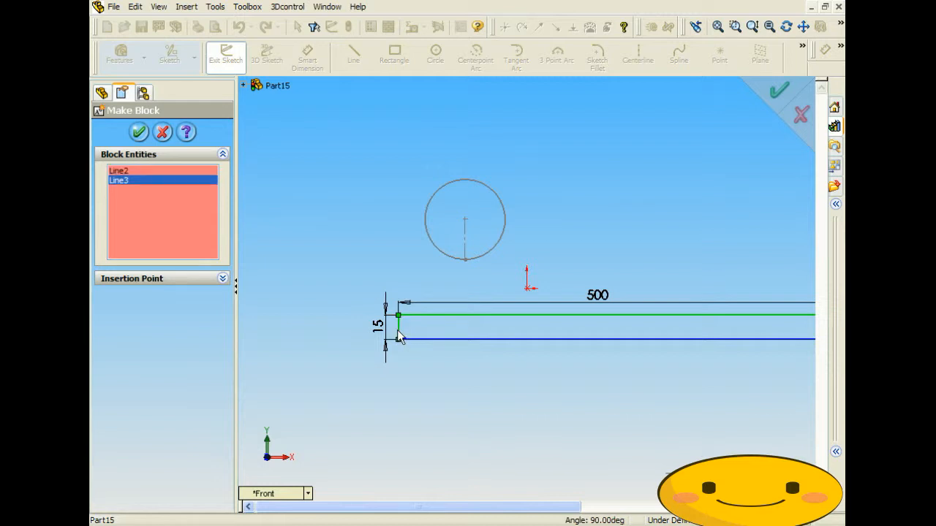
{"action": "left_click", "coordinate": [415, 340]}
{"action": "scroll", "coordinate": [558, 394], "scroll_direction": "up", "scroll_amount": 5}
{"action": "scroll", "coordinate": [753, 332], "scroll_direction": "down", "scroll_amount": 8}
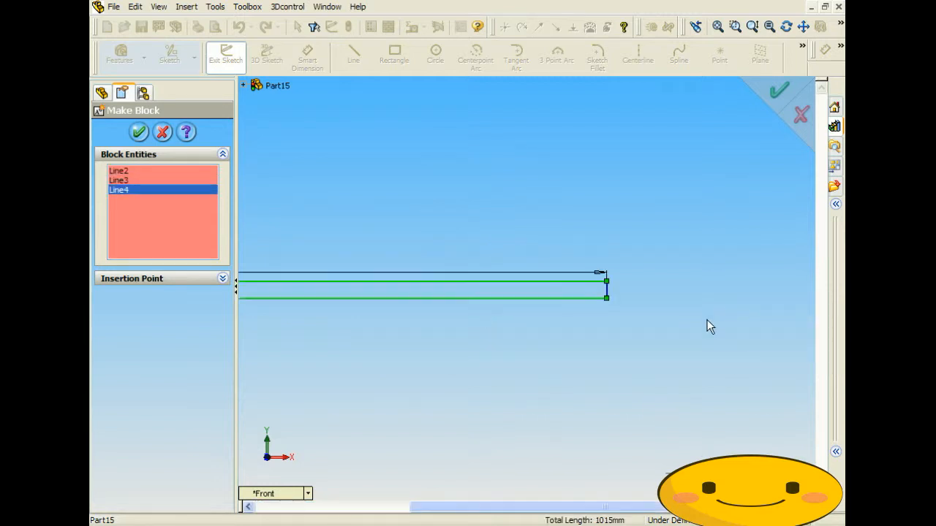
{"action": "scroll", "coordinate": [542, 255], "scroll_direction": "down", "scroll_amount": 5}
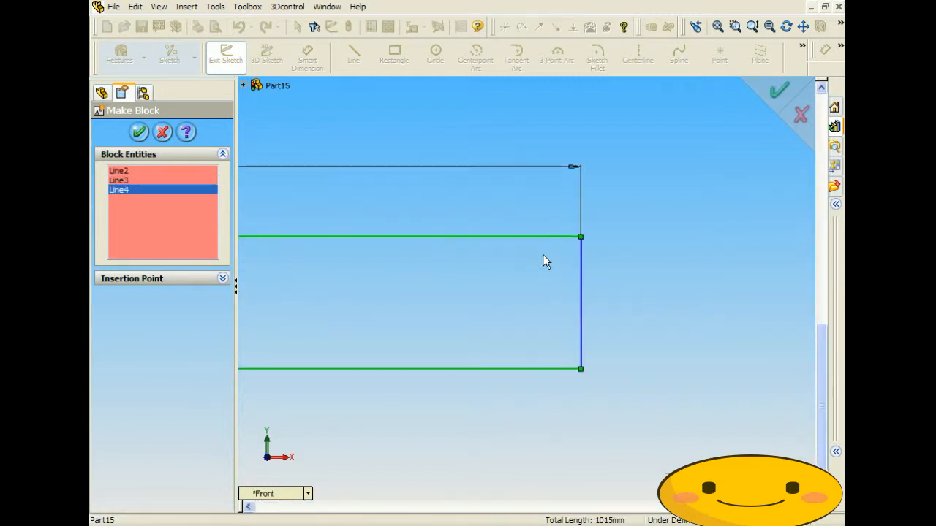
{"action": "left_click", "coordinate": [581, 306]}
{"action": "scroll", "coordinate": [388, 289], "scroll_direction": "up", "scroll_amount": 6}
{"action": "scroll", "coordinate": [284, 283], "scroll_direction": "down", "scroll_amount": 6}
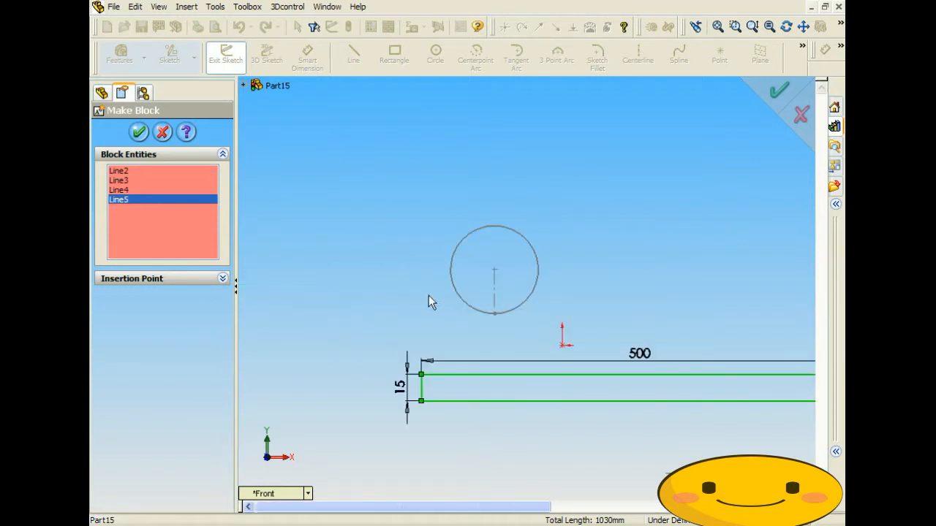
{"action": "left_click", "coordinate": [138, 132]}
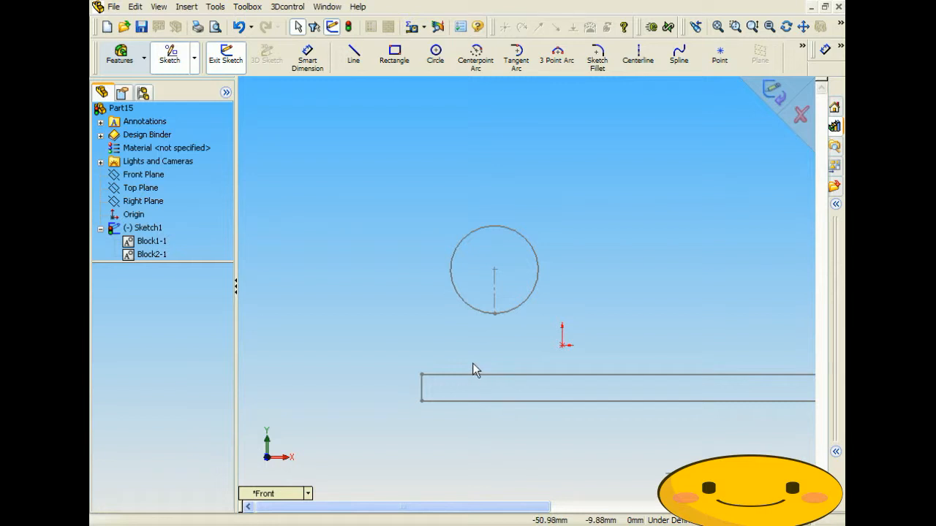
- Fix the Ø50 circle block in place with an Add Relation Fix
{"action": "left_click", "coordinate": [496, 269]}
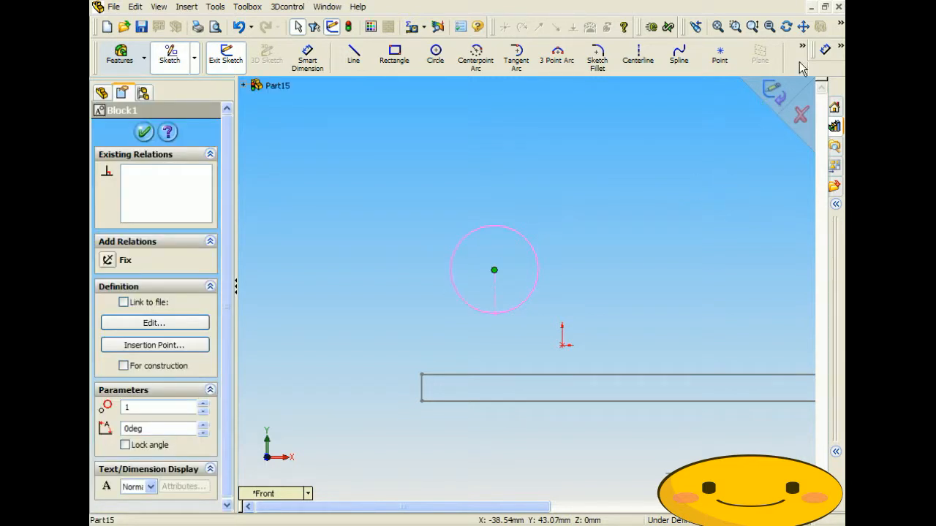
{"action": "left_click", "coordinate": [841, 50]}
{"action": "left_click", "coordinate": [772, 92]}
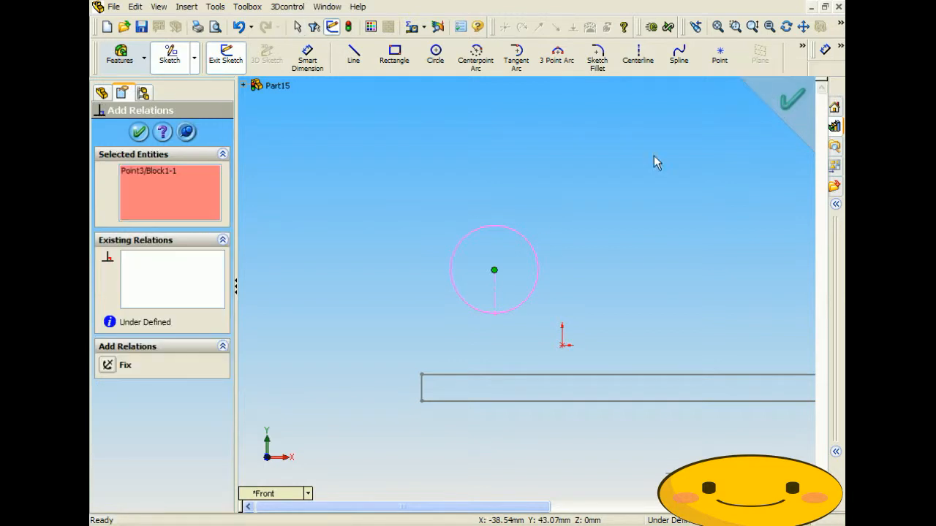
{"action": "left_click", "coordinate": [105, 366]}
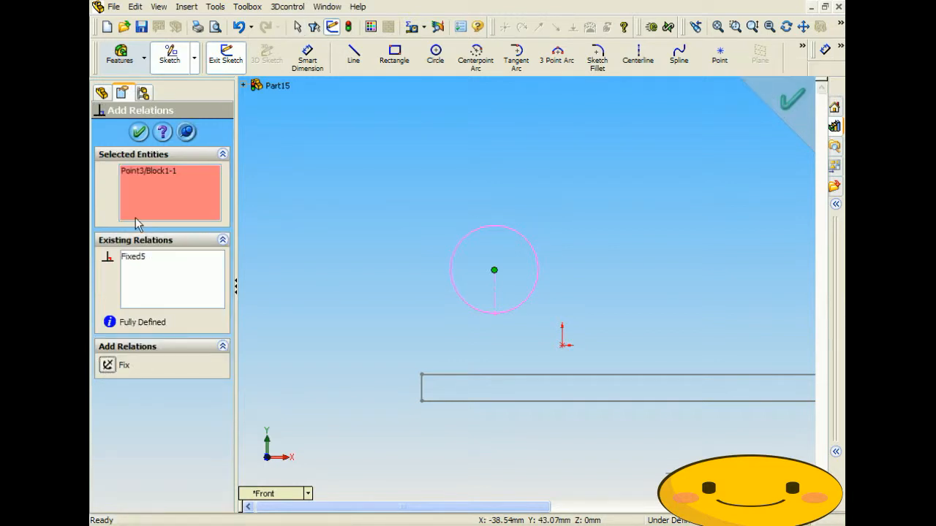
{"action": "left_click", "coordinate": [137, 133]}
- Add a Traction relation between the rectangle's top edge and the circle
{"action": "left_click", "coordinate": [385, 225]}
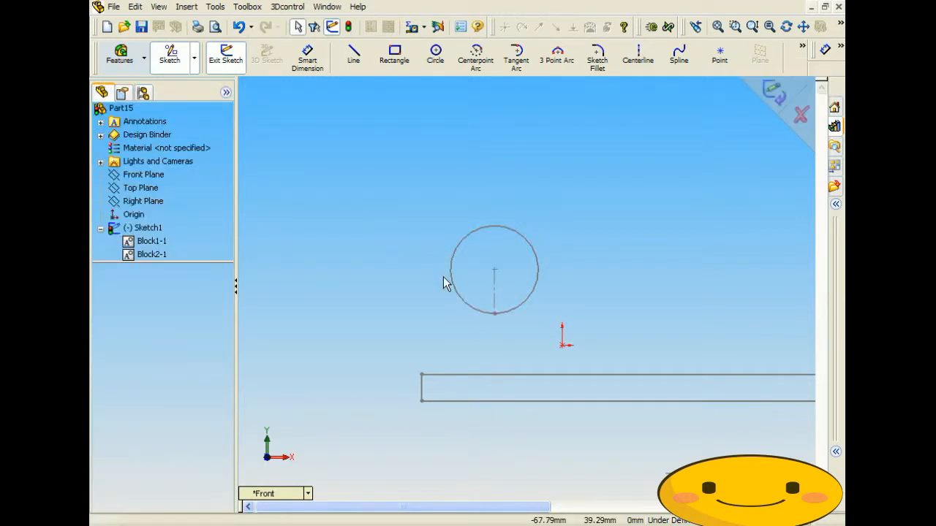
{"action": "left_click", "coordinate": [478, 376]}
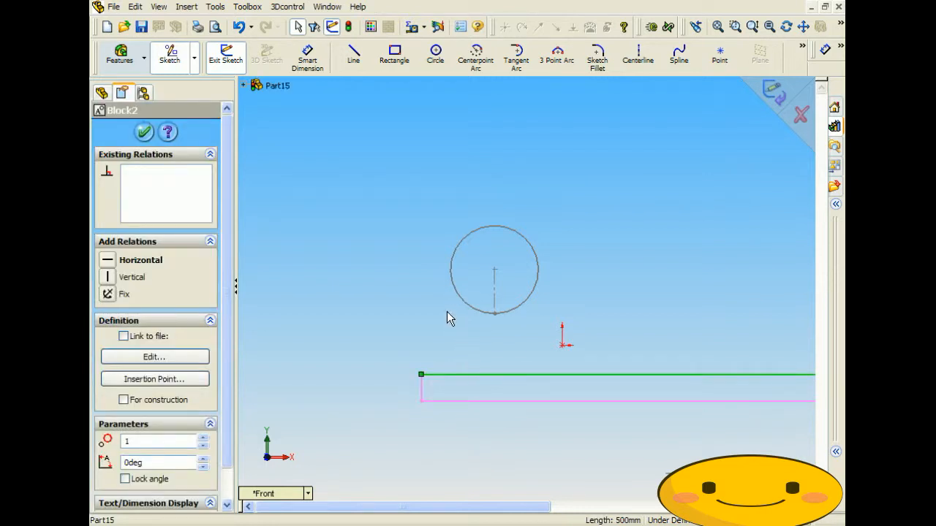
{"action": "left_click", "coordinate": [456, 291], "text": "ctrl"}
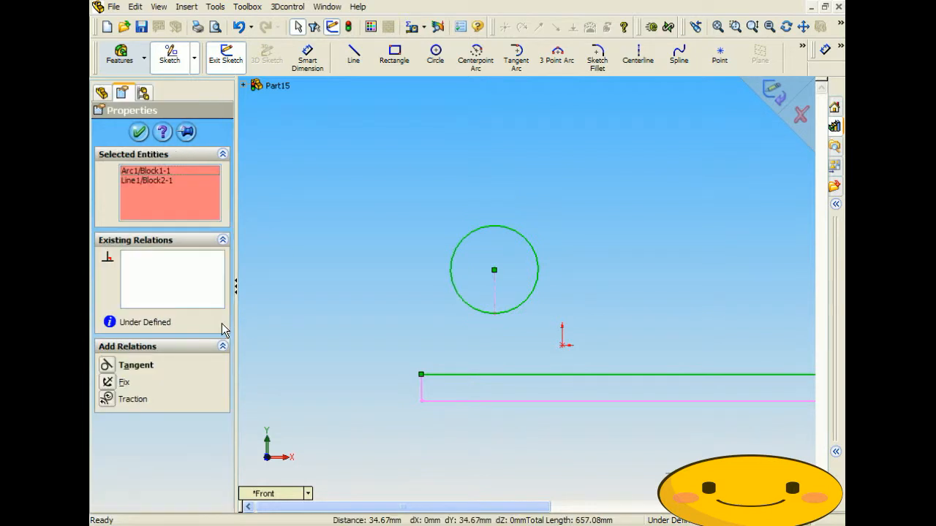
{"action": "left_click", "coordinate": [107, 399]}
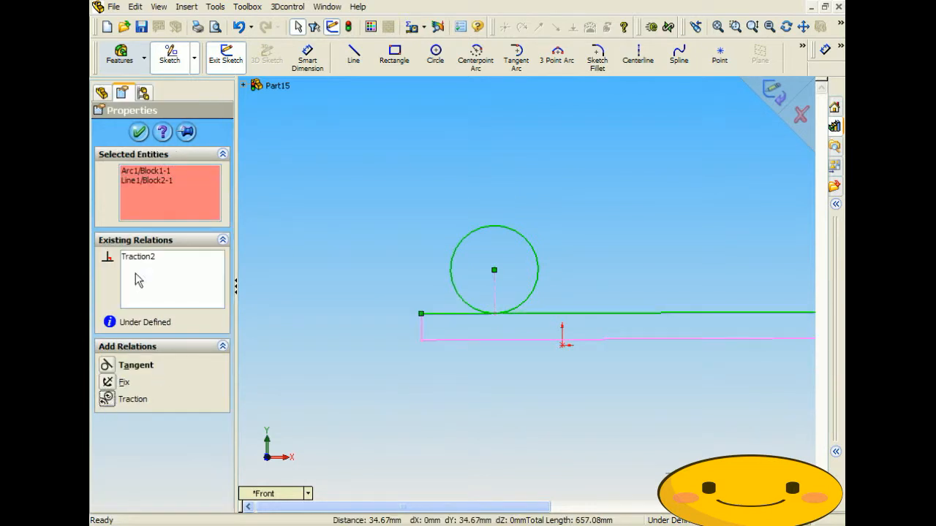
{"action": "left_click", "coordinate": [139, 132]}
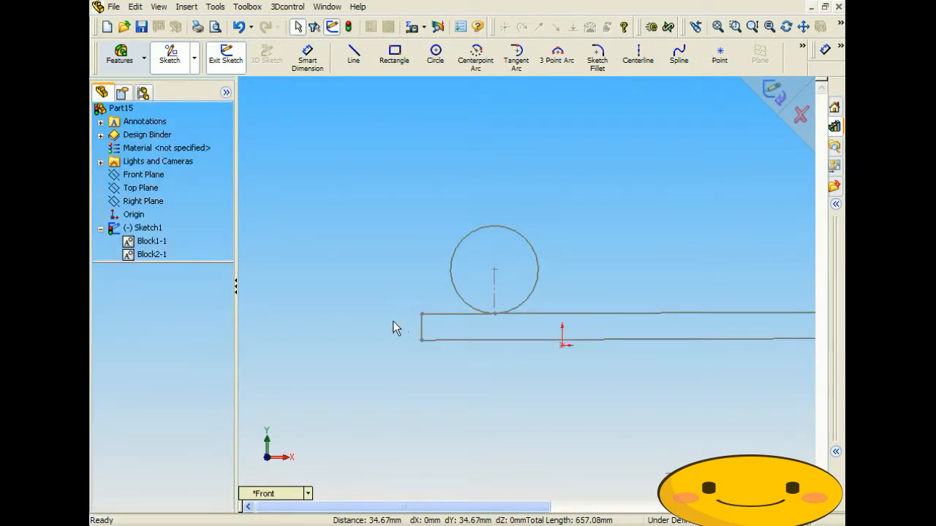
- Roll the Ø50 circle block twice so the rectangle slides sideways, ending at 298.86deg
{"action": "scroll", "coordinate": [541, 317], "scroll_direction": "down", "scroll_amount": 1}
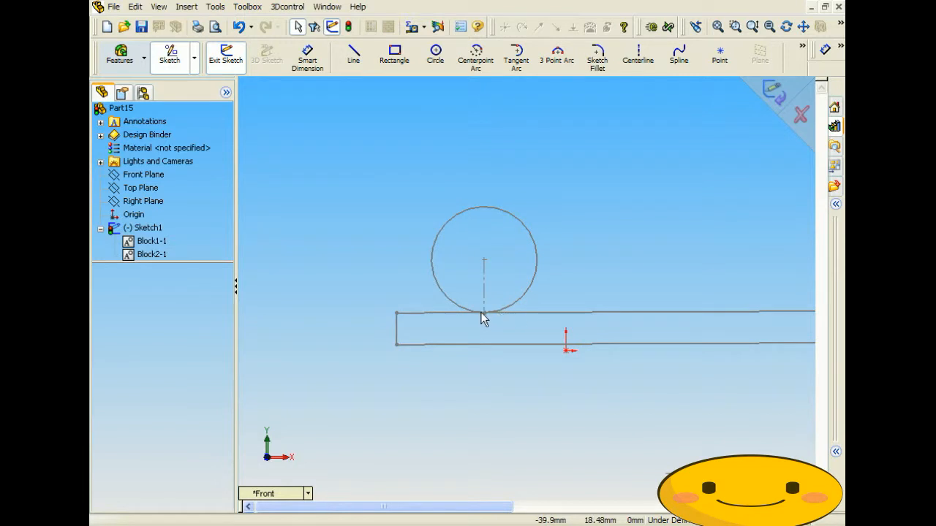
{"action": "mouse_move", "coordinate": [484, 313]}
{"action": "left_mouse_down"}
{"action": "mouse_move", "coordinate": [497, 317]}
{"action": "mouse_move", "coordinate": [532, 286]}
{"action": "mouse_move", "coordinate": [410, 287]}
{"action": "mouse_move", "coordinate": [427, 198]}
{"action": "mouse_move", "coordinate": [514, 213]}
{"action": "mouse_move", "coordinate": [528, 265]}
{"action": "mouse_move", "coordinate": [456, 281]}
{"action": "mouse_move", "coordinate": [468, 208]}
{"action": "mouse_move", "coordinate": [527, 260]}
{"action": "mouse_move", "coordinate": [430, 253]}
{"action": "mouse_move", "coordinate": [476, 212]}
{"action": "mouse_move", "coordinate": [548, 253]}
{"action": "mouse_move", "coordinate": [497, 291]}
{"action": "mouse_move", "coordinate": [452, 285]}
{"action": "mouse_move", "coordinate": [541, 286]}
{"action": "mouse_move", "coordinate": [480, 188]}
{"action": "mouse_move", "coordinate": [453, 265]}
{"action": "mouse_move", "coordinate": [573, 220]}
{"action": "mouse_move", "coordinate": [443, 207]}
{"action": "mouse_move", "coordinate": [461, 255]}
{"action": "left_mouse_up"}
{"action": "scroll", "coordinate": [461, 255], "scroll_direction": "up", "scroll_amount": 5}
{"action": "scroll", "coordinate": [541, 257], "scroll_direction": "up", "scroll_amount": 3}
{"action": "left_click_drag", "start_coordinate": [506, 286], "coordinate": [437, 328]}
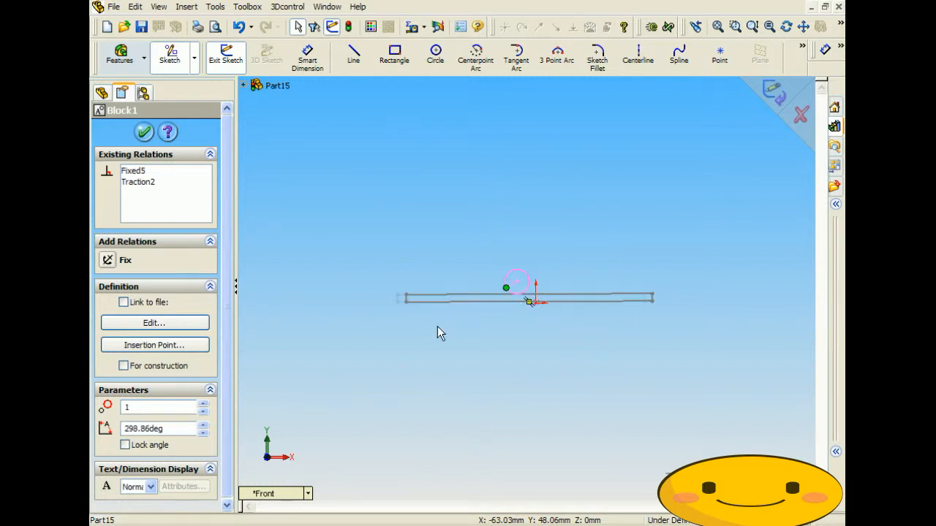
- Deselect the circle block and close Part15, leaving no document open
{"action": "left_click", "coordinate": [516, 330]}
{"action": "scroll", "coordinate": [526, 331], "scroll_direction": "down", "scroll_amount": 3}
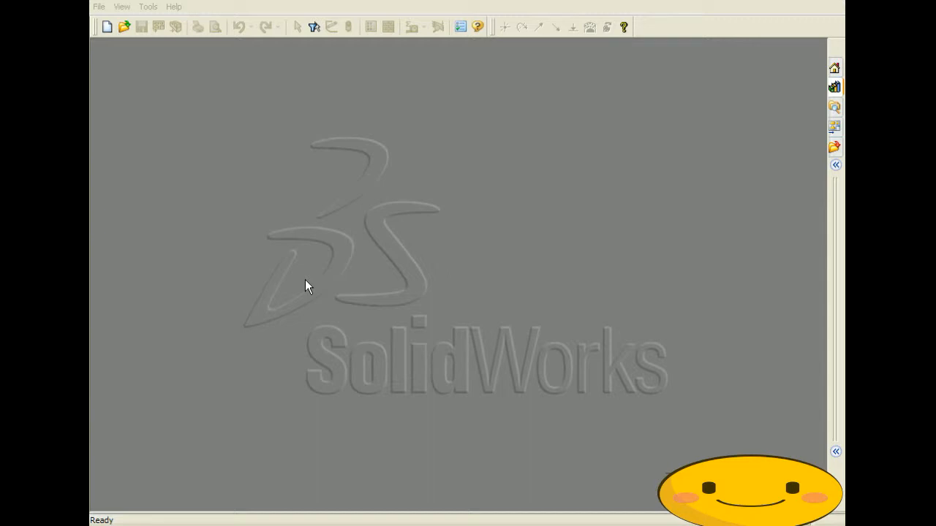
- Create a new blank part document, Part19
{"action": "left_click", "coordinate": [99, 7]}
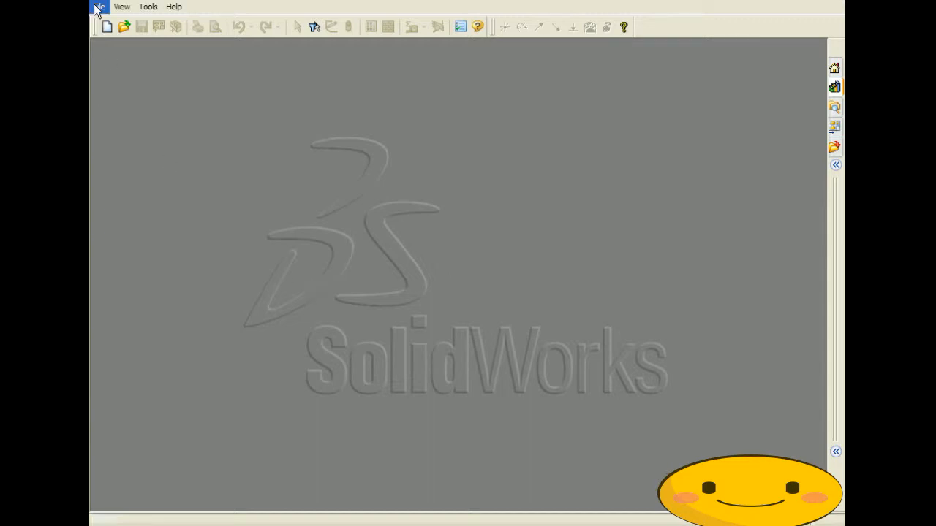
{"action": "left_click", "coordinate": [116, 23]}
{"action": "left_click", "coordinate": [305, 179]}
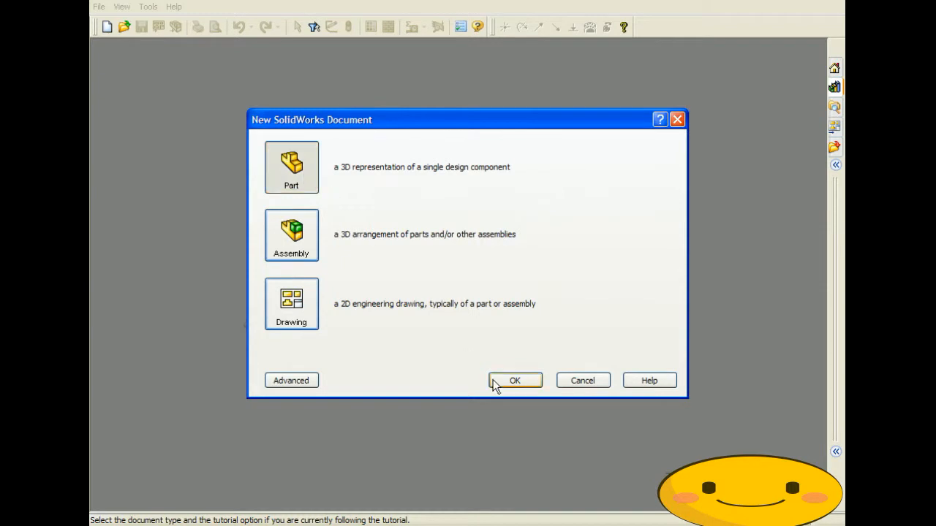
{"action": "left_click", "coordinate": [527, 386]}
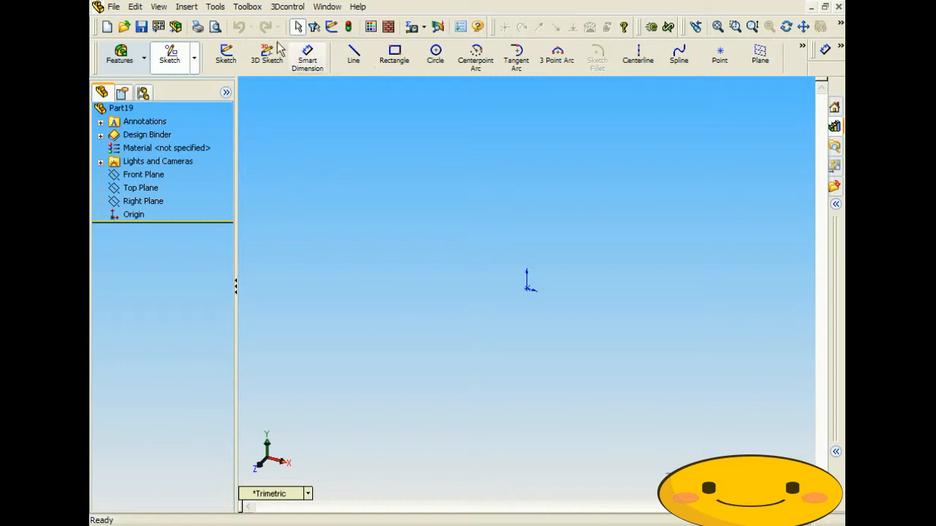
- Sketch on the Front Plane a left circle with a vertical centerline from centre to bottom
{"action": "left_click", "coordinate": [436, 56]}
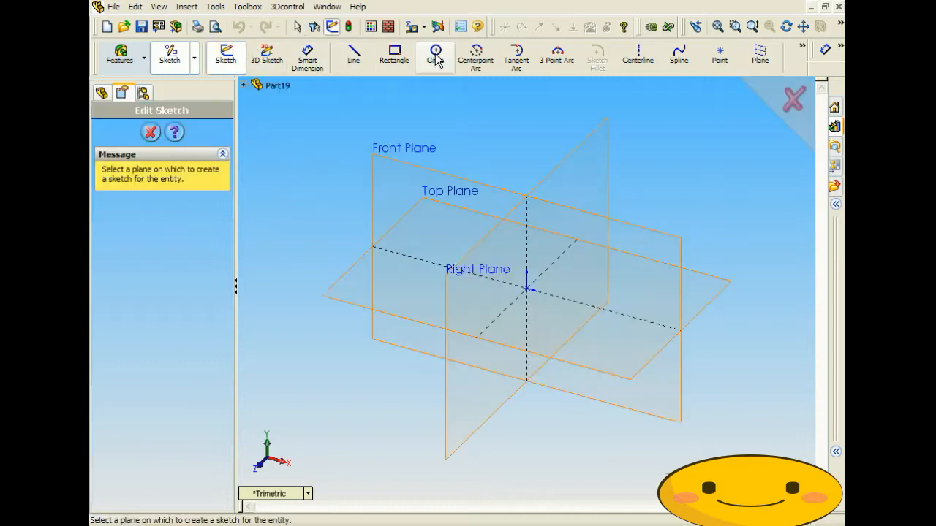
{"action": "left_click", "coordinate": [432, 176]}
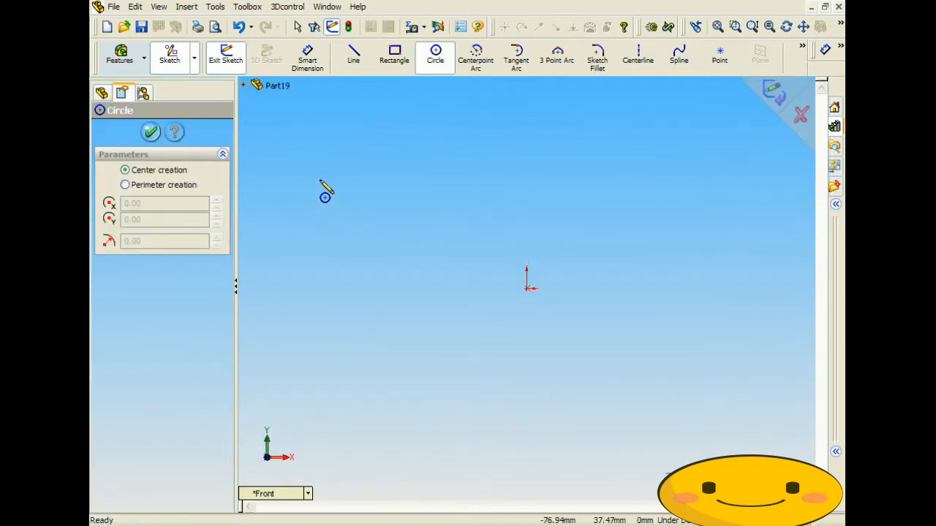
{"action": "left_click", "coordinate": [328, 143]}
{"action": "left_click", "coordinate": [360, 198]}
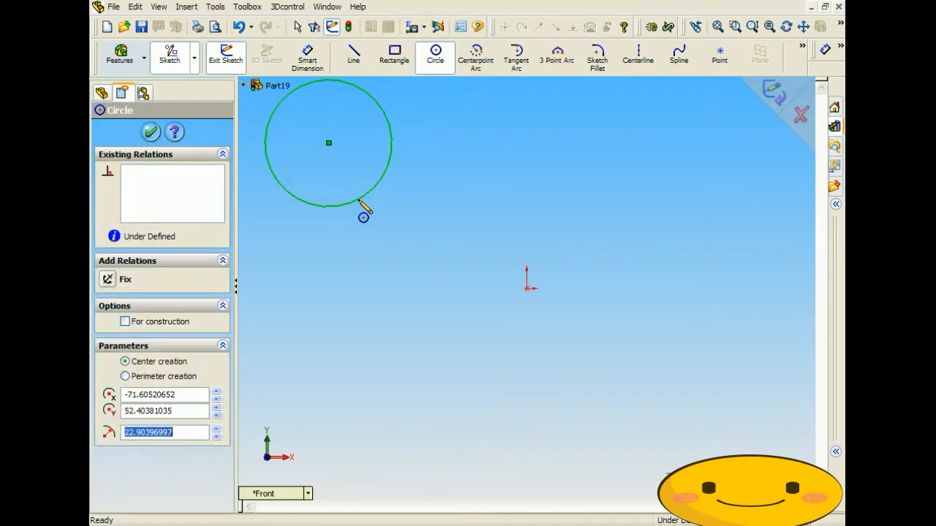
{"action": "left_click", "coordinate": [638, 56]}
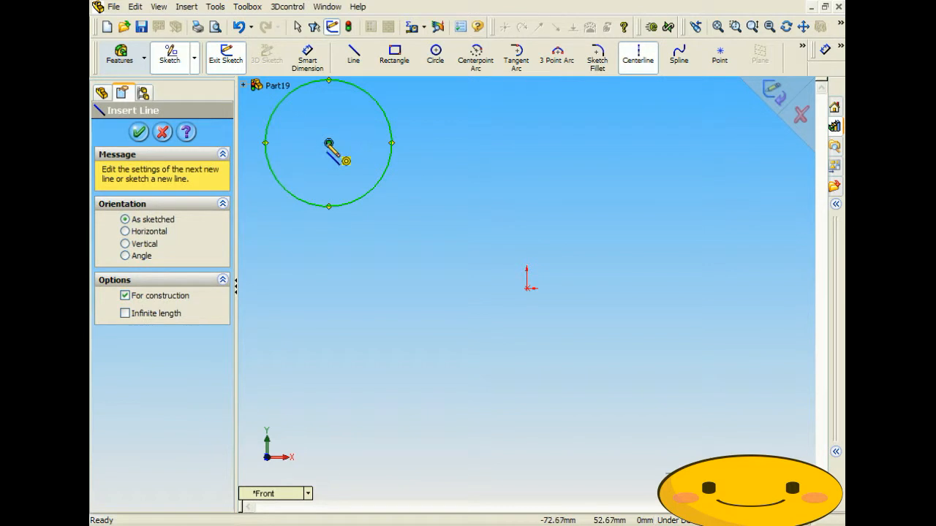
{"action": "left_click", "coordinate": [329, 143]}
{"action": "left_click", "coordinate": [328, 206]}
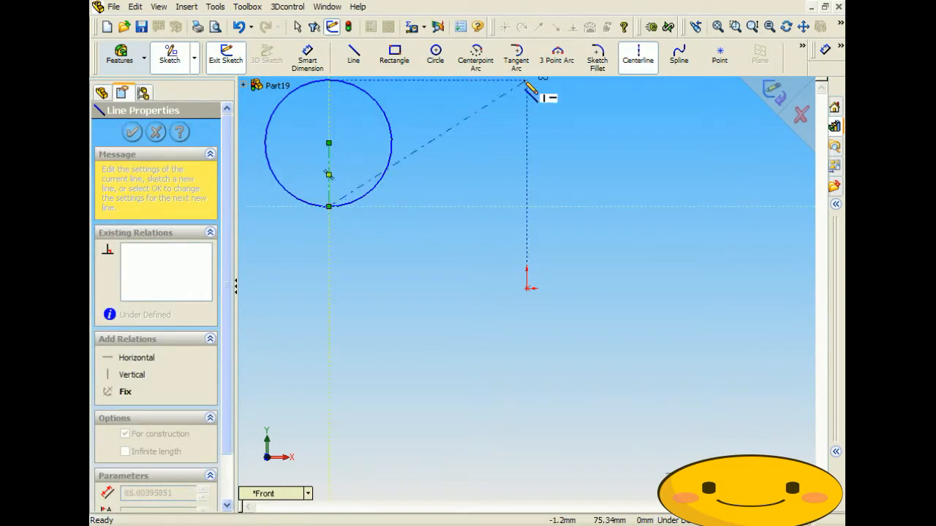
- Draw a second circle at upper right, radius about 22.9 mm, with a centre-to-bottom centerline
{"action": "left_click", "coordinate": [435, 58]}
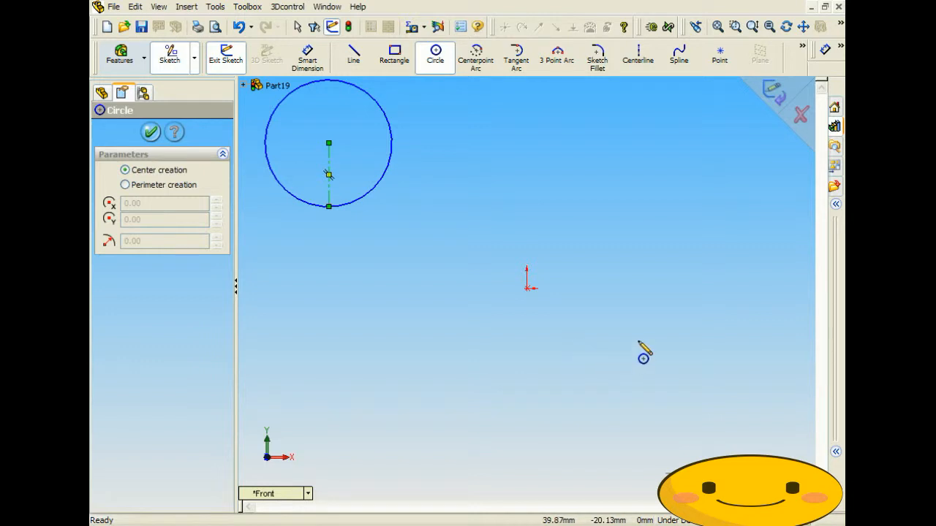
{"action": "left_click", "coordinate": [673, 143]}
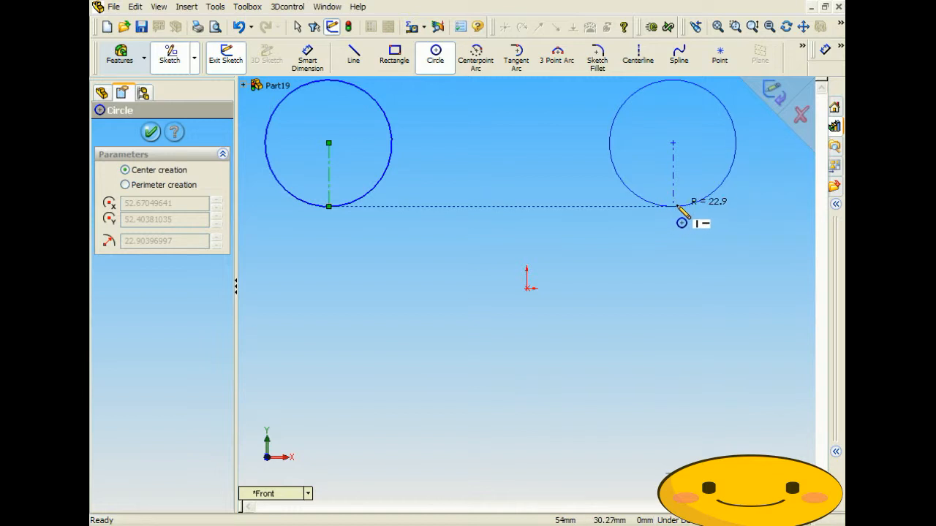
{"action": "left_click", "coordinate": [673, 207]}
{"action": "left_click", "coordinate": [653, 59]}
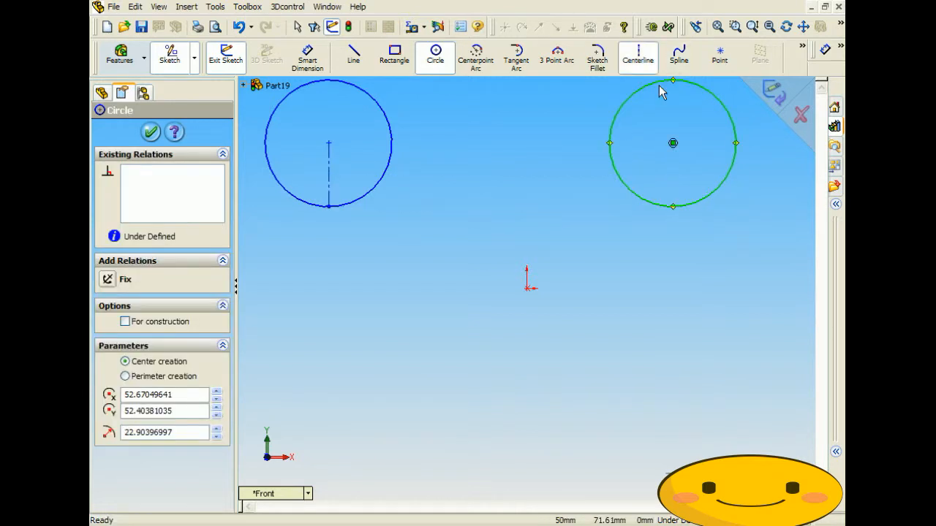
{"action": "left_click", "coordinate": [673, 143]}
{"action": "left_click", "coordinate": [673, 207]}
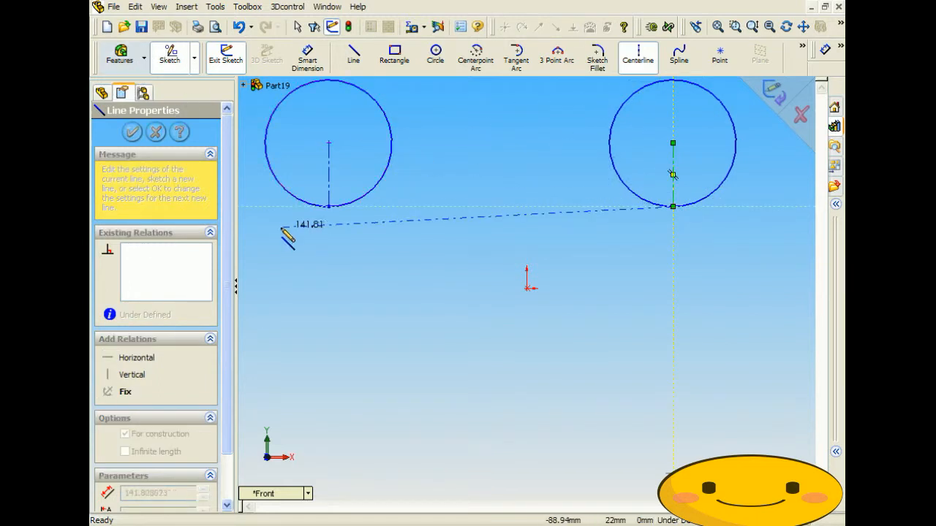
- Make the right circle and its centerline into a block
{"action": "left_click", "coordinate": [215, 6]}
{"action": "mouse_move", "coordinate": [256, 161]}
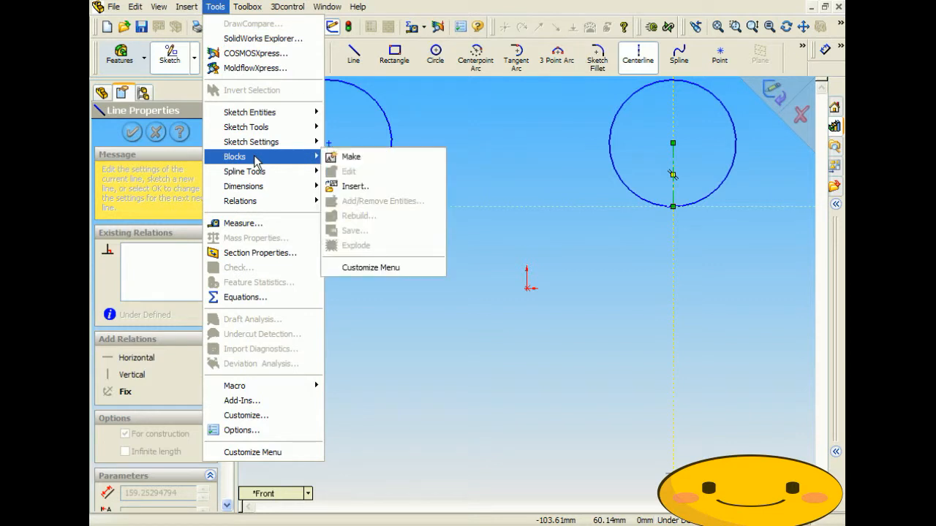
{"action": "left_click", "coordinate": [353, 156]}
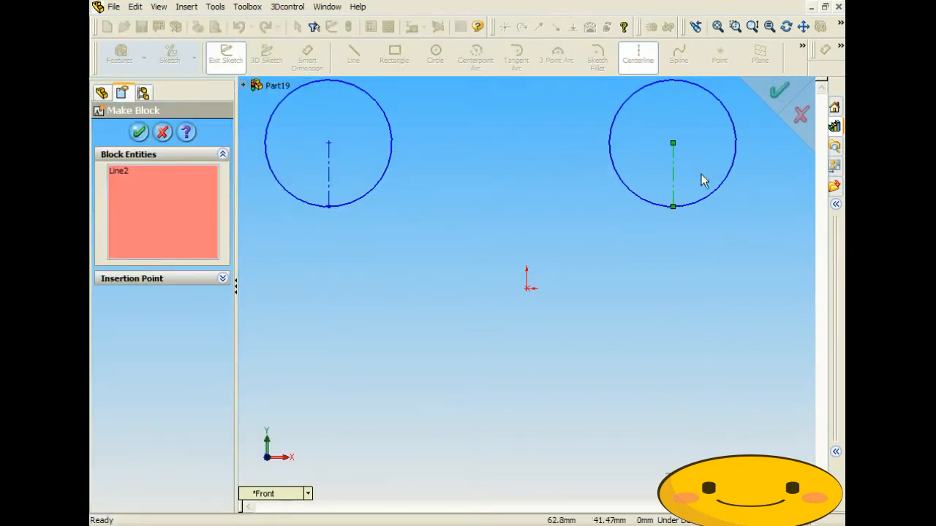
{"action": "left_click", "coordinate": [642, 200]}
{"action": "left_click", "coordinate": [139, 132]}
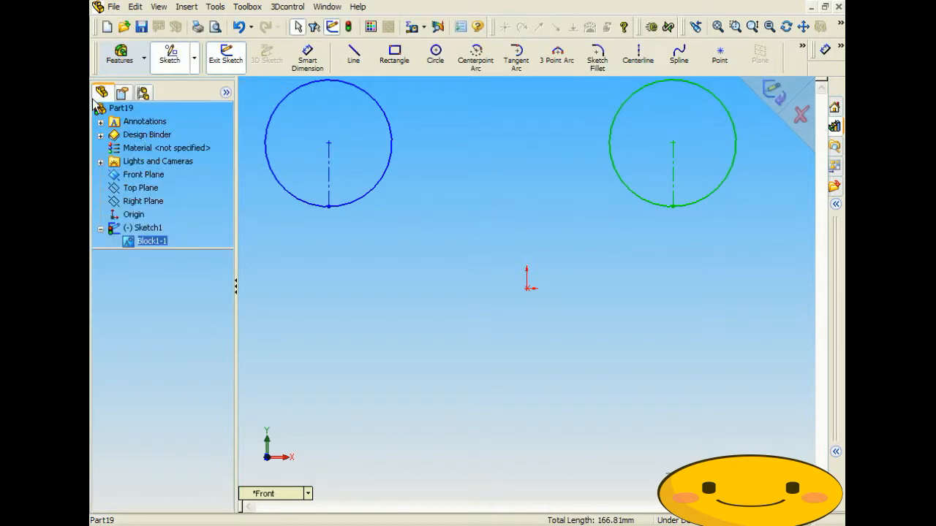
- Make the left circle and its centerline into a second block
{"action": "left_click", "coordinate": [215, 7]}
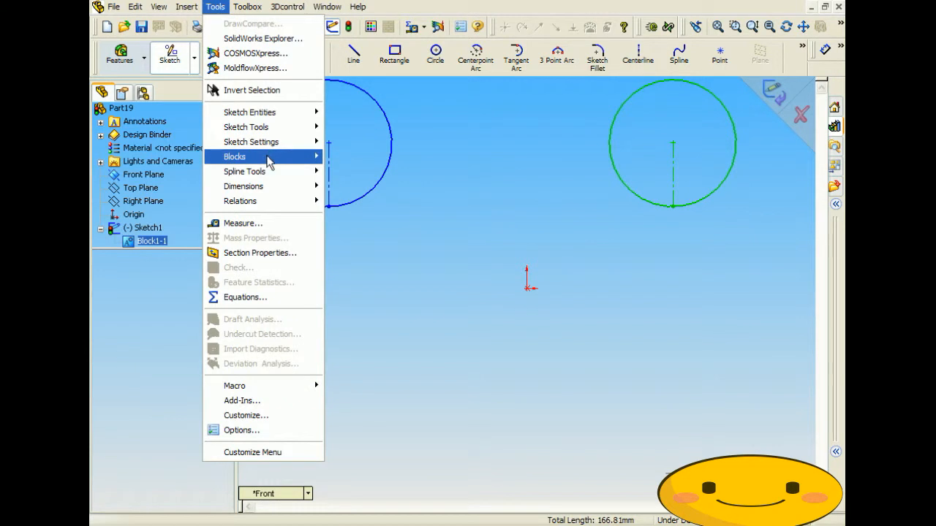
{"action": "mouse_move", "coordinate": [306, 159]}
{"action": "left_click", "coordinate": [344, 157]}
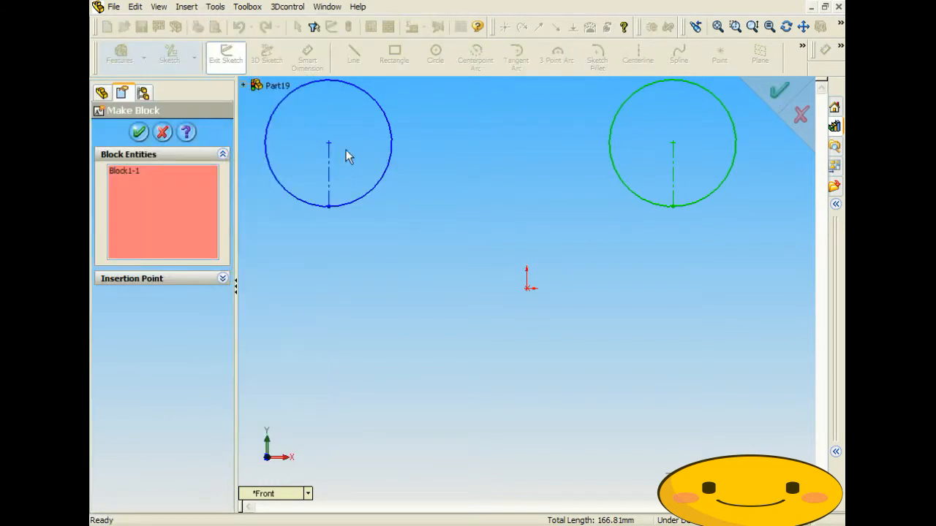
{"action": "left_click", "coordinate": [384, 170]}
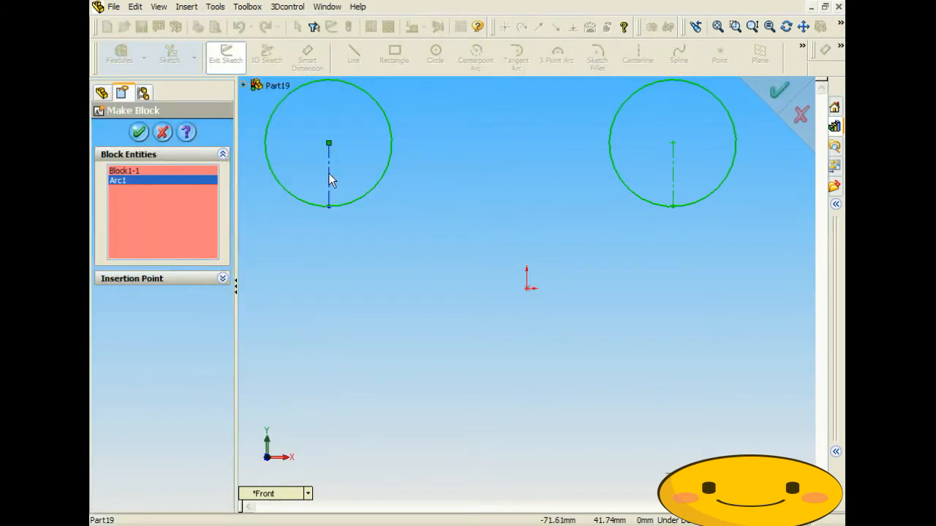
{"action": "left_click", "coordinate": [329, 178]}
{"action": "left_click", "coordinate": [139, 172]}
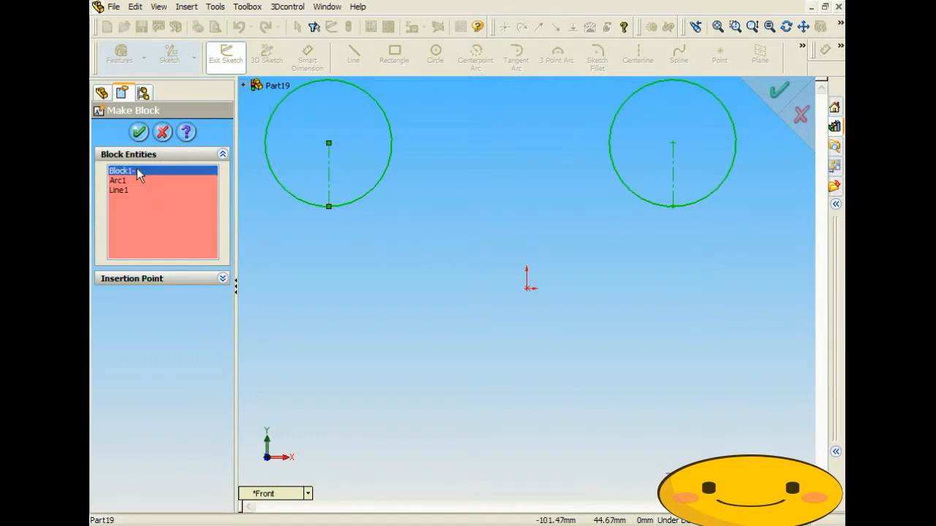
{"action": "left_click", "coordinate": [139, 132]}
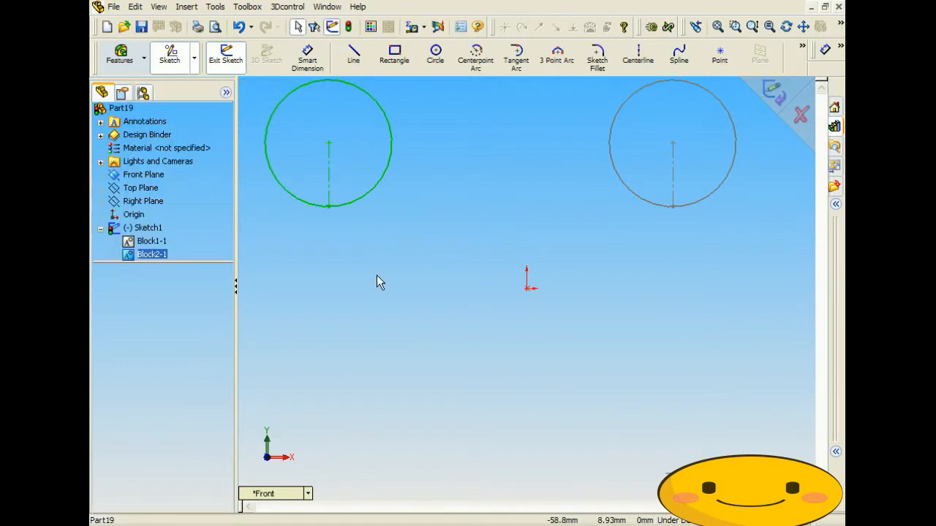
- Select Block1-1 in the tree to see which circle it is, then clear the selection
{"action": "left_click", "coordinate": [150, 240]}
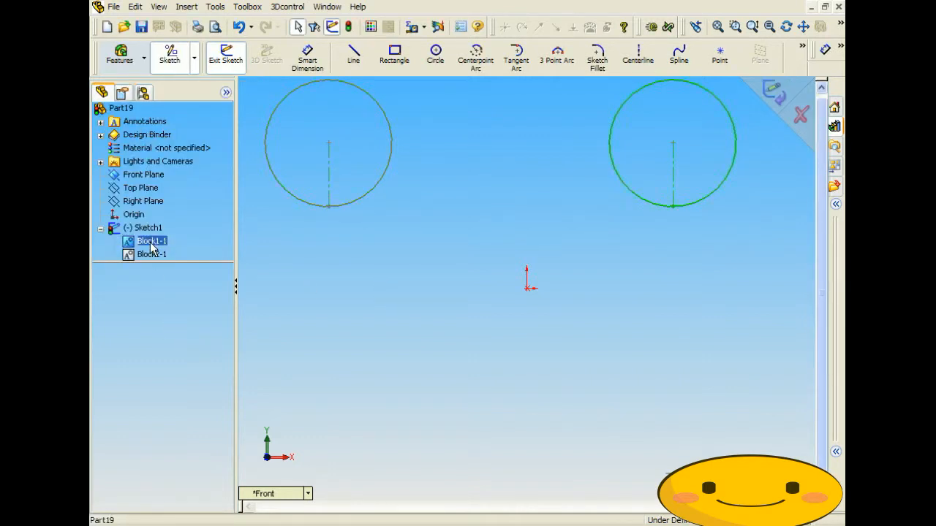
{"action": "left_click", "coordinate": [424, 271]}
{"action": "scroll", "coordinate": [496, 239], "scroll_direction": "down", "scroll_amount": 3}
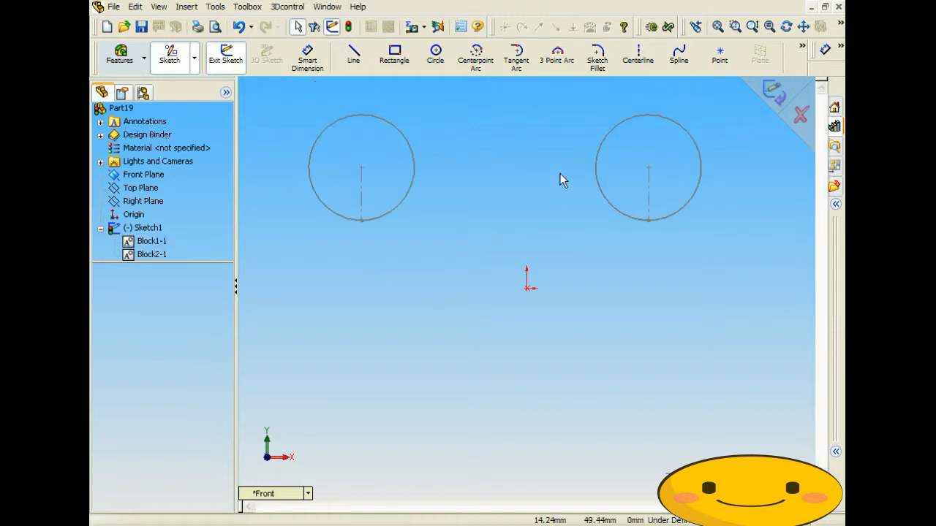
{"action": "scroll", "coordinate": [546, 146], "scroll_direction": "up", "scroll_amount": 2}
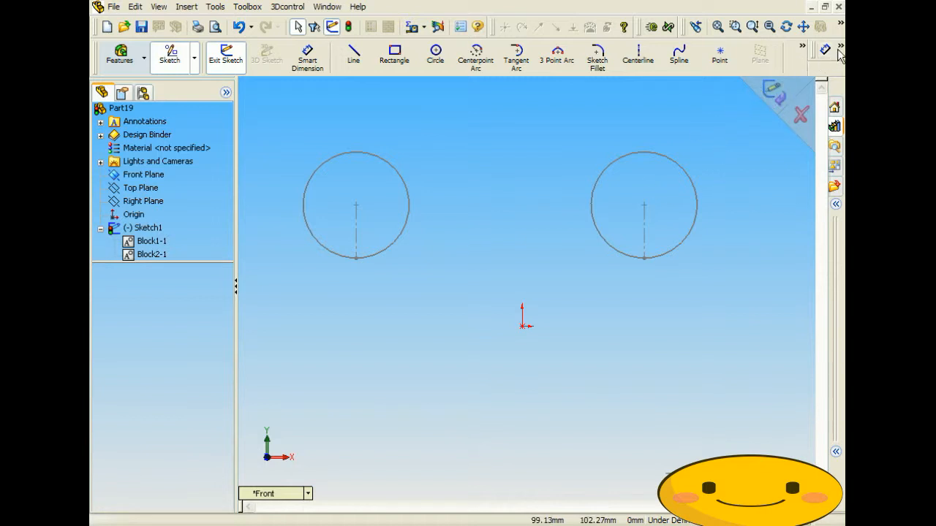
- Add a relation tying the two circle centre points level with each other
{"action": "mouse_move", "coordinate": [841, 48]}
{"action": "left_click", "coordinate": [771, 93]}
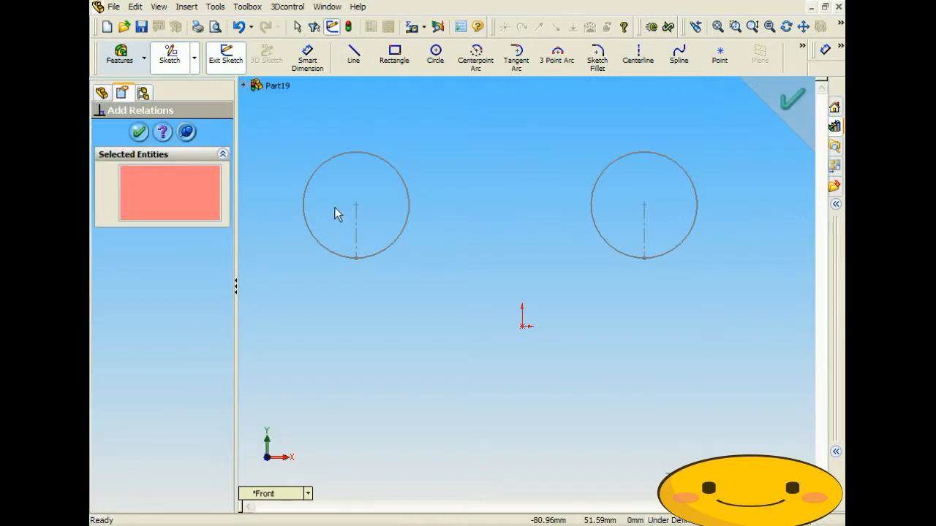
{"action": "left_click", "coordinate": [356, 205]}
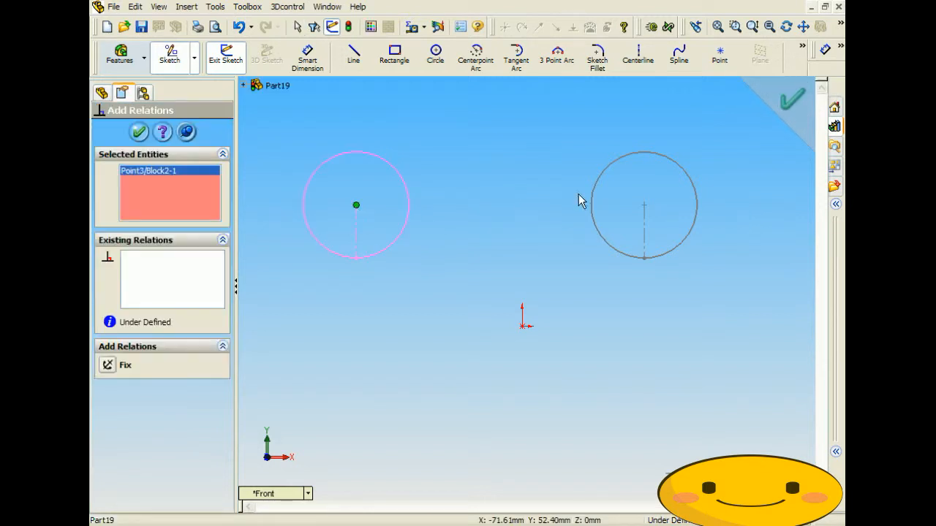
{"action": "left_click", "coordinate": [644, 205]}
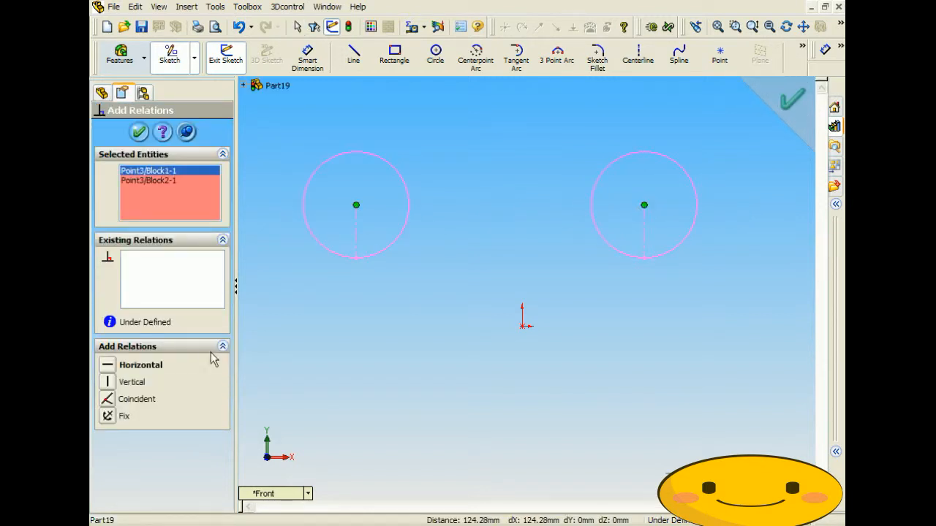
{"action": "left_click", "coordinate": [139, 132]}
- Rotate the left and right blocks so their centrelines tilt to new angles
{"action": "mouse_move", "coordinate": [357, 258]}
{"action": "left_mouse_down"}
{"action": "mouse_move", "coordinate": [339, 257]}
{"action": "mouse_move", "coordinate": [307, 151]}
{"action": "mouse_move", "coordinate": [411, 255]}
{"action": "mouse_move", "coordinate": [305, 236]}
{"action": "mouse_move", "coordinate": [378, 141]}
{"action": "mouse_move", "coordinate": [368, 257]}
{"action": "left_mouse_up"}
{"action": "left_click_drag", "start_coordinate": [644, 259], "coordinate": [711, 283]}
{"action": "left_click", "coordinate": [604, 334]}
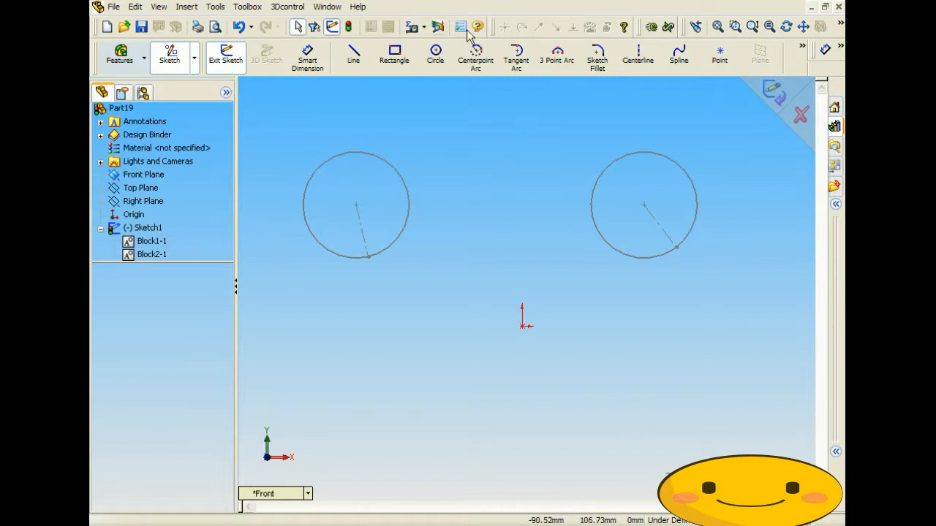
- Start a Belt/Chain and select both circle blocks as belt members
{"action": "left_click", "coordinate": [208, 8]}
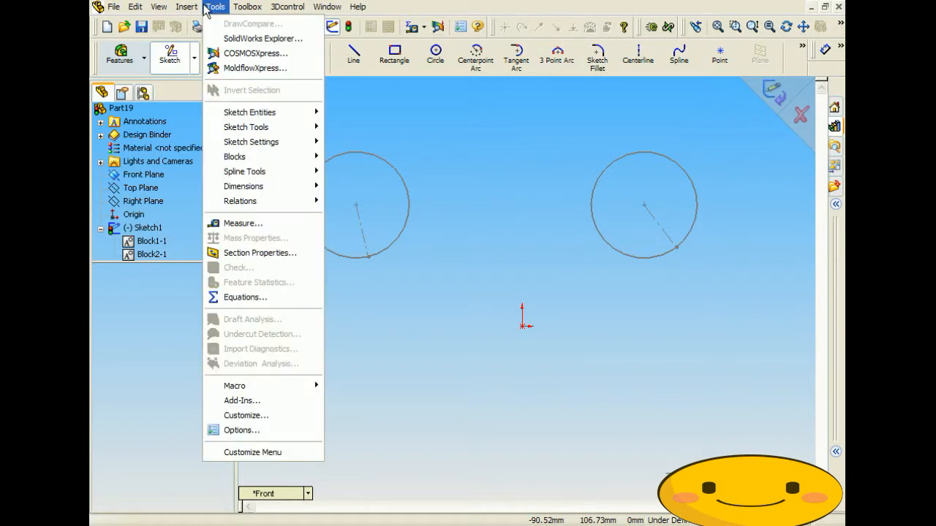
{"action": "mouse_move", "coordinate": [248, 114]}
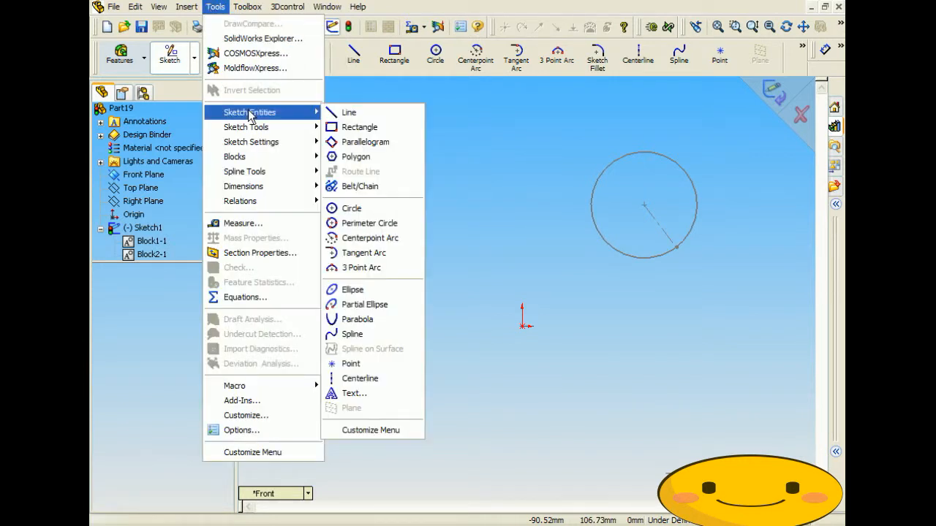
{"action": "left_click", "coordinate": [361, 187]}
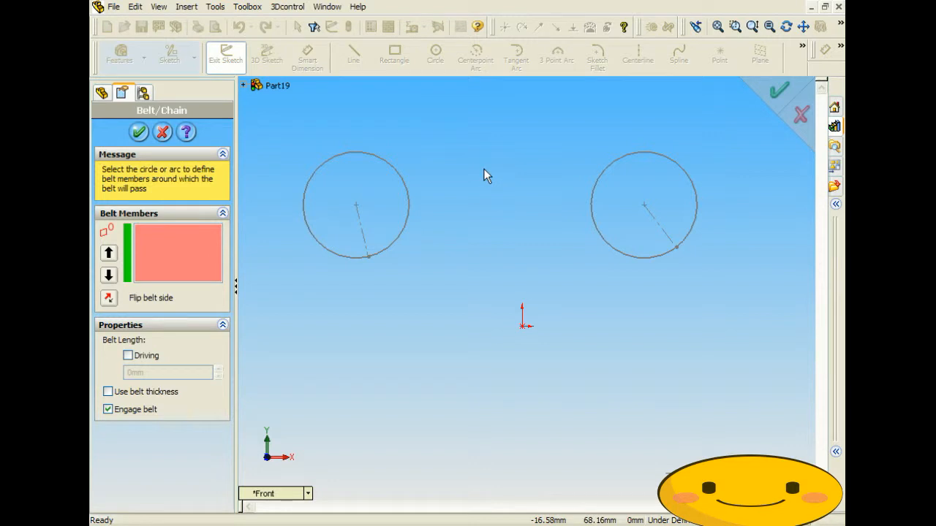
{"action": "left_click", "coordinate": [244, 86]}
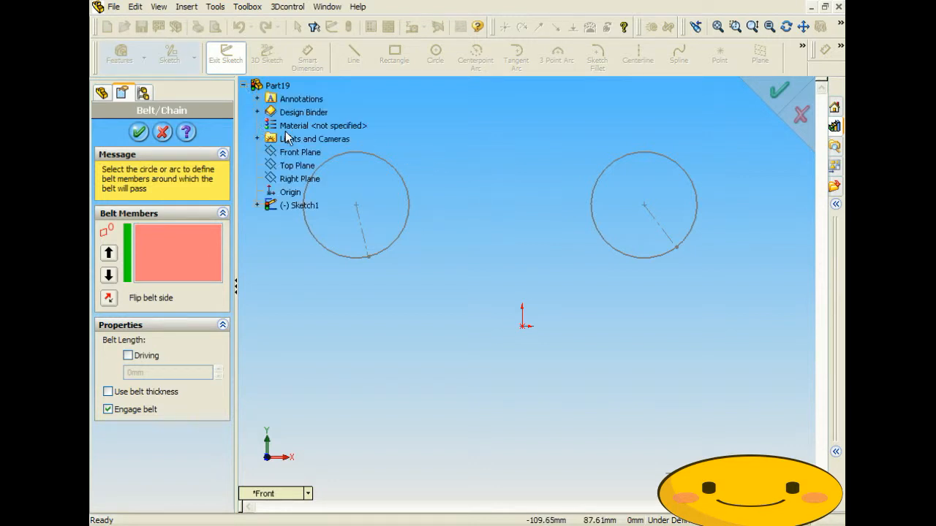
{"action": "left_click", "coordinate": [257, 206]}
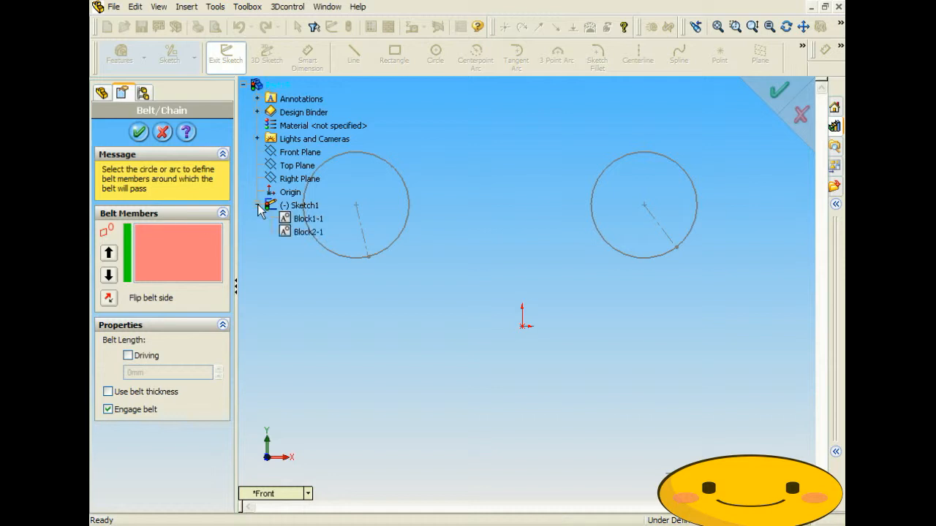
{"action": "left_click", "coordinate": [402, 175]}
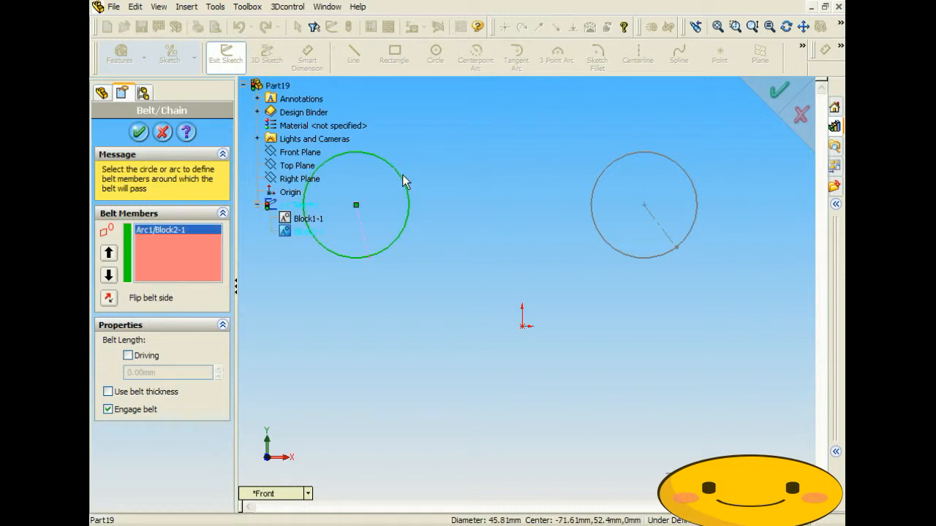
{"action": "left_click", "coordinate": [593, 195]}
- Toggle the belt between crossed and open, leaving it an open 392.46 mm loop
{"action": "scroll", "coordinate": [533, 237], "scroll_direction": "up", "scroll_amount": 2}
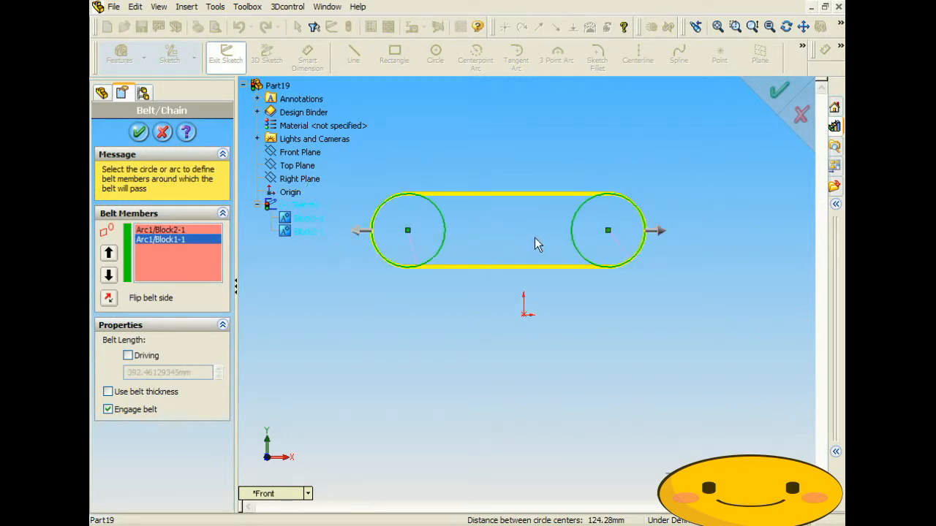
{"action": "scroll", "coordinate": [523, 219], "scroll_direction": "down", "scroll_amount": 3}
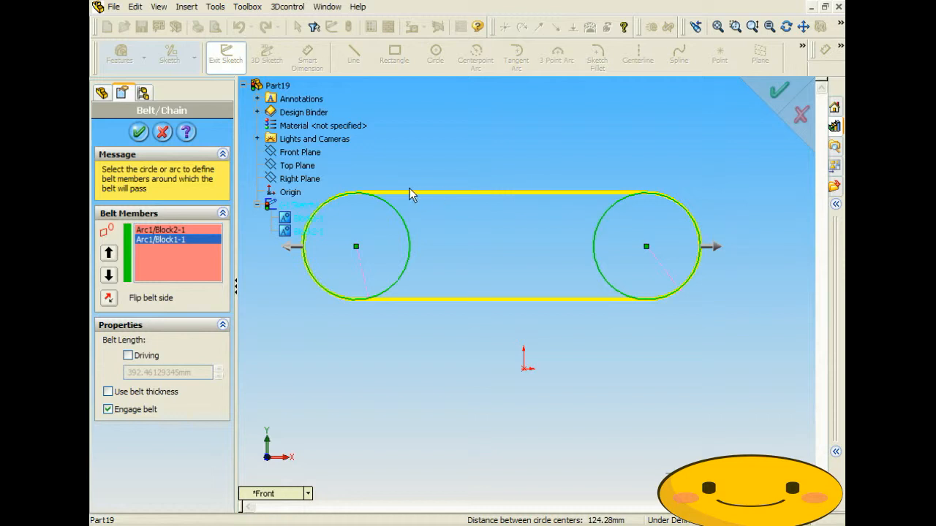
{"action": "left_click", "coordinate": [716, 252]}
{"action": "left_click", "coordinate": [718, 249]}
{"action": "left_click", "coordinate": [718, 249]}
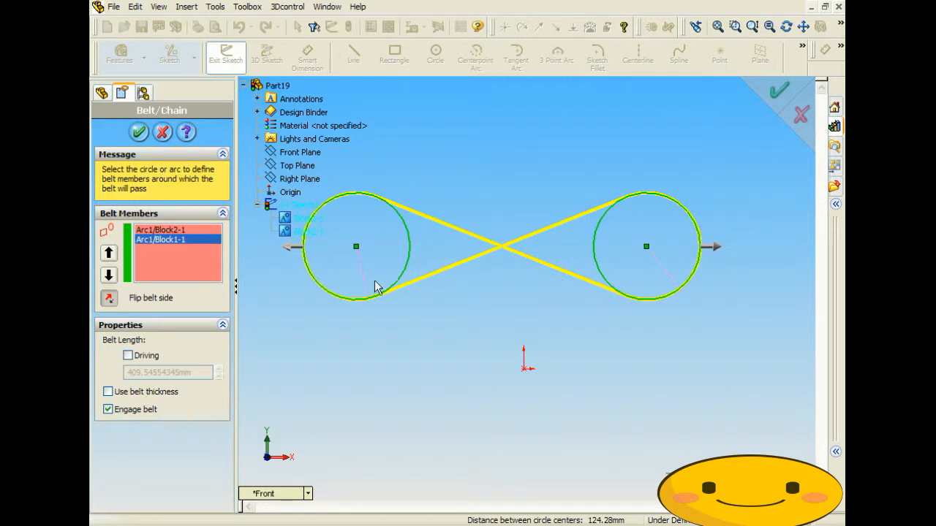
{"action": "left_click", "coordinate": [715, 248]}
{"action": "left_click", "coordinate": [289, 248]}
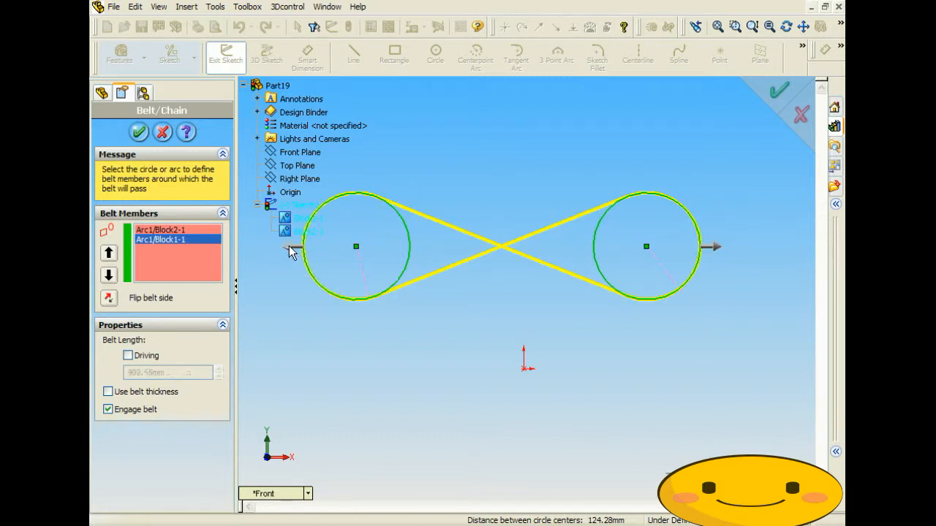
{"action": "left_click", "coordinate": [290, 247]}
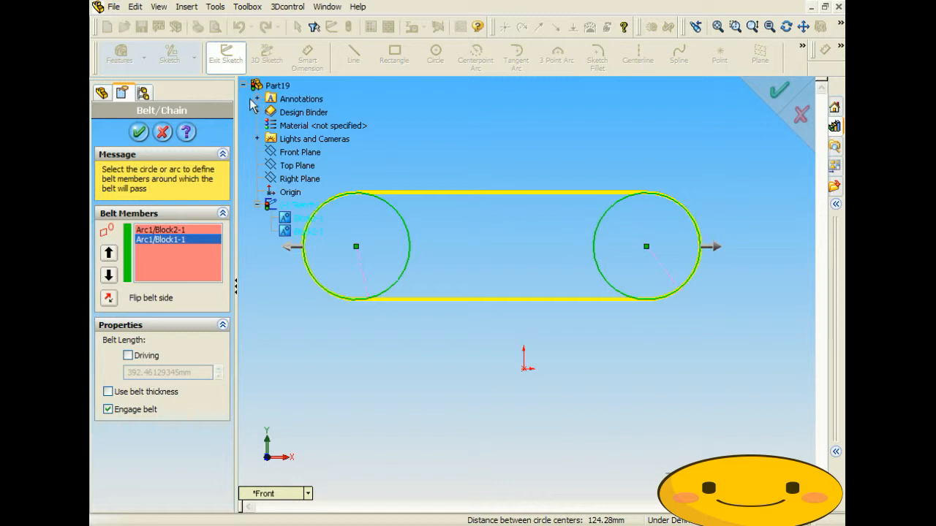
- Confirm Belt1 at 392.46 mm and rotate the left pulley block
{"action": "left_click", "coordinate": [139, 133]}
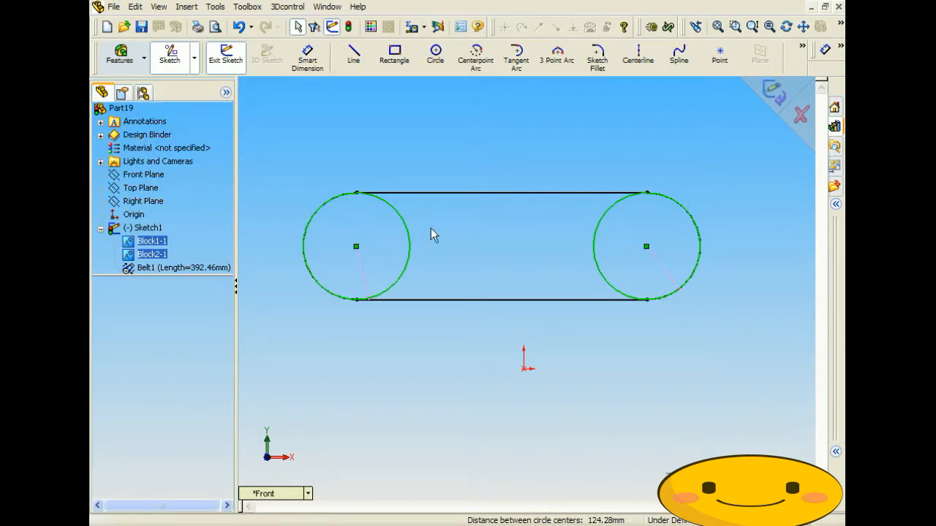
{"action": "left_click_drag", "start_coordinate": [364, 302], "coordinate": [403, 216]}
{"action": "left_click", "coordinate": [463, 243]}
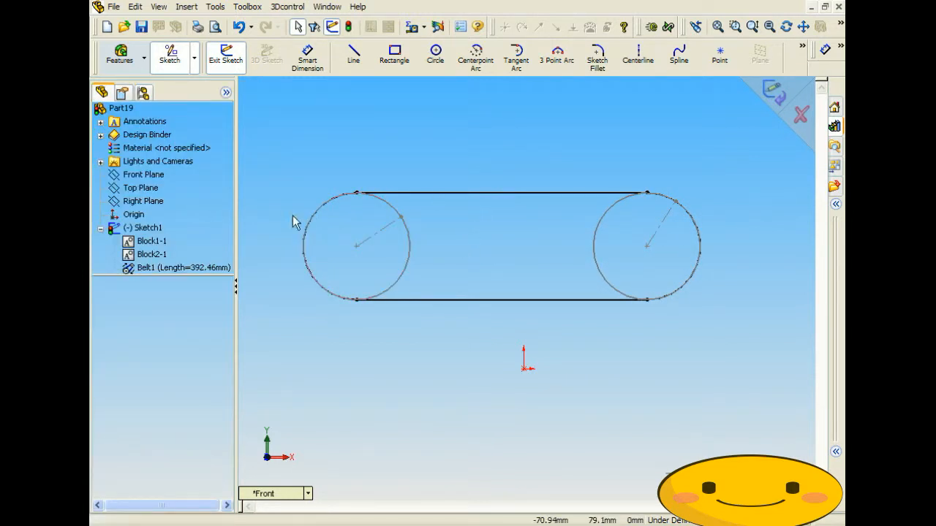
- Delete Belt1 from the sketch
{"action": "left_click", "coordinate": [184, 271]}
{"action": "key", "text": "Delete"}
{"action": "left_click", "coordinate": [560, 189]}
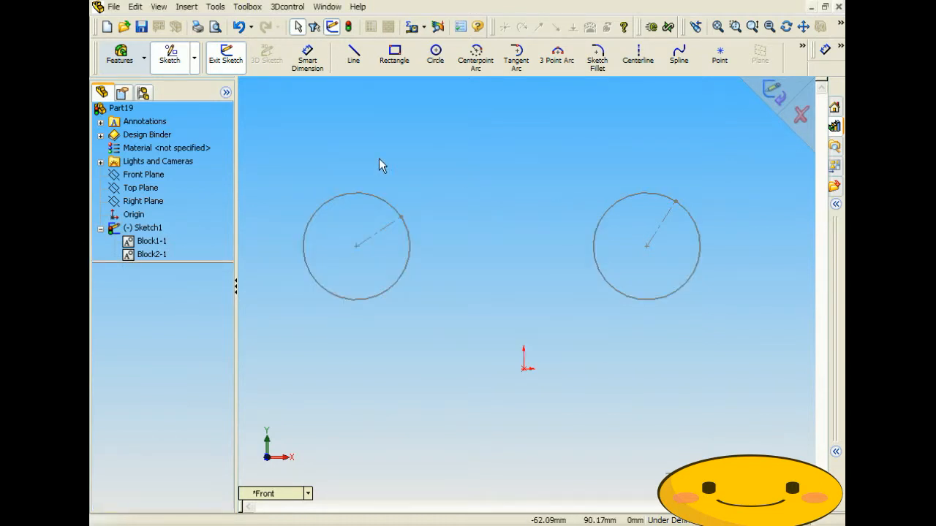
- Draw a large circle below the origin with a vertical centerline from its centre to its top
{"action": "left_click", "coordinate": [437, 58]}
{"action": "scroll", "coordinate": [556, 366], "scroll_direction": "up", "scroll_amount": 3}
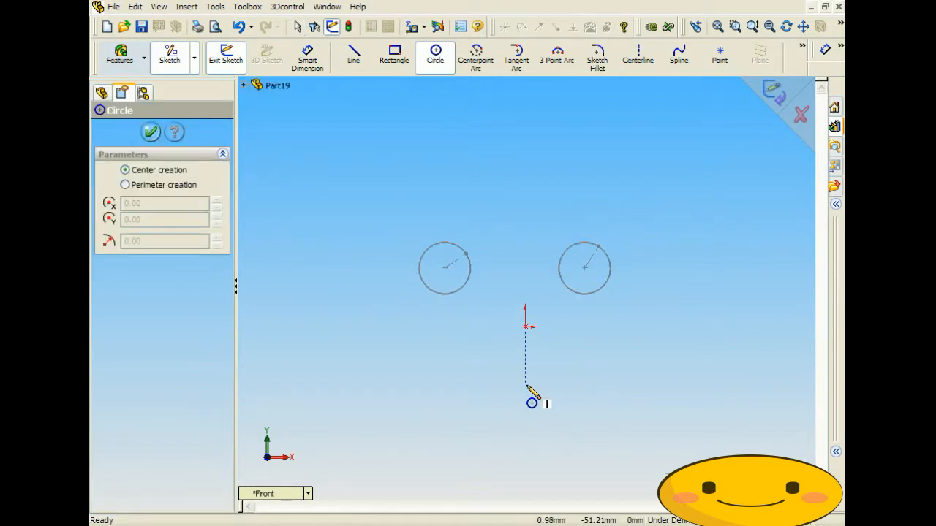
{"action": "left_click", "coordinate": [525, 417]}
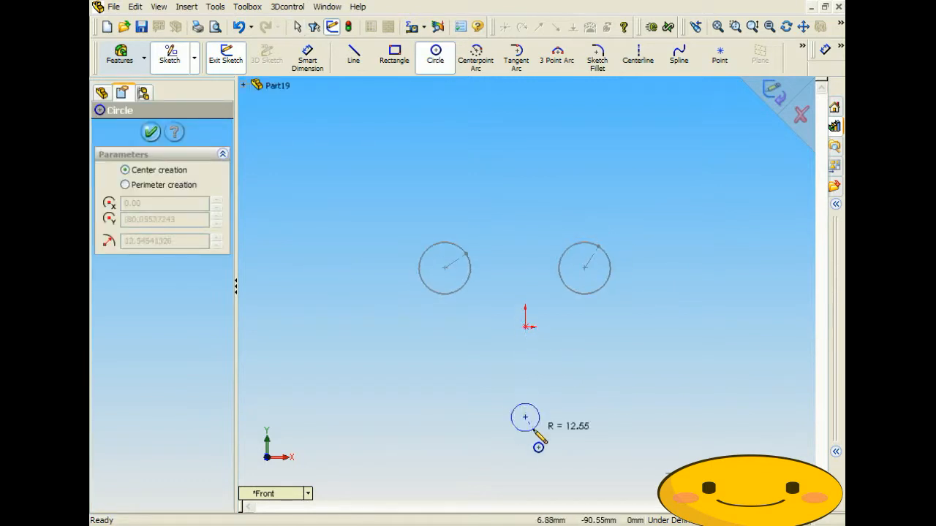
{"action": "left_click", "coordinate": [550, 477]}
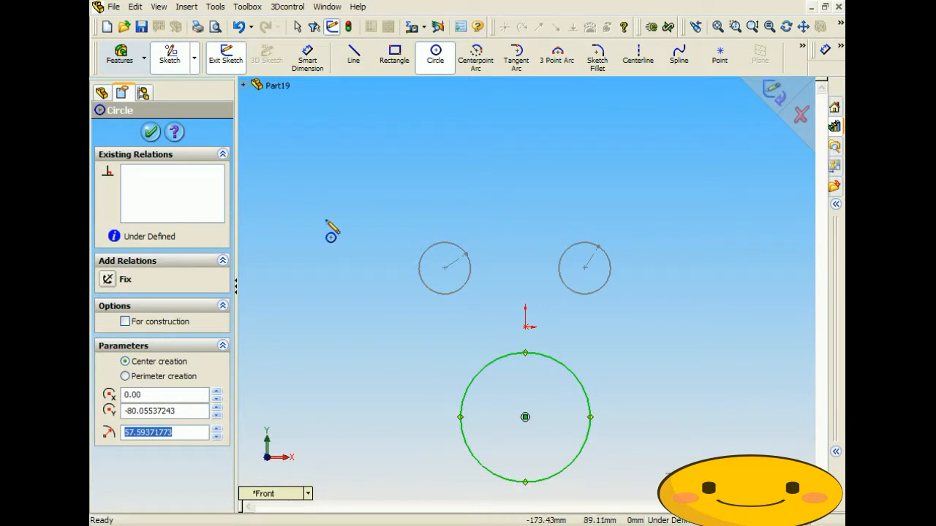
{"action": "left_click", "coordinate": [638, 56]}
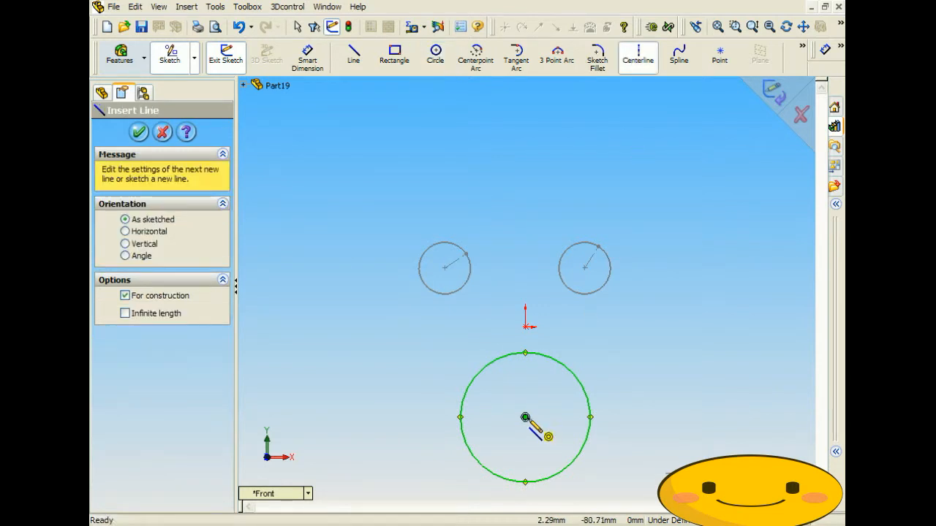
{"action": "left_click", "coordinate": [525, 417]}
{"action": "left_click", "coordinate": [524, 353]}
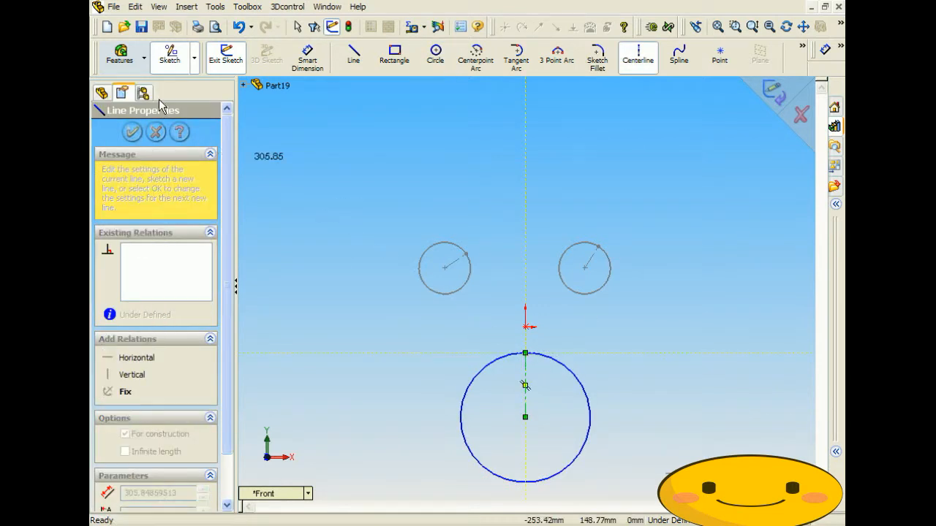
- Group the large circle and its centerline into a third block, Block3-1
{"action": "left_click", "coordinate": [216, 6]}
{"action": "mouse_move", "coordinate": [290, 158]}
{"action": "left_click", "coordinate": [373, 155]}
{"action": "left_click", "coordinate": [495, 359]}
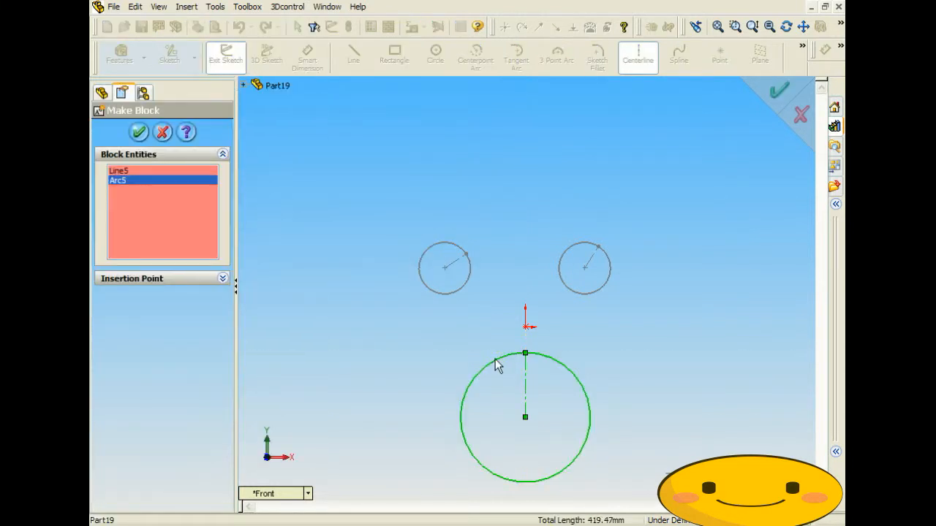
{"action": "left_click", "coordinate": [139, 132]}
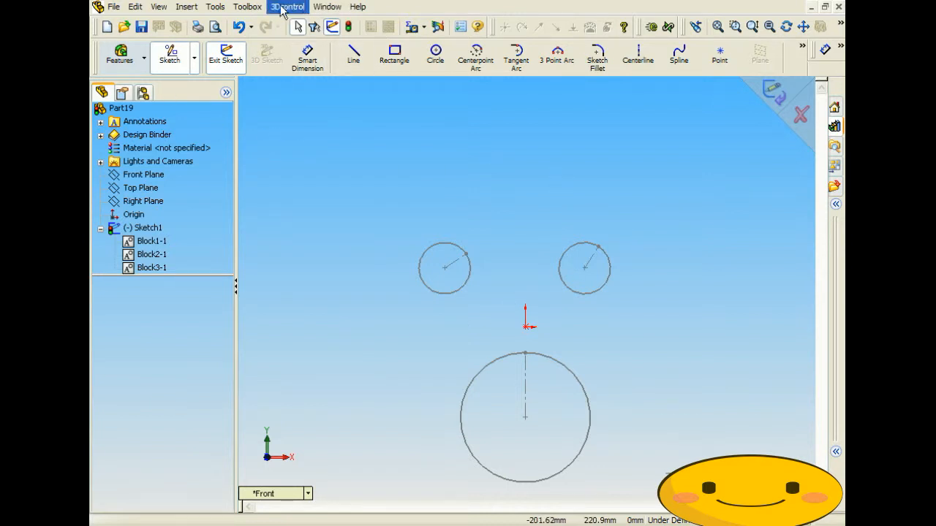
- Start a Belt/Chain and select the two small circles and the large circle as members
{"action": "left_click", "coordinate": [217, 11]}
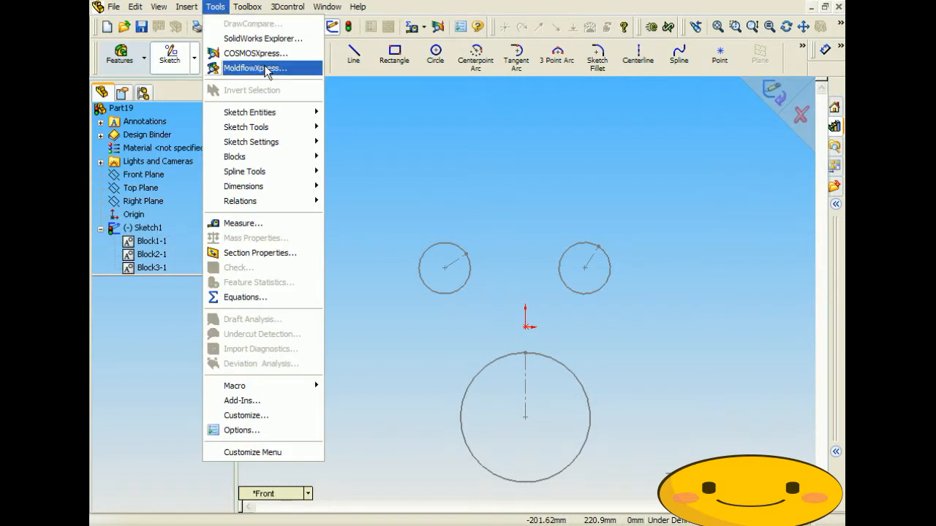
{"action": "mouse_move", "coordinate": [278, 112]}
{"action": "left_click", "coordinate": [374, 184]}
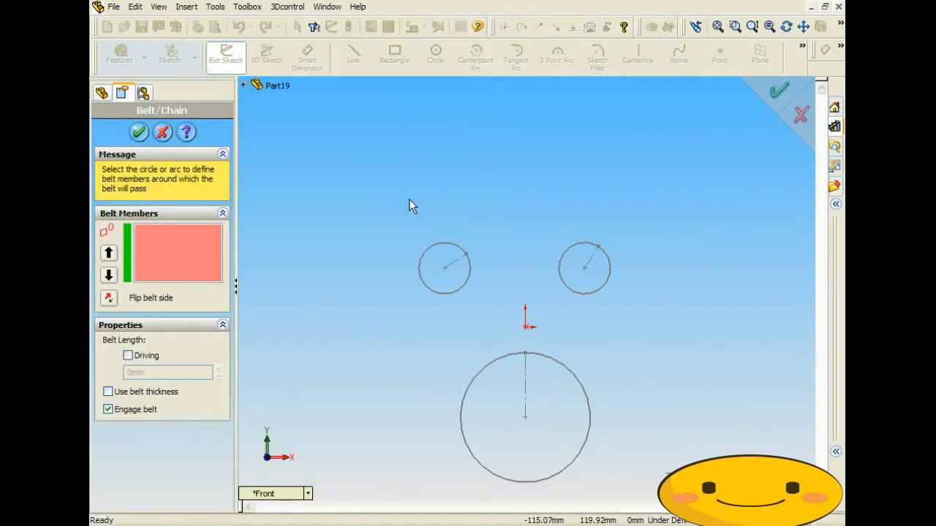
{"action": "left_click", "coordinate": [439, 248]}
{"action": "left_click", "coordinate": [577, 251]}
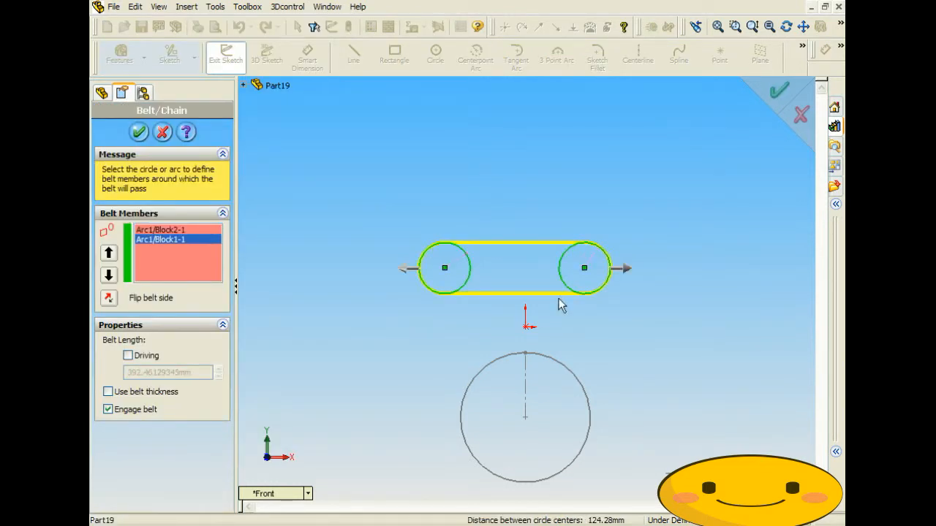
{"action": "left_click", "coordinate": [548, 358]}
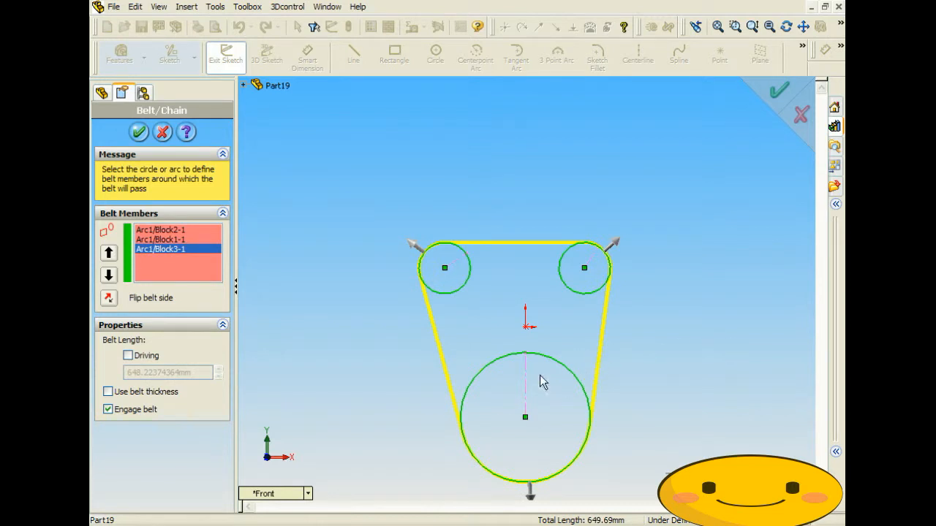
- Flip the belt sides until it runs outside all pulleys, then confirm Belt2 at 648.22 mm
{"action": "left_click", "coordinate": [616, 247]}
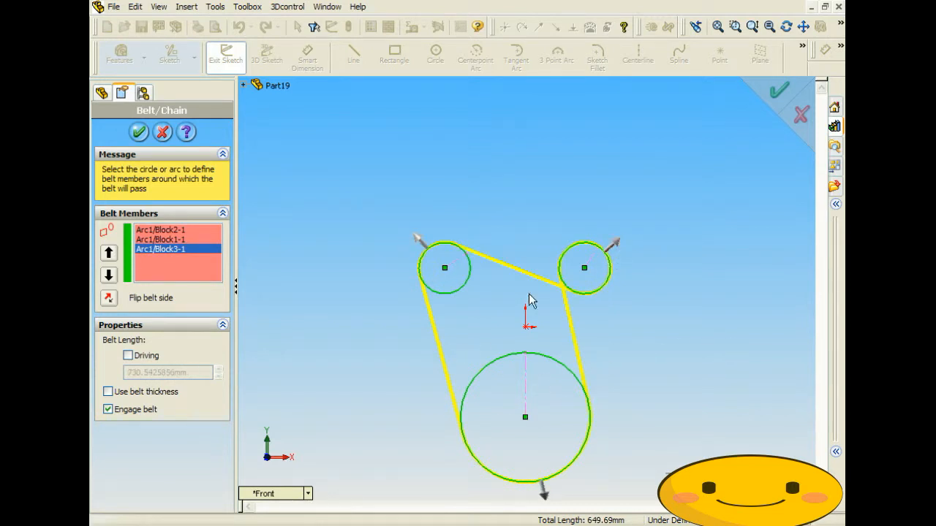
{"action": "left_click", "coordinate": [419, 243]}
{"action": "left_click", "coordinate": [529, 492]}
{"action": "left_click", "coordinate": [616, 246]}
{"action": "left_click", "coordinate": [616, 245]}
{"action": "left_click", "coordinate": [415, 244]}
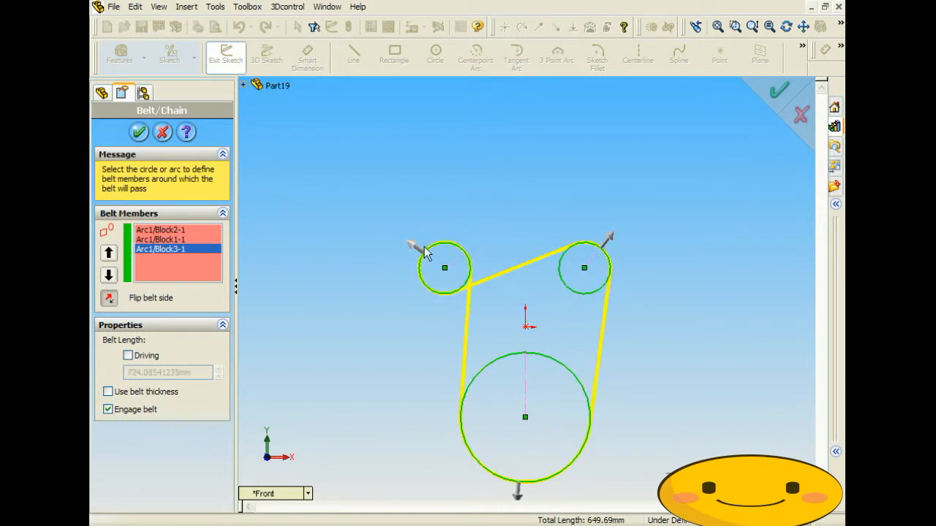
{"action": "left_click", "coordinate": [412, 247]}
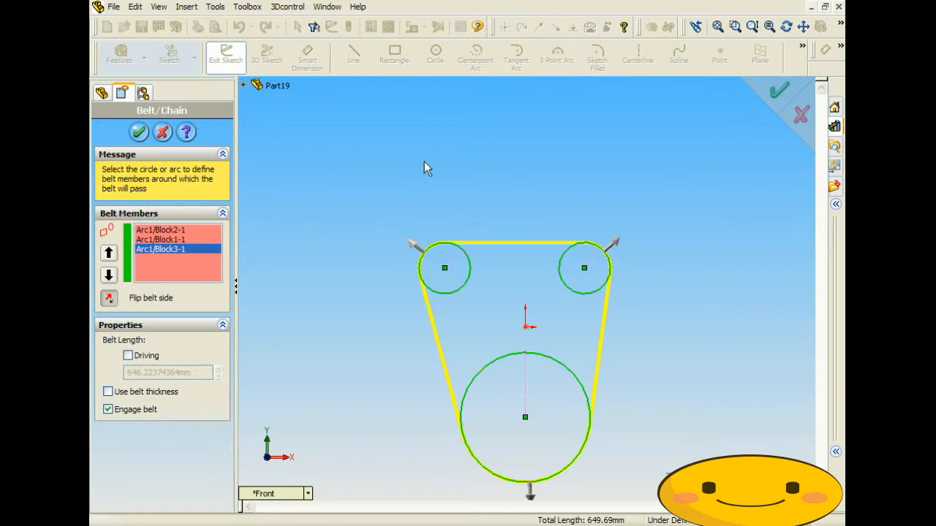
{"action": "left_click", "coordinate": [139, 131]}
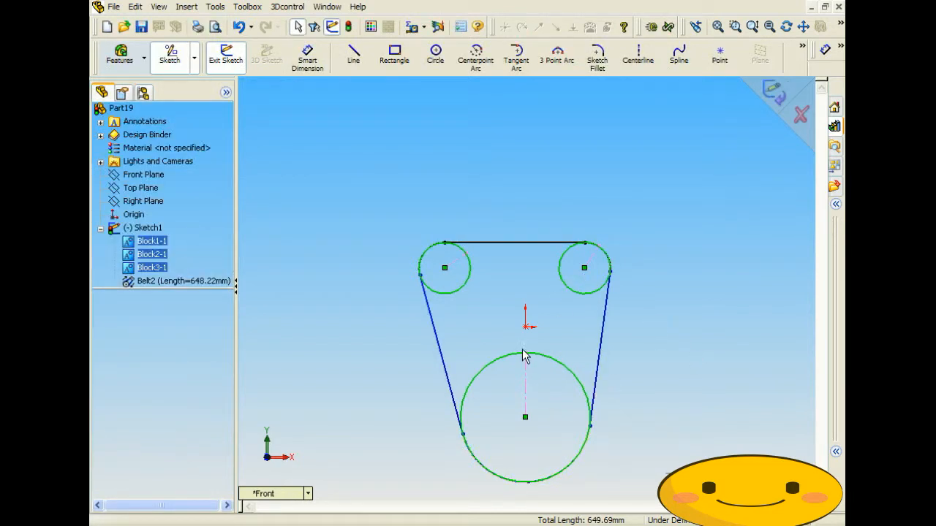
- Drag the large pulley block so its centerline tilts, then reopen Belt2 with Edit Belt
{"action": "left_click_drag", "start_coordinate": [533, 359], "coordinate": [490, 338]}
{"action": "left_click", "coordinate": [272, 238]}
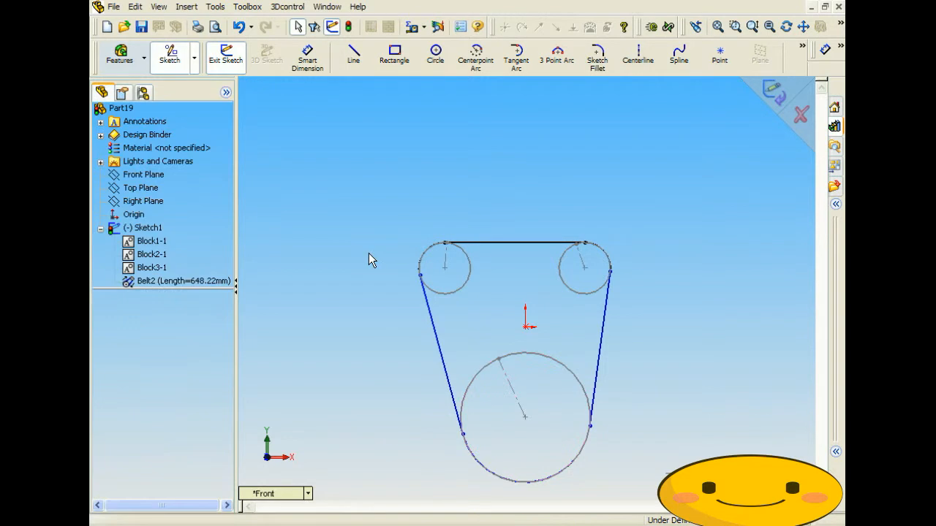
{"action": "right_click", "coordinate": [170, 281]}
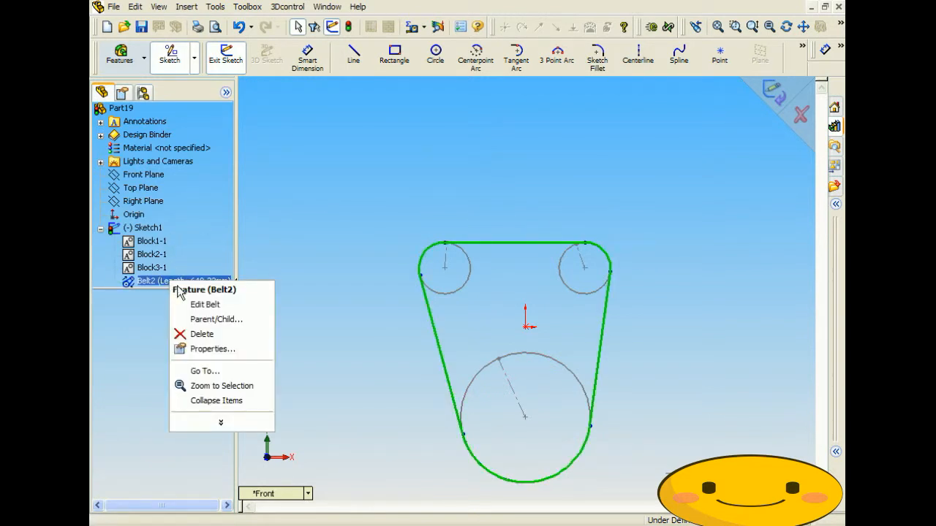
{"action": "left_click", "coordinate": [201, 307]}
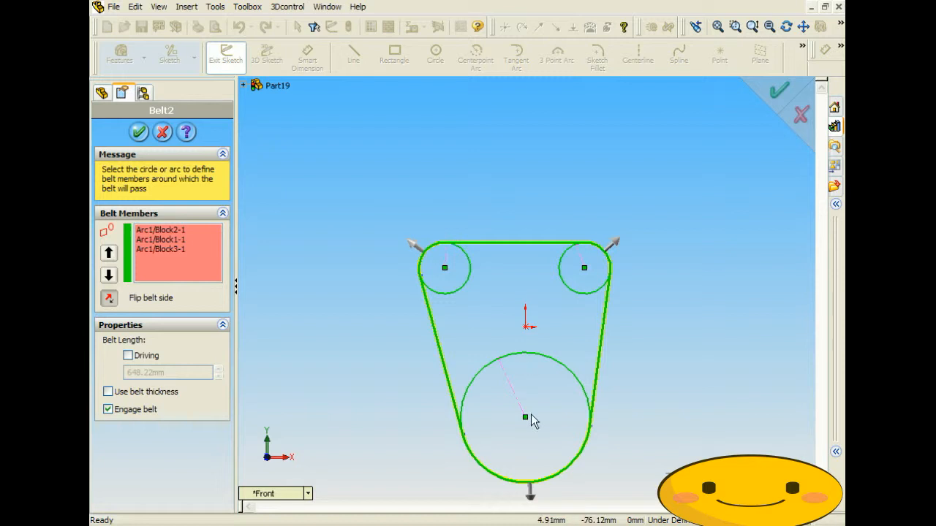
- Make Belt2's length driving and set it to 800 mm
{"action": "left_click", "coordinate": [153, 357]}
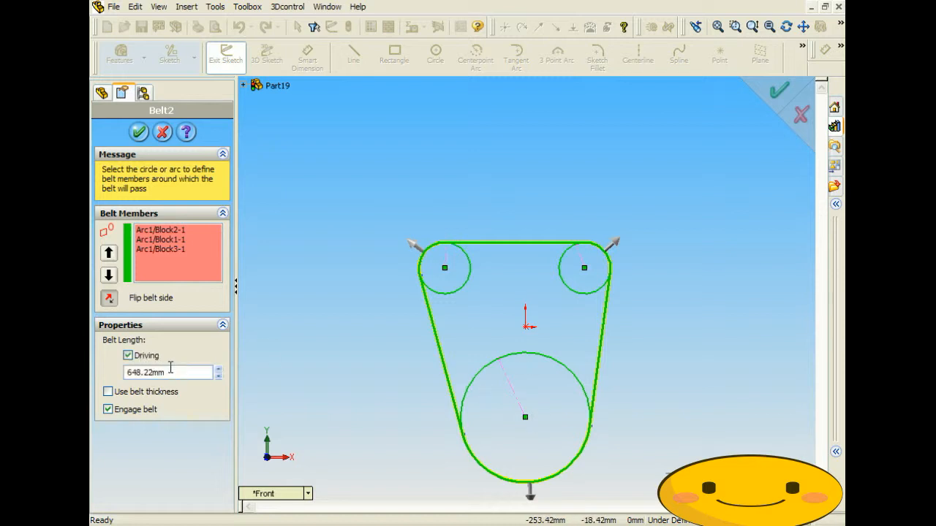
{"action": "left_click_drag", "start_coordinate": [174, 370], "coordinate": [107, 371]}
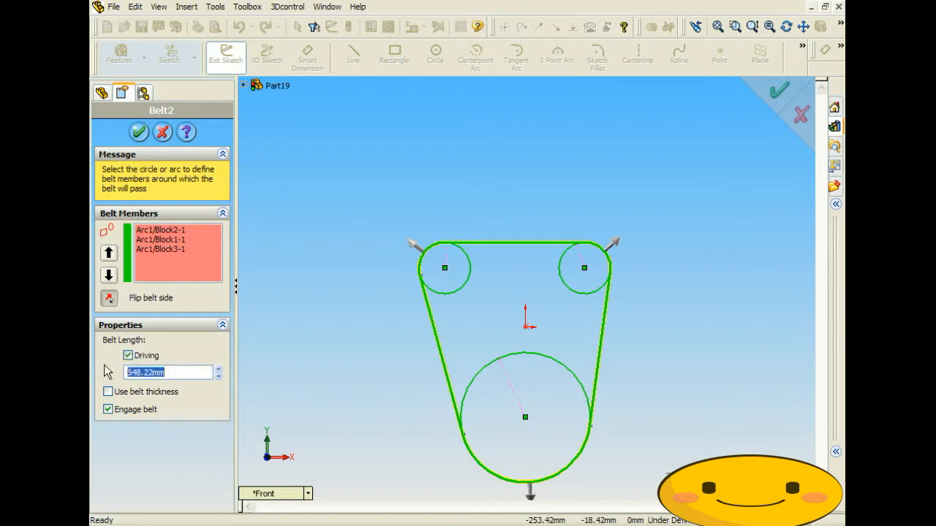
{"action": "type", "text": "8"}
{"action": "key", "text": "Return"}
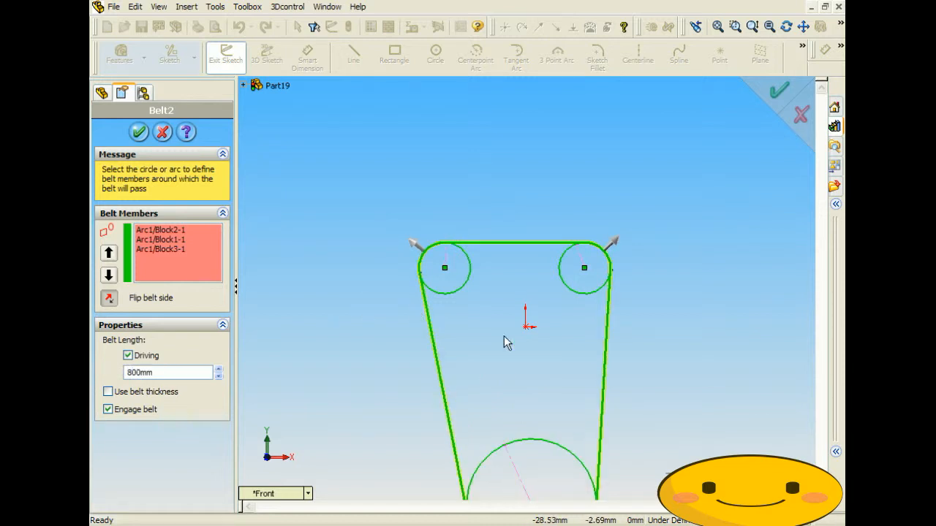
{"action": "scroll", "coordinate": [505, 339], "scroll_direction": "up", "scroll_amount": 3}
{"action": "scroll", "coordinate": [549, 441], "scroll_direction": "down", "scroll_amount": 2}
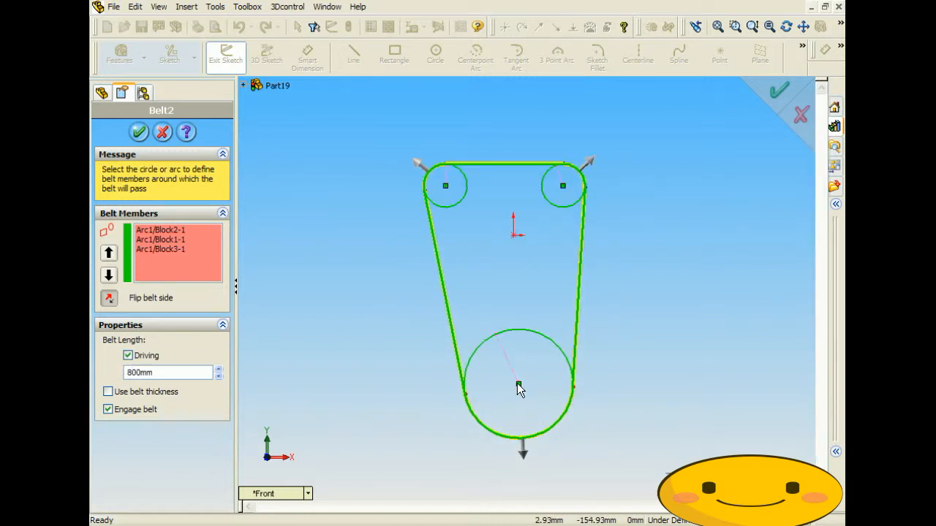
- Try a 500 mm belt length, then raise it ten spinner steps
{"action": "left_click_drag", "start_coordinate": [157, 373], "coordinate": [92, 369]}
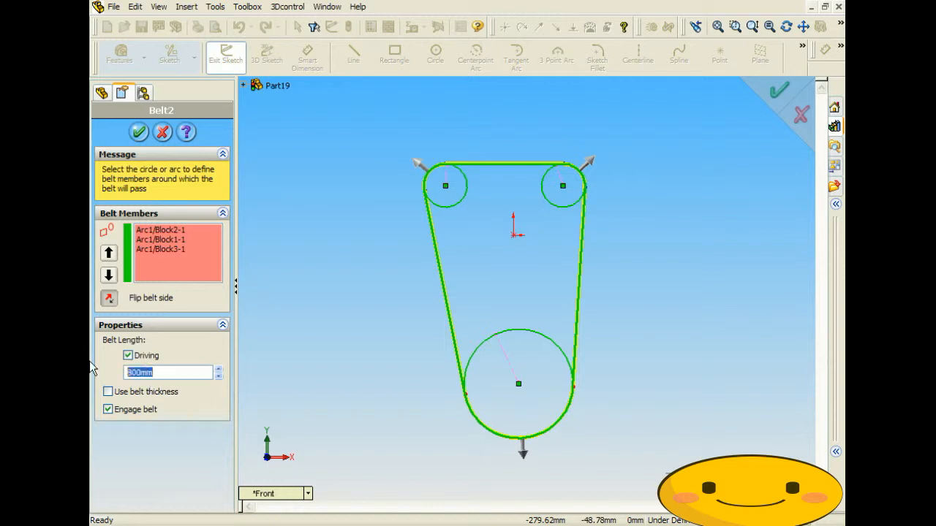
{"action": "type", "text": "500"}
{"action": "key", "text": "Return"}
{"action": "type", "text": "6"}
{"action": "left_click", "coordinate": [220, 369]}
{"action": "left_click", "coordinate": [220, 369]}
{"action": "left_click", "coordinate": [220, 370]}
{"action": "left_click", "coordinate": [220, 369]}
{"action": "left_click", "coordinate": [220, 369]}
{"action": "left_click", "coordinate": [220, 369]}
{"action": "left_click", "coordinate": [220, 369]}
{"action": "left_click", "coordinate": [220, 369]}
{"action": "left_click", "coordinate": [220, 370]}
{"action": "left_click", "coordinate": [220, 369]}
{"action": "left_click", "coordinate": [220, 369]}
{"action": "left_click", "coordinate": [221, 369]}
{"action": "left_click", "coordinate": [220, 369]}
{"action": "left_click", "coordinate": [220, 369]}
{"action": "left_click", "coordinate": [220, 369]}
{"action": "left_click", "coordinate": [220, 369]}
{"action": "left_click", "coordinate": [220, 369]}
{"action": "left_click", "coordinate": [220, 370]}
{"action": "left_click", "coordinate": [220, 369]}
{"action": "left_click", "coordinate": [220, 369]}
{"action": "left_click", "coordinate": [220, 369]}
{"action": "left_click", "coordinate": [220, 370]}
- Set the belt length back to 800 mm and accept Belt2
{"action": "left_click_drag", "start_coordinate": [172, 372], "coordinate": [91, 373]}
{"action": "type", "text": "800"}
{"action": "key", "text": "Return"}
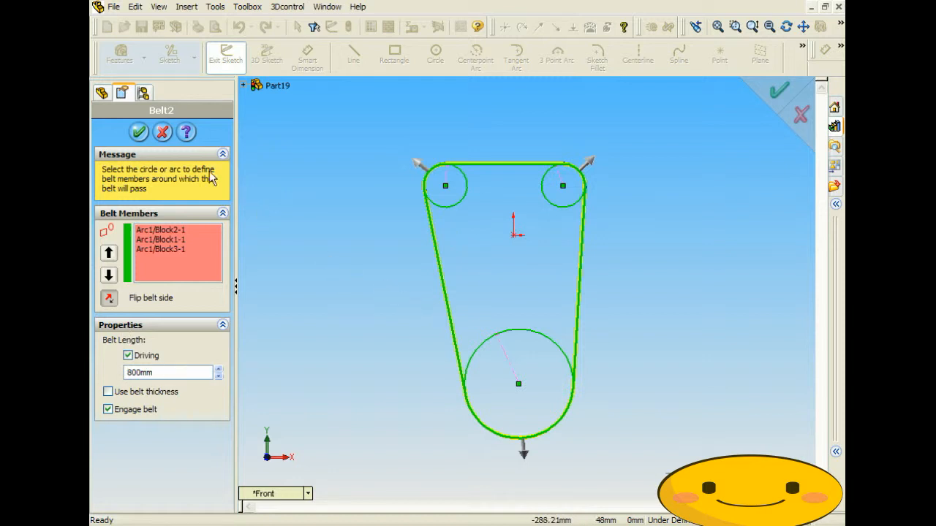
{"action": "left_click", "coordinate": [139, 131]}
{"action": "left_click", "coordinate": [326, 196]}
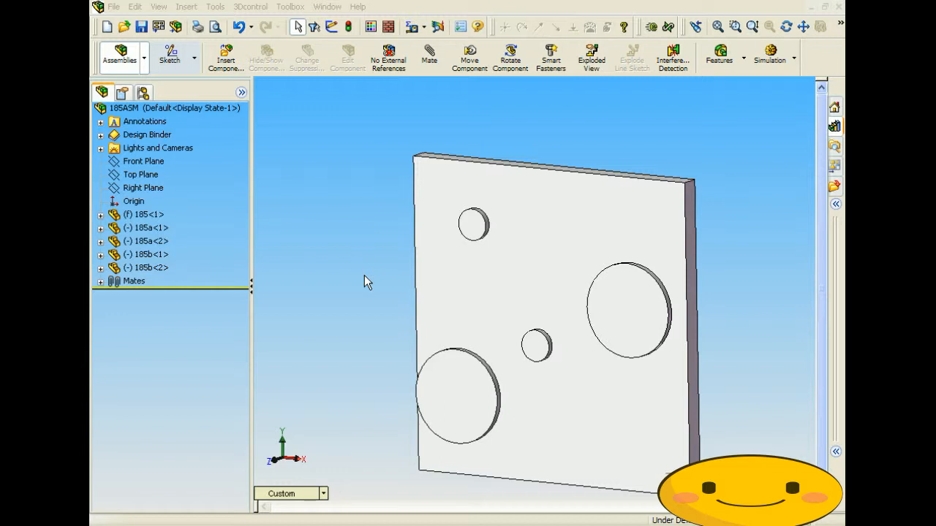
{"action": "middle_click_drag", "start_coordinate": [370, 301], "coordinate": [544, 324]}
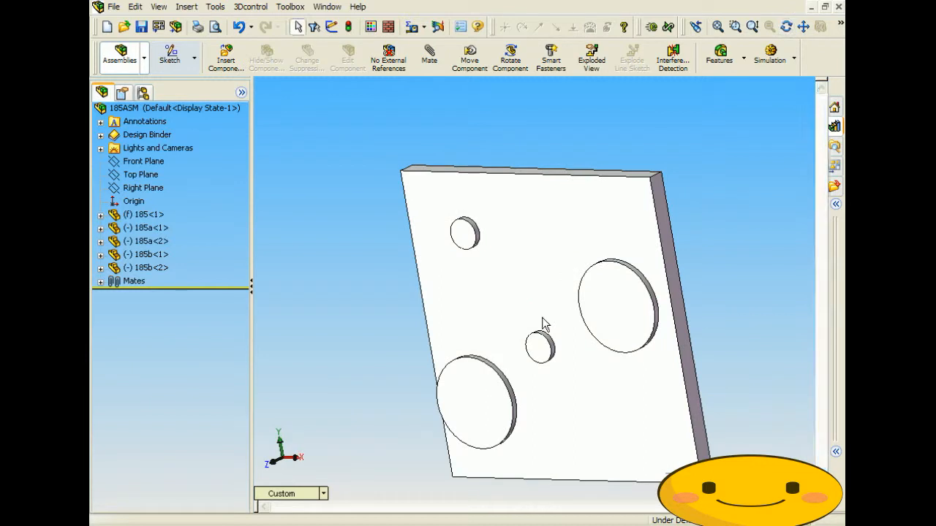
{"action": "left_click", "coordinate": [523, 282]}
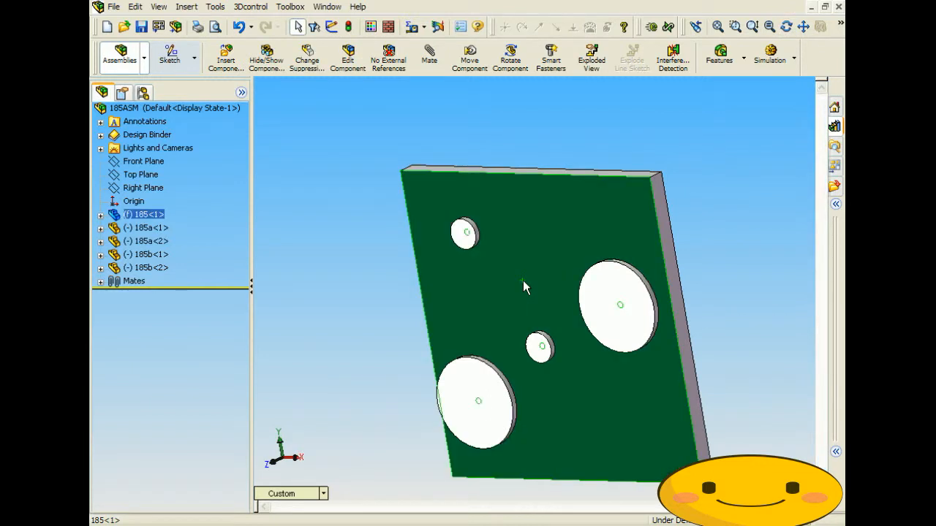
{"action": "left_click", "coordinate": [462, 231]}
{"action": "left_click", "coordinate": [544, 358]}
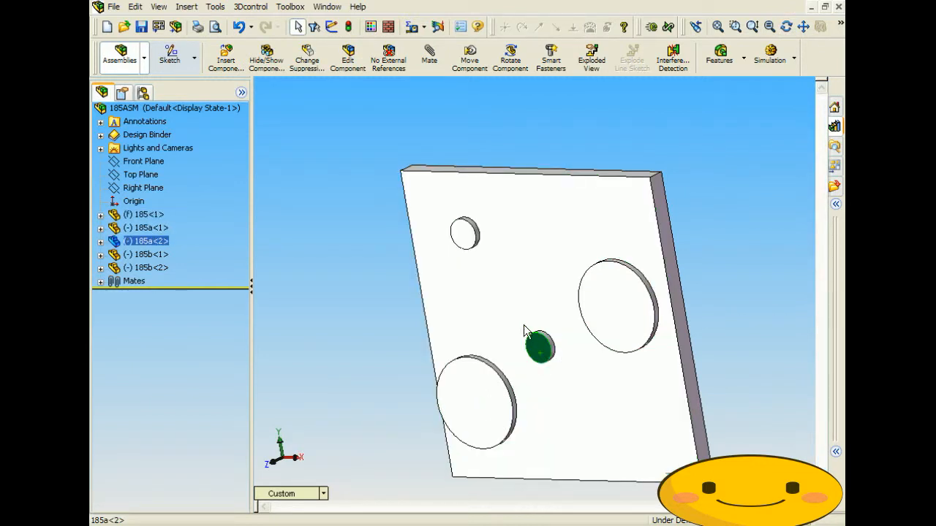
{"action": "key", "text": "Escape"}
{"action": "left_click", "coordinate": [487, 401]}
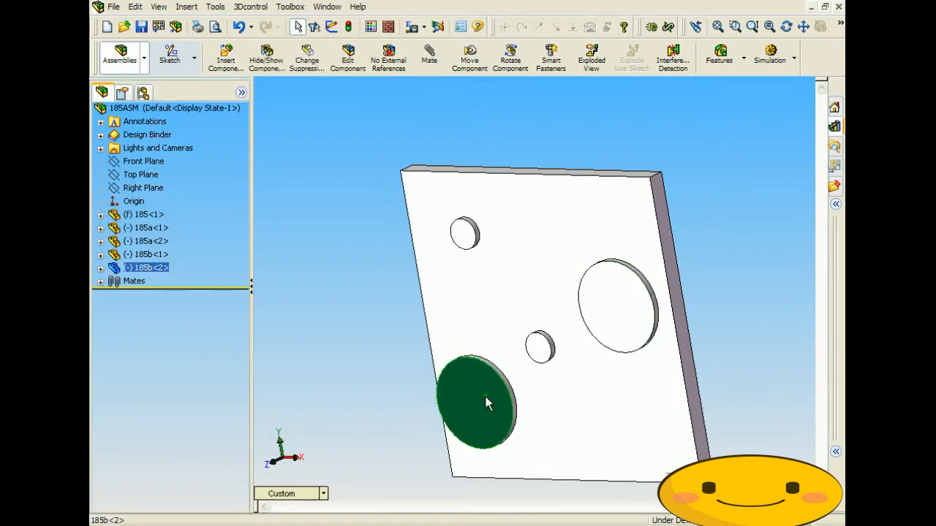
{"action": "left_click", "coordinate": [389, 364]}
{"action": "middle_click_drag", "start_coordinate": [389, 363], "coordinate": [405, 329]}
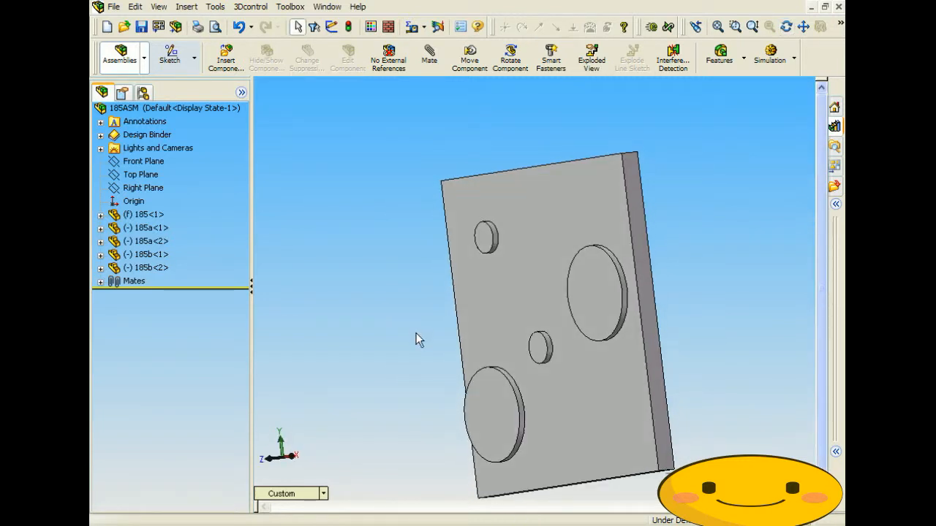
{"action": "middle_click_drag", "start_coordinate": [493, 288], "coordinate": [516, 298]}
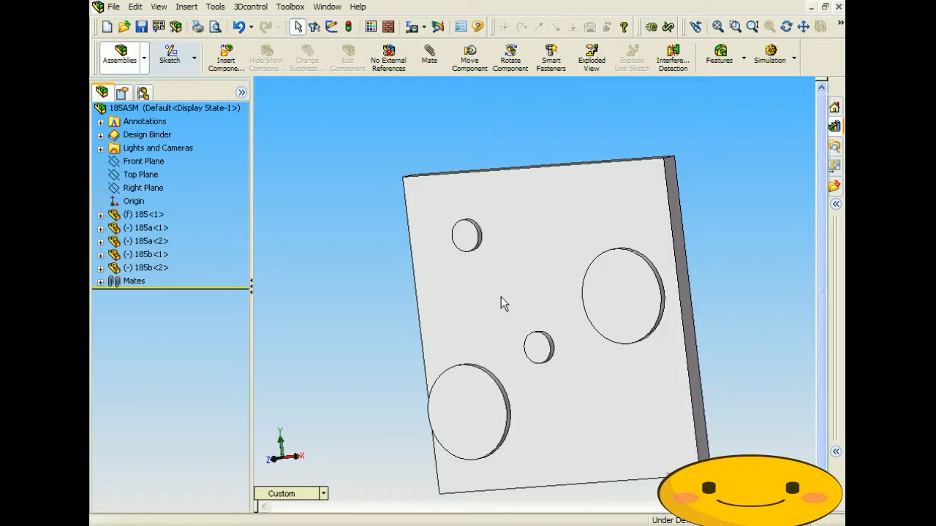
{"action": "mouse_move", "coordinate": [514, 278]}
{"action": "middle_mouse_down"}
{"action": "mouse_move", "coordinate": [527, 274]}
{"action": "mouse_move", "coordinate": [511, 277]}
{"action": "middle_mouse_up"}
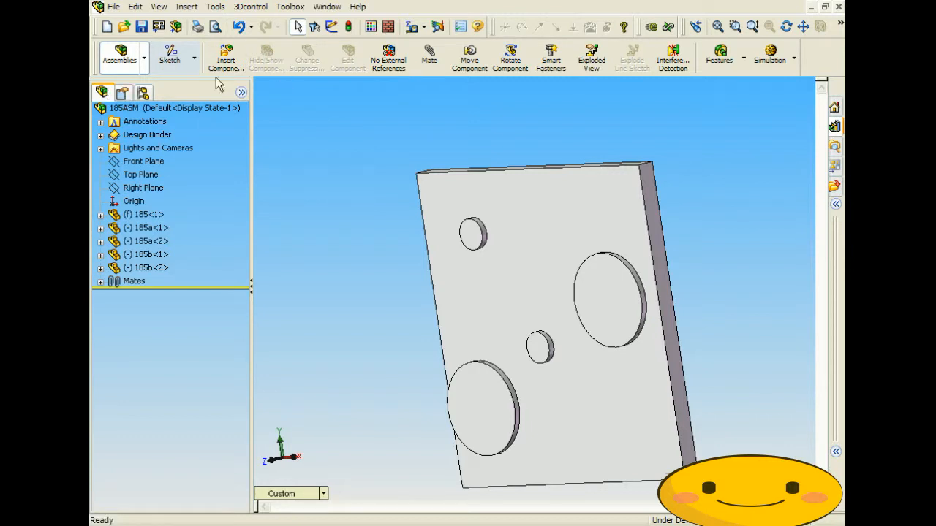
- Start a new Belt/Chain assembly feature from Insert > Assembly Feature
{"action": "left_click", "coordinate": [186, 7]}
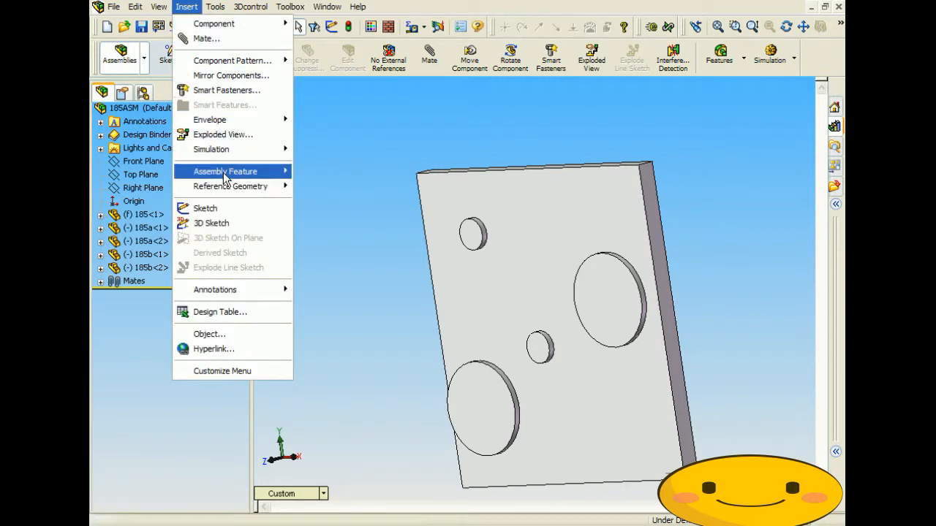
{"action": "mouse_move", "coordinate": [225, 179]}
{"action": "left_click", "coordinate": [329, 275]}
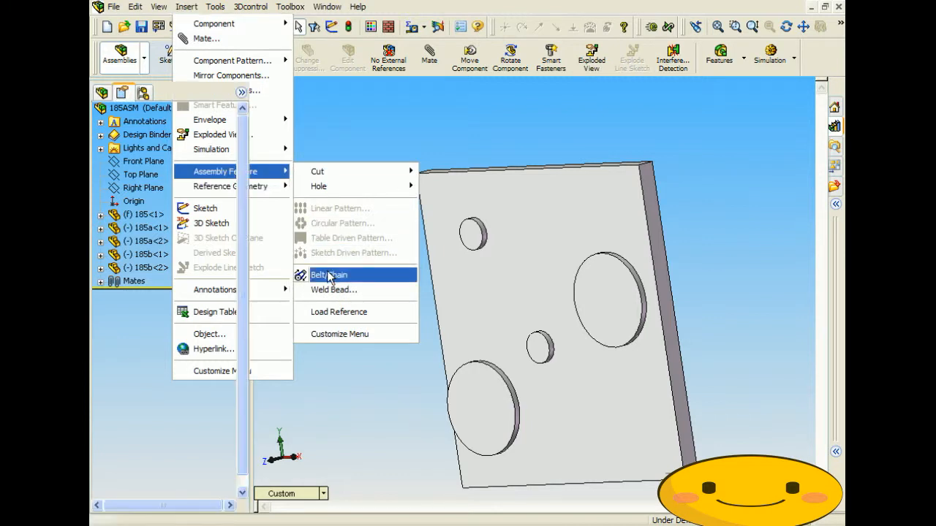
- Add the lower-left, upper, centre and right pulleys as belt members
{"action": "middle_click_drag", "start_coordinate": [350, 275], "coordinate": [351, 249]}
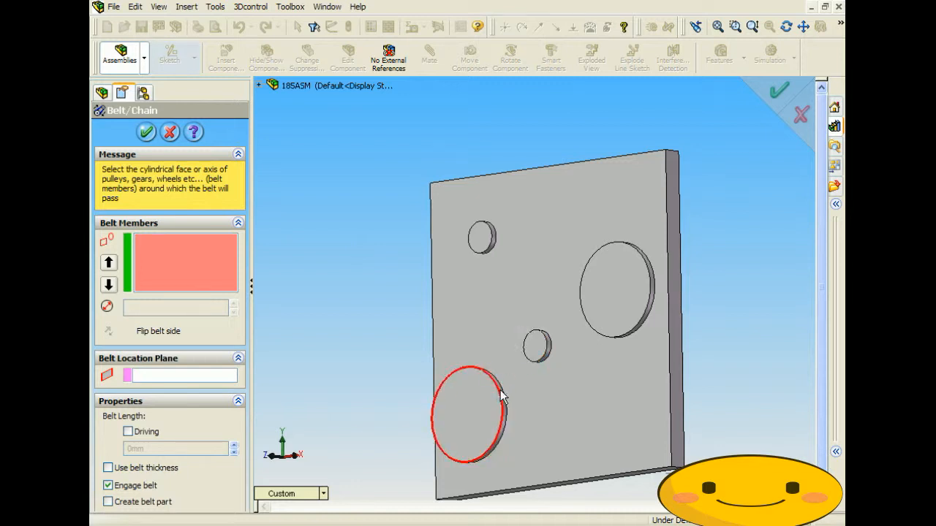
{"action": "scroll", "coordinate": [501, 396], "scroll_direction": "down", "scroll_amount": 3}
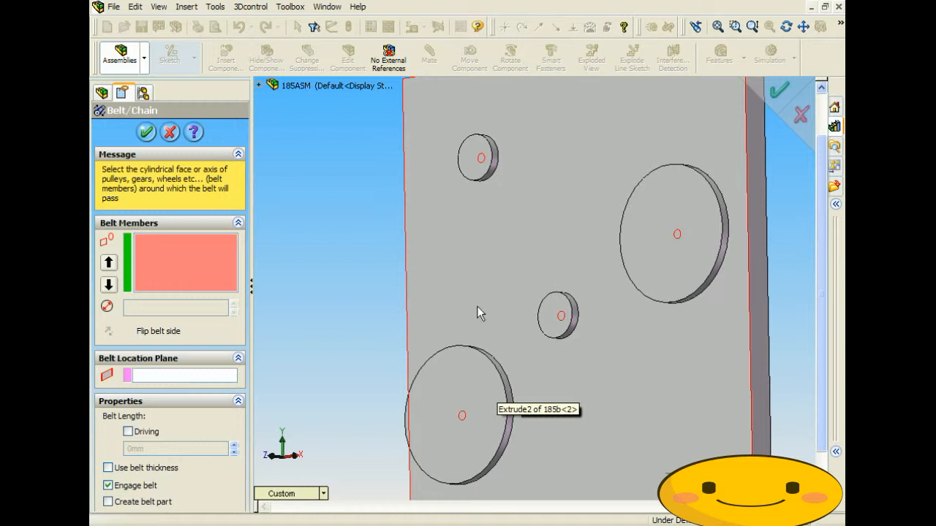
{"action": "middle_click_drag", "start_coordinate": [490, 370], "coordinate": [477, 387]}
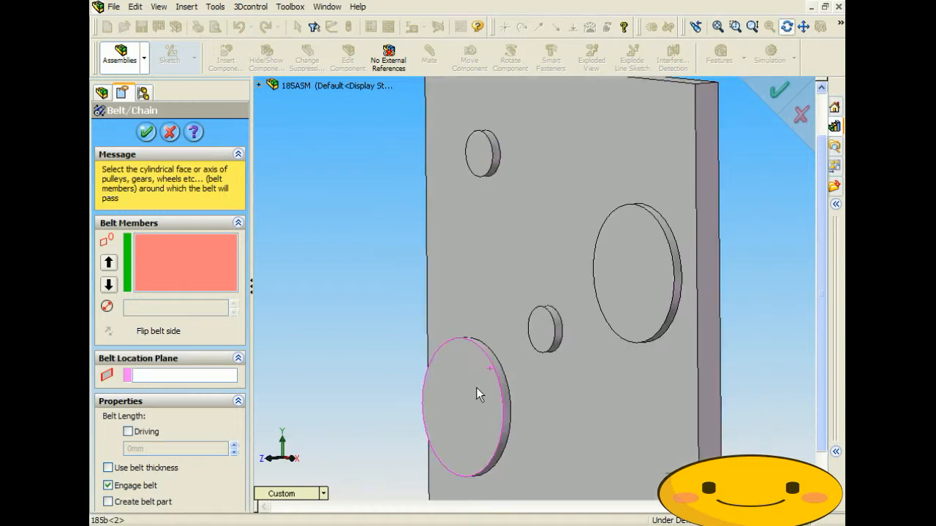
{"action": "scroll", "coordinate": [494, 389], "scroll_direction": "down", "scroll_amount": 5}
{"action": "left_click", "coordinate": [525, 317]}
{"action": "scroll", "coordinate": [503, 231], "scroll_direction": "up", "scroll_amount": 6}
{"action": "middle_click_drag", "start_coordinate": [533, 160], "coordinate": [522, 147]}
{"action": "scroll", "coordinate": [537, 156], "scroll_direction": "down", "scroll_amount": 4}
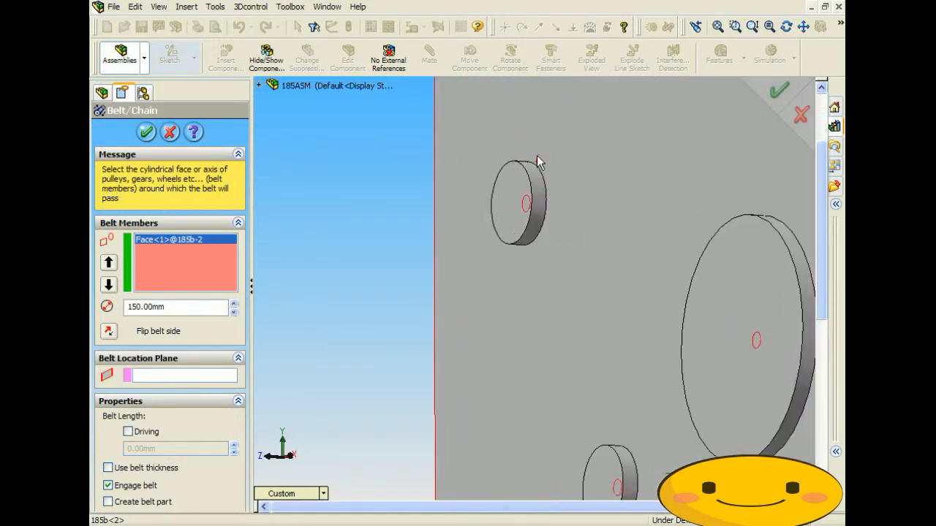
{"action": "left_click", "coordinate": [539, 195]}
{"action": "left_click", "coordinate": [630, 483]}
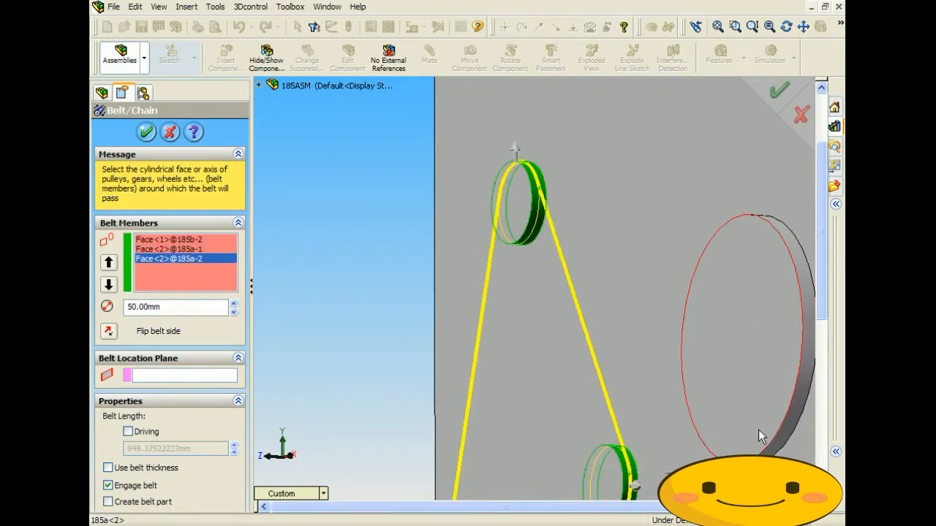
{"action": "left_click", "coordinate": [787, 430]}
- Route the belt around the other side of the small centre pulley
{"action": "scroll", "coordinate": [688, 450], "scroll_direction": "up", "scroll_amount": 4}
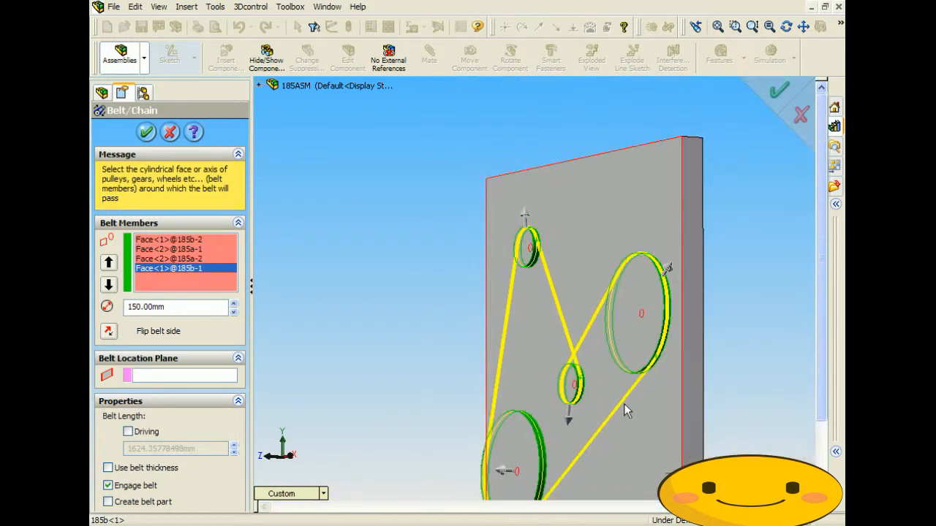
{"action": "middle_click_drag", "start_coordinate": [624, 404], "coordinate": [650, 413]}
{"action": "left_click", "coordinate": [540, 411]}
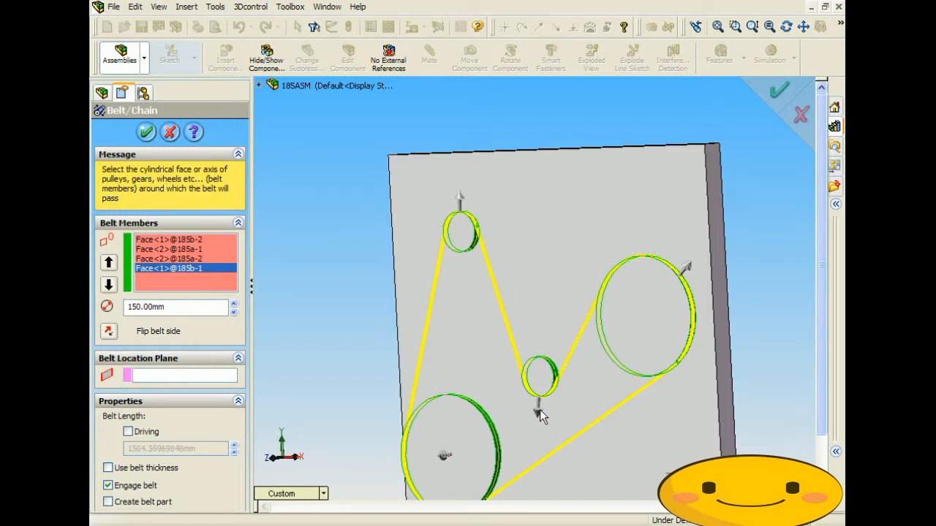
{"action": "scroll", "coordinate": [513, 374], "scroll_direction": "up", "scroll_amount": 3}
{"action": "middle_click_drag", "start_coordinate": [511, 372], "coordinate": [585, 327]}
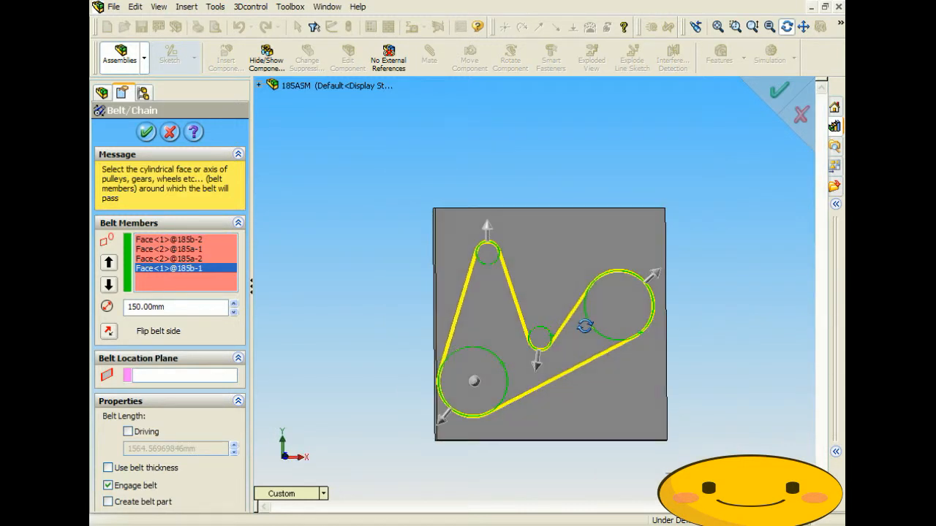
{"action": "scroll", "coordinate": [516, 325], "scroll_direction": "down", "scroll_amount": 4}
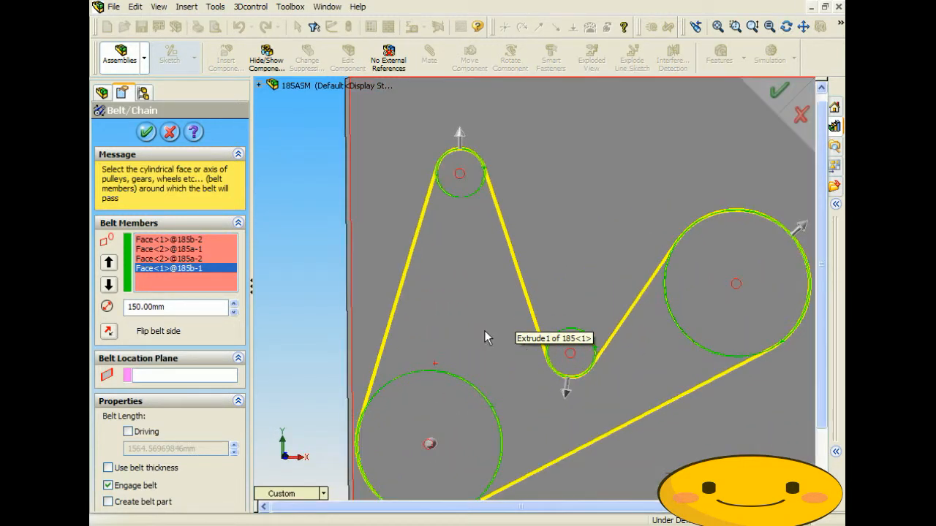
{"action": "middle_click_drag", "start_coordinate": [385, 279], "coordinate": [397, 282]}
{"action": "scroll", "coordinate": [316, 281], "scroll_direction": "up", "scroll_amount": 4}
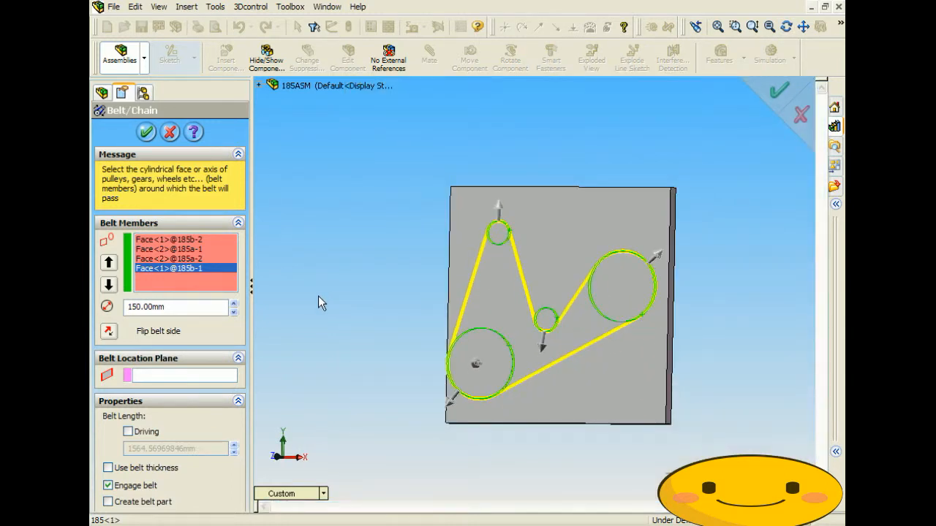
- Toggle the driving belt length option and select the lower-left pulley's member entry
{"action": "left_click", "coordinate": [129, 432]}
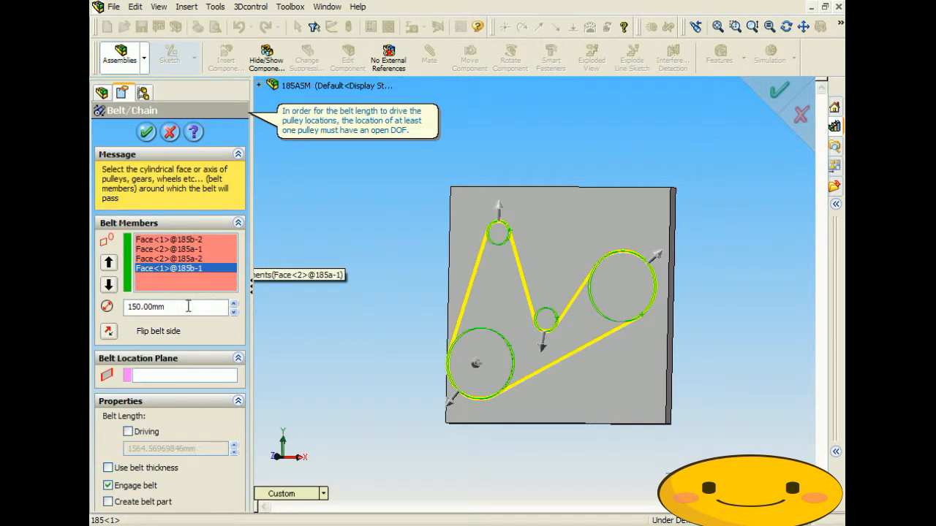
{"action": "left_click", "coordinate": [184, 258]}
{"action": "left_click", "coordinate": [185, 249]}
{"action": "left_click", "coordinate": [184, 240]}
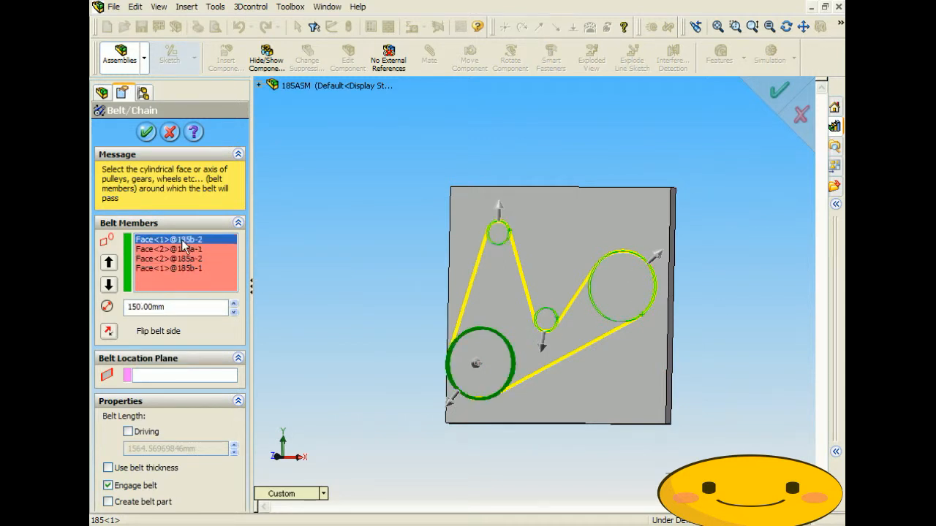
- Test pulley diameters between 100 and 300 mm, then set 150 mm
{"action": "left_click", "coordinate": [233, 303]}
{"action": "left_click", "coordinate": [234, 304]}
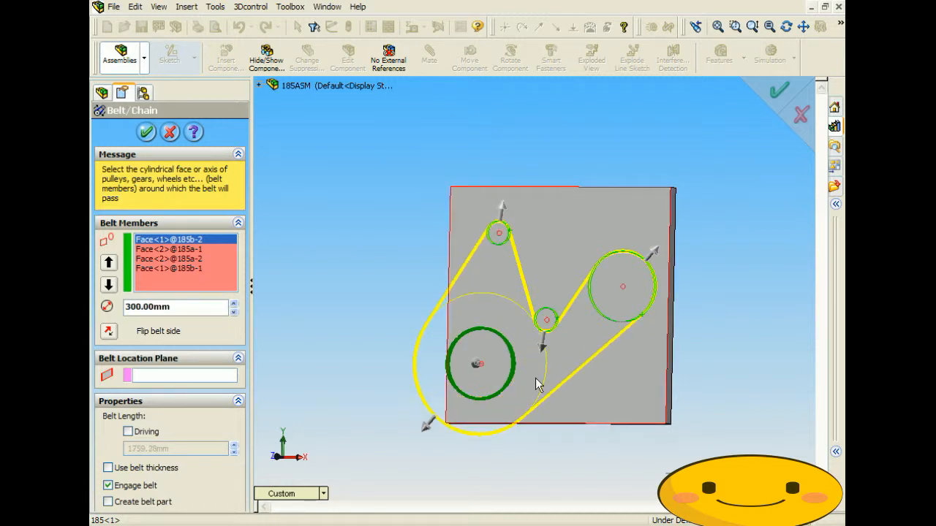
{"action": "left_click", "coordinate": [234, 315]}
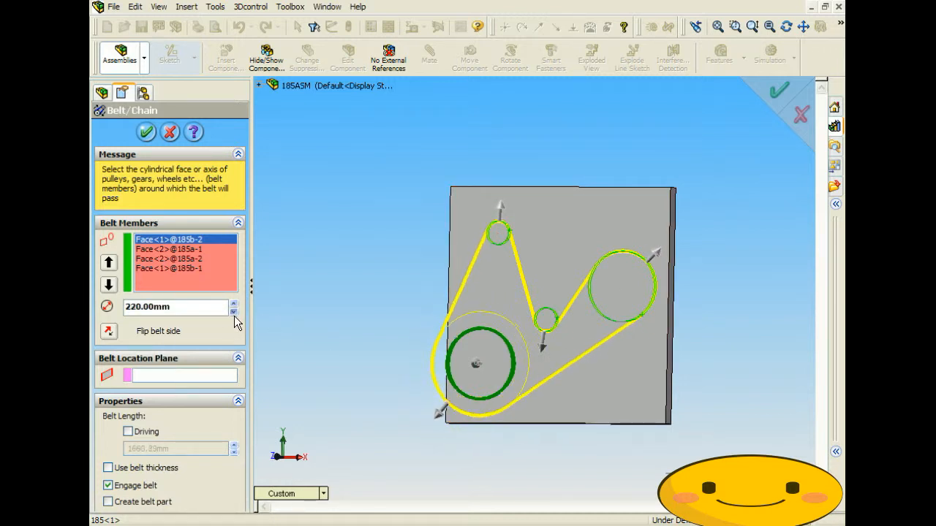
{"action": "left_click", "coordinate": [234, 315]}
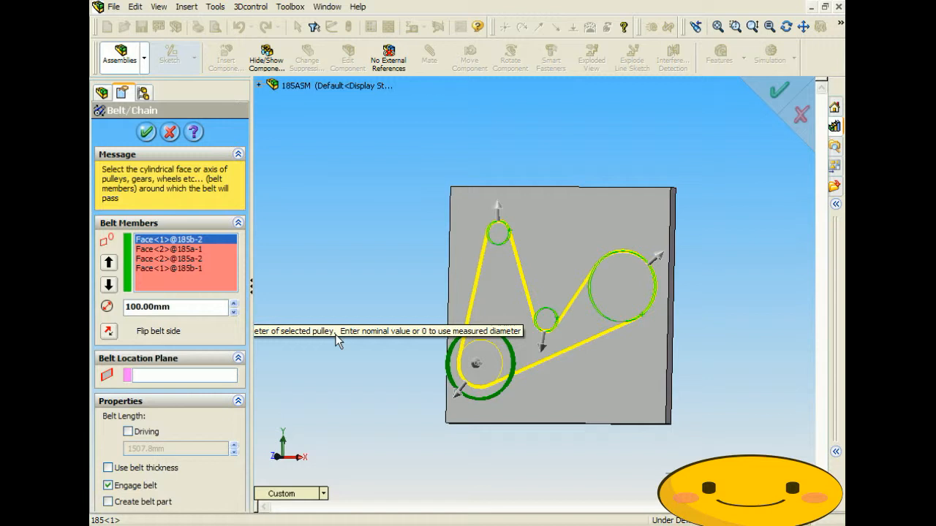
{"action": "left_click", "coordinate": [234, 306]}
{"action": "left_click", "coordinate": [234, 306]}
{"action": "left_click", "coordinate": [234, 305]}
{"action": "left_click", "coordinate": [234, 305]}
{"action": "left_click", "coordinate": [234, 306]}
{"action": "left_click", "coordinate": [234, 306]}
{"action": "left_click", "coordinate": [234, 308]}
{"action": "left_click", "coordinate": [234, 302]}
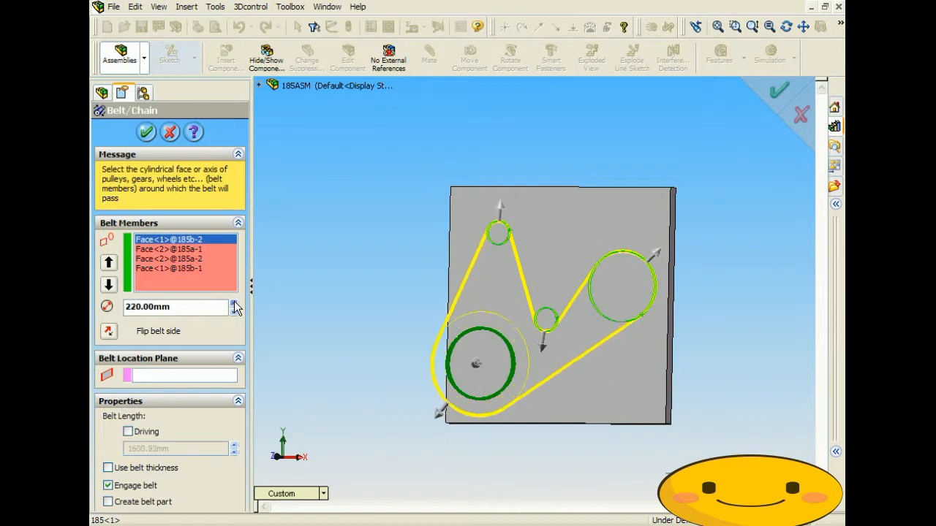
{"action": "type", "text": "150"}
{"action": "key", "text": "Return"}
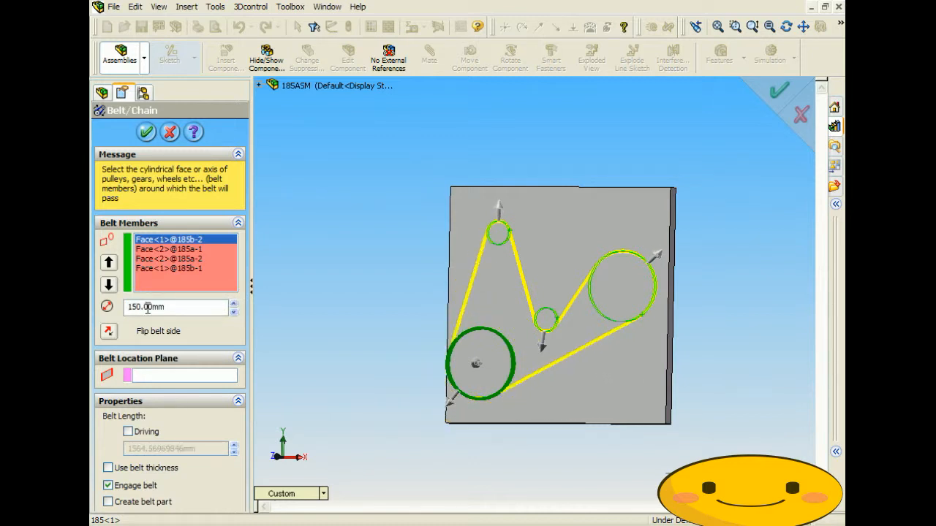
- Select the top, centre and large right pulley entries in the member list
{"action": "left_click", "coordinate": [183, 250]}
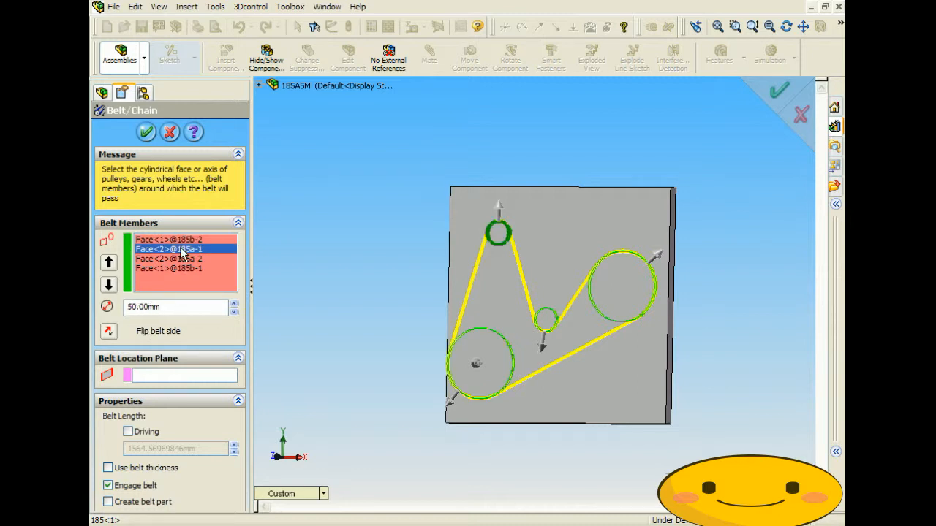
{"action": "left_click", "coordinate": [180, 259]}
{"action": "left_click", "coordinate": [178, 267]}
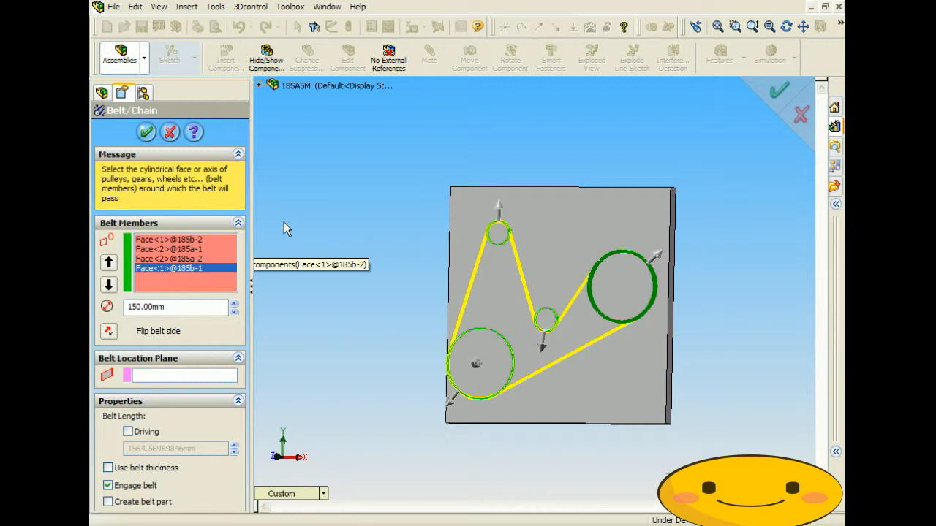
- Accept the belt feature and view the plate nearly face-on
{"action": "left_click", "coordinate": [147, 132]}
{"action": "middle_click_drag", "start_coordinate": [378, 259], "coordinate": [413, 275]}
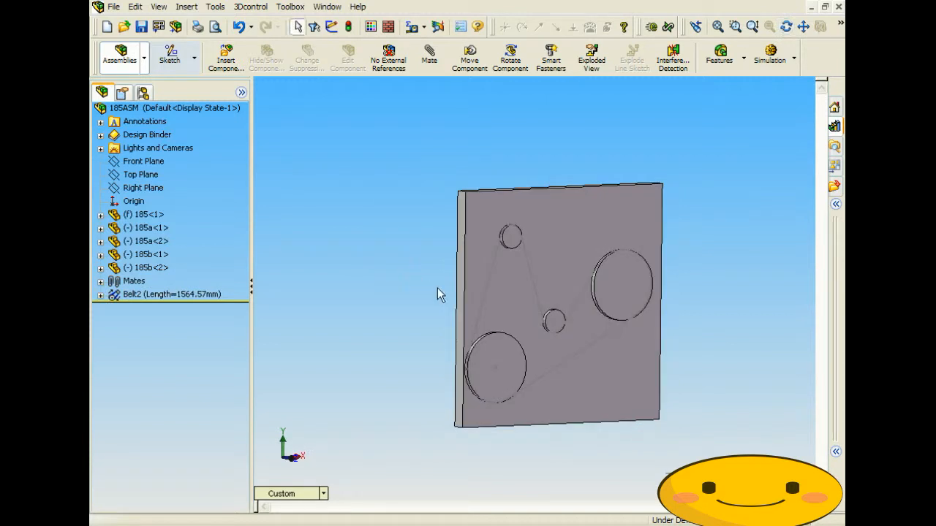
{"action": "scroll", "coordinate": [521, 280], "scroll_direction": "down", "scroll_amount": 5}
{"action": "mouse_move", "coordinate": [487, 288]}
{"action": "middle_mouse_down"}
{"action": "mouse_move", "coordinate": [463, 278]}
{"action": "mouse_move", "coordinate": [488, 292]}
{"action": "middle_mouse_up"}
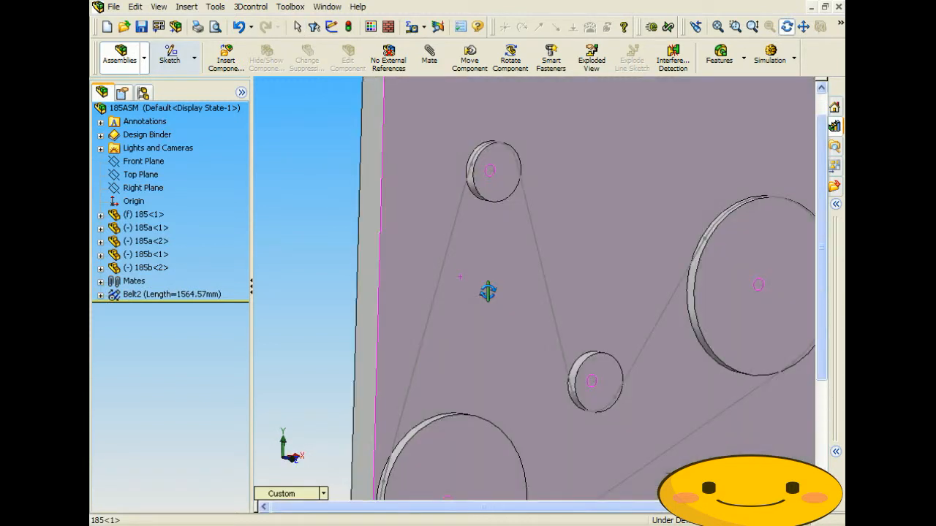
{"action": "scroll", "coordinate": [488, 291], "scroll_direction": "up", "scroll_amount": 4}
- Delete the Belt2 feature along with its dependent items
{"action": "left_click", "coordinate": [190, 297]}
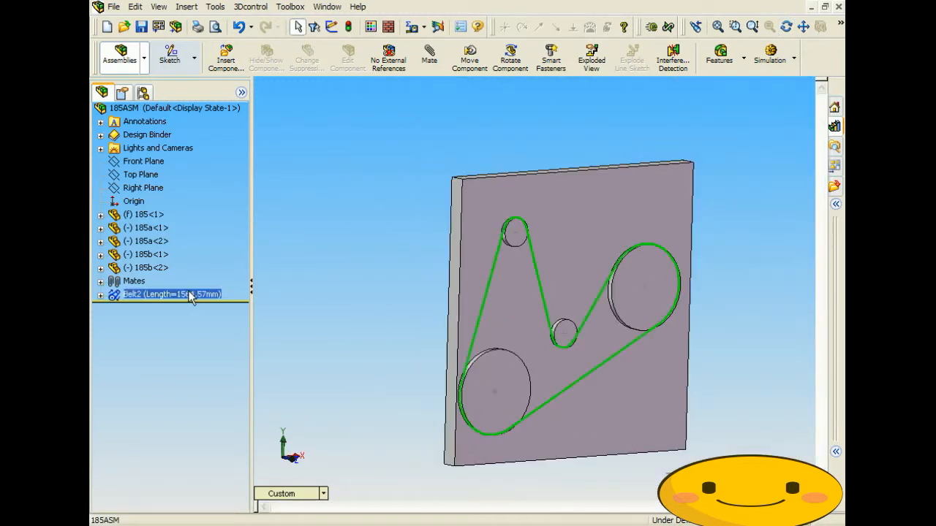
{"action": "middle_click_drag", "start_coordinate": [374, 260], "coordinate": [399, 261]}
{"action": "left_click_drag", "start_coordinate": [399, 262], "coordinate": [329, 253]}
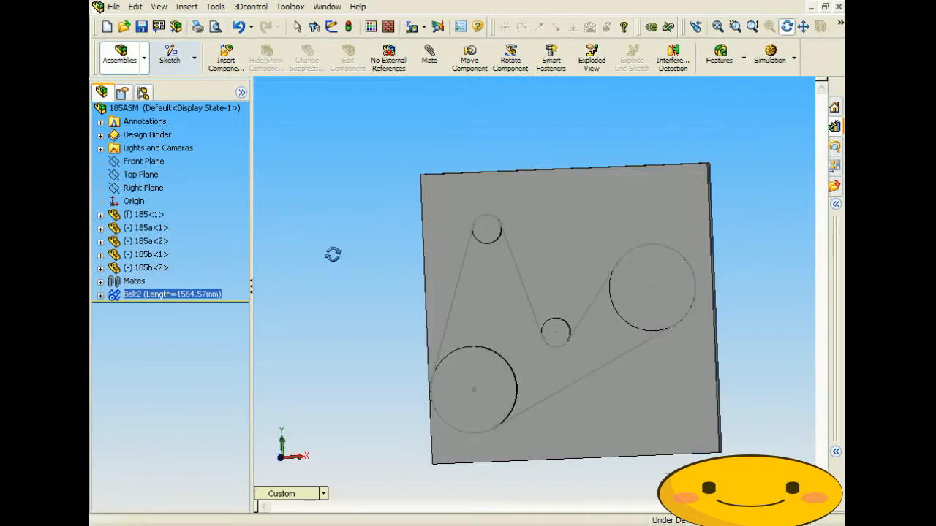
{"action": "key", "text": "Escape"}
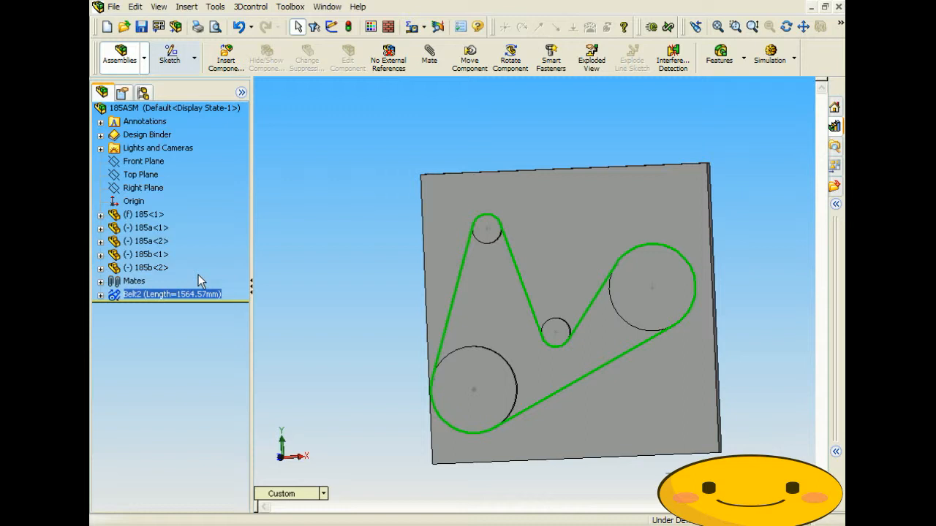
{"action": "left_click", "coordinate": [198, 274]}
{"action": "left_click", "coordinate": [186, 294]}
{"action": "key", "text": "Delete"}
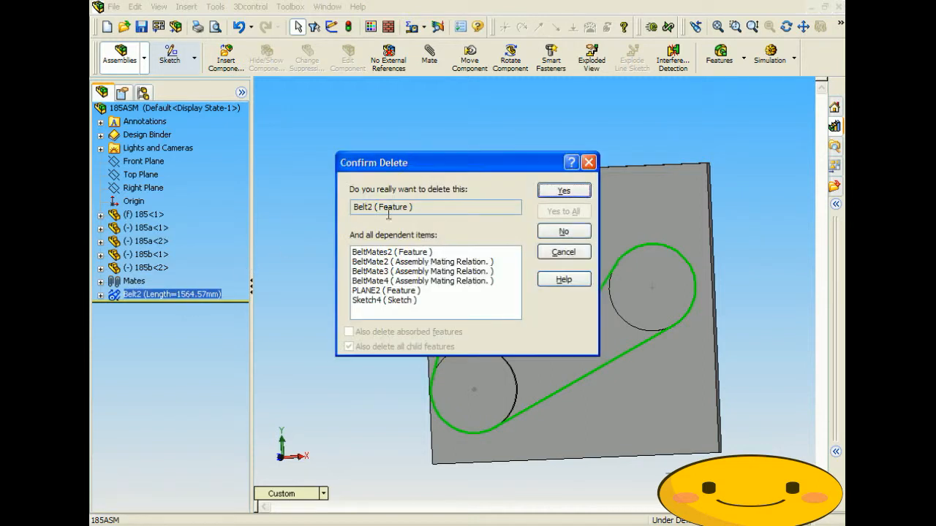
{"action": "left_click", "coordinate": [569, 192]}
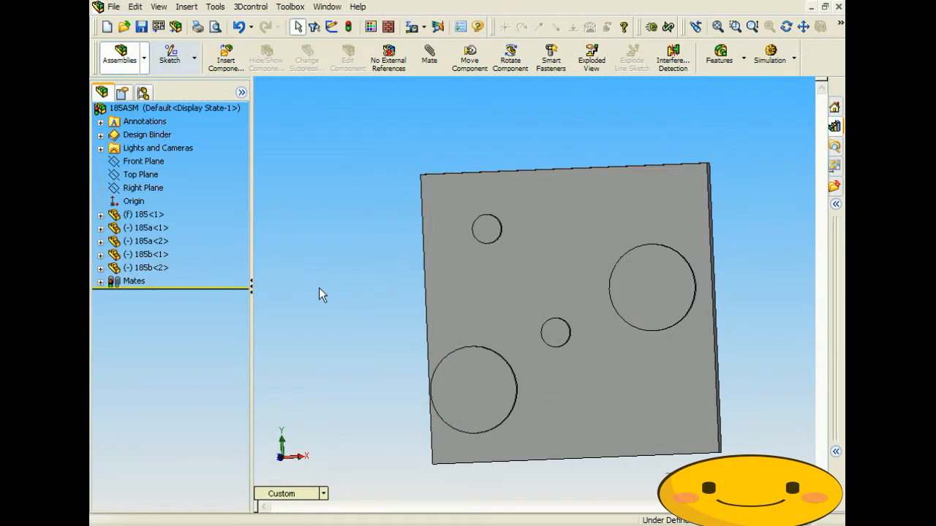
- Inspect the mates in the Mates folder and delete the Concentric4 mate
{"action": "left_click", "coordinate": [100, 281]}
{"action": "left_click", "coordinate": [157, 386]}
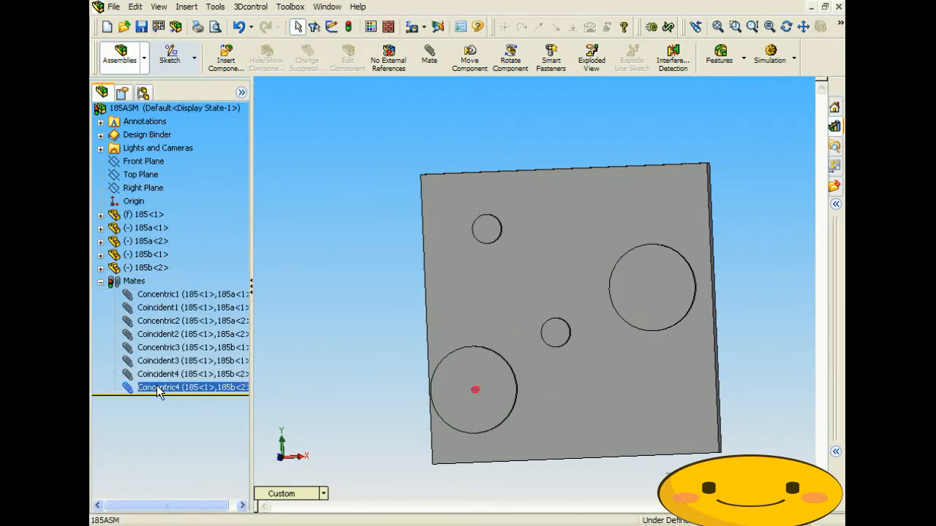
{"action": "left_click", "coordinate": [172, 375]}
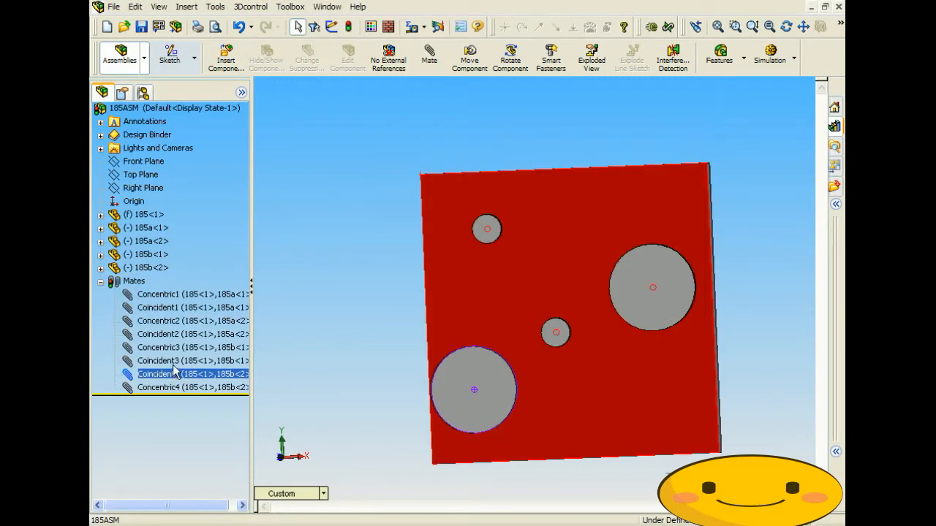
{"action": "left_click", "coordinate": [175, 361]}
{"action": "left_click", "coordinate": [175, 350]}
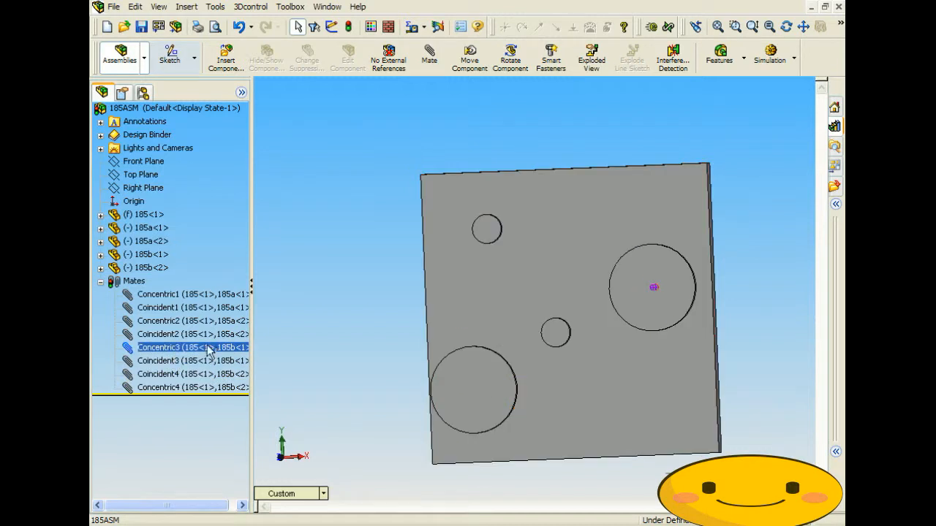
{"action": "left_click", "coordinate": [180, 387]}
{"action": "middle_click_drag", "start_coordinate": [302, 375], "coordinate": [334, 361]}
{"action": "key", "text": "Escape"}
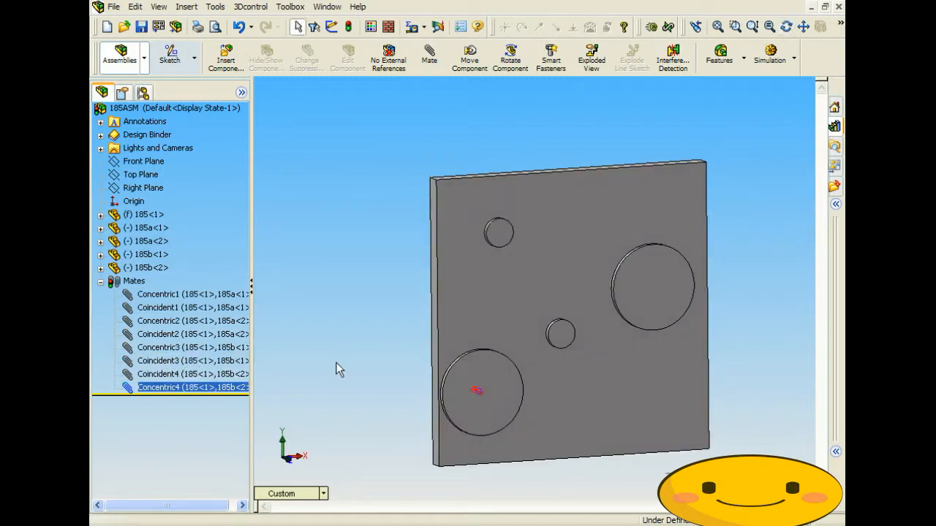
{"action": "key", "text": "Delete"}
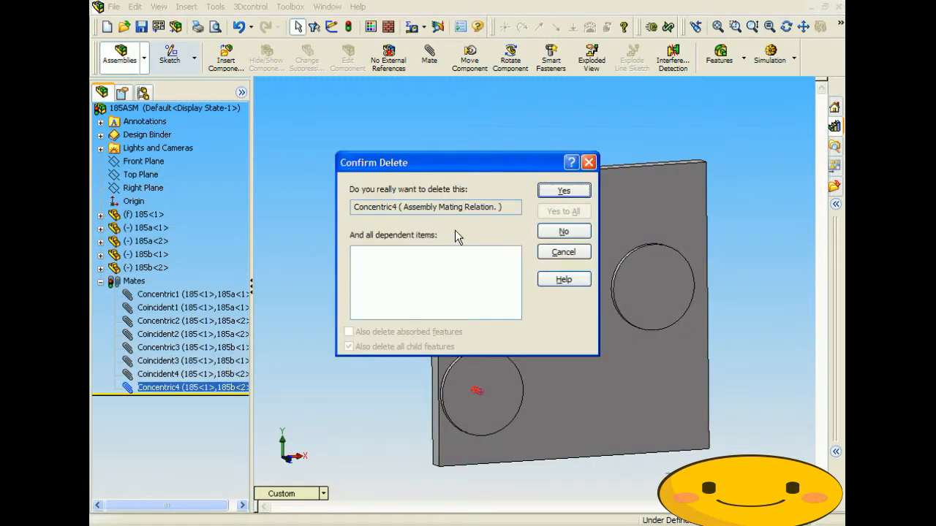
- Confirm removing Concentric4 and drag the freed 185b<2> pulley to the plate's lower-left corner
{"action": "left_click", "coordinate": [564, 190]}
{"action": "left_click_drag", "start_coordinate": [479, 389], "coordinate": [404, 393]}
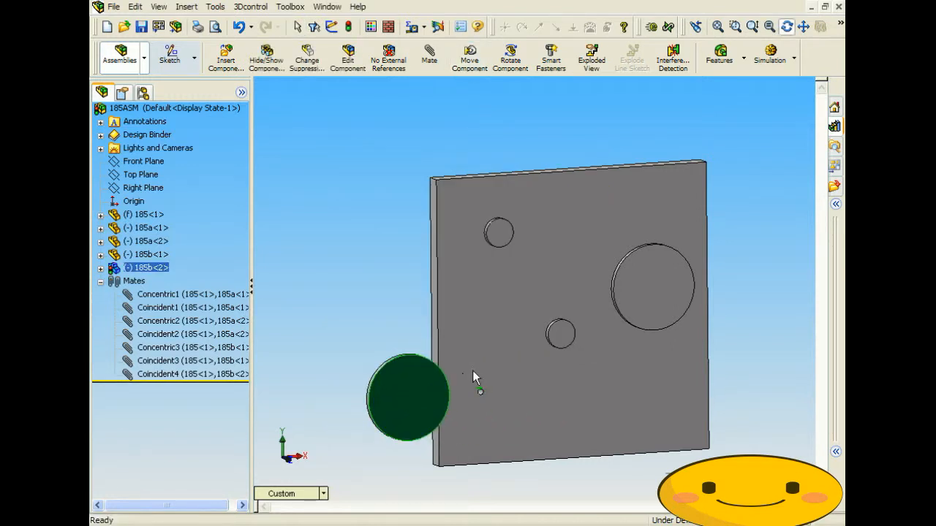
{"action": "middle_click_drag", "start_coordinate": [472, 370], "coordinate": [555, 371]}
{"action": "left_click_drag", "start_coordinate": [557, 378], "coordinate": [609, 374]}
{"action": "middle_click_drag", "start_coordinate": [609, 375], "coordinate": [568, 353]}
{"action": "left_click_drag", "start_coordinate": [332, 322], "coordinate": [654, 412]}
{"action": "middle_click_drag", "start_coordinate": [654, 412], "coordinate": [636, 385]}
{"action": "mouse_move", "coordinate": [594, 386]}
{"action": "left_mouse_down"}
{"action": "mouse_move", "coordinate": [614, 403]}
{"action": "mouse_move", "coordinate": [532, 366]}
{"action": "mouse_move", "coordinate": [606, 398]}
{"action": "mouse_move", "coordinate": [586, 398]}
{"action": "mouse_move", "coordinate": [594, 393]}
{"action": "left_mouse_up"}
{"action": "left_click", "coordinate": [183, 8]}
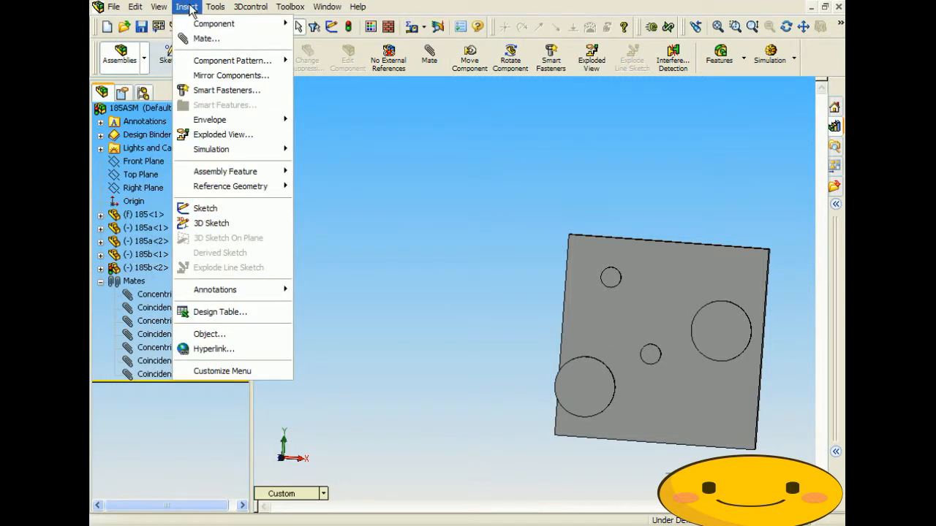
- Start a Belt/Chain around the top, middle, large right and lower-left pulleys
{"action": "mouse_move", "coordinate": [246, 172]}
{"action": "left_click", "coordinate": [359, 274]}
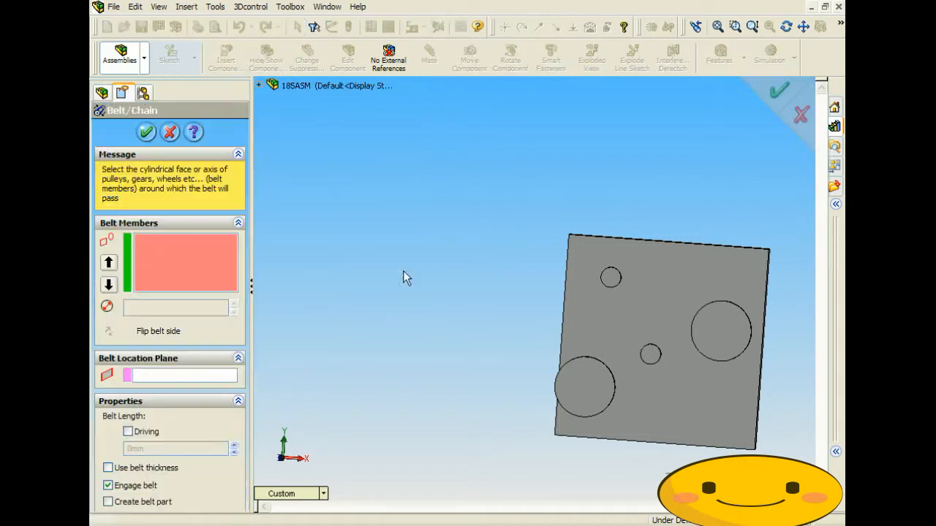
{"action": "middle_click_drag", "start_coordinate": [783, 378], "coordinate": [702, 371]}
{"action": "scroll", "coordinate": [660, 328], "scroll_direction": "down", "scroll_amount": 5}
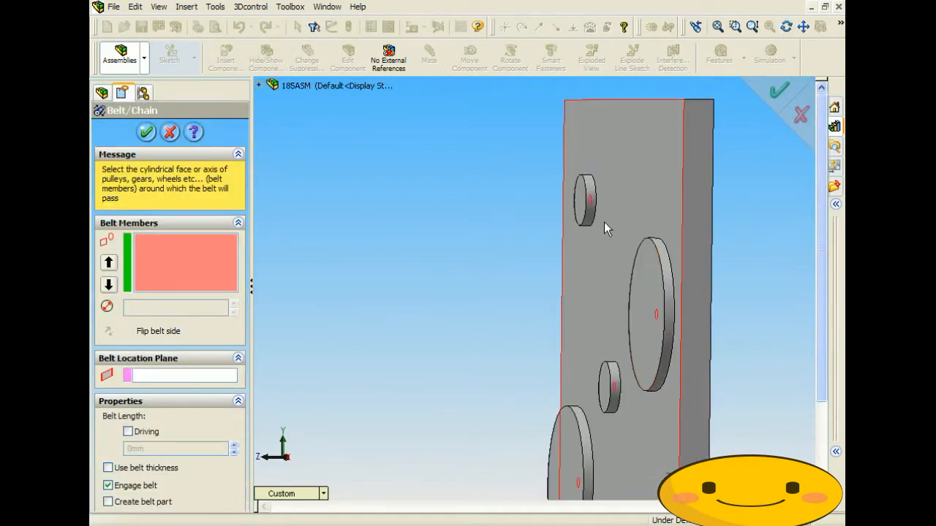
{"action": "left_click", "coordinate": [590, 206]}
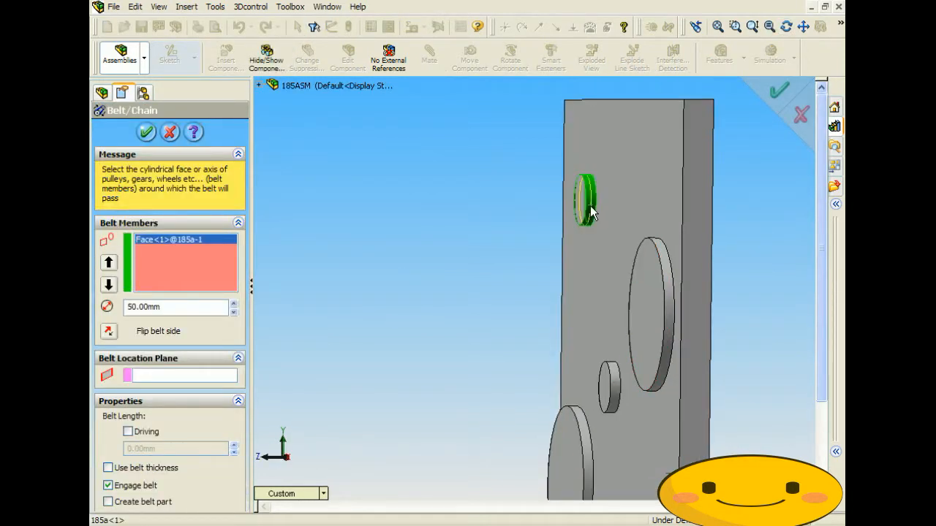
{"action": "left_click", "coordinate": [613, 382]}
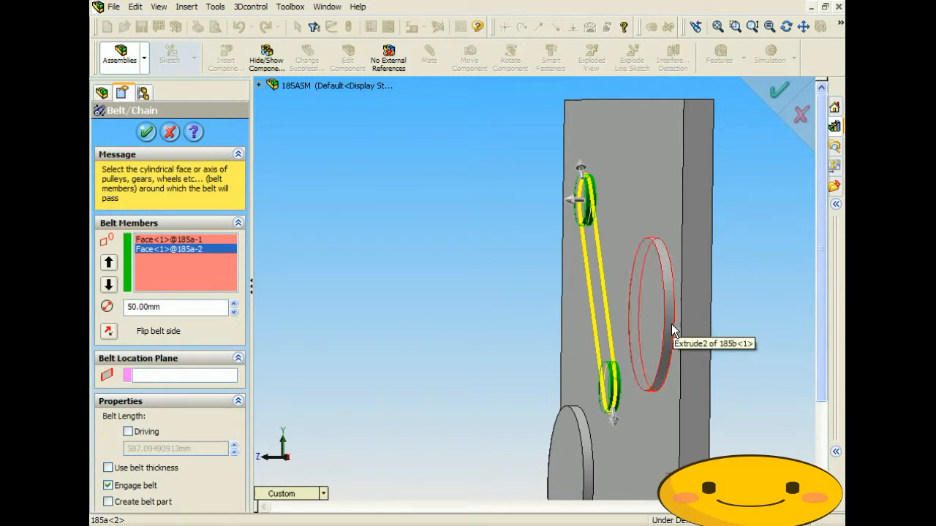
{"action": "left_click", "coordinate": [671, 324]}
{"action": "left_click", "coordinate": [588, 443]}
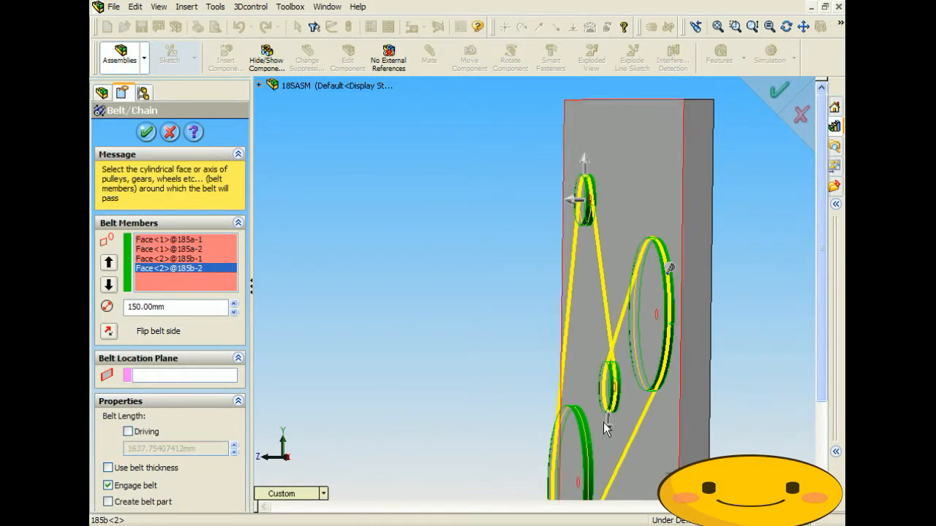
{"action": "middle_click_drag", "start_coordinate": [604, 422], "coordinate": [659, 433]}
{"action": "key", "text": "f"}
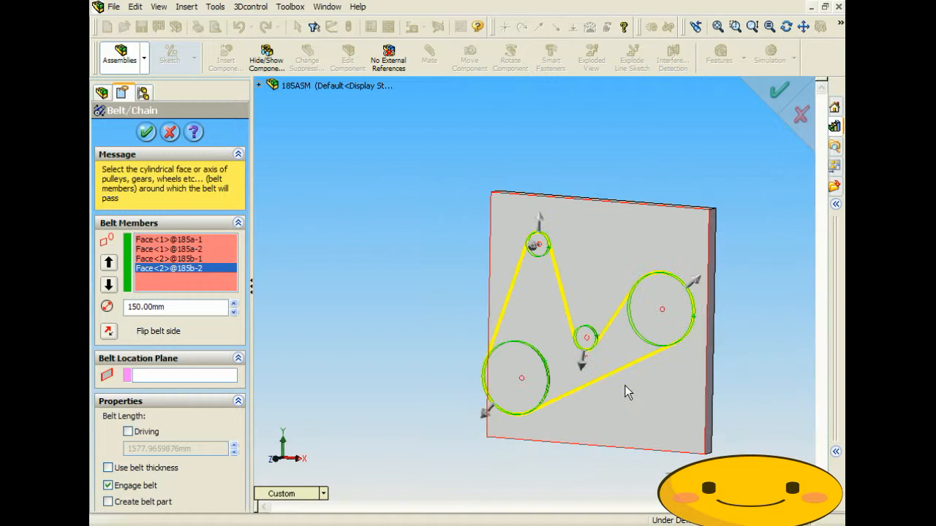
- Make the belt length driving at 2000 mm and finish Belt3
{"action": "left_click", "coordinate": [128, 432]}
{"action": "double_click", "coordinate": [206, 449]}
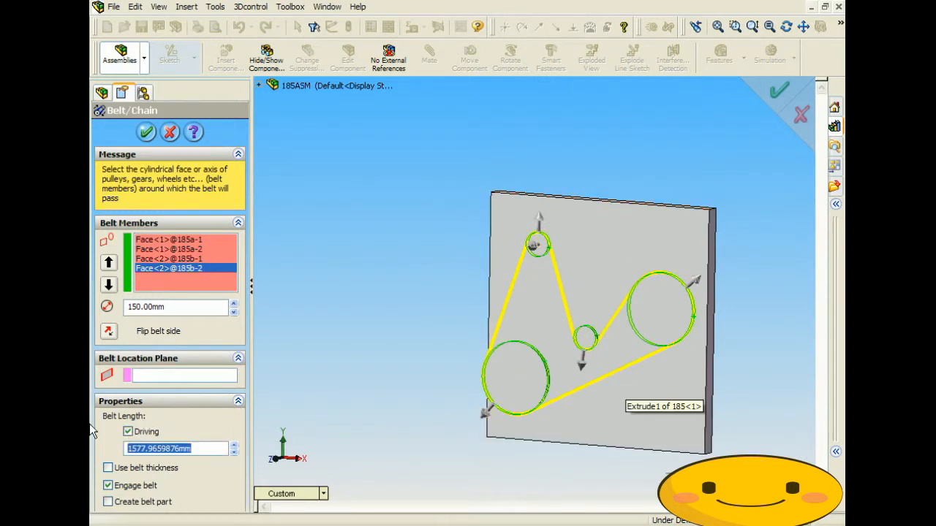
{"action": "type", "text": "200"}
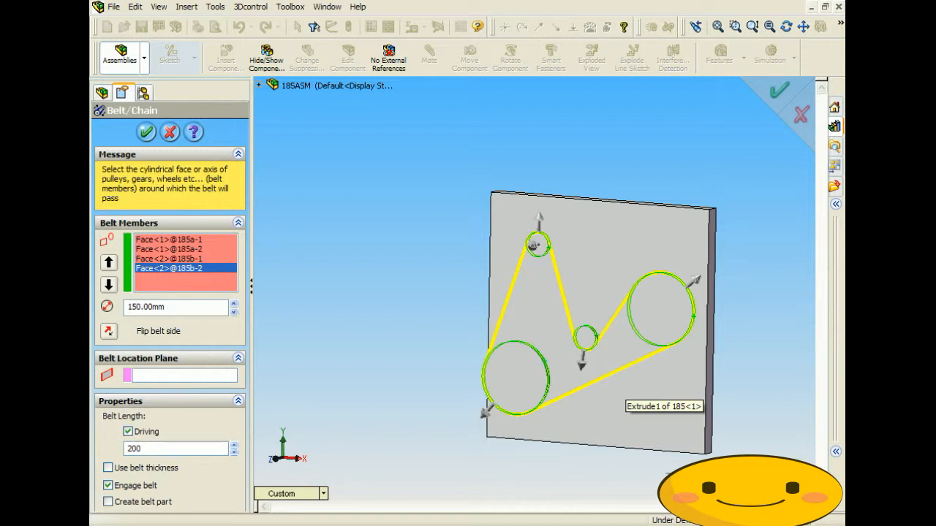
{"action": "type", "text": "0"}
{"action": "key", "text": "Return"}
{"action": "left_click", "coordinate": [198, 451]}
{"action": "key", "text": "Return"}
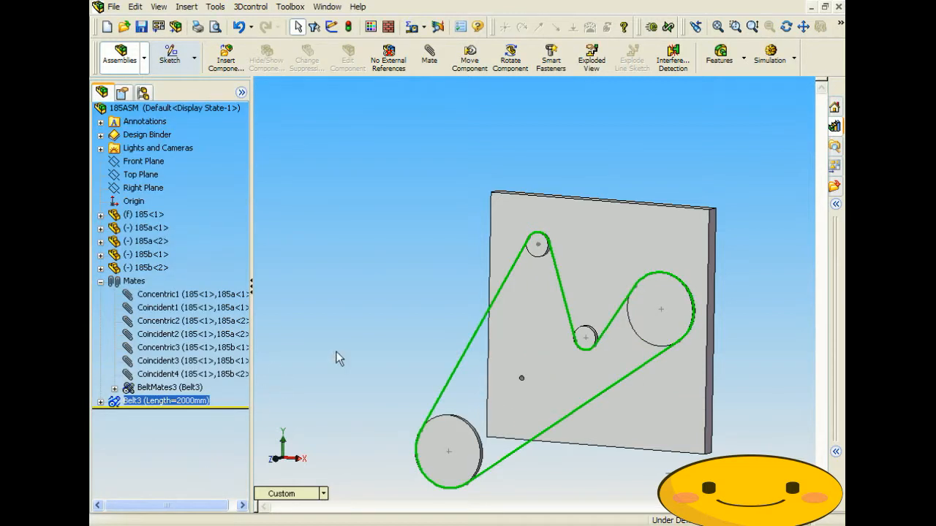
- Edit Belt3 to change its belt length from 2000 to 1300 mm
{"action": "middle_click_drag", "start_coordinate": [356, 345], "coordinate": [445, 389]}
{"action": "scroll", "coordinate": [500, 383], "scroll_direction": "down", "scroll_amount": 3}
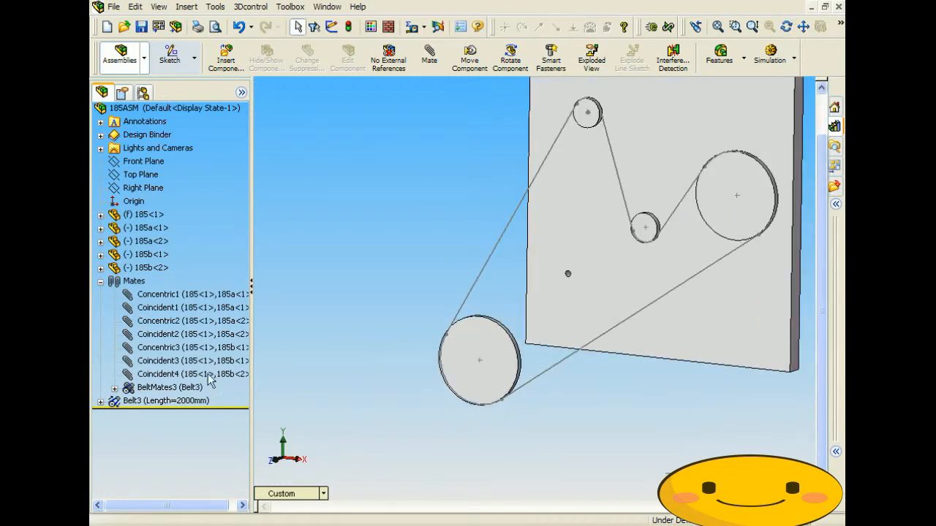
{"action": "right_click", "coordinate": [170, 407]}
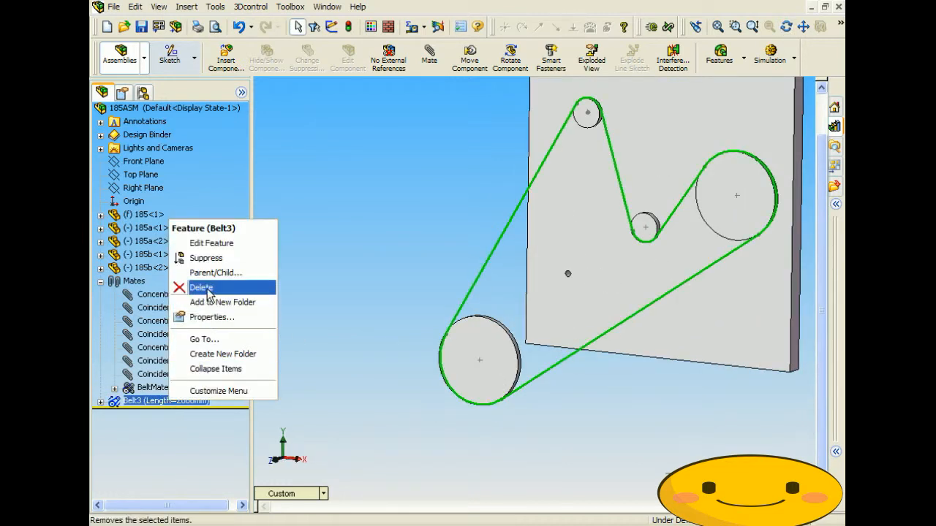
{"action": "left_click", "coordinate": [205, 251]}
{"action": "left_click_drag", "start_coordinate": [182, 448], "coordinate": [113, 449]}
{"action": "type", "text": "100"}
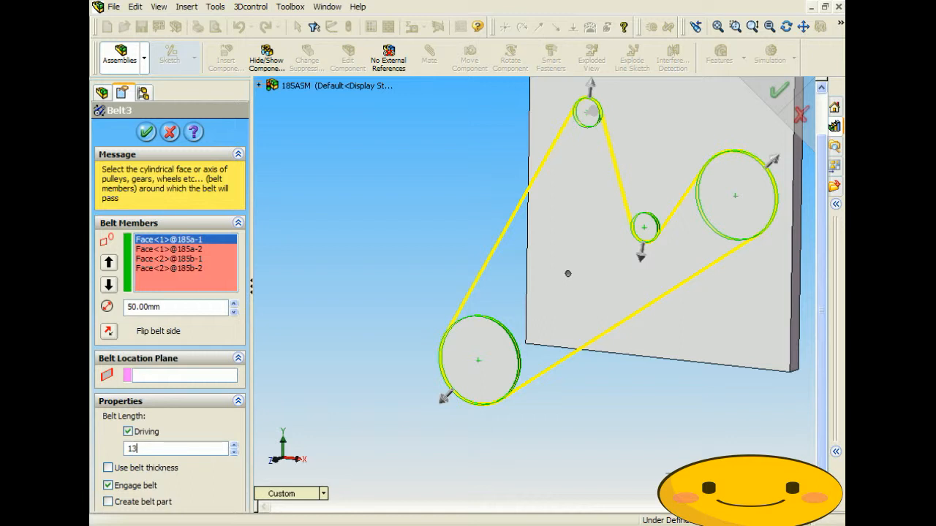
{"action": "key", "text": "Return"}
{"action": "left_click", "coordinate": [148, 133]}
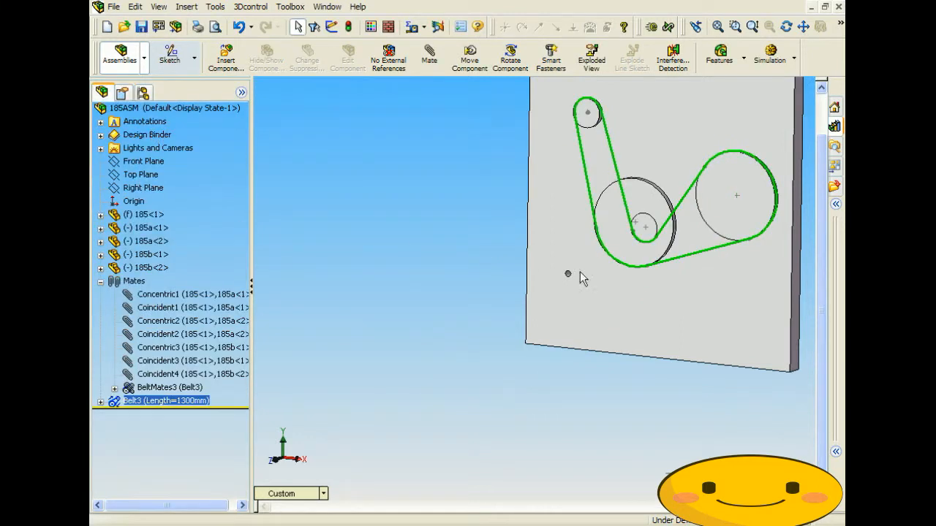
- Edit Belt3 again, setting its belt length to 1500 mm
{"action": "middle_click_drag", "start_coordinate": [582, 274], "coordinate": [613, 284]}
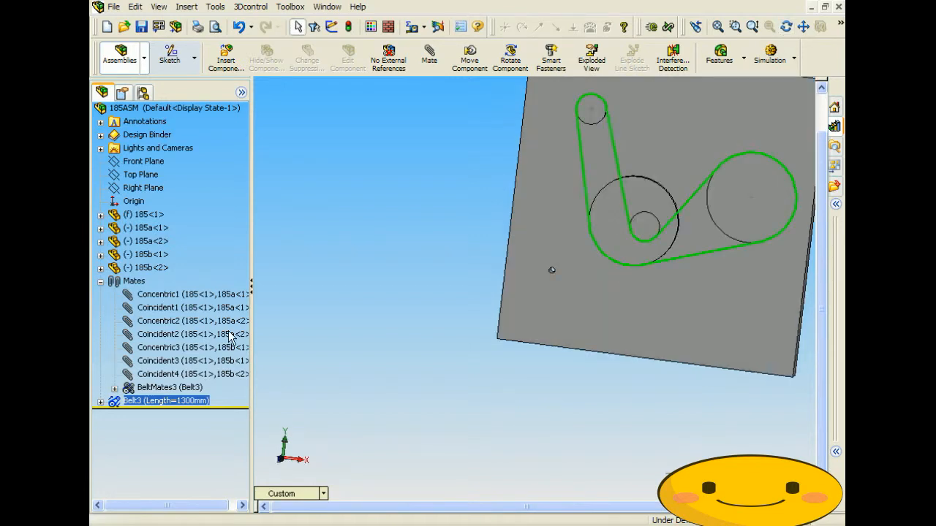
{"action": "right_click", "coordinate": [192, 400]}
{"action": "left_click", "coordinate": [232, 244]}
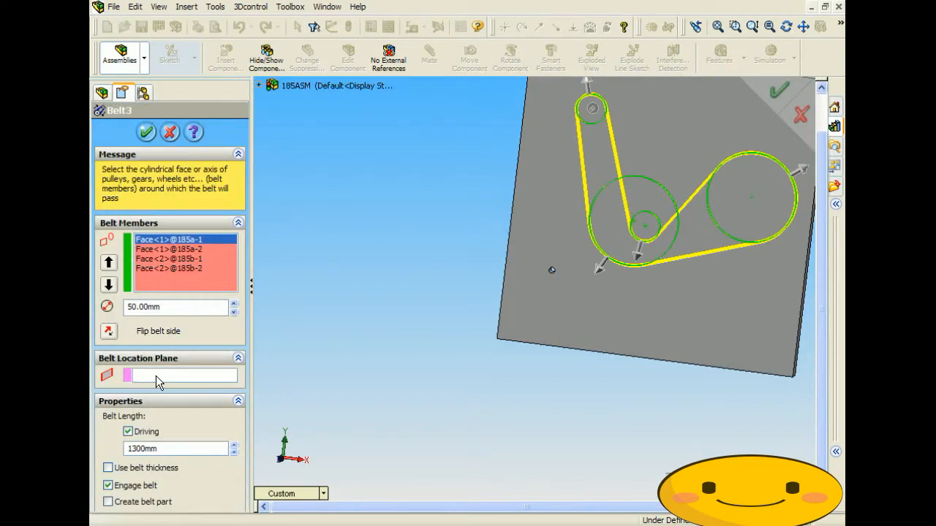
{"action": "double_click", "coordinate": [159, 449]}
{"action": "type", "text": "1500"}
{"action": "key", "text": "Return"}
{"action": "left_click", "coordinate": [146, 132]}
{"action": "middle_click_drag", "start_coordinate": [495, 307], "coordinate": [464, 304]}
{"action": "scroll", "coordinate": [465, 304], "scroll_direction": "up", "scroll_amount": 3}
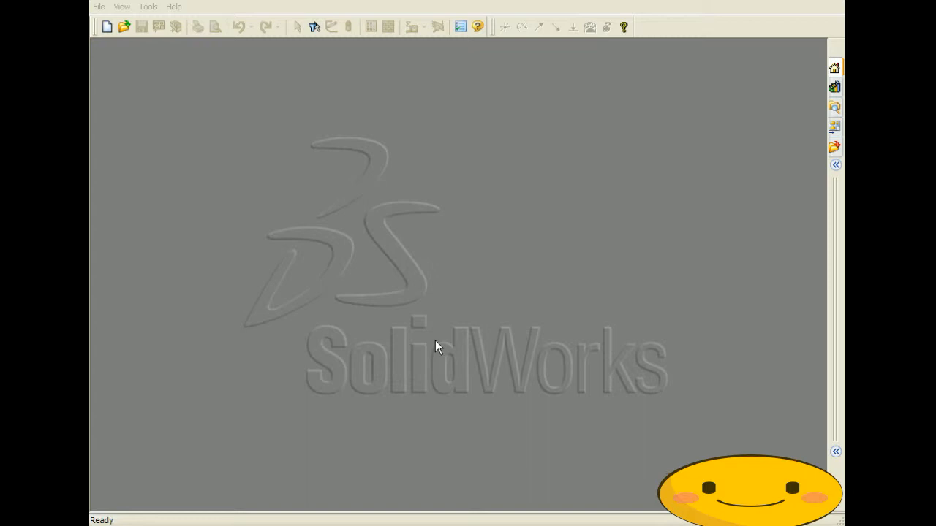
- Create a new drawing on an A - Landscape sheet without placing any model view
{"action": "left_click", "coordinate": [99, 7]}
{"action": "left_click", "coordinate": [114, 23]}
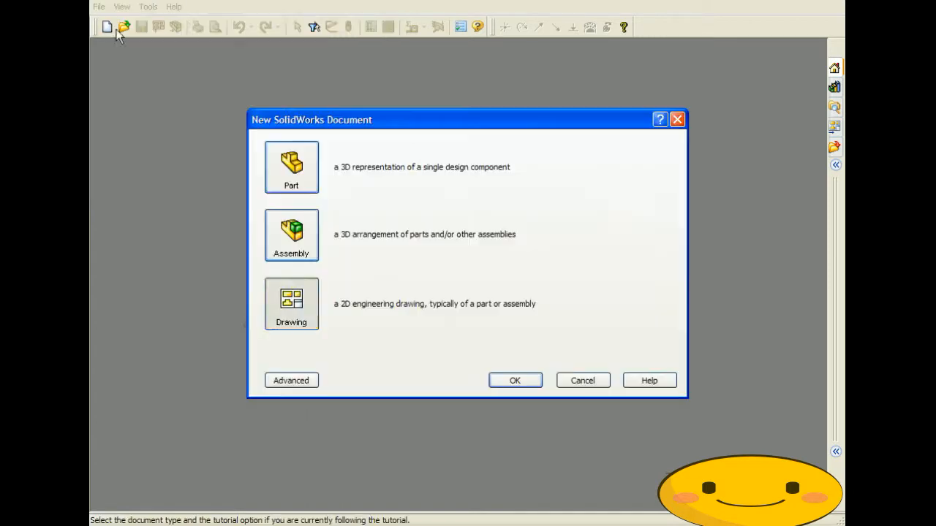
{"action": "left_click", "coordinate": [526, 380]}
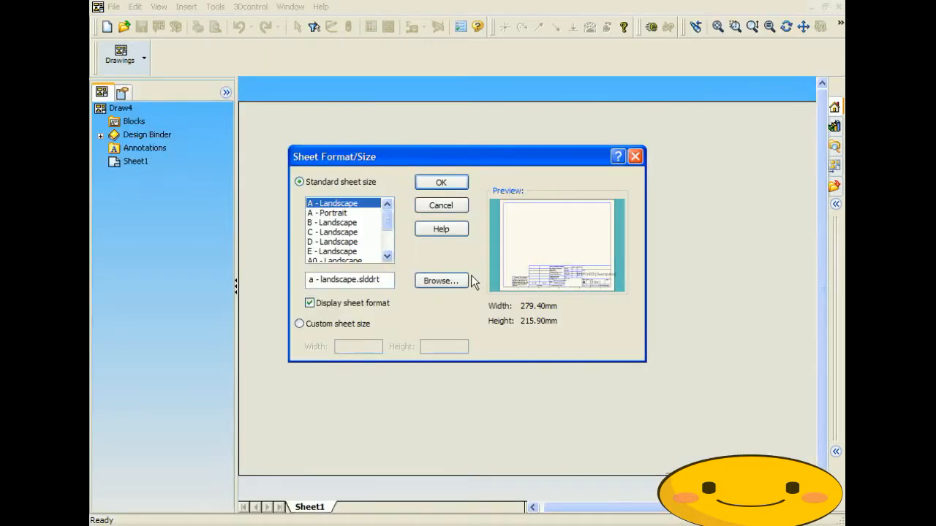
{"action": "left_click", "coordinate": [441, 182]}
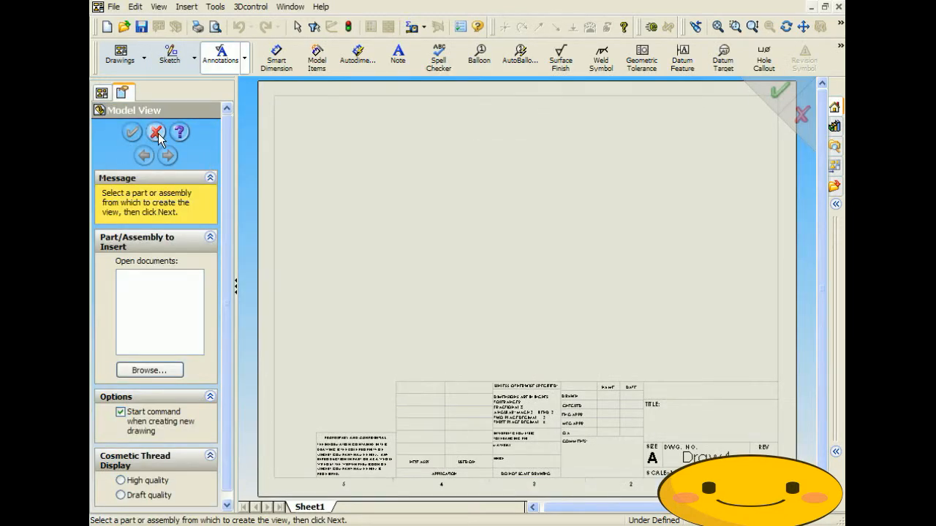
{"action": "left_click", "coordinate": [157, 132]}
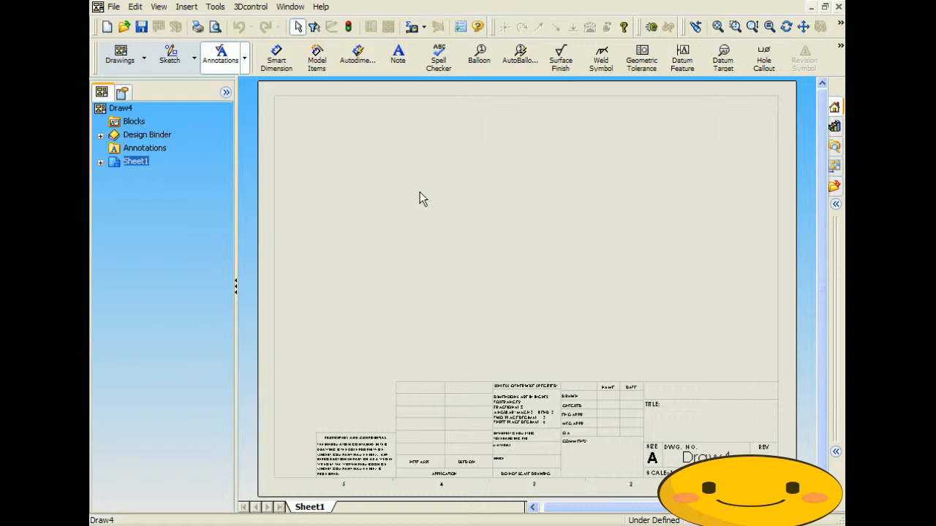
- Expand Sheet1 and start editing Sheet Format1
{"action": "left_click", "coordinate": [100, 163]}
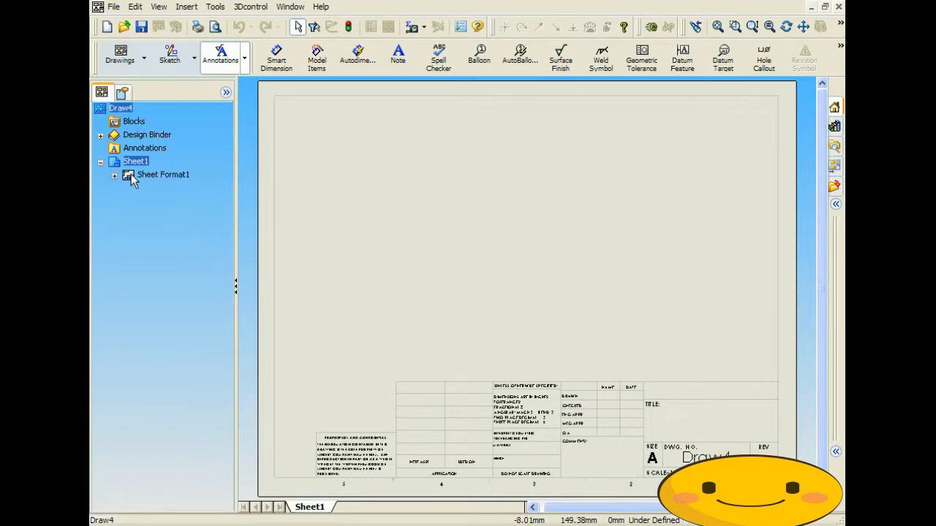
{"action": "double_click", "coordinate": [131, 175]}
{"action": "scroll", "coordinate": [567, 440], "scroll_direction": "down", "scroll_amount": 2}
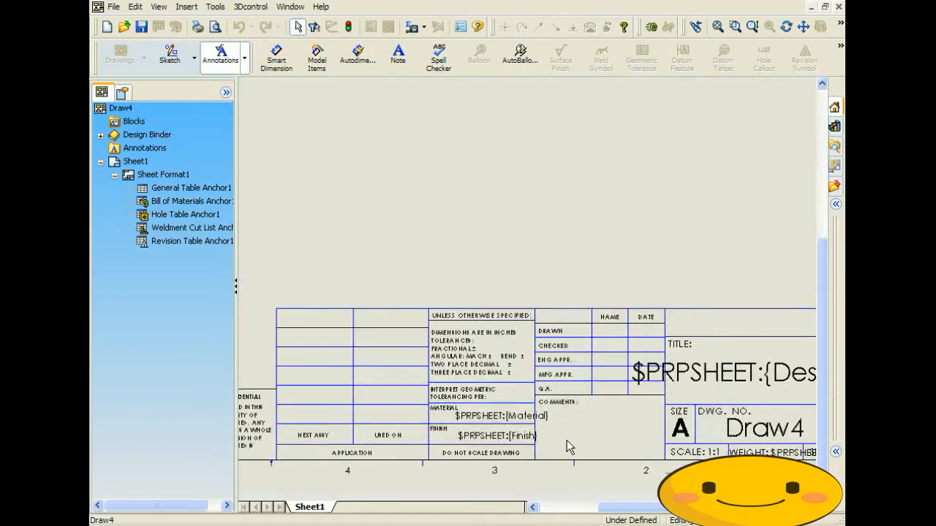
{"action": "scroll", "coordinate": [567, 441], "scroll_direction": "down", "scroll_amount": 2}
{"action": "scroll", "coordinate": [454, 365], "scroll_direction": "down", "scroll_amount": 3}
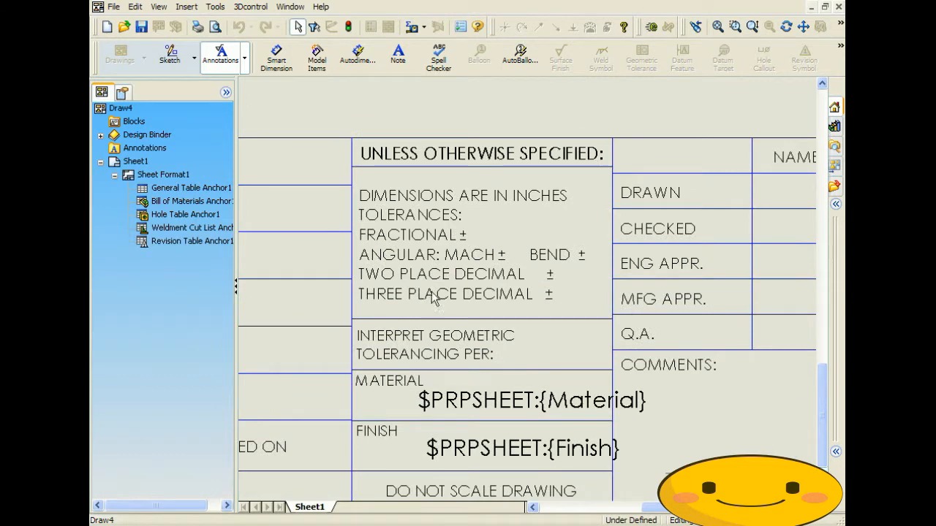
- Copy the title block's tolerances note text, then clear the selection
{"action": "double_click", "coordinate": [406, 250]}
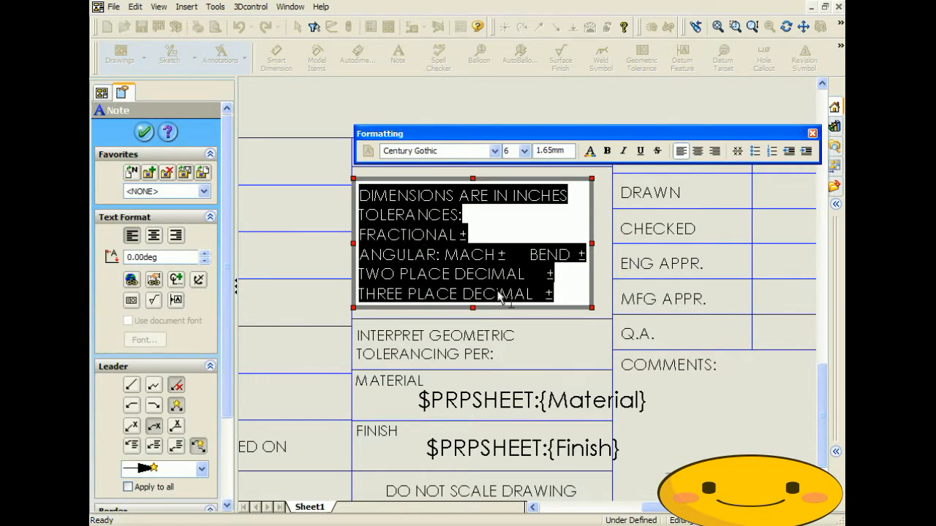
{"action": "right_click", "coordinate": [451, 266]}
{"action": "left_click", "coordinate": [473, 304]}
{"action": "left_click", "coordinate": [812, 133]}
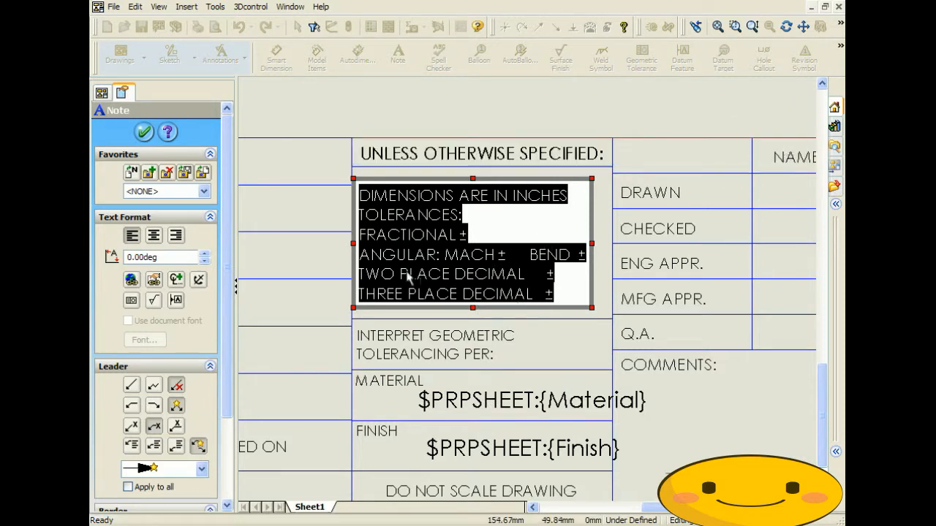
{"action": "left_click", "coordinate": [144, 133]}
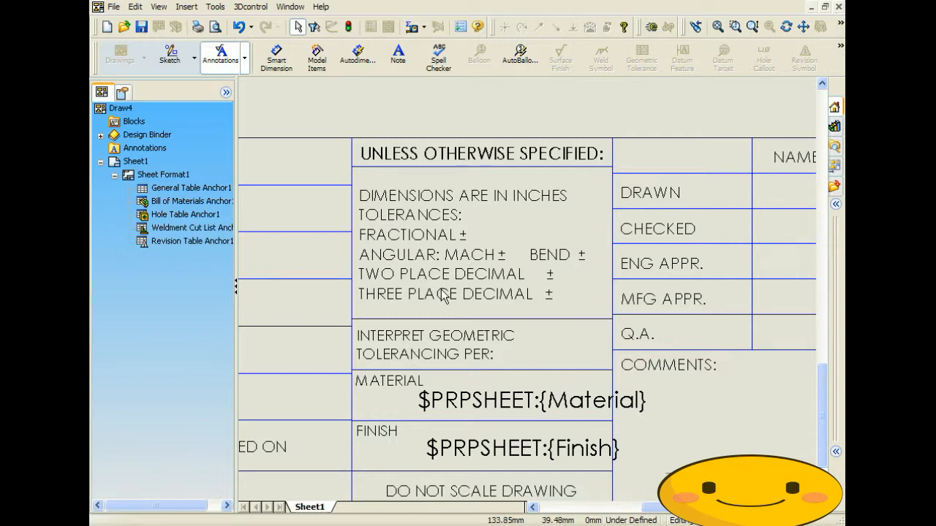
{"action": "left_click", "coordinate": [352, 119]}
{"action": "scroll", "coordinate": [351, 119], "scroll_direction": "up", "scroll_amount": 5}
{"action": "scroll", "coordinate": [602, 354], "scroll_direction": "up", "scroll_amount": 2}
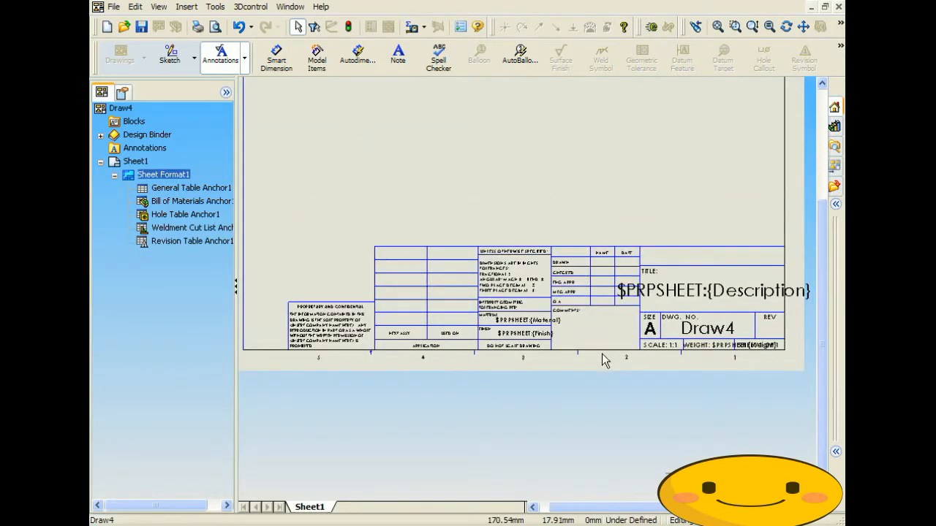
{"action": "scroll", "coordinate": [601, 354], "scroll_direction": "down", "scroll_amount": 3}
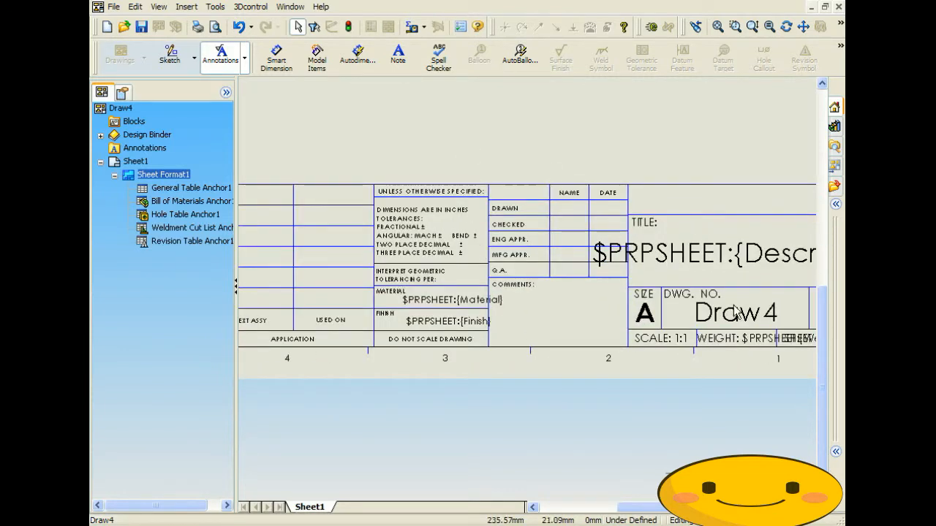
{"action": "scroll", "coordinate": [745, 294], "scroll_direction": "down", "scroll_amount": 2}
{"action": "scroll", "coordinate": [741, 272], "scroll_direction": "down", "scroll_amount": 1}
{"action": "scroll", "coordinate": [592, 274], "scroll_direction": "up", "scroll_amount": 4}
{"action": "scroll", "coordinate": [452, 267], "scroll_direction": "down", "scroll_amount": 2}
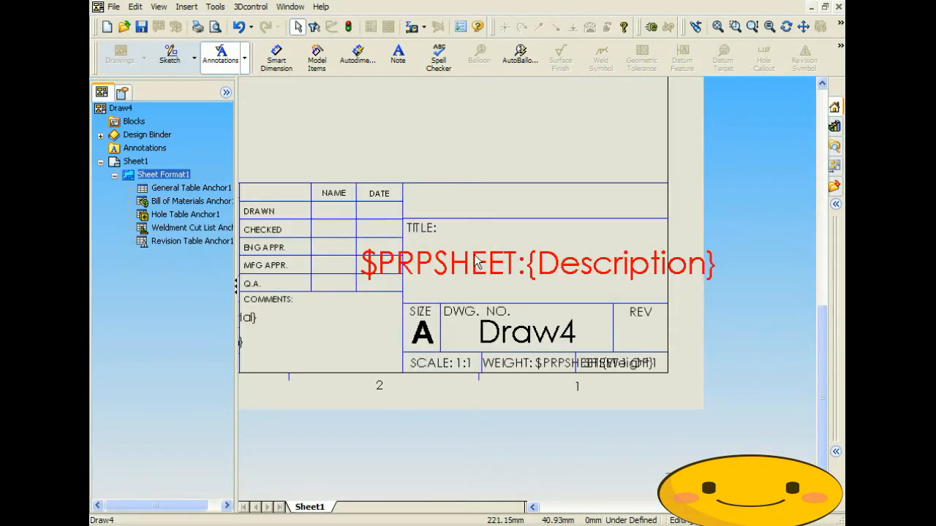
{"action": "scroll", "coordinate": [452, 267], "scroll_direction": "up", "scroll_amount": 2}
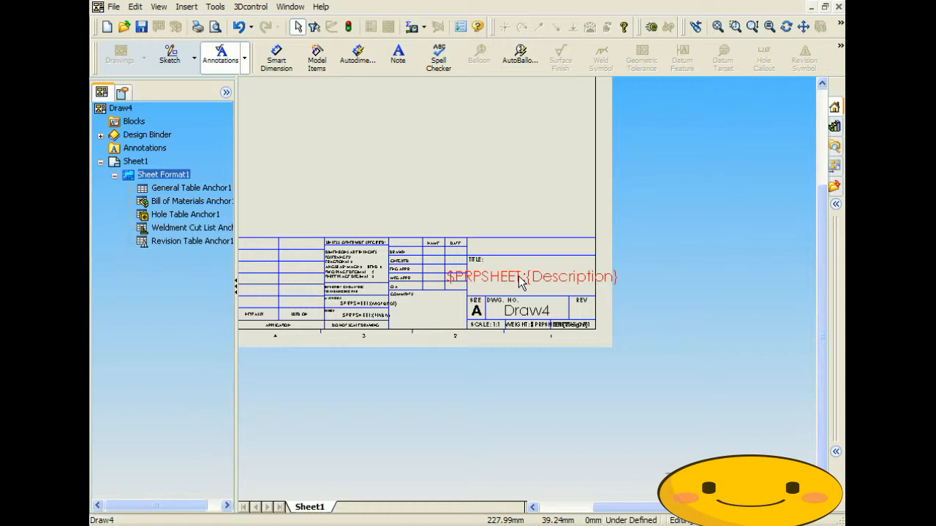
- Back on Sheet1, add a note near the top-left containing the pasted tolerances text
{"action": "double_click", "coordinate": [126, 162]}
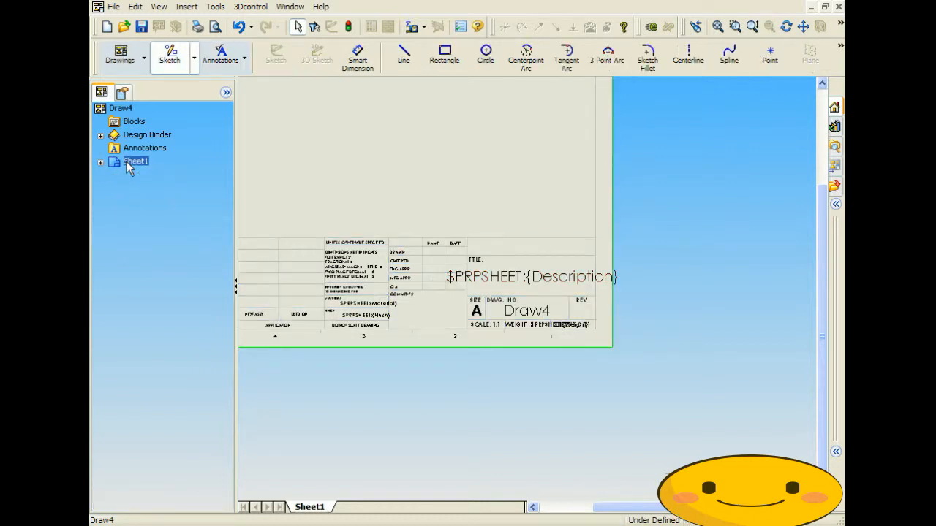
{"action": "scroll", "coordinate": [369, 159], "scroll_direction": "up", "scroll_amount": 5}
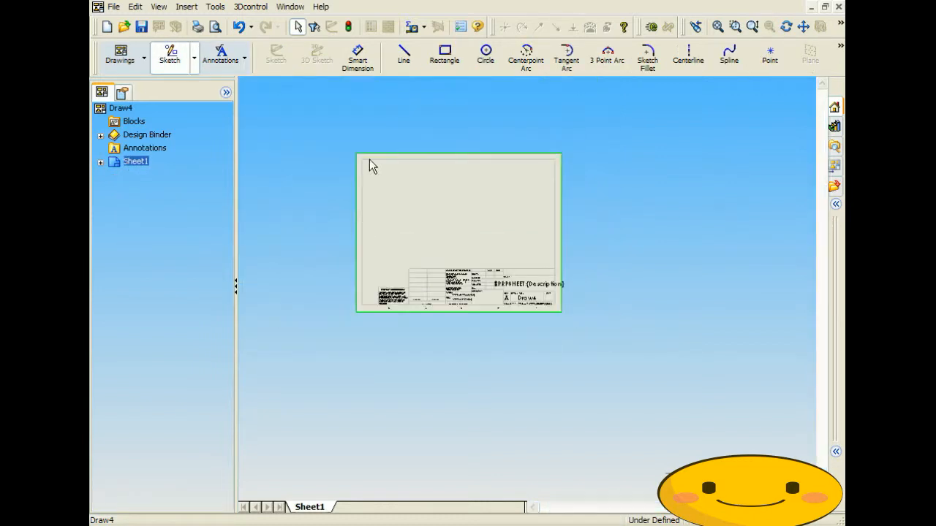
{"action": "left_click", "coordinate": [221, 60]}
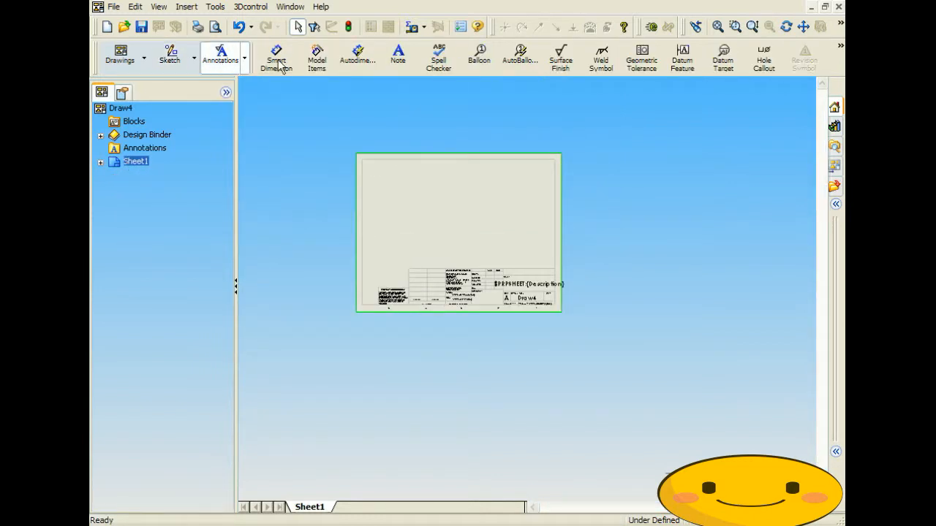
{"action": "left_click", "coordinate": [398, 56]}
{"action": "key", "text": "f"}
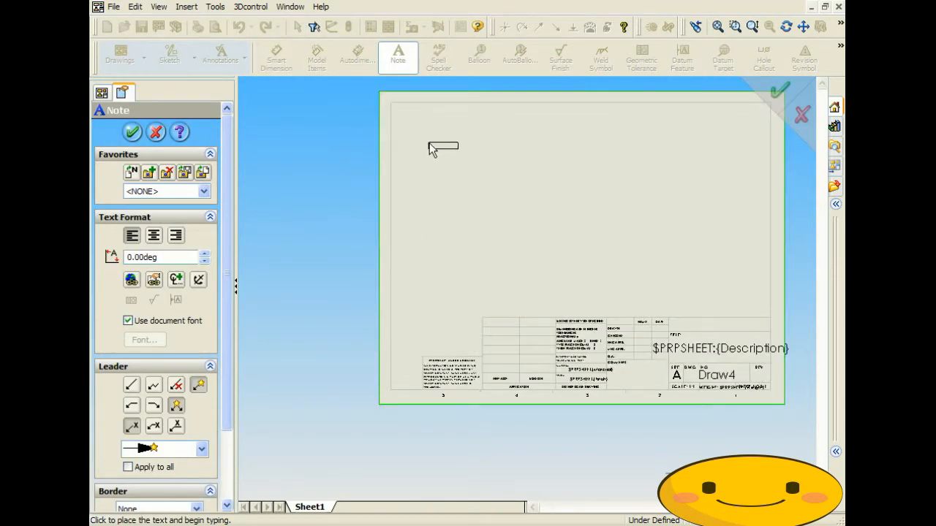
{"action": "left_click", "coordinate": [424, 141]}
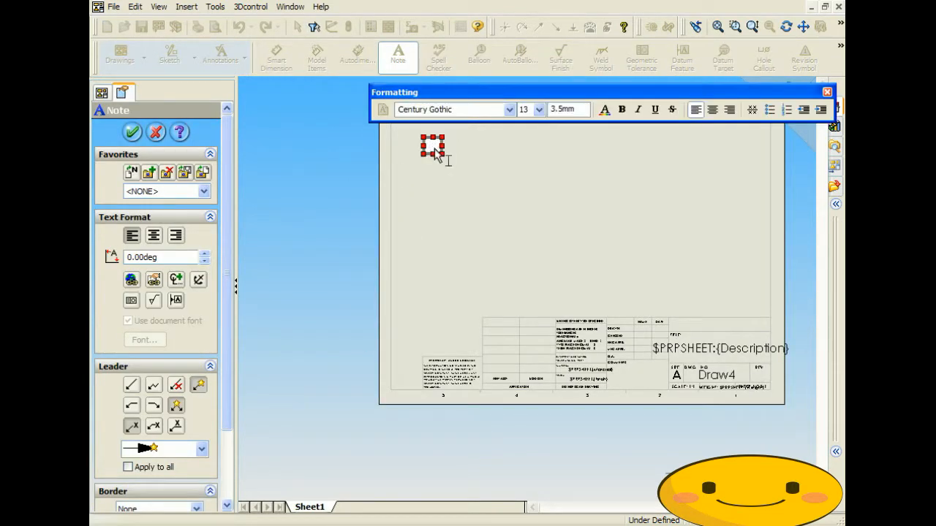
{"action": "right_click", "coordinate": [434, 150]}
{"action": "left_click", "coordinate": [468, 199]}
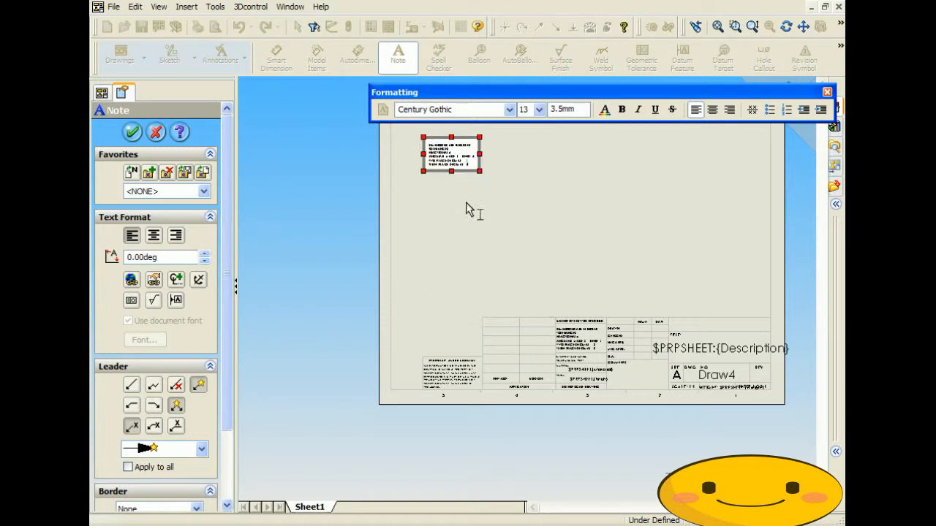
{"action": "left_click", "coordinate": [468, 173]}
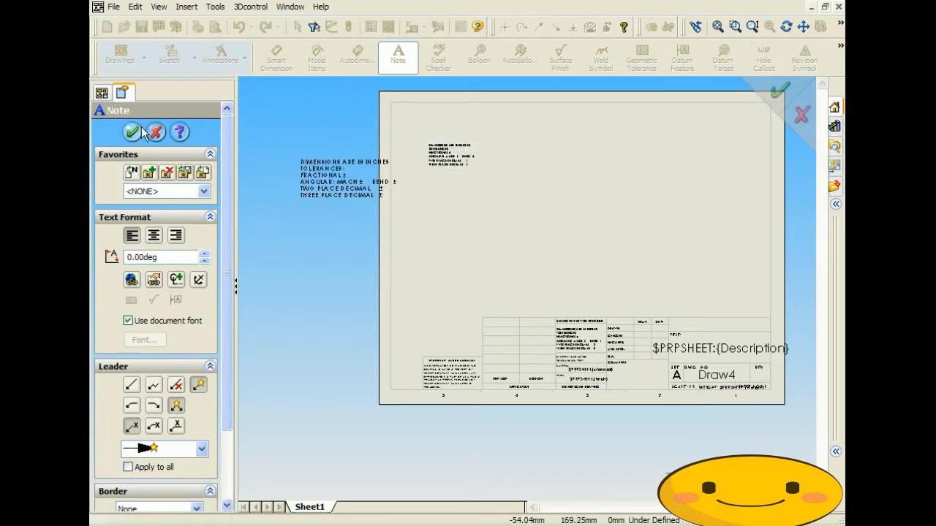
{"action": "left_click", "coordinate": [156, 133]}
- Enlarge the pasted note's text box
{"action": "double_click", "coordinate": [468, 161]}
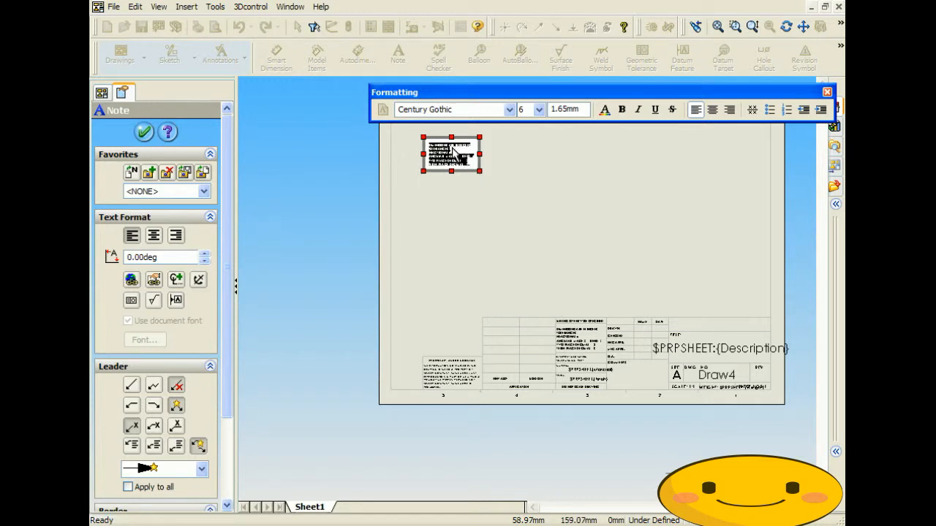
{"action": "left_click_drag", "start_coordinate": [480, 171], "coordinate": [548, 241]}
{"action": "left_click", "coordinate": [479, 172]}
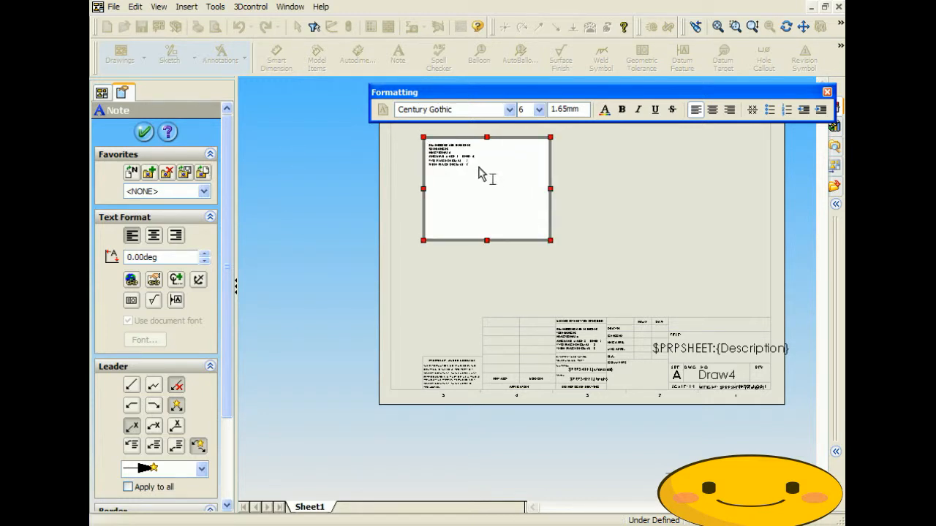
{"action": "left_click", "coordinate": [609, 162]}
{"action": "scroll", "coordinate": [449, 152], "scroll_direction": "down", "scroll_amount": 5}
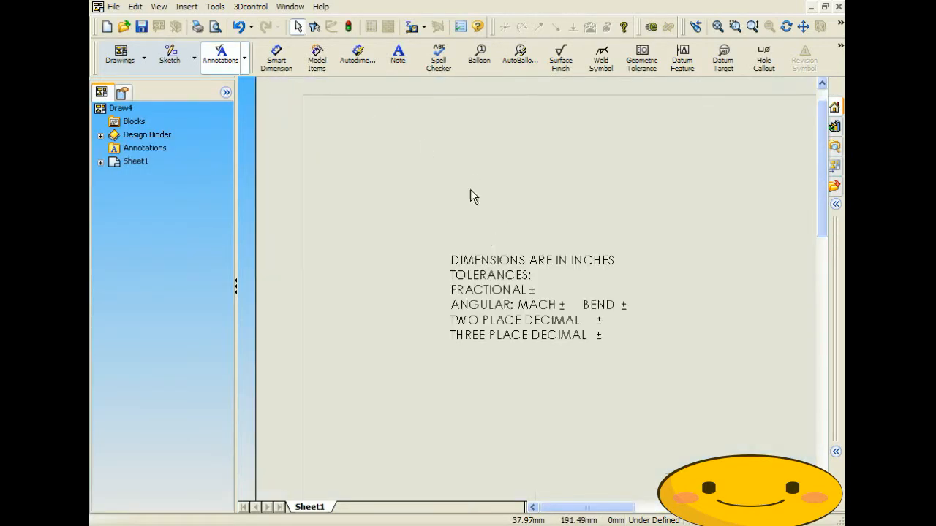
- Remove the ± signs, the ANGULAR: MACH ± BEND ± line and the TOLERANCES colon from the note
{"action": "double_click", "coordinate": [511, 327]}
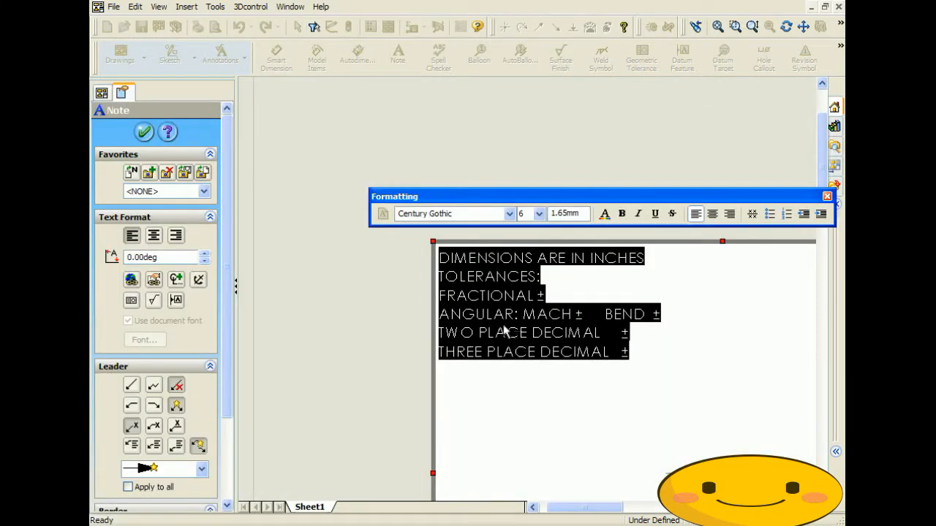
{"action": "left_click", "coordinate": [567, 276]}
{"action": "left_click", "coordinate": [546, 294]}
{"action": "key", "text": "BackSpace"}
{"action": "key", "text": "BackSpace"}
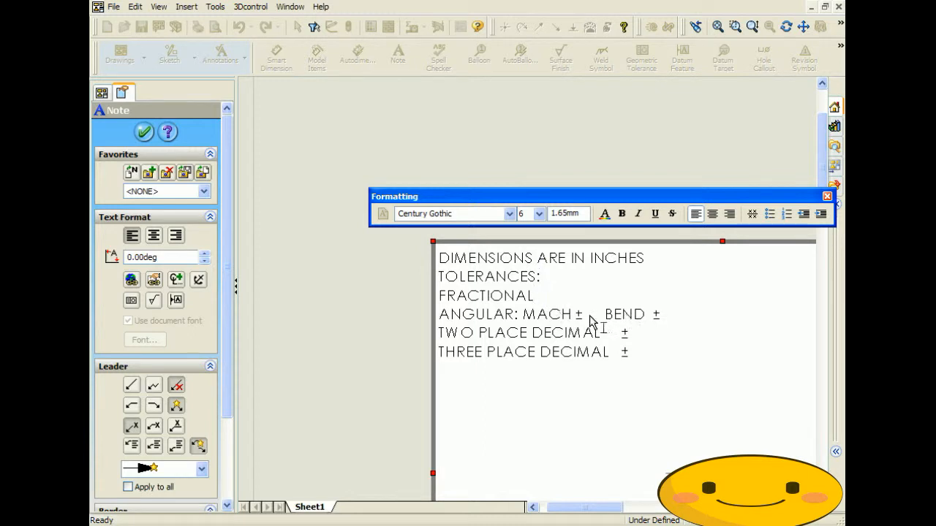
{"action": "left_click_drag", "start_coordinate": [673, 317], "coordinate": [436, 320]}
{"action": "key", "text": "Delete"}
{"action": "left_click", "coordinate": [638, 336]}
{"action": "key", "text": "BackSpace"}
{"action": "left_click", "coordinate": [642, 356]}
{"action": "key", "text": "BackSpace"}
{"action": "left_click", "coordinate": [549, 283]}
{"action": "key", "text": "BackSpace"}
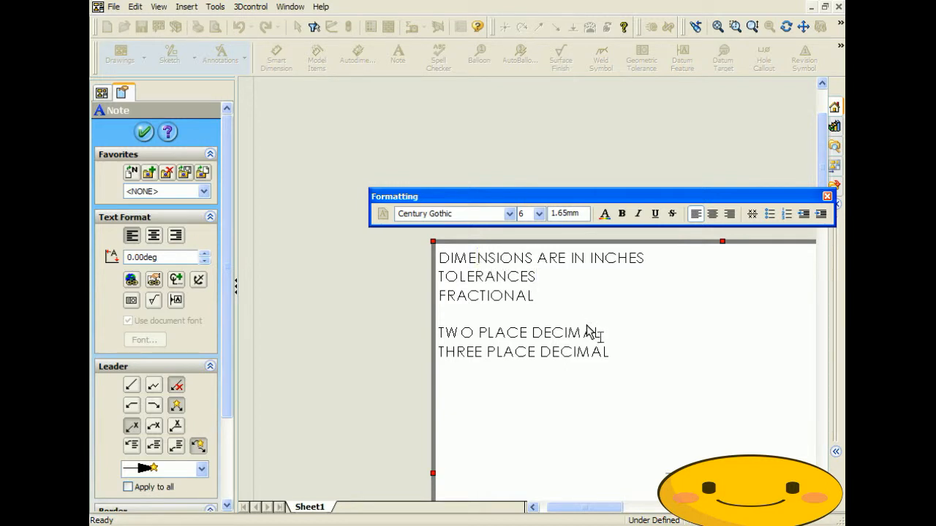
- Misspell DIMENSIONS, TOLERANCES, FRACTIONAL and PLACE by deleting one letter from each
{"action": "key", "text": "Delete"}
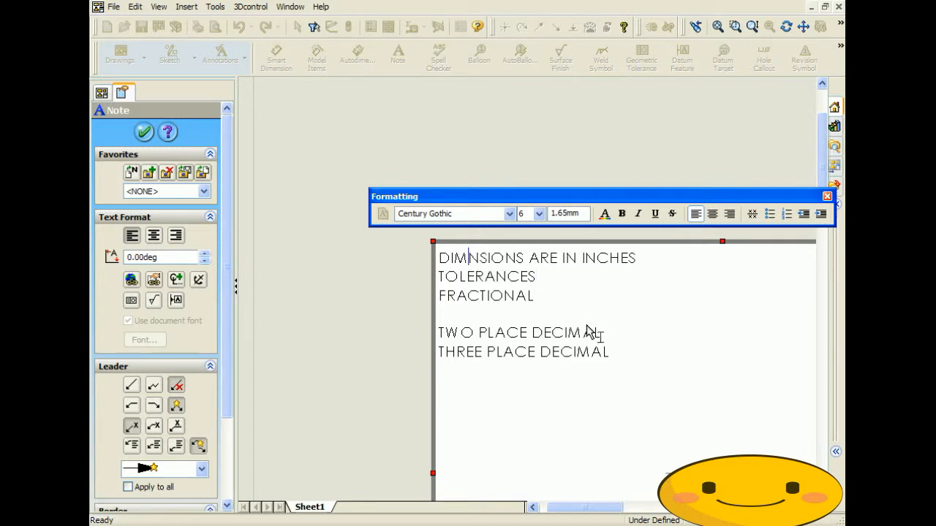
{"action": "left_click", "coordinate": [483, 278]}
{"action": "key", "text": "Delete"}
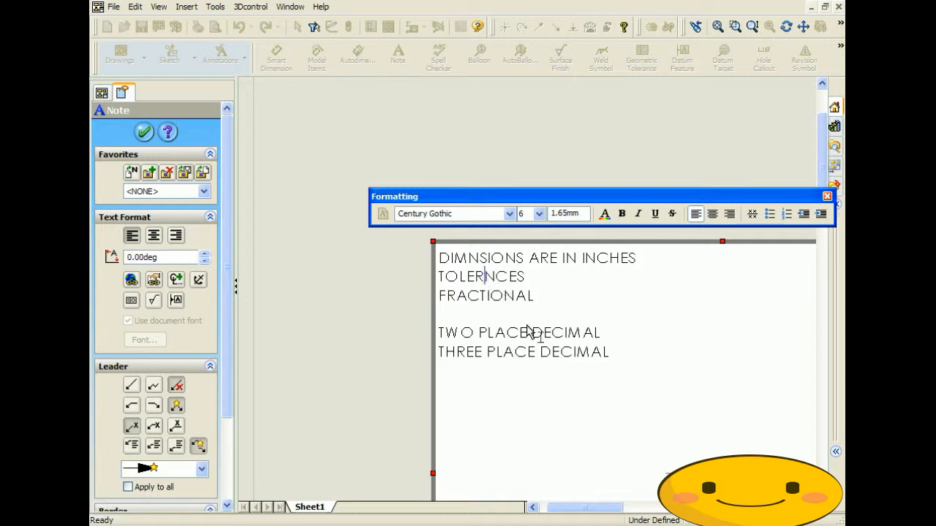
{"action": "left_click", "coordinate": [517, 296]}
{"action": "key", "text": "Delete"}
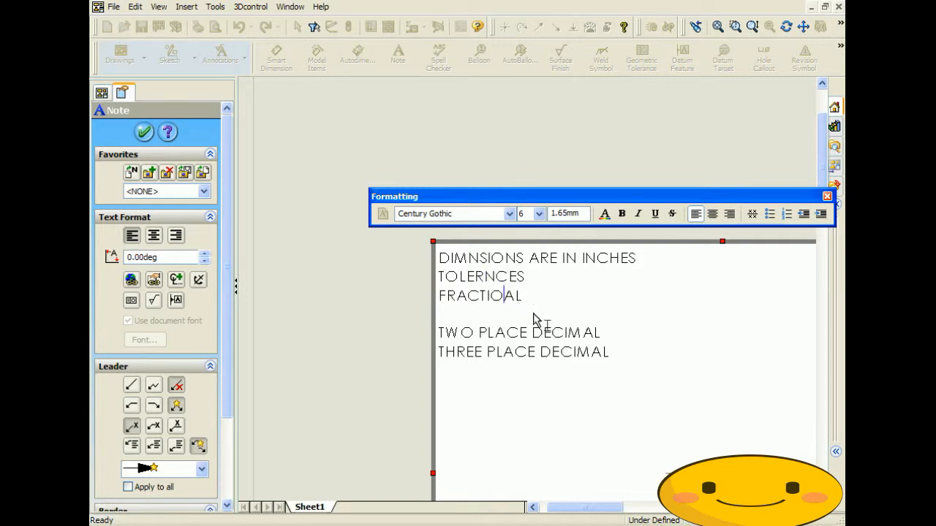
{"action": "left_click", "coordinate": [505, 351]}
{"action": "key", "text": "Delete"}
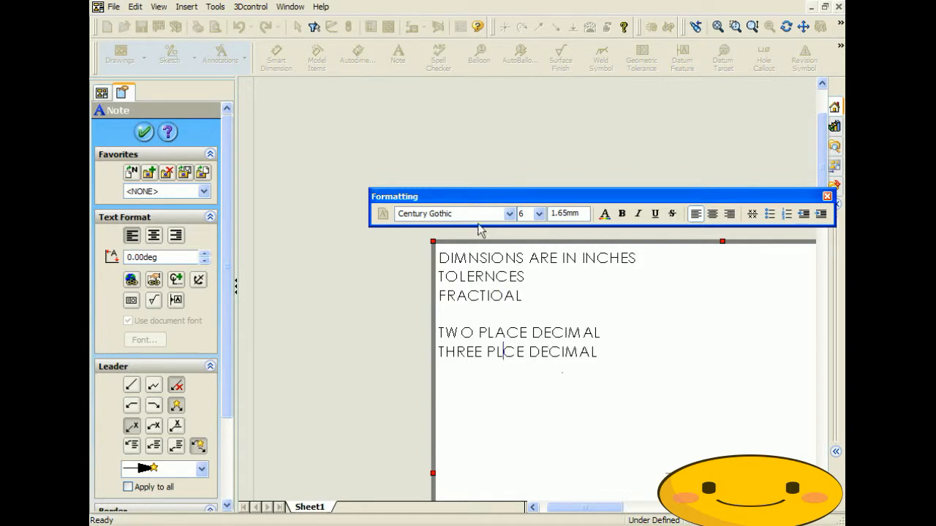
{"action": "left_click", "coordinate": [143, 132]}
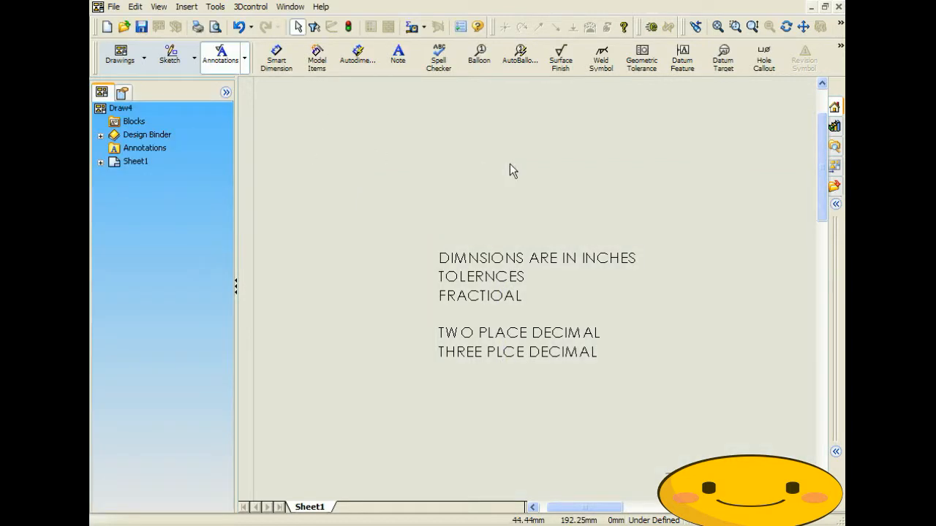
- Spell-check the note, correcting DIMENSIONS, TOLERANCES, FRACTIONAL and PLACE
{"action": "left_click", "coordinate": [440, 59]}
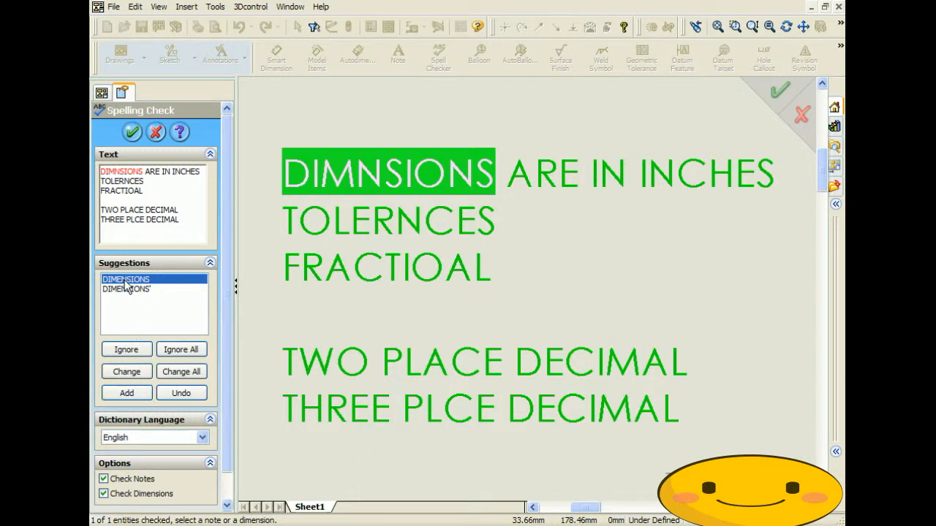
{"action": "left_click", "coordinate": [127, 373]}
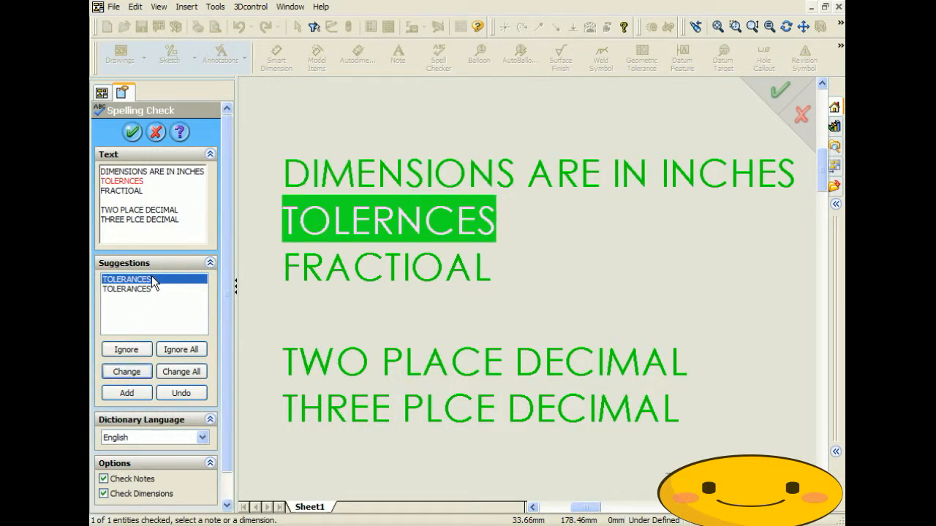
{"action": "left_click", "coordinate": [129, 373]}
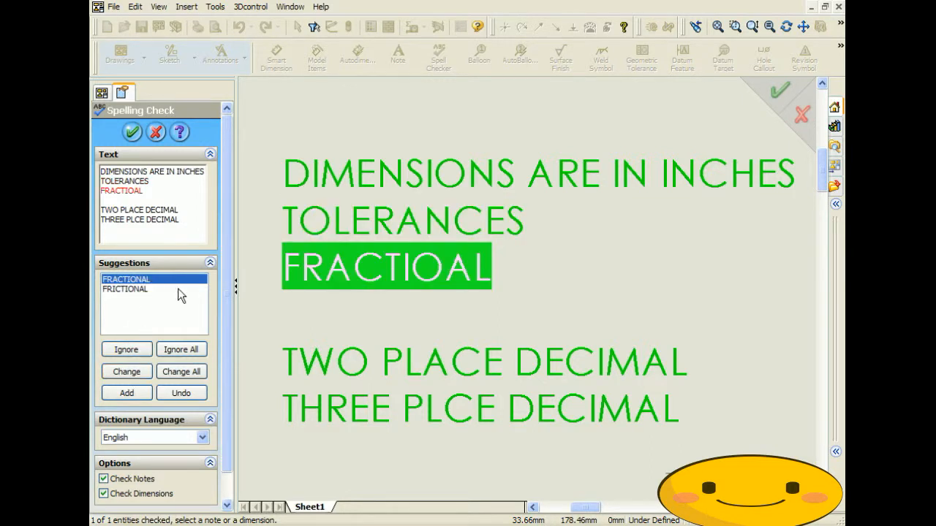
{"action": "left_click", "coordinate": [126, 372]}
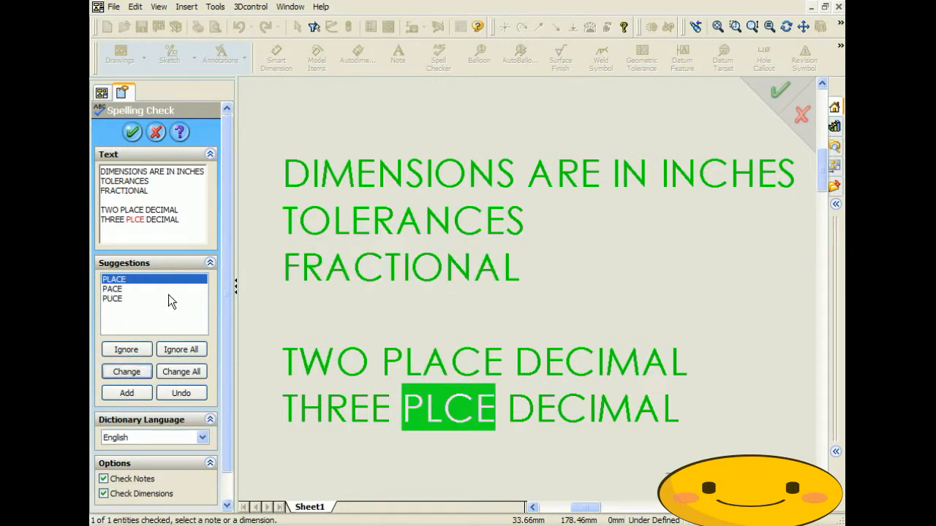
{"action": "left_click", "coordinate": [131, 373]}
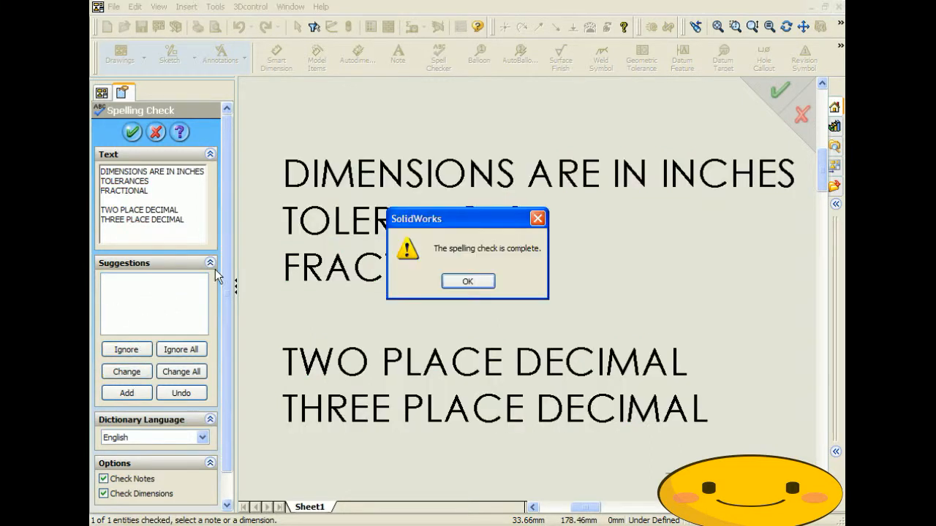
{"action": "left_click", "coordinate": [467, 282]}
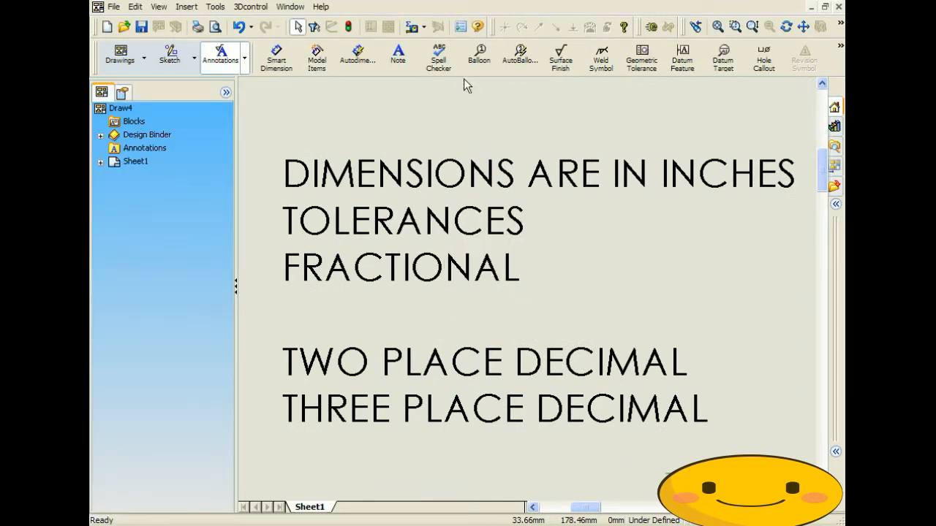
- Rerun the spelling check to confirm no errors remain
{"action": "left_click", "coordinate": [440, 62]}
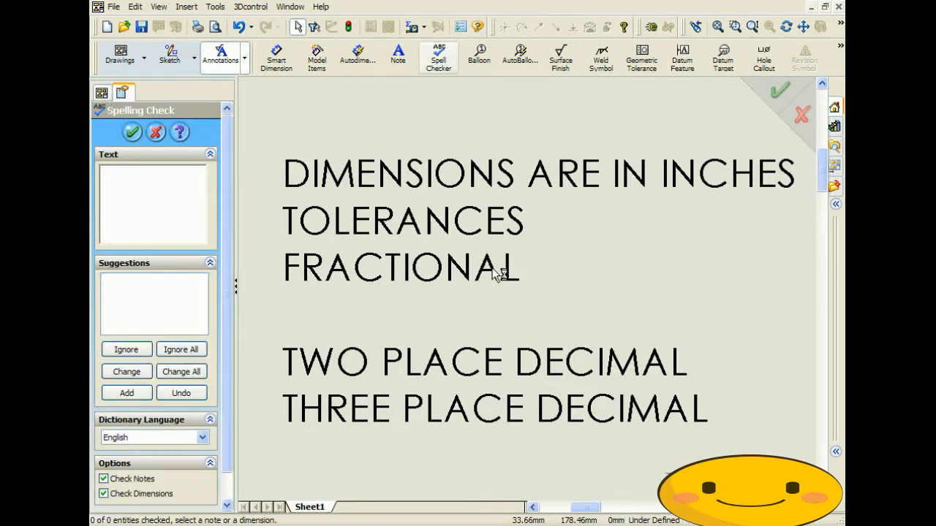
{"action": "left_click", "coordinate": [490, 267]}
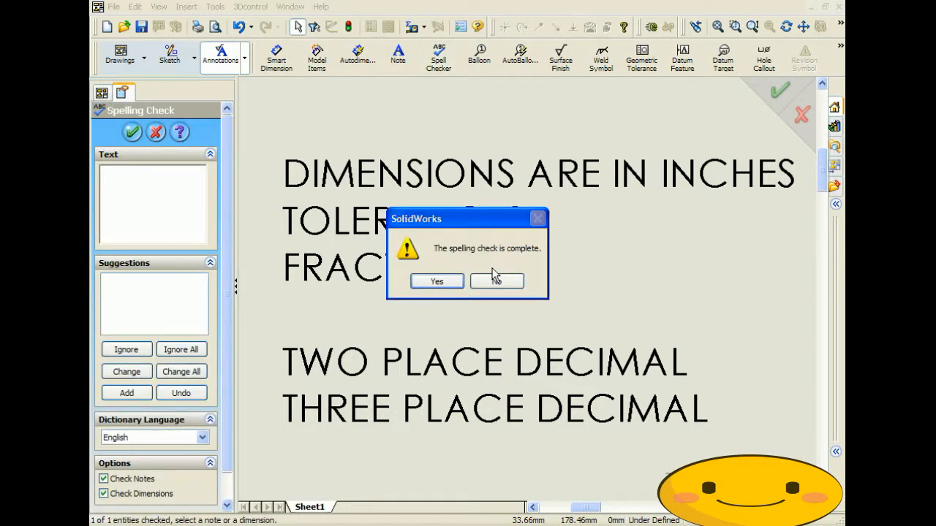
{"action": "left_click", "coordinate": [448, 281]}
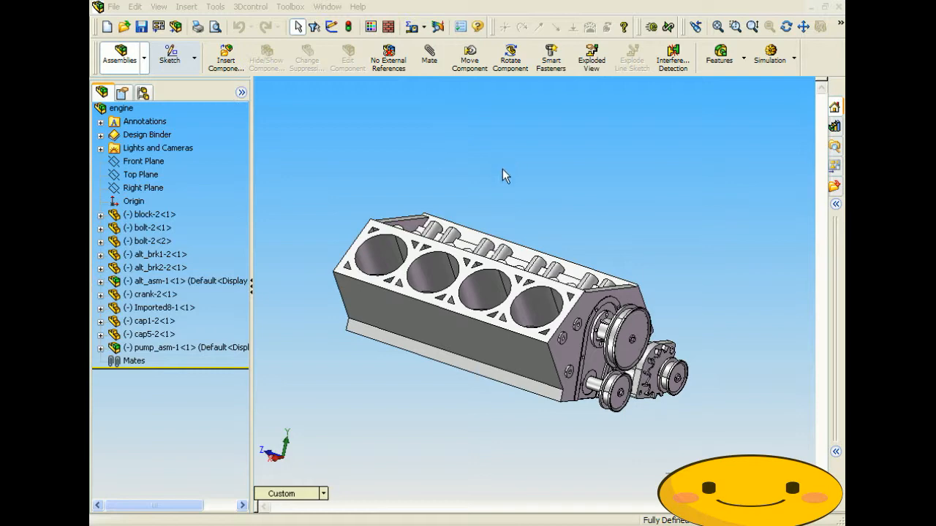
- Orbit the engine assembly to a tilted view from above the block
{"action": "middle_click_drag", "start_coordinate": [507, 218], "coordinate": [550, 265]}
{"action": "middle_click_drag", "start_coordinate": [484, 267], "coordinate": [453, 281]}
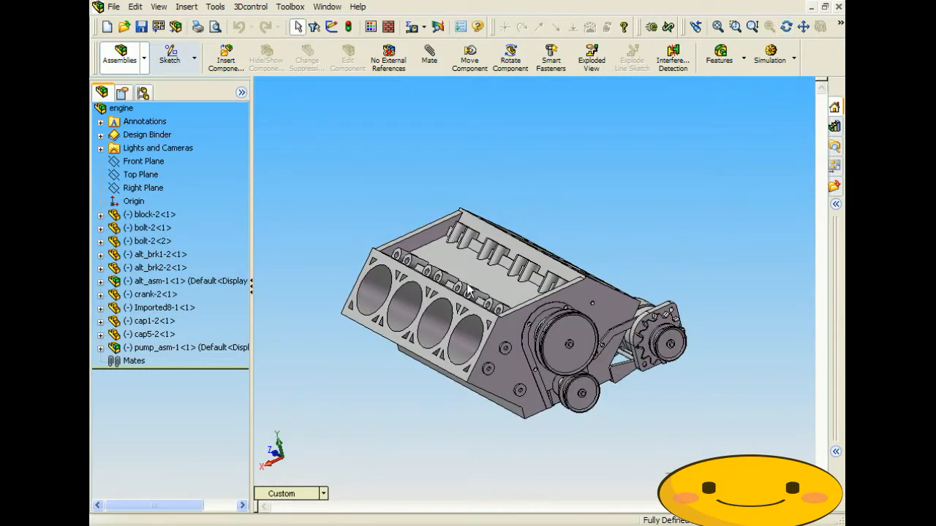
{"action": "middle_click_drag", "start_coordinate": [471, 291], "coordinate": [501, 364]}
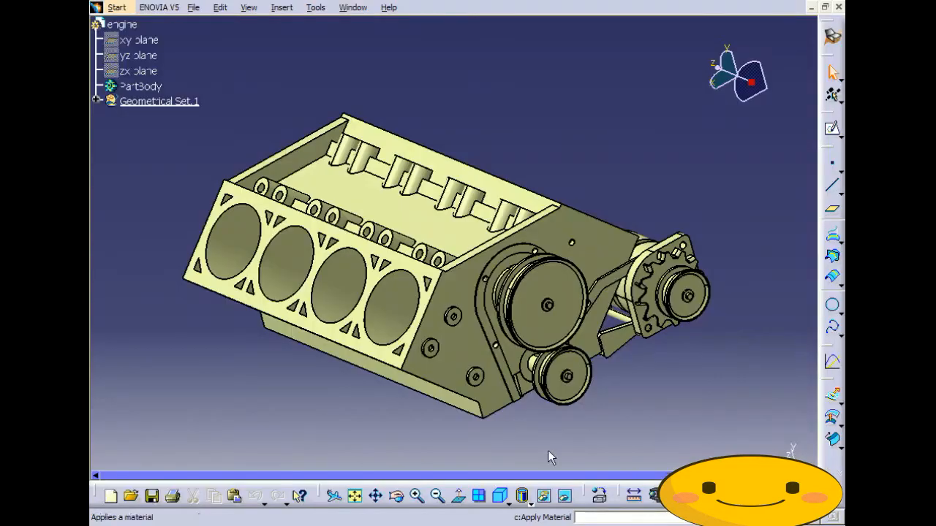
- Rotate the engine model to inspect it from its other side
{"action": "middle_click_drag", "start_coordinate": [475, 292], "coordinate": [585, 378]}
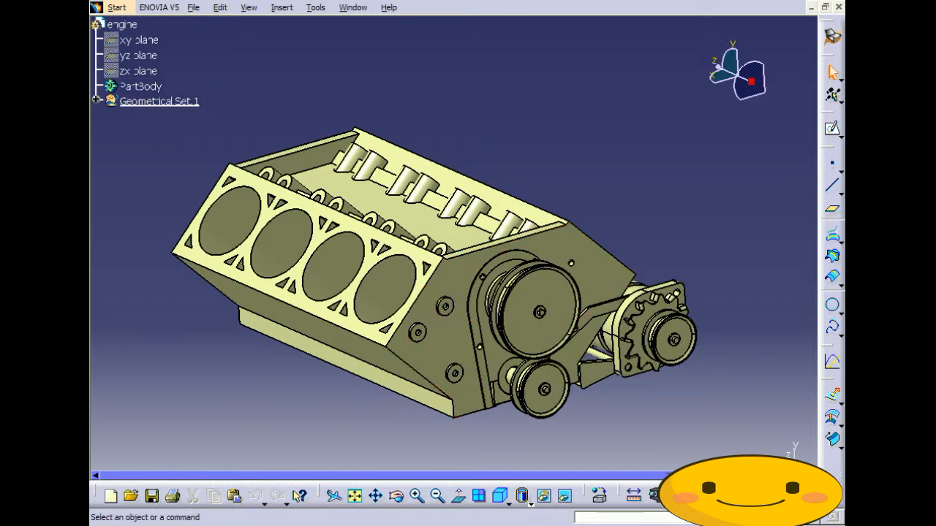
{"action": "middle_click_drag", "start_coordinate": [541, 387], "coordinate": [512, 461]}
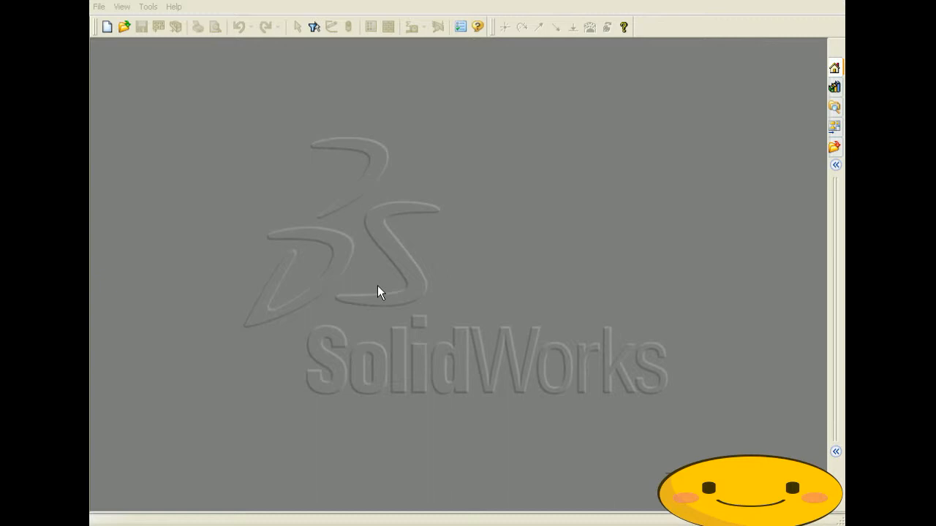
- Open the recent 90_Wheel.SLDASM, dismiss the broken-mates report, and orbit the wheel
{"action": "left_click", "coordinate": [99, 6]}
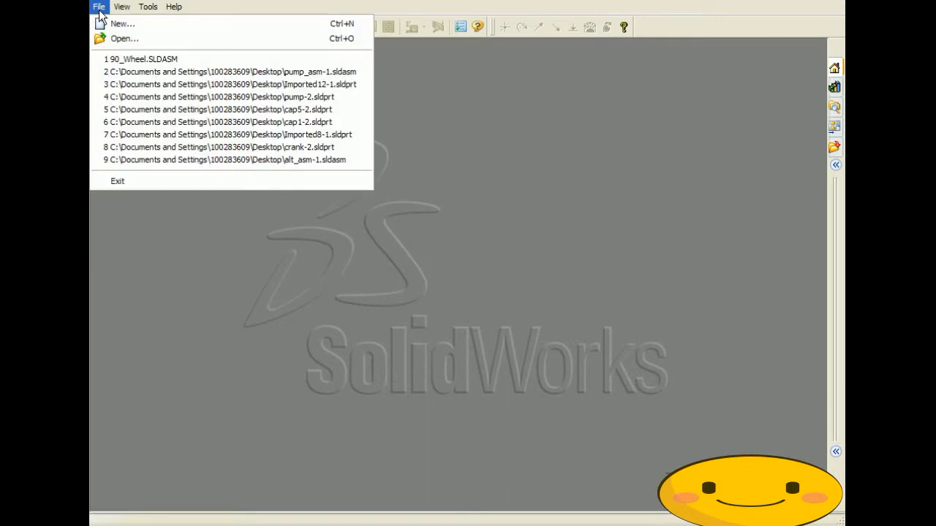
{"action": "left_click", "coordinate": [177, 63]}
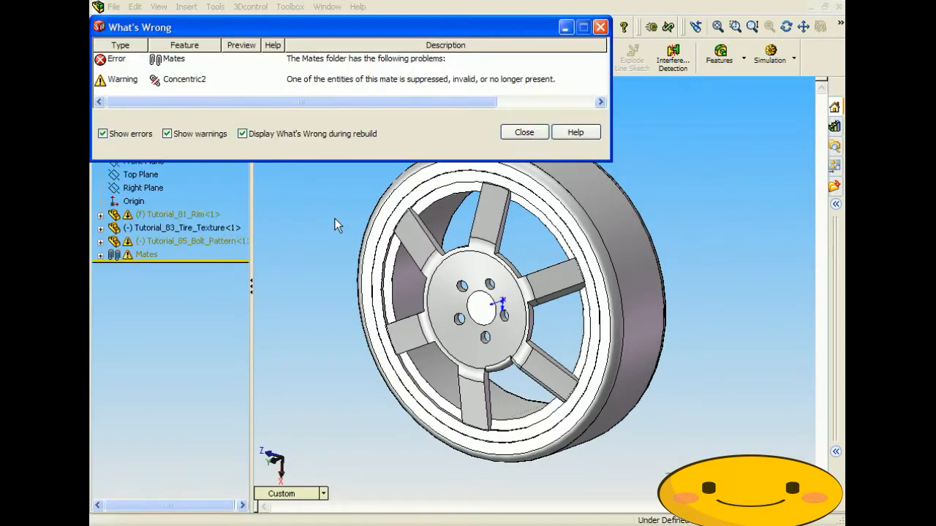
{"action": "left_click", "coordinate": [524, 131]}
{"action": "middle_click_drag", "start_coordinate": [417, 278], "coordinate": [388, 278]}
{"action": "middle_click_drag", "start_coordinate": [420, 318], "coordinate": [449, 383]}
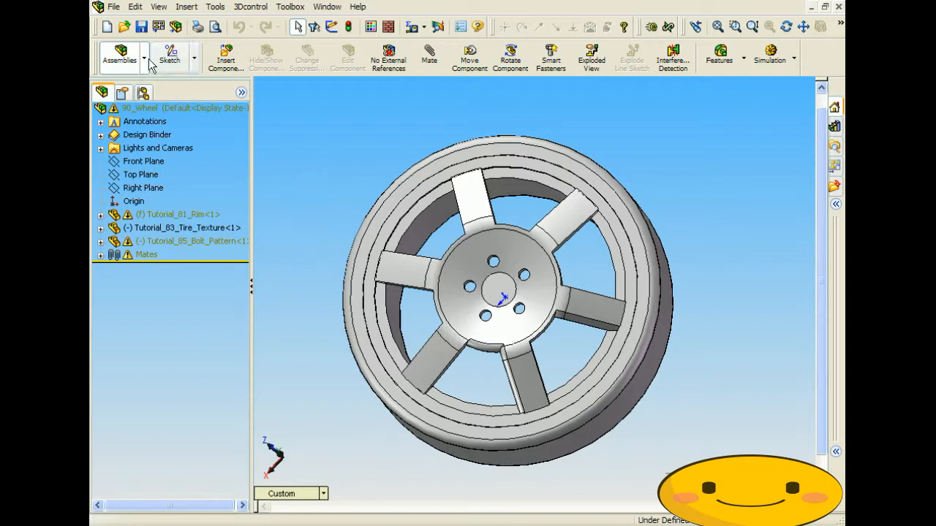
{"action": "left_click", "coordinate": [114, 8]}
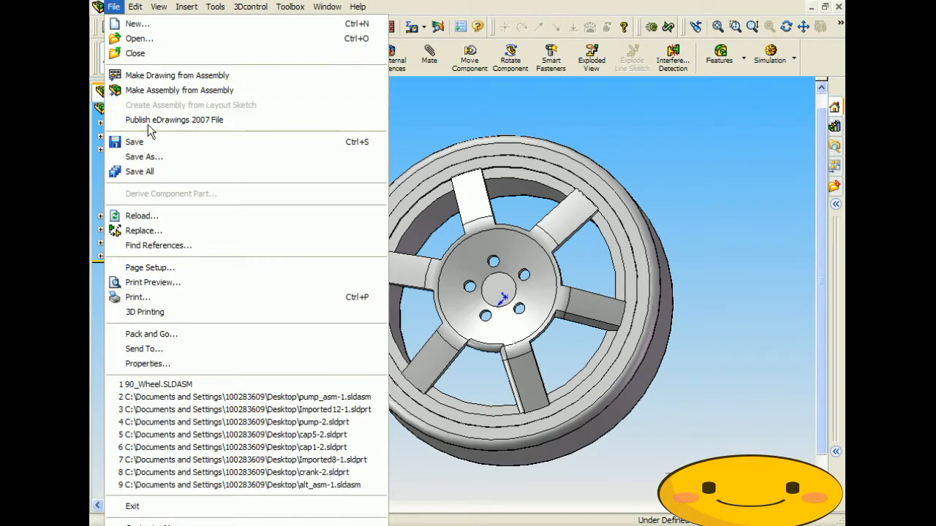
{"action": "left_click", "coordinate": [144, 158]}
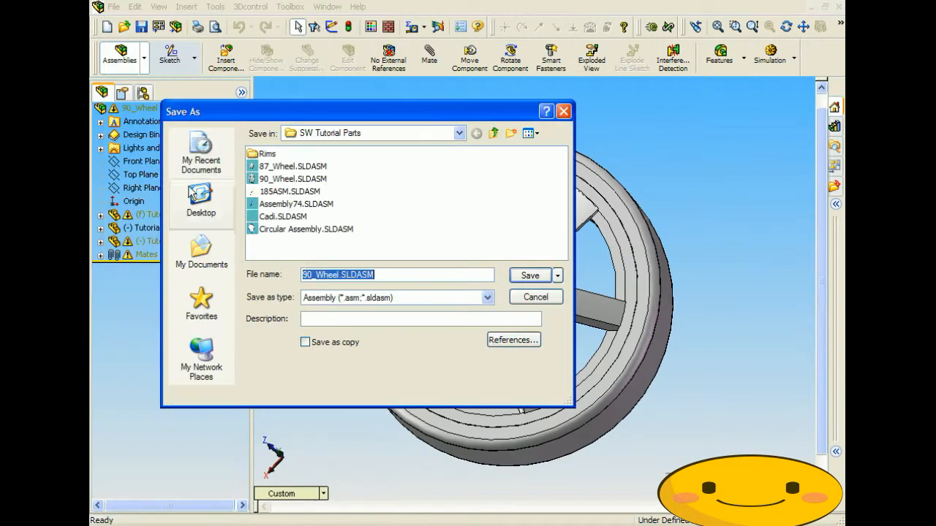
{"action": "left_click", "coordinate": [391, 301]}
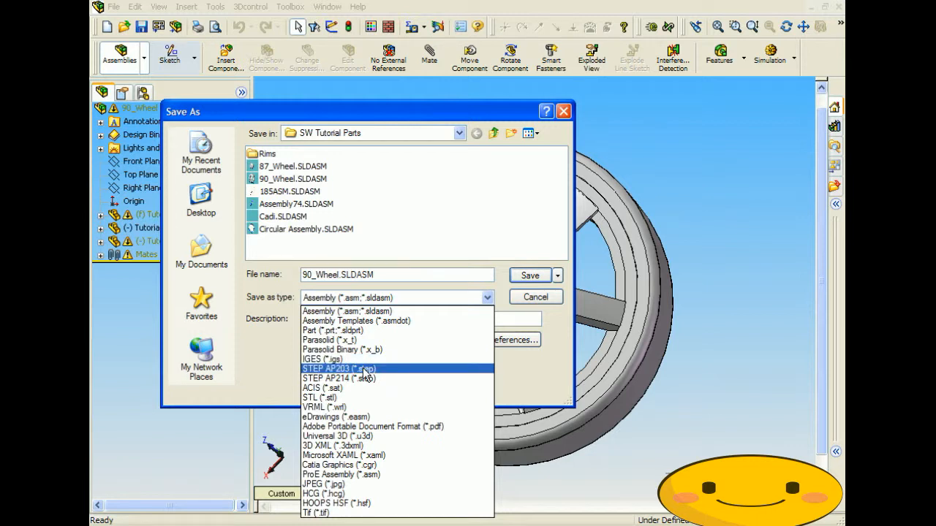
{"action": "left_click", "coordinate": [368, 369]}
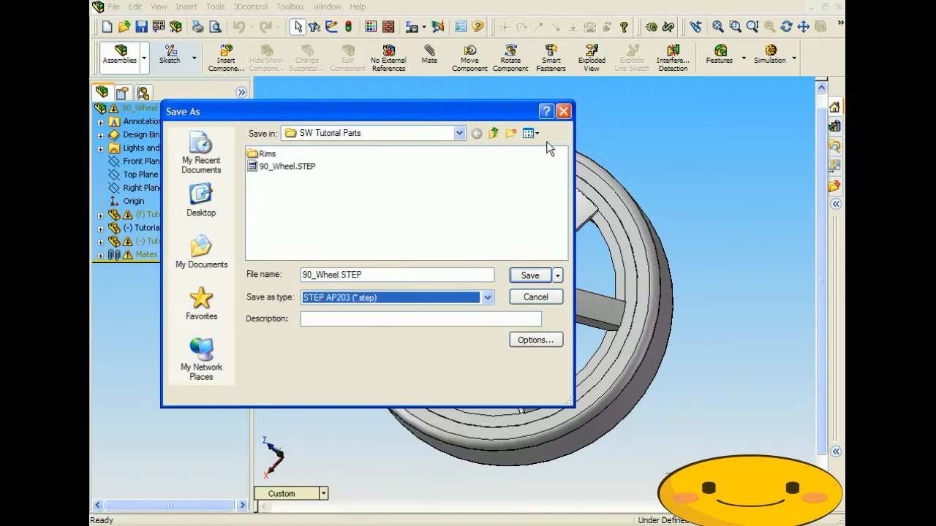
{"action": "left_click", "coordinate": [563, 111]}
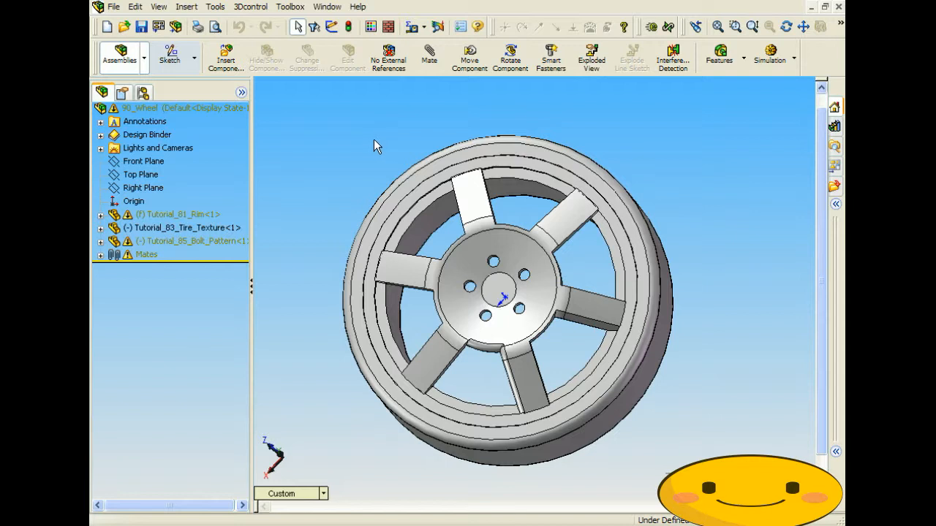
- Select the Tutorial_85_Bolt_Pattern component in the wheel assembly
{"action": "left_click", "coordinate": [471, 216]}
{"action": "middle_click_drag", "start_coordinate": [341, 173], "coordinate": [343, 124]}
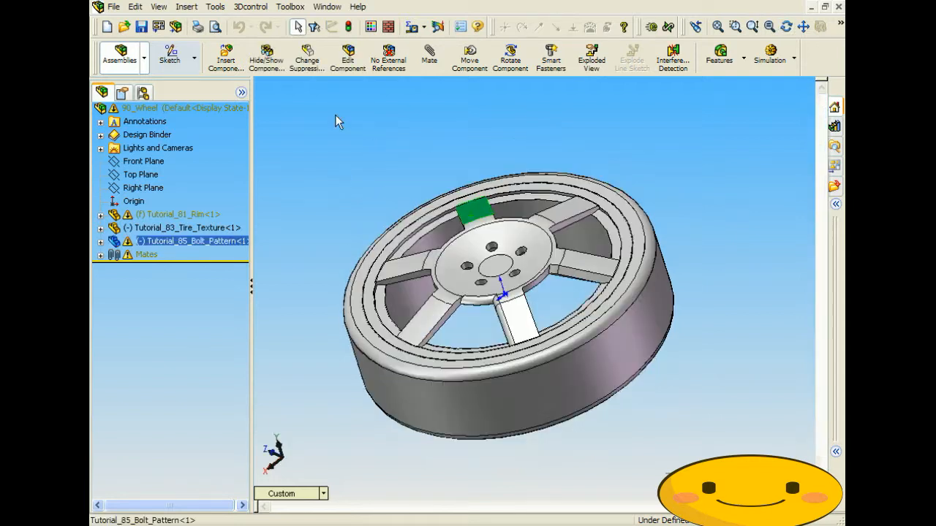
{"action": "left_click", "coordinate": [476, 247]}
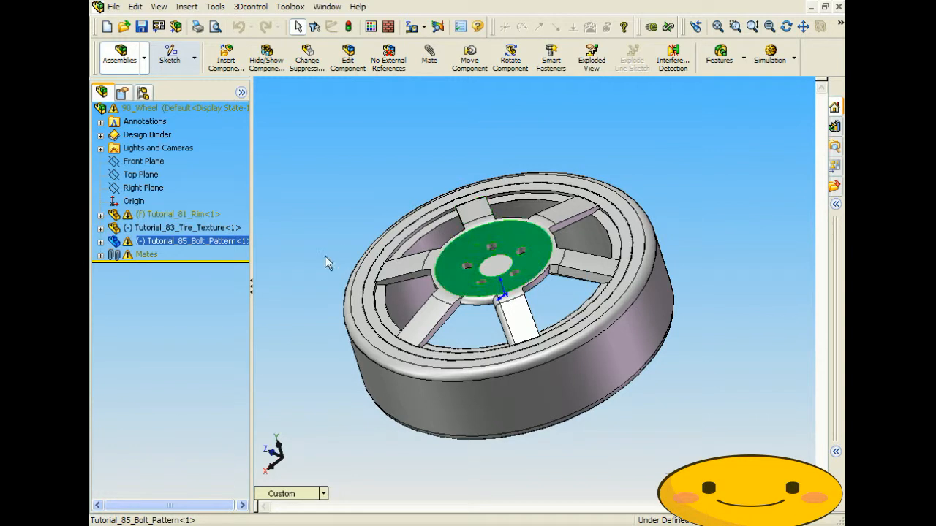
{"action": "left_click", "coordinate": [202, 244]}
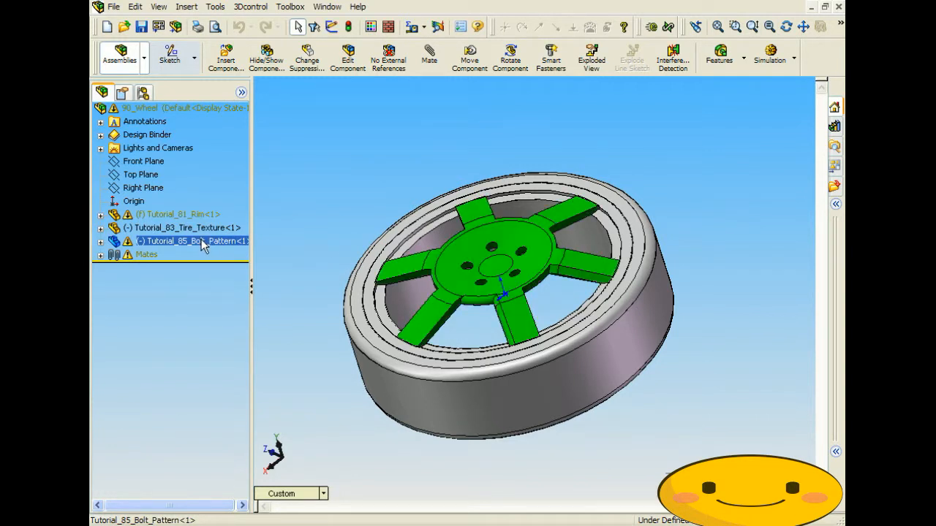
{"action": "middle_click_drag", "start_coordinate": [405, 117], "coordinate": [423, 166]}
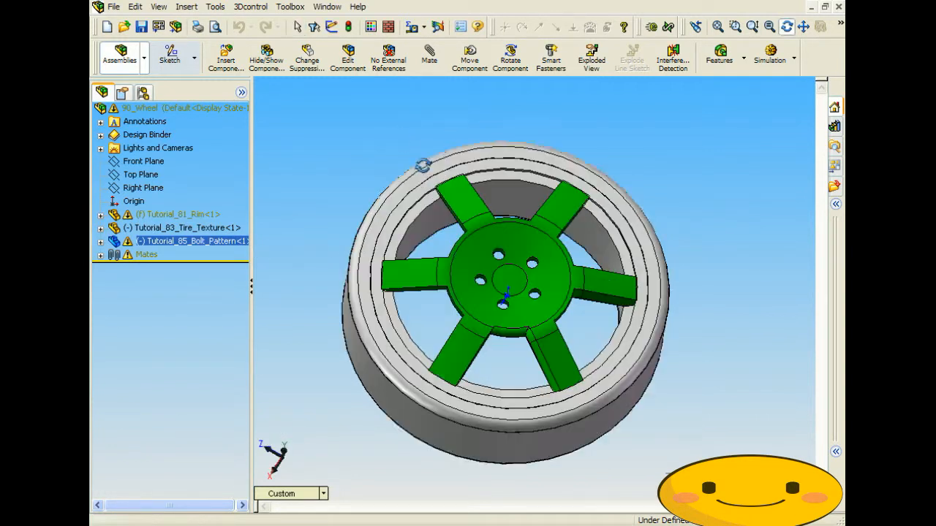
- Export only the selected component as STEP AP203 to 90_Wheel.STEP, replacing the old file
{"action": "left_click", "coordinate": [114, 7]}
{"action": "left_click", "coordinate": [142, 156]}
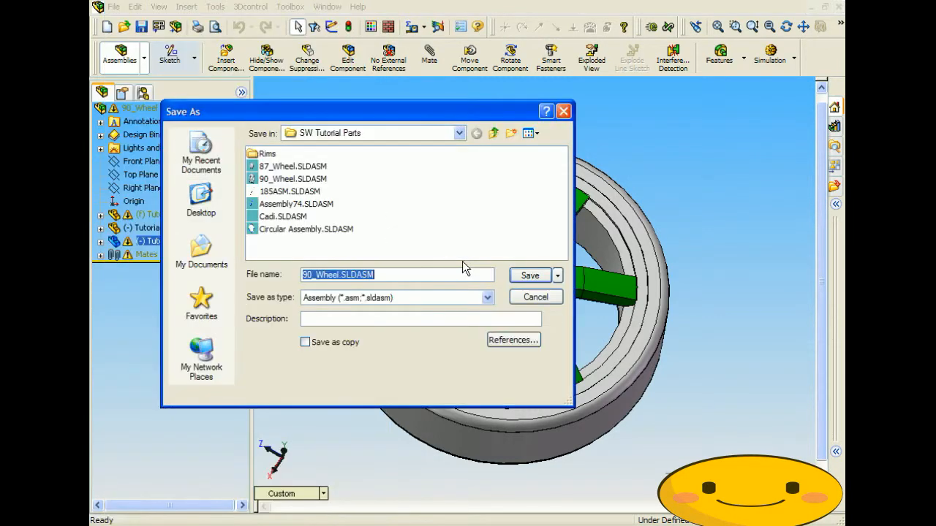
{"action": "left_click", "coordinate": [412, 299]}
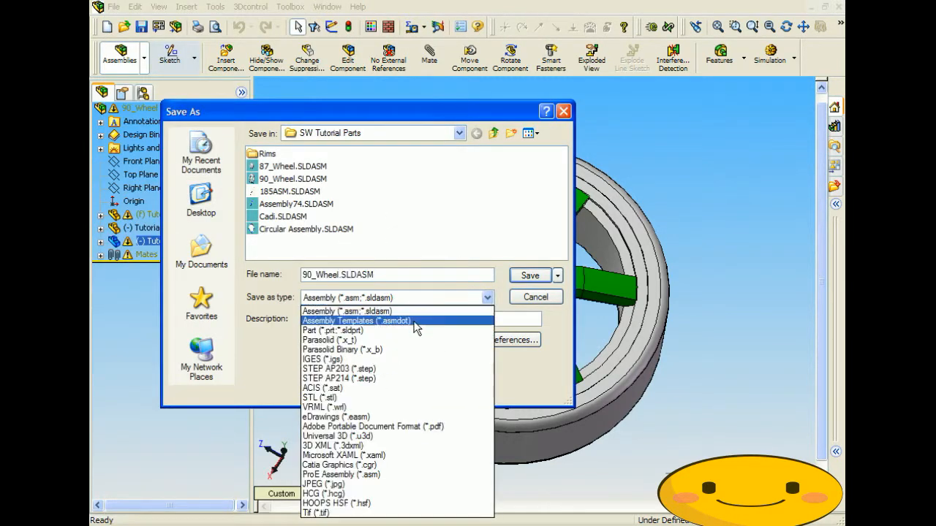
{"action": "left_click", "coordinate": [381, 369]}
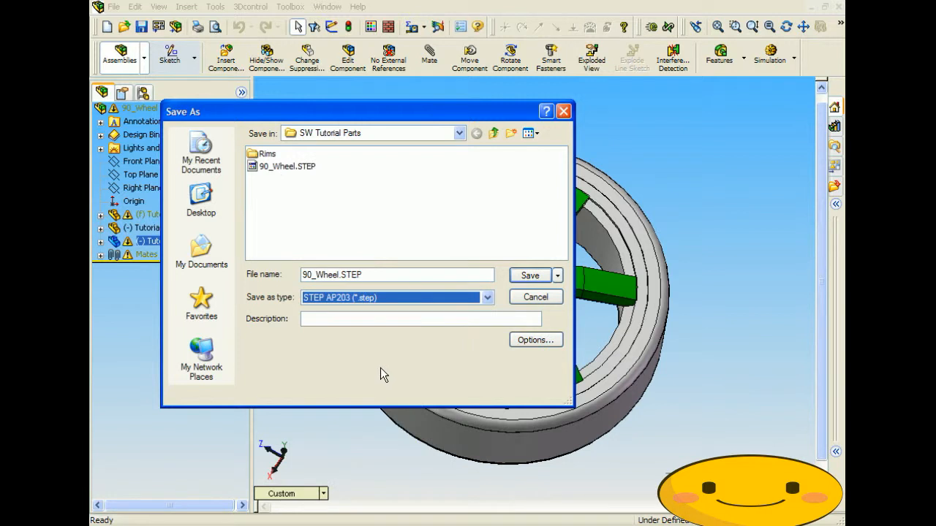
{"action": "left_click", "coordinate": [531, 275]}
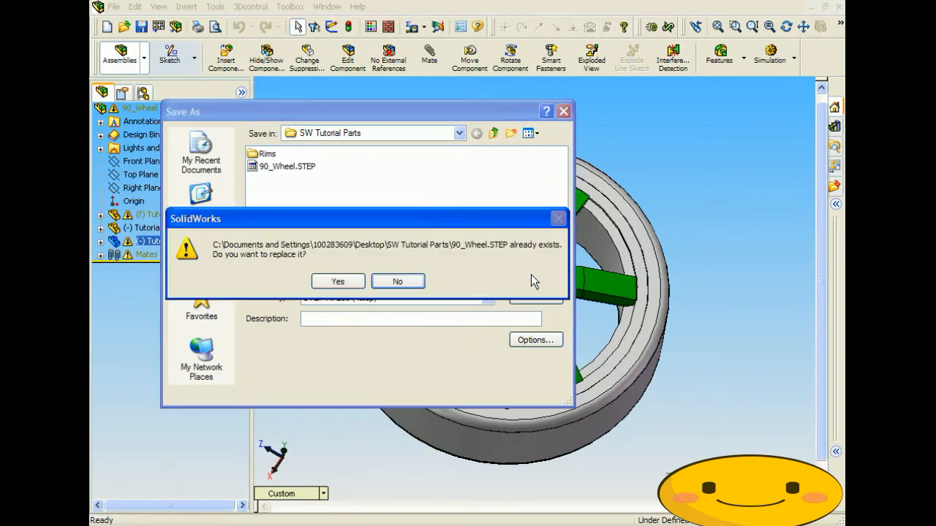
{"action": "left_click", "coordinate": [333, 282]}
{"action": "left_click_drag", "start_coordinate": [453, 220], "coordinate": [523, 324]}
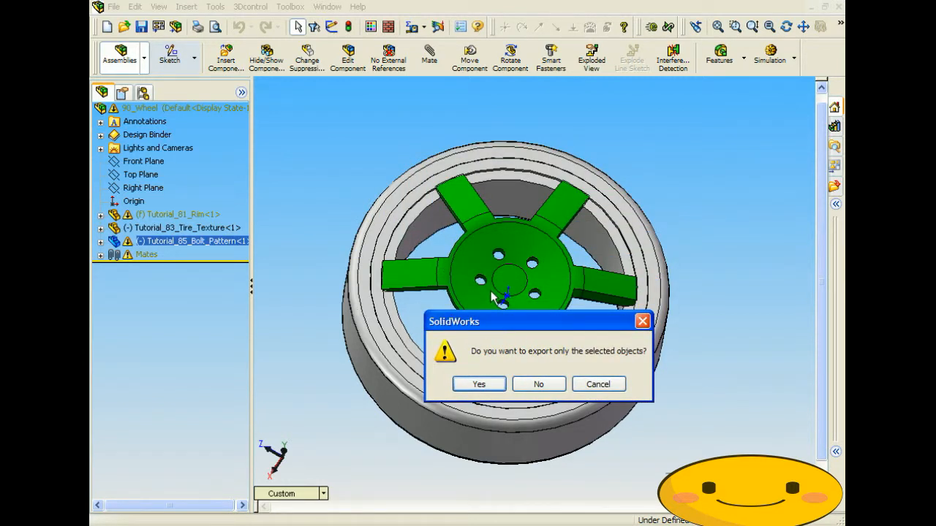
{"action": "left_click", "coordinate": [479, 384]}
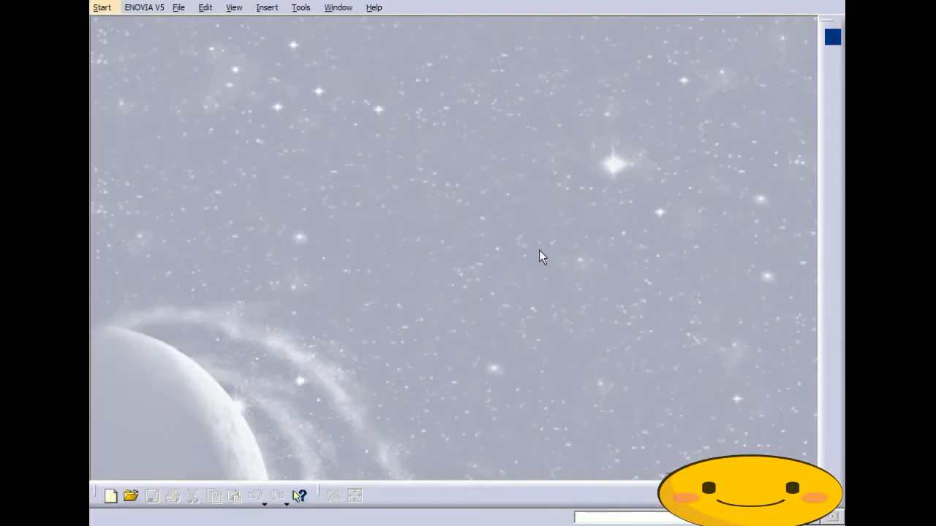
- Open 90_Wheel.STEP in CATIA and rotate the imported bolt pattern hub to inspect it
{"action": "left_click", "coordinate": [179, 8]}
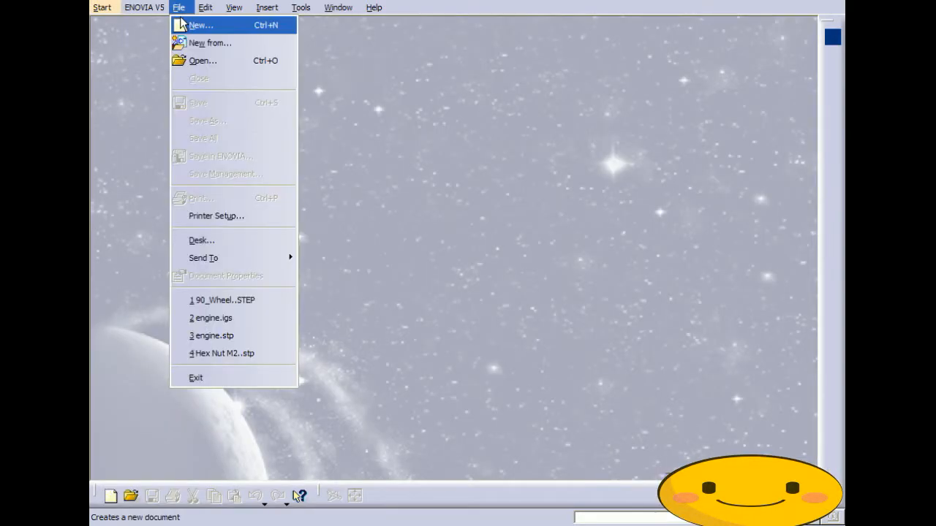
{"action": "left_click", "coordinate": [205, 59]}
{"action": "left_click", "coordinate": [363, 163]}
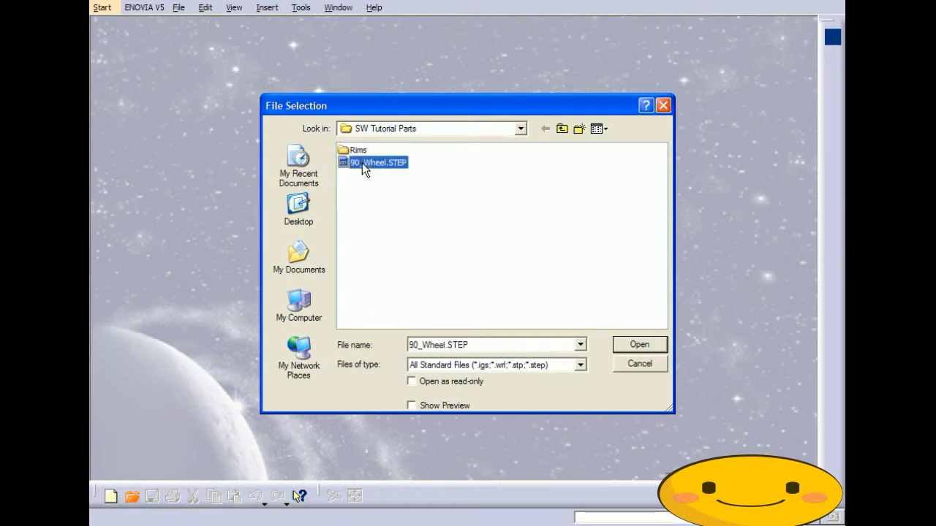
{"action": "left_click", "coordinate": [632, 347]}
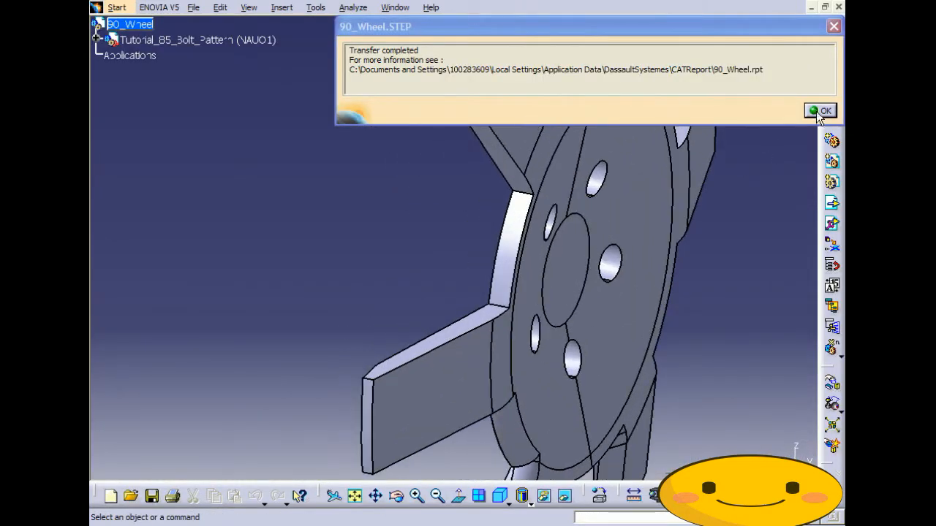
{"action": "left_click", "coordinate": [819, 117]}
{"action": "middle_click_drag", "start_coordinate": [578, 294], "coordinate": [460, 423]}
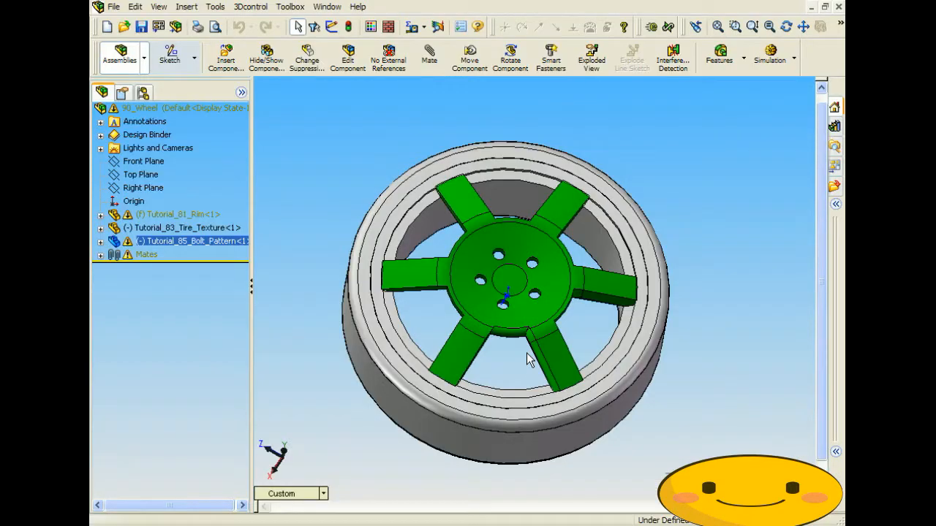
{"action": "middle_click_drag", "start_coordinate": [530, 356], "coordinate": [575, 358]}
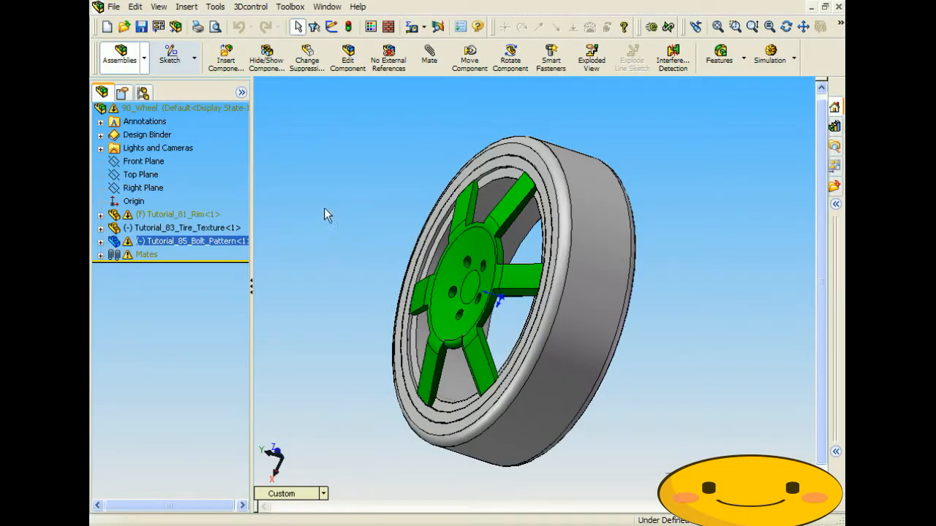
{"action": "left_click", "coordinate": [325, 209]}
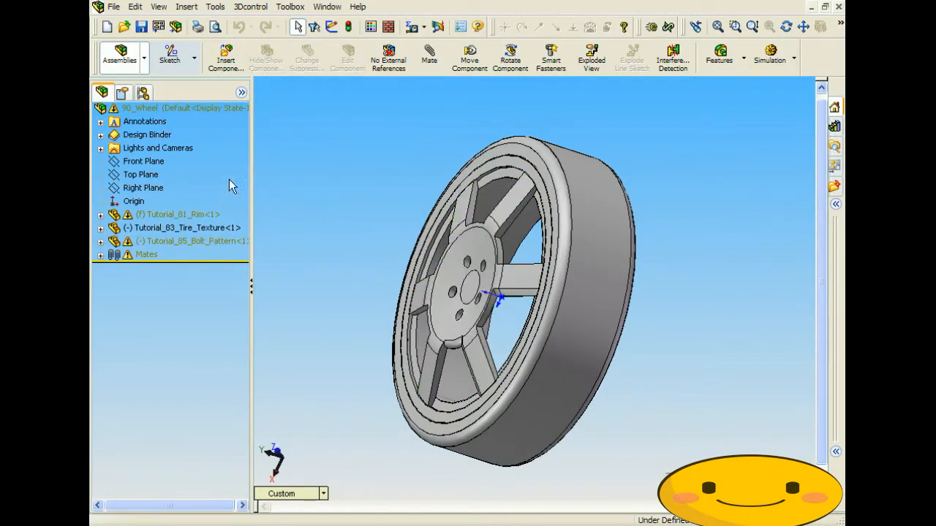
- Select the whole 90_Wheel assembly and orbit to a near-front view
{"action": "left_click", "coordinate": [136, 108]}
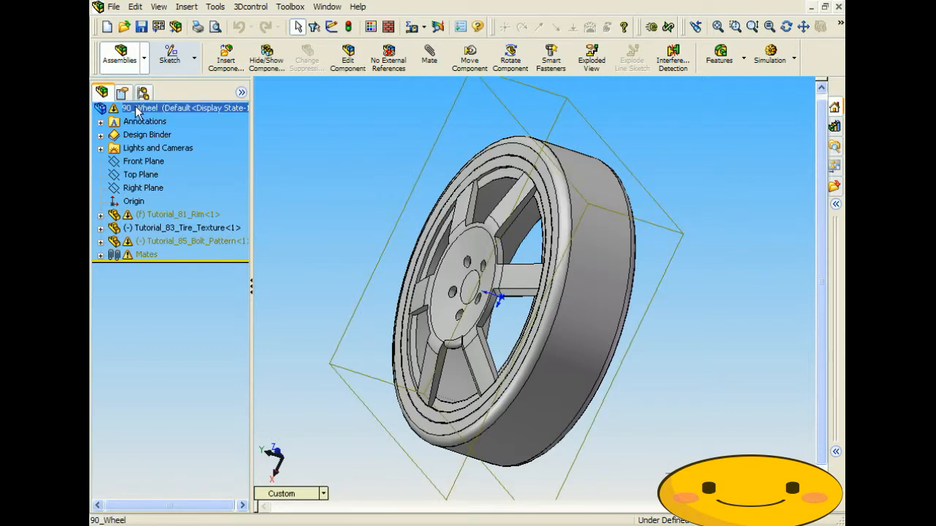
{"action": "double_click", "coordinate": [202, 109]}
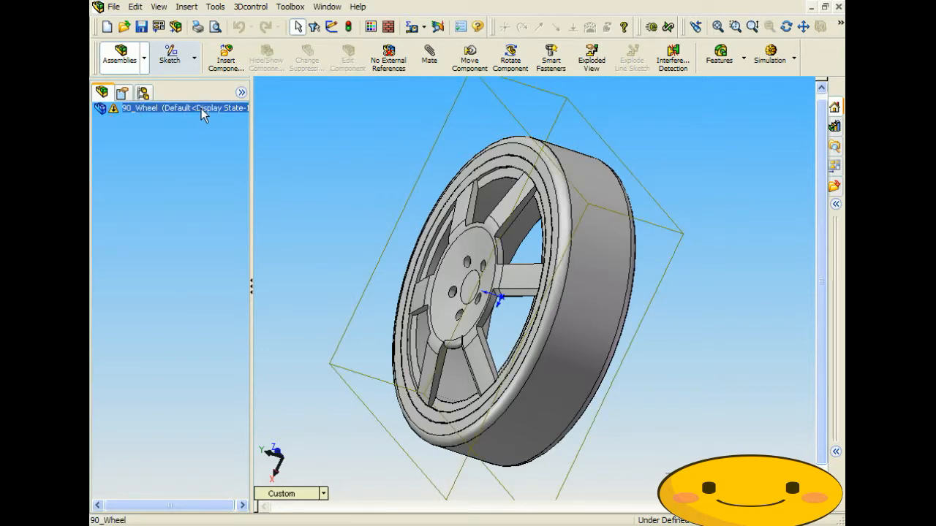
{"action": "double_click", "coordinate": [201, 109]}
{"action": "middle_click_drag", "start_coordinate": [362, 199], "coordinate": [421, 256]}
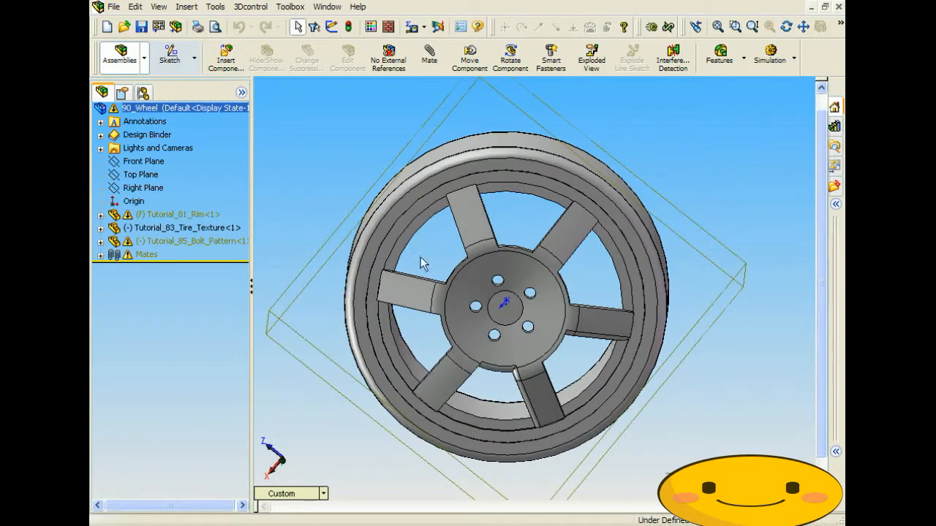
- Save the assembly in STEP AP203 format as 90_Wheel_Asm.STEP
{"action": "left_click", "coordinate": [113, 7]}
{"action": "left_click", "coordinate": [145, 156]}
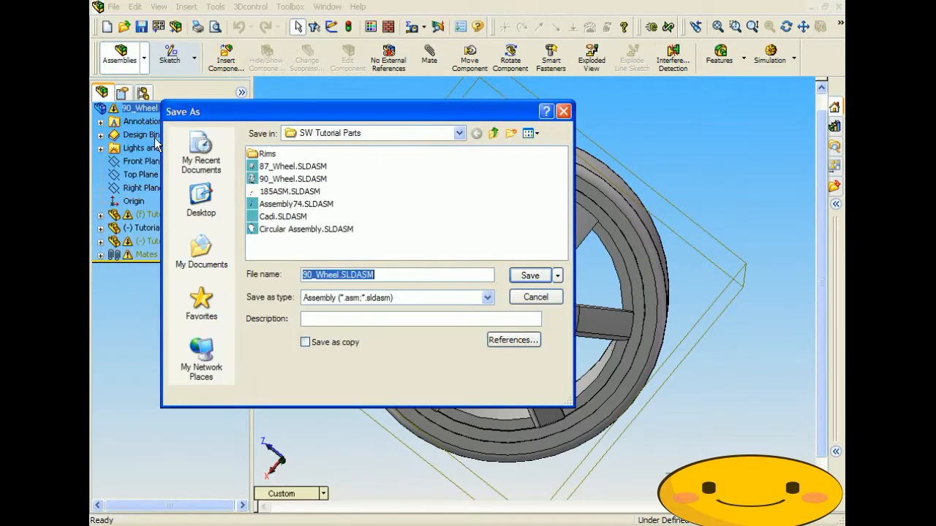
{"action": "left_click", "coordinate": [389, 303]}
{"action": "left_click", "coordinate": [343, 368]}
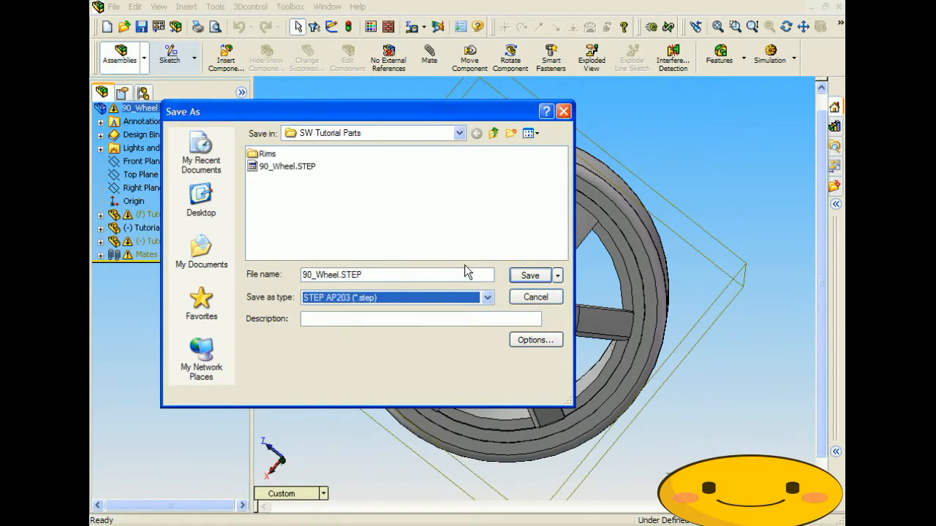
{"action": "left_click", "coordinate": [338, 275]}
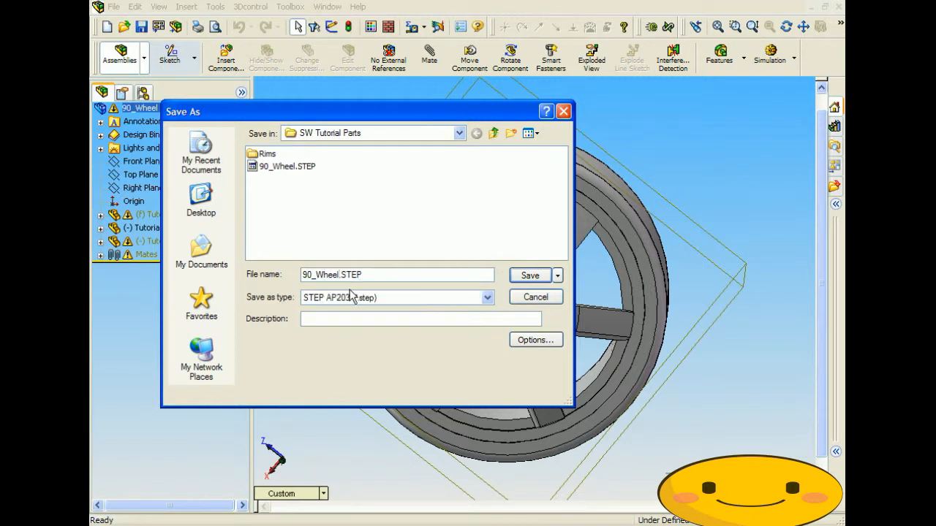
{"action": "type", "text": "_Asm"}
{"action": "left_click", "coordinate": [530, 275]}
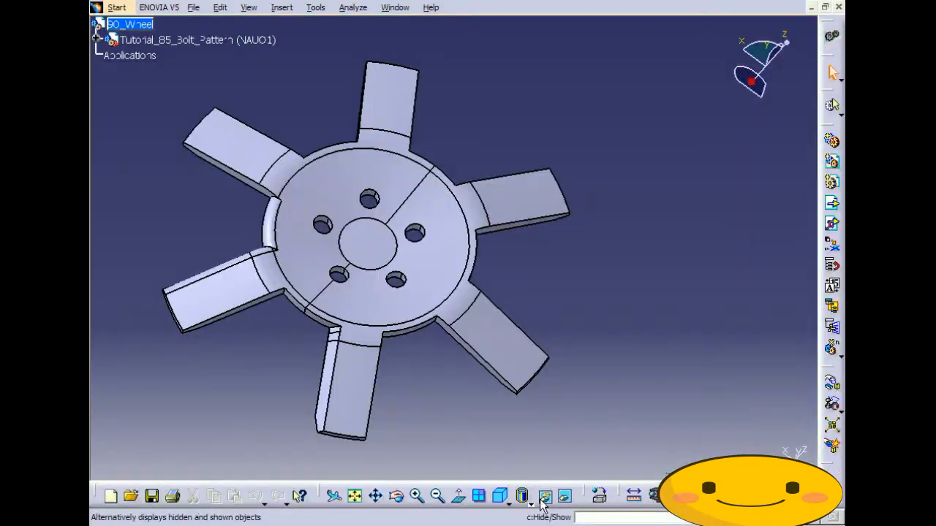
- Import 90_Wheel_Asm.STEP into CATIA V5, dismiss the transfer report, and orbit to a frontal view
{"action": "left_click", "coordinate": [193, 7]}
{"action": "left_click", "coordinate": [210, 60]}
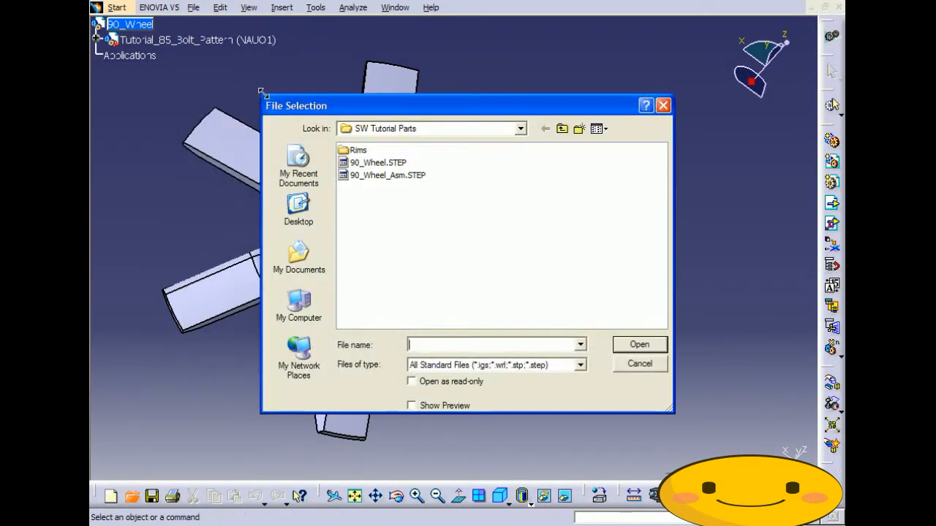
{"action": "left_click", "coordinate": [373, 175]}
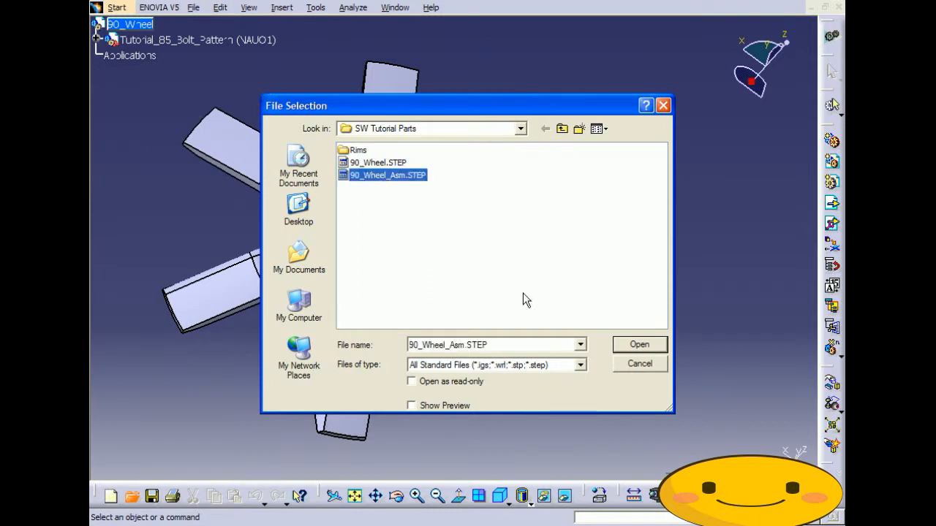
{"action": "left_click", "coordinate": [639, 343]}
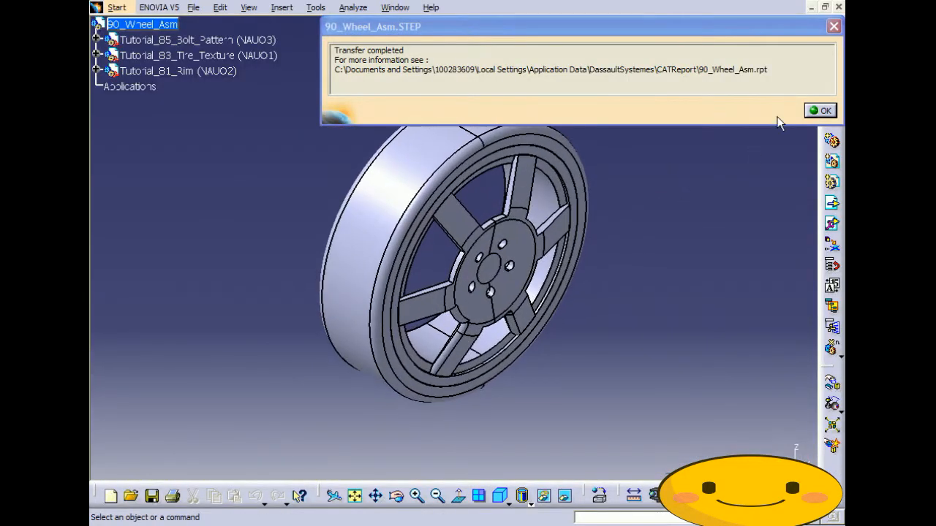
{"action": "left_click", "coordinate": [820, 110]}
{"action": "middle_click_drag", "start_coordinate": [574, 261], "coordinate": [371, 199]}
{"action": "mouse_move", "coordinate": [651, 327]}
{"action": "middle_mouse_down"}
{"action": "mouse_move", "coordinate": [606, 312]}
{"action": "mouse_move", "coordinate": [564, 183]}
{"action": "mouse_move", "coordinate": [560, 297]}
{"action": "mouse_move", "coordinate": [652, 317]}
{"action": "middle_mouse_up"}
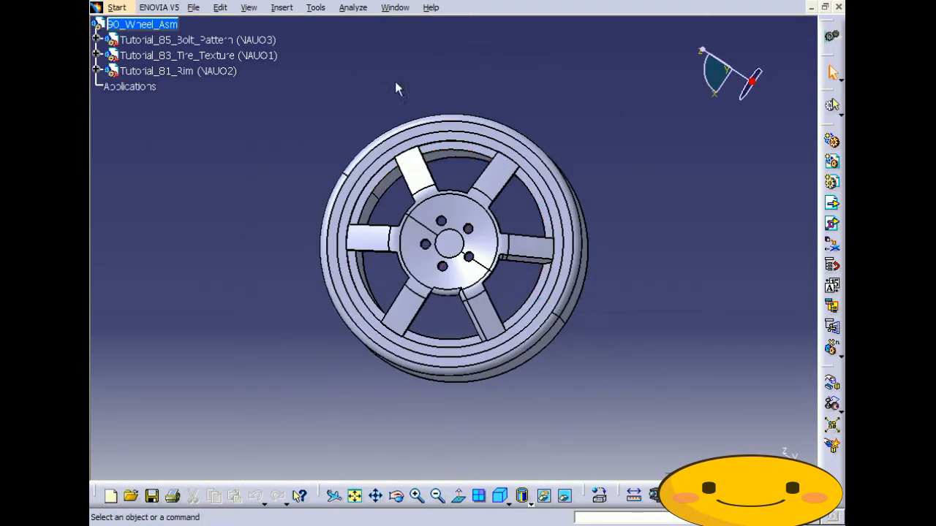
- Switch to the 90_Wheel.STEP bolt-pattern window, then back to the wheel assembly window
{"action": "left_click", "coordinate": [394, 8]}
{"action": "left_click", "coordinate": [428, 100]}
{"action": "middle_click_drag", "start_coordinate": [539, 305], "coordinate": [444, 336]}
{"action": "left_click", "coordinate": [394, 8]}
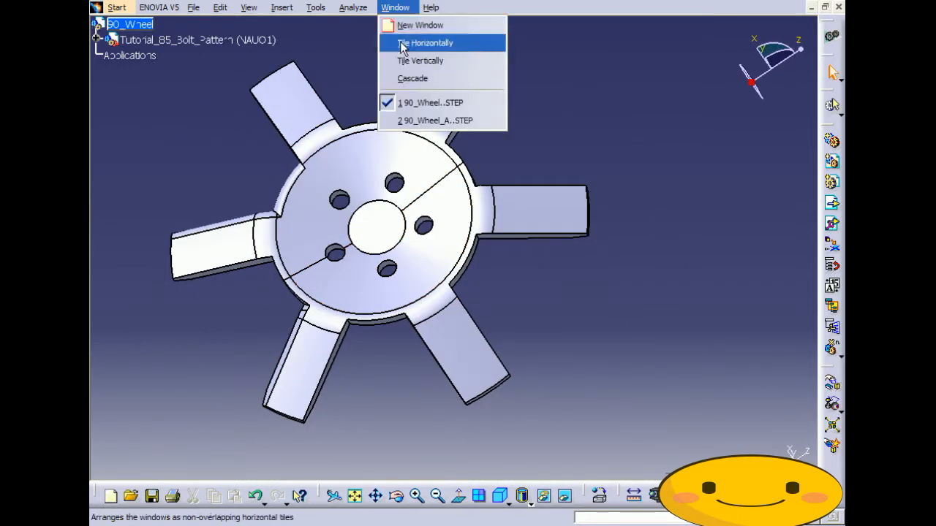
{"action": "left_click", "coordinate": [407, 121]}
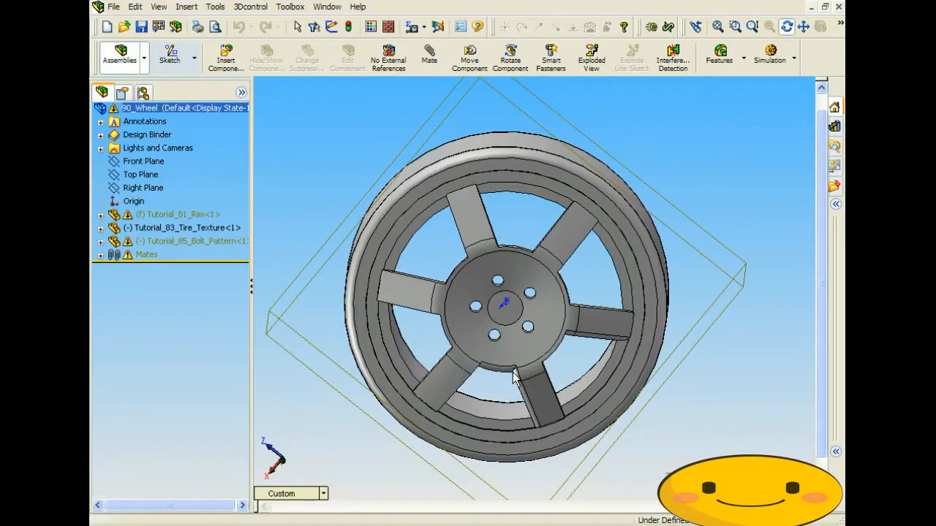
{"action": "middle_click_drag", "start_coordinate": [515, 381], "coordinate": [491, 362]}
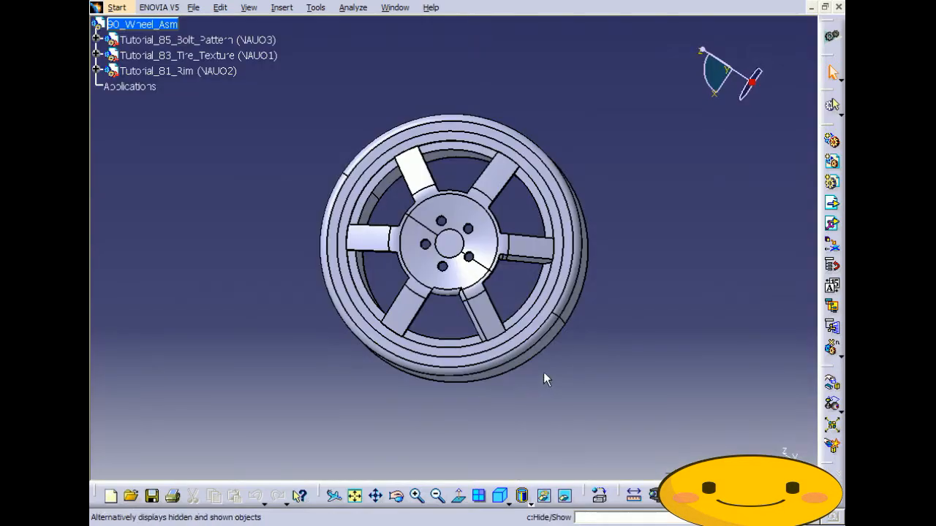
{"action": "middle_click_drag", "start_coordinate": [543, 373], "coordinate": [367, 353]}
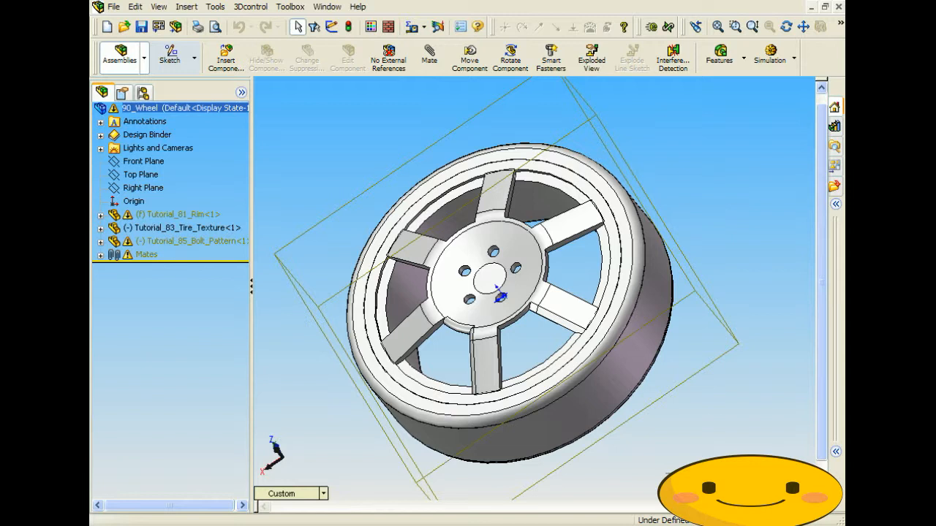
{"action": "left_click", "coordinate": [701, 178]}
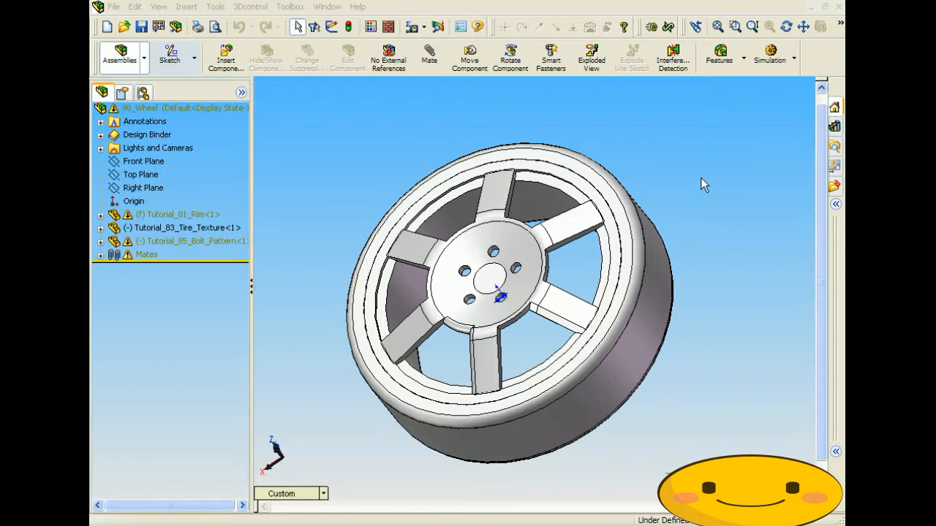
{"action": "middle_click_drag", "start_coordinate": [414, 177], "coordinate": [357, 188]}
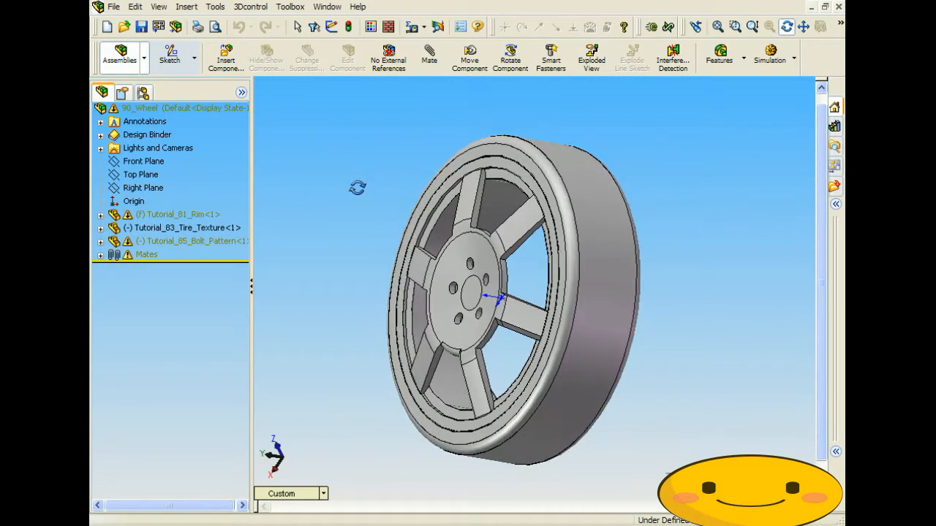
{"action": "left_click_drag", "start_coordinate": [357, 188], "coordinate": [672, 206]}
{"action": "key", "text": "Escape"}
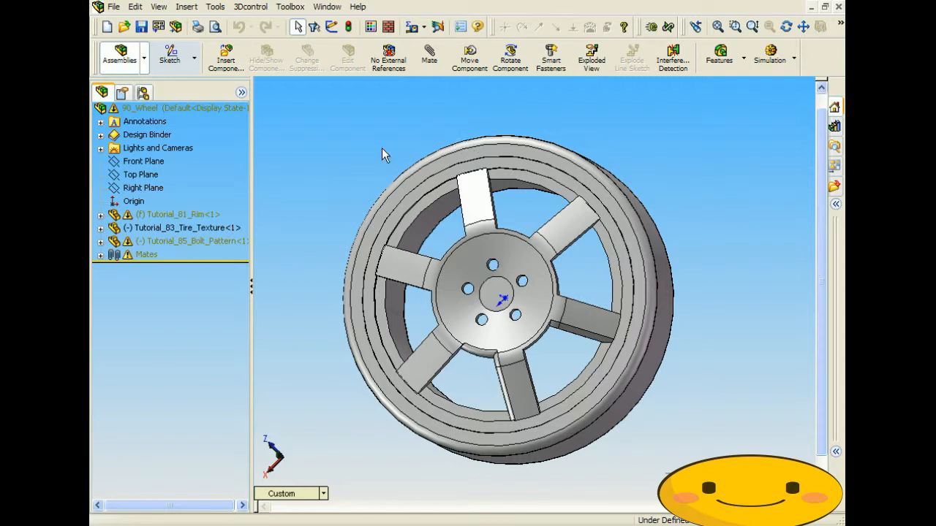
- Export only the selected Tutorial_85_Bolt_Pattern component as the IGES file 90_Wheel.IGS
{"action": "left_click", "coordinate": [189, 241]}
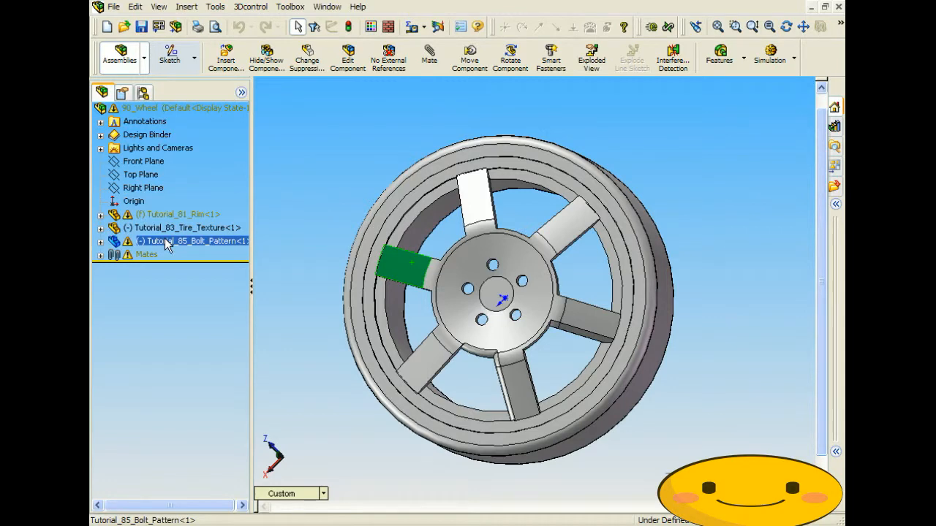
{"action": "middle_click_drag", "start_coordinate": [357, 252], "coordinate": [366, 218]}
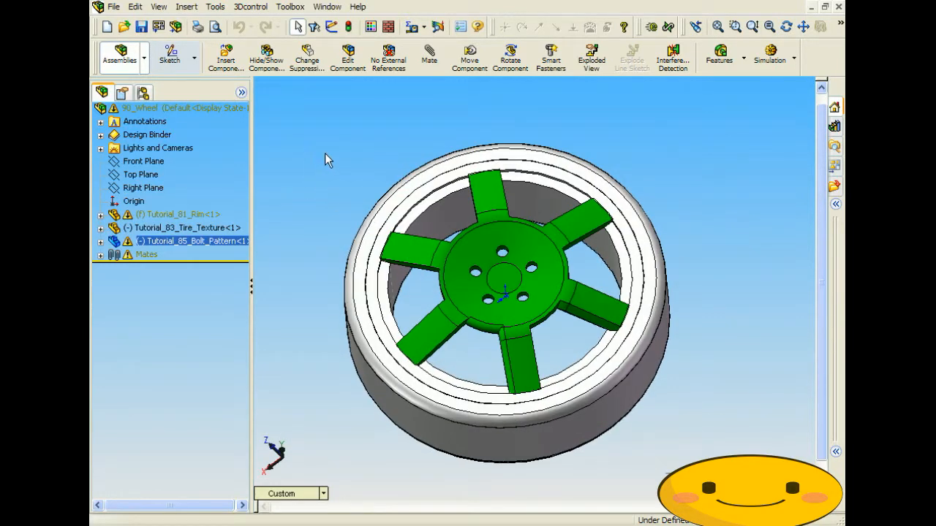
{"action": "left_click", "coordinate": [114, 6]}
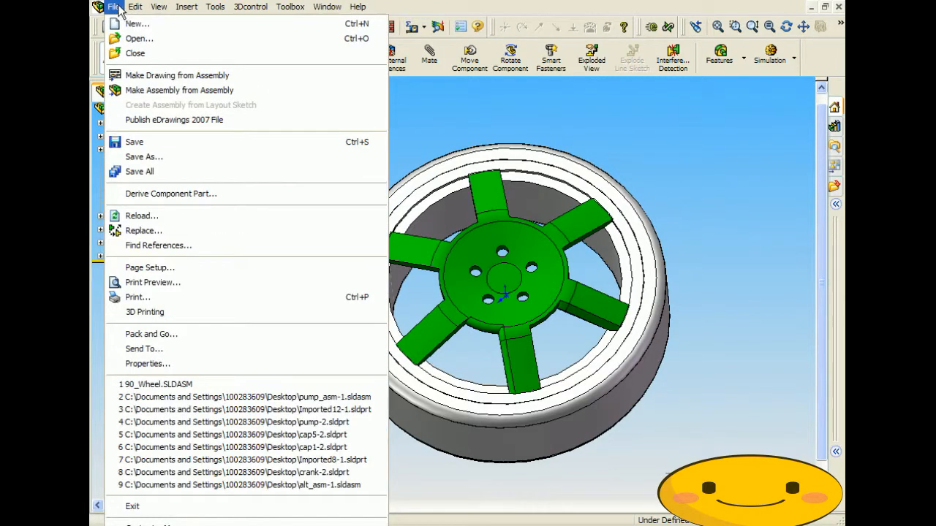
{"action": "left_click", "coordinate": [143, 157]}
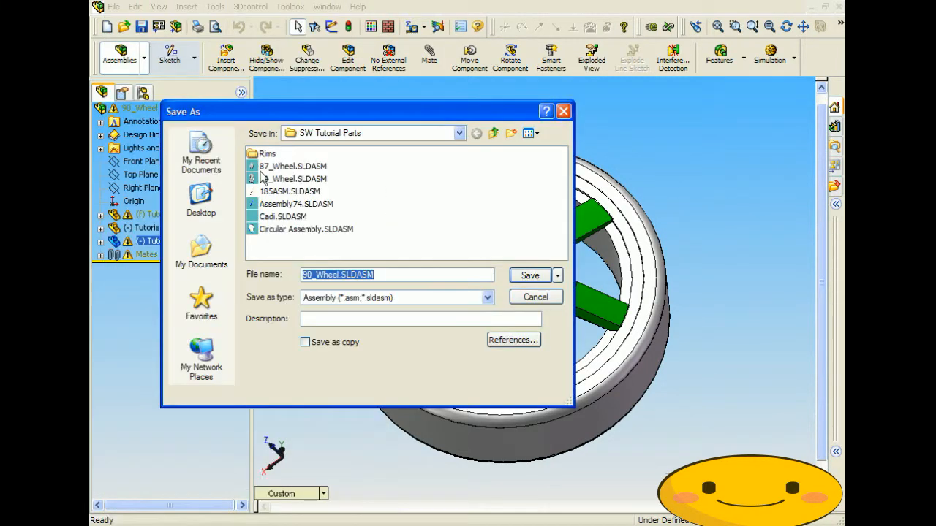
{"action": "left_click", "coordinate": [487, 298]}
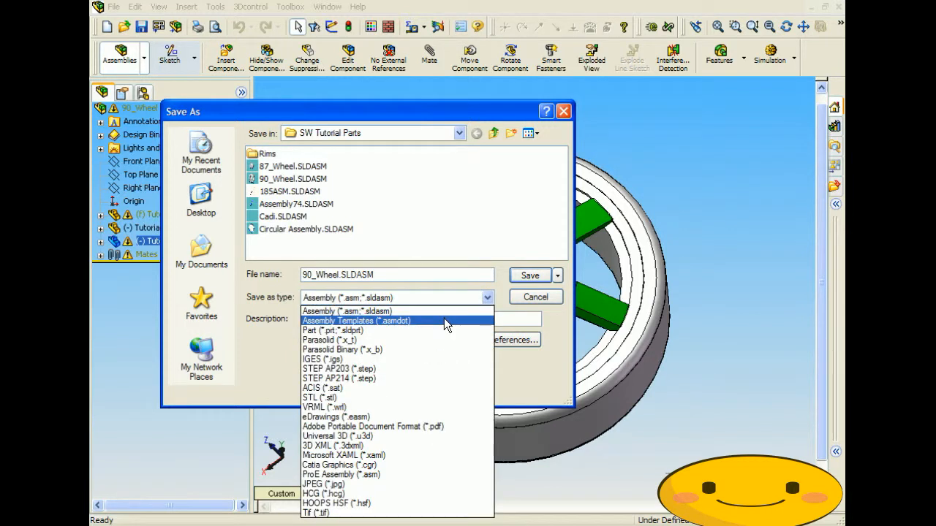
{"action": "left_click", "coordinate": [344, 359]}
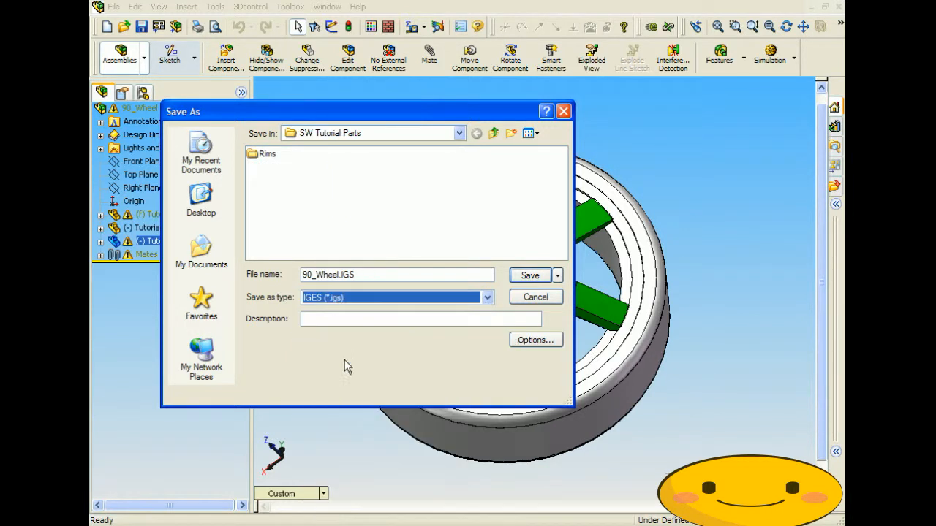
{"action": "left_click", "coordinate": [532, 275]}
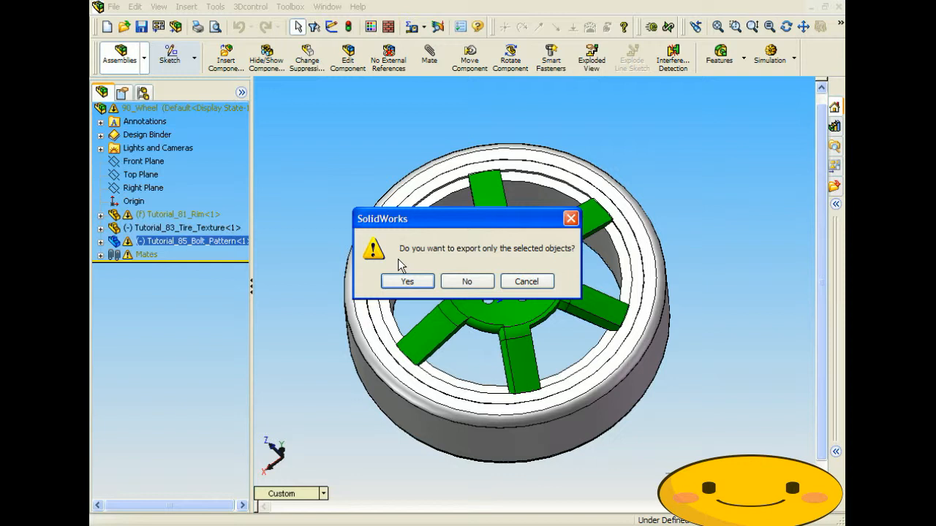
{"action": "left_click", "coordinate": [404, 282]}
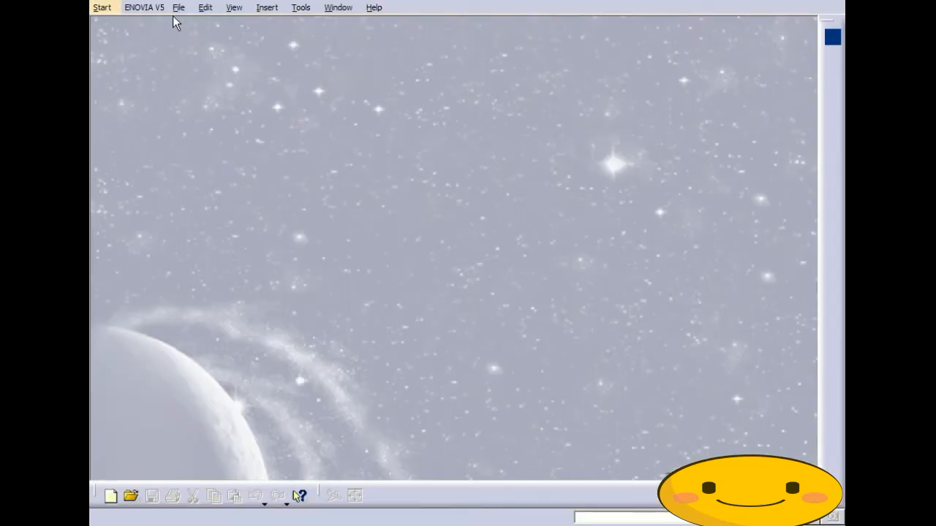
- Open 90_Wheel.IGS in CATIA V5 and orbit the imported six-spoke bolt pattern hub
{"action": "left_click", "coordinate": [178, 7]}
{"action": "left_click", "coordinate": [197, 58]}
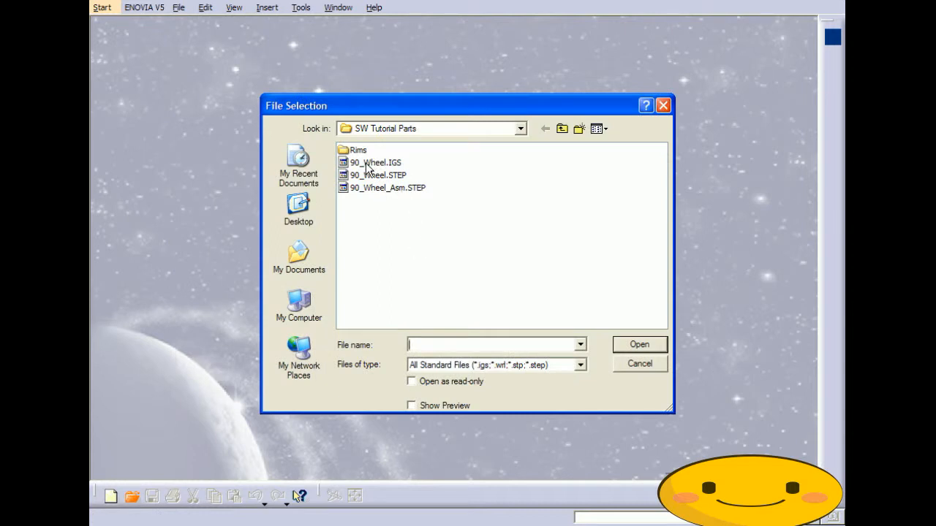
{"action": "left_click", "coordinate": [367, 164]}
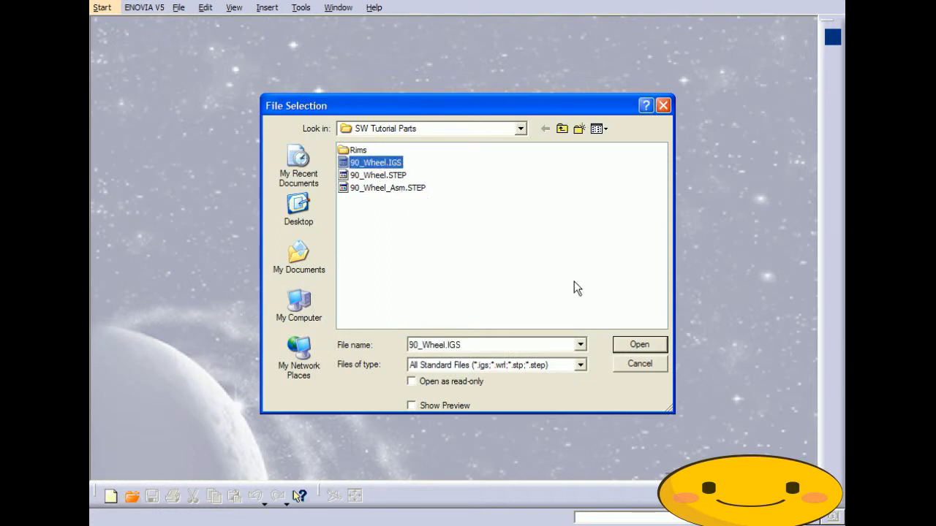
{"action": "left_click", "coordinate": [637, 347]}
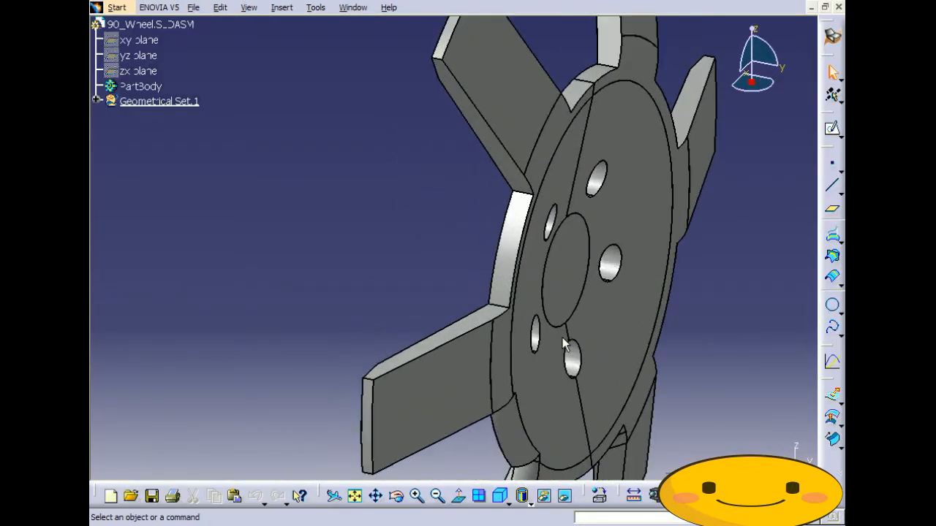
{"action": "middle_click_drag", "start_coordinate": [543, 309], "coordinate": [477, 329]}
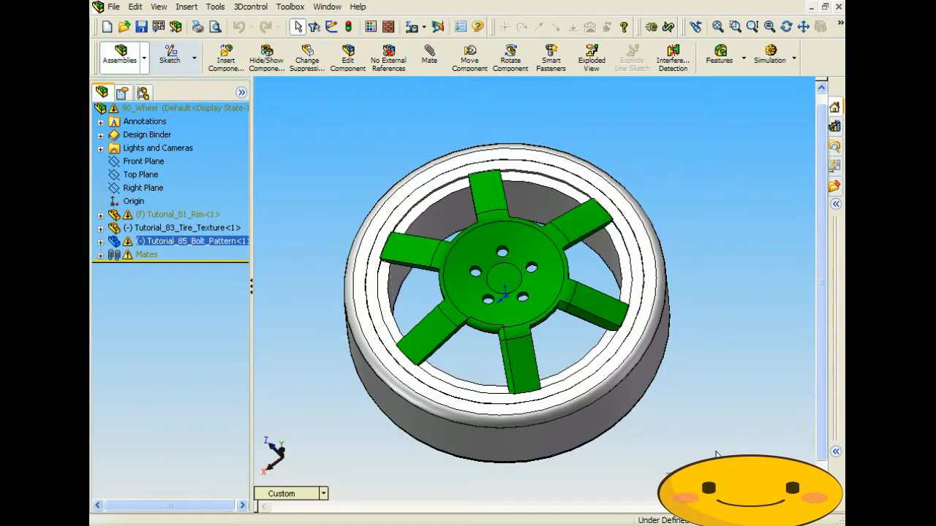
- Orbit the wheel to an oblique angle and select the whole 90_Wheel assembly
{"action": "left_click", "coordinate": [787, 26]}
{"action": "left_click_drag", "start_coordinate": [556, 351], "coordinate": [673, 435]}
{"action": "key", "text": "Escape"}
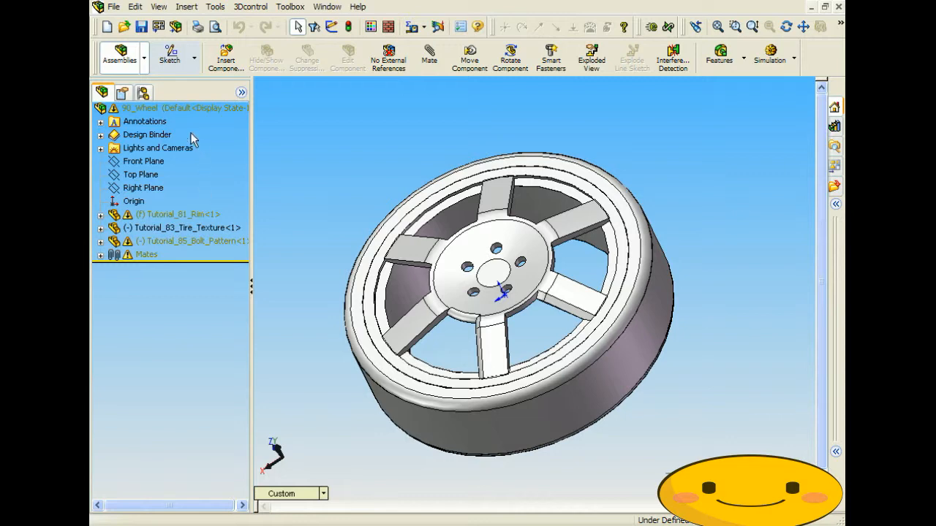
{"action": "left_click", "coordinate": [173, 108]}
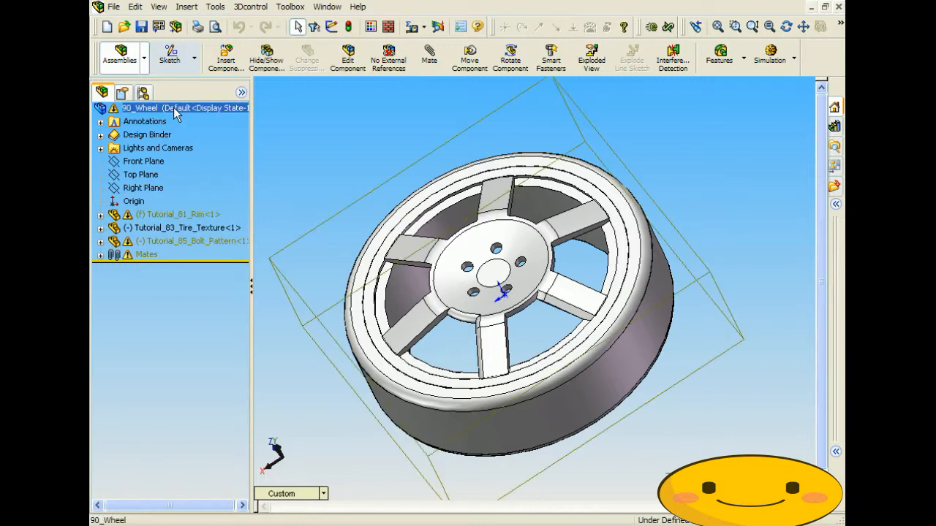
- Save the assembly as IGES named 90_Wheel_Asm.IGS, exporting only the selected objects
{"action": "left_click", "coordinate": [113, 7]}
{"action": "left_click", "coordinate": [166, 157]}
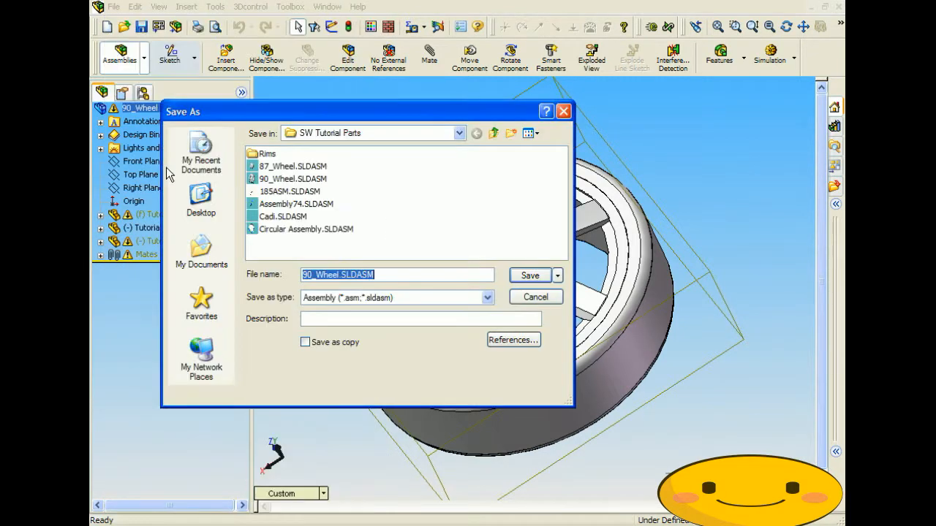
{"action": "left_click", "coordinate": [429, 297]}
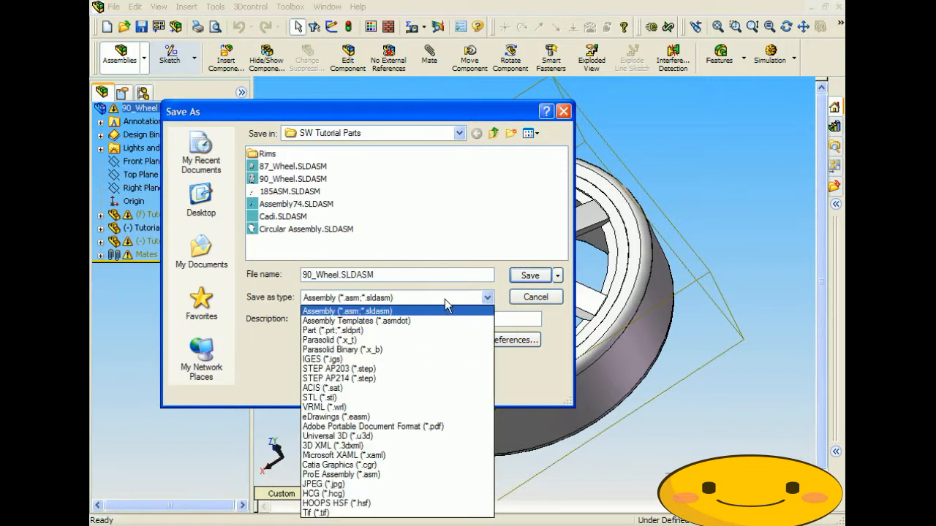
{"action": "left_click", "coordinate": [399, 358]}
{"action": "left_click", "coordinate": [341, 275]}
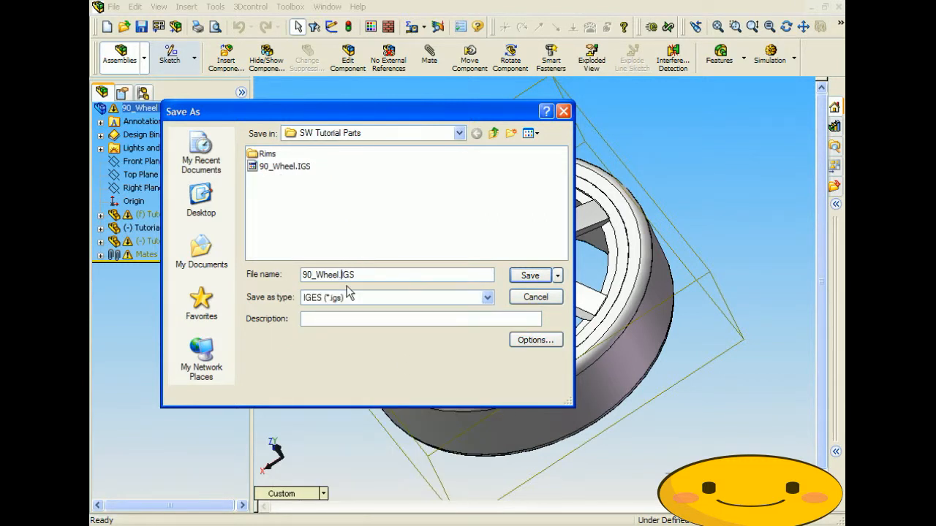
{"action": "type", "text": "_AS"}
{"action": "key", "text": "BackSpace"}
{"action": "type", "text": "sm"}
{"action": "key", "text": "Return"}
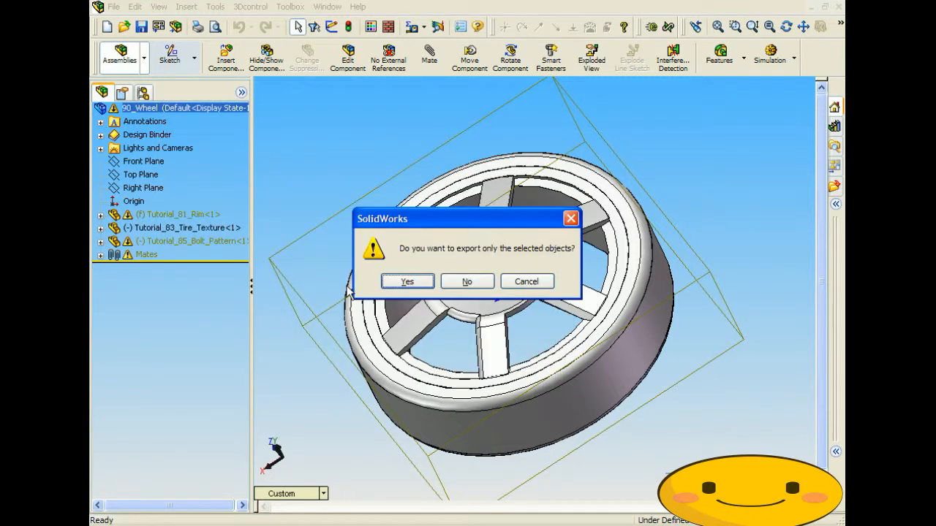
{"action": "left_click", "coordinate": [408, 283]}
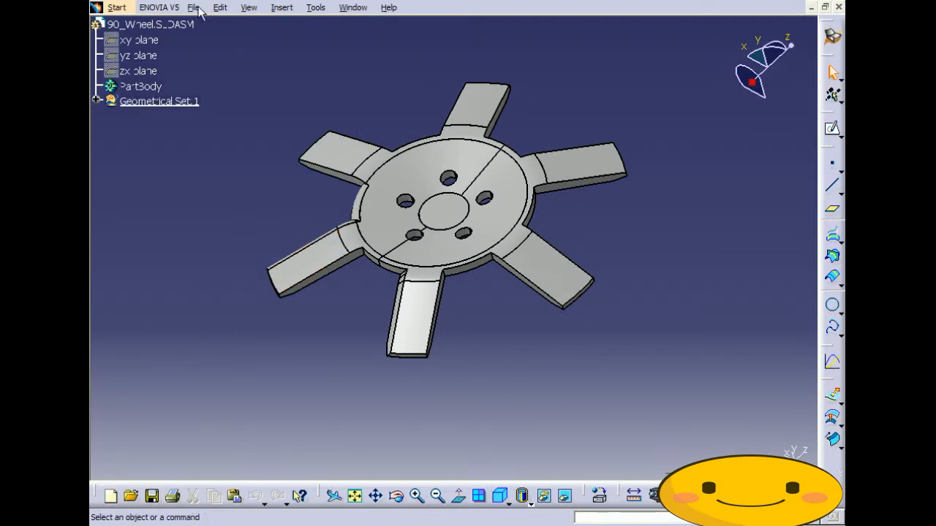
- Create a new CATIA document from 90_Wheel_Asm.IGS and view the converted complete wheel
{"action": "left_click", "coordinate": [194, 7]}
{"action": "left_click", "coordinate": [220, 39]}
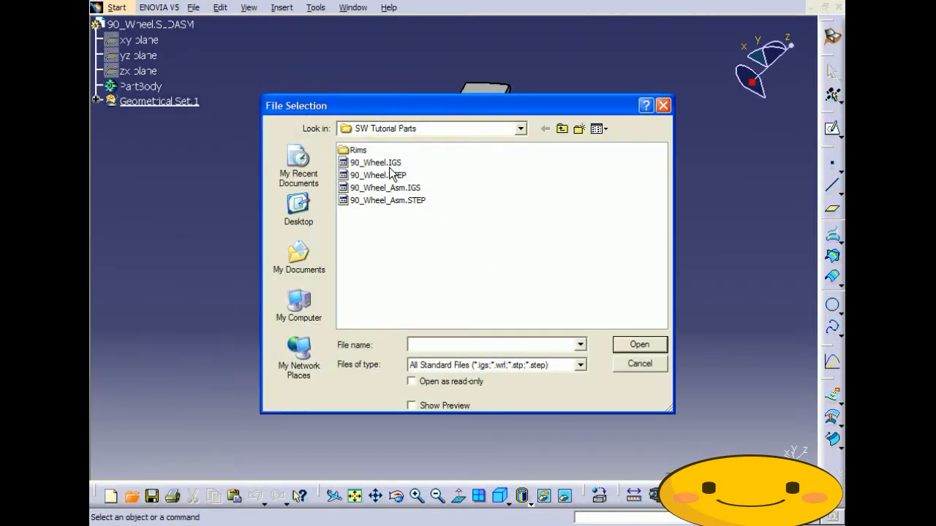
{"action": "left_click", "coordinate": [387, 188]}
{"action": "left_click", "coordinate": [636, 345]}
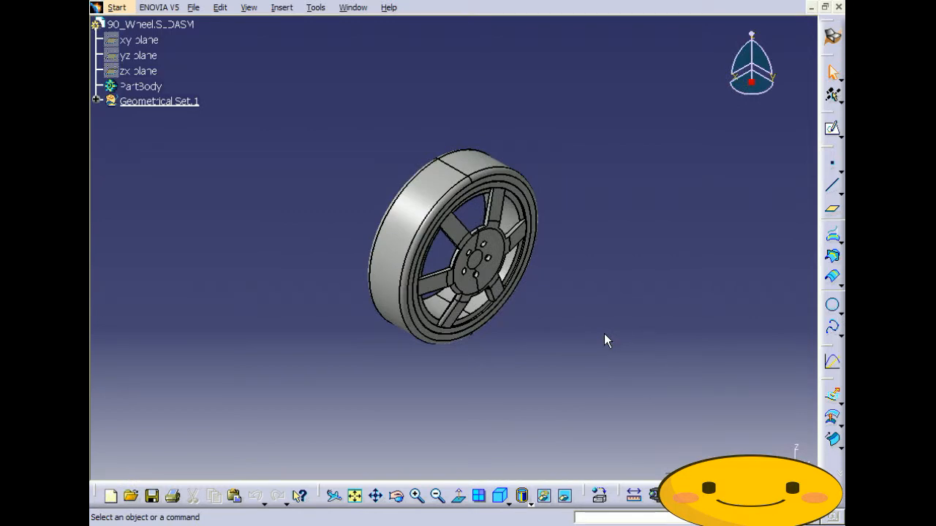
{"action": "middle_click_drag", "start_coordinate": [560, 348], "coordinate": [542, 331]}
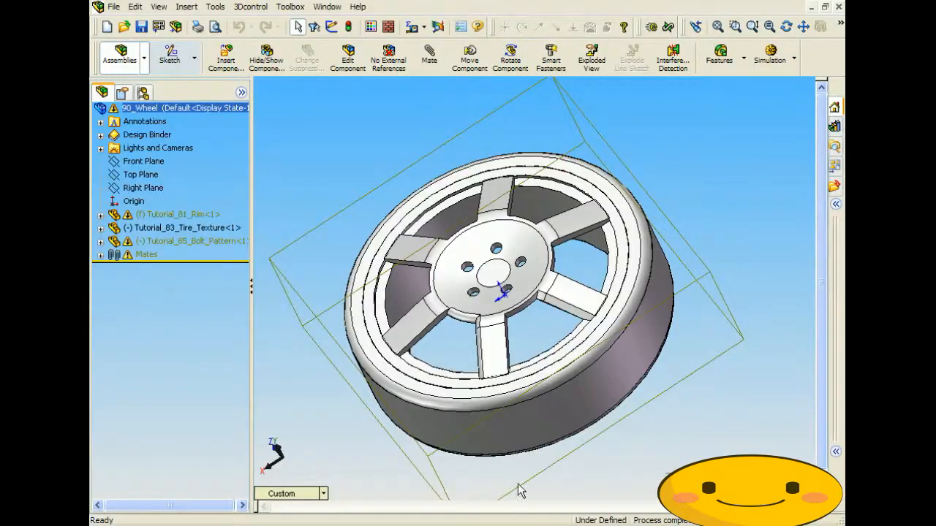
{"action": "middle_click_drag", "start_coordinate": [619, 295], "coordinate": [508, 305]}
{"action": "left_click", "coordinate": [759, 217]}
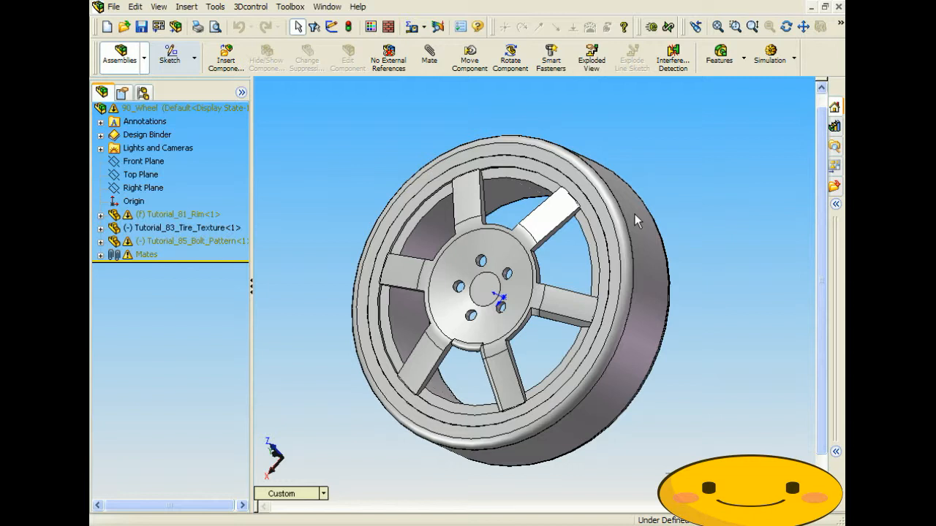
{"action": "middle_click_drag", "start_coordinate": [634, 215], "coordinate": [434, 288]}
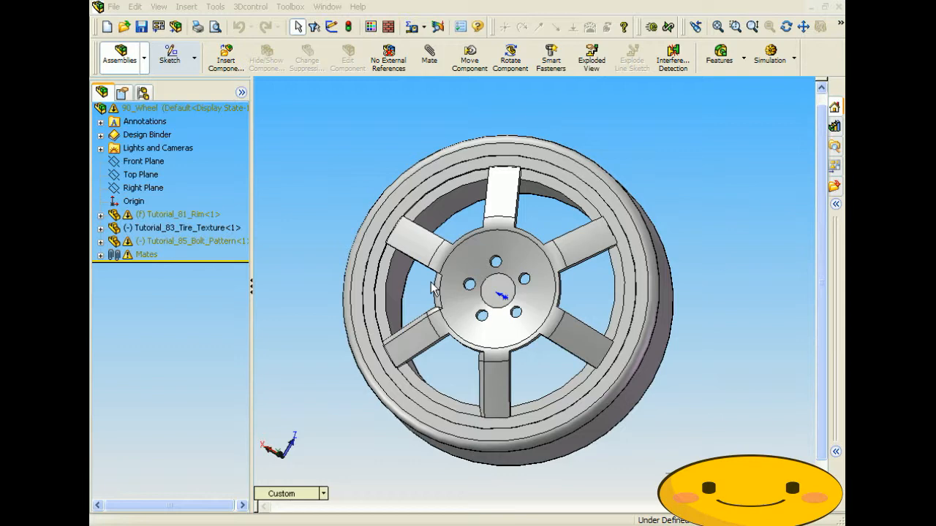
{"action": "middle_click_drag", "start_coordinate": [468, 359], "coordinate": [380, 278]}
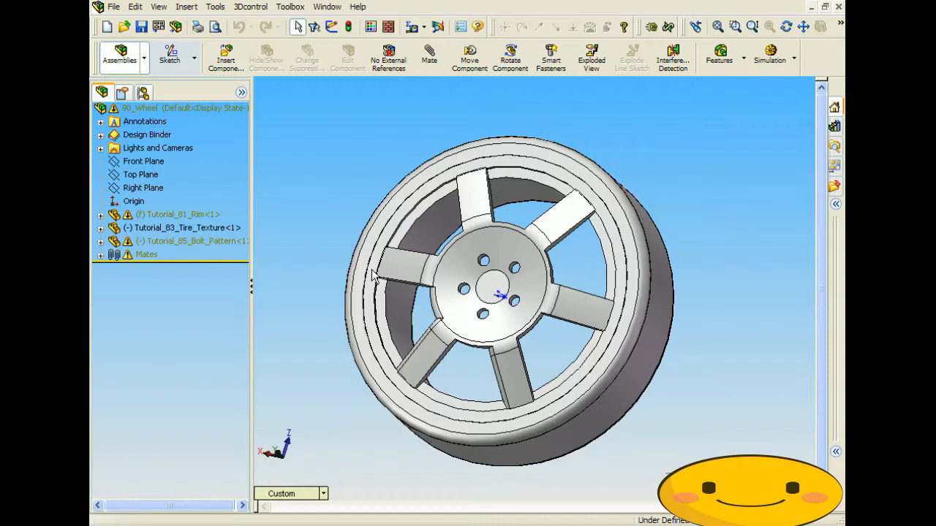
{"action": "middle_click_drag", "start_coordinate": [420, 331], "coordinate": [453, 221]}
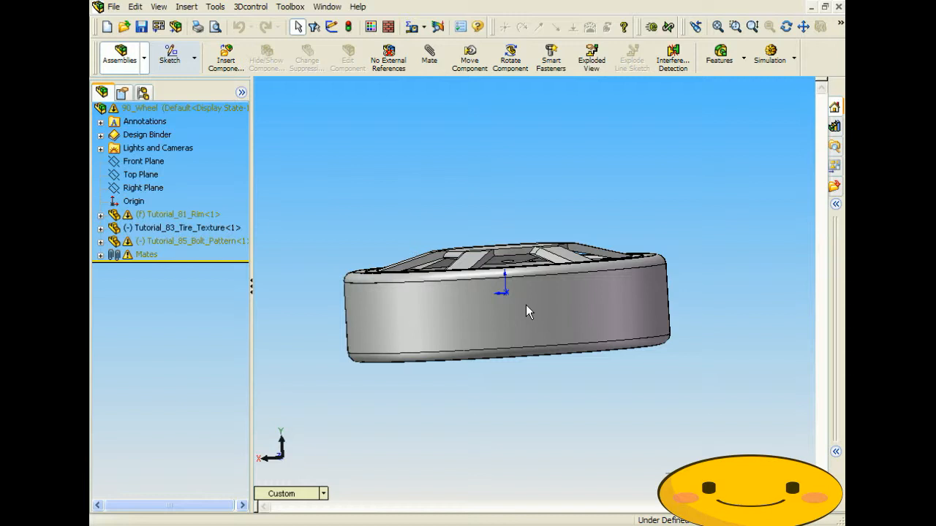
{"action": "middle_click_drag", "start_coordinate": [526, 316], "coordinate": [493, 338]}
{"action": "middle_click_drag", "start_coordinate": [417, 283], "coordinate": [457, 314]}
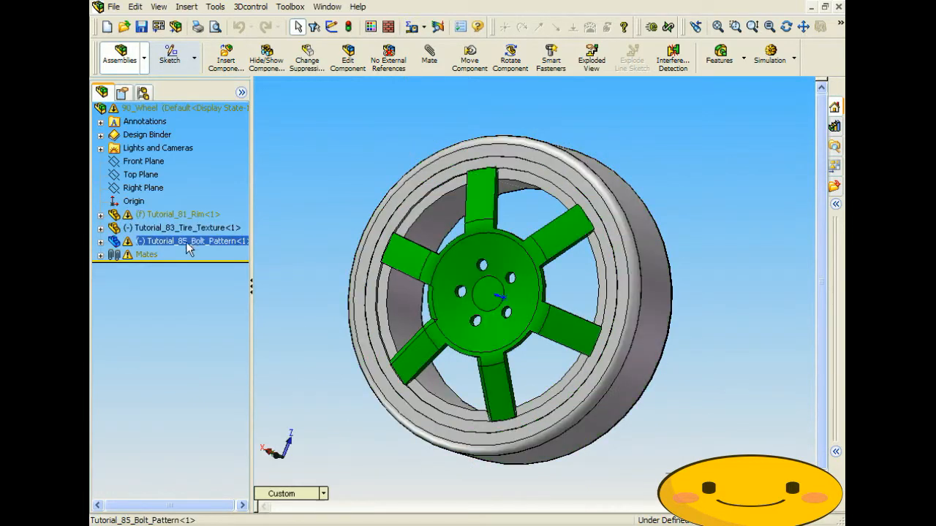
- Export the whole 90_Wheel assembly as STL, confirming the three component files
{"action": "left_click", "coordinate": [191, 110]}
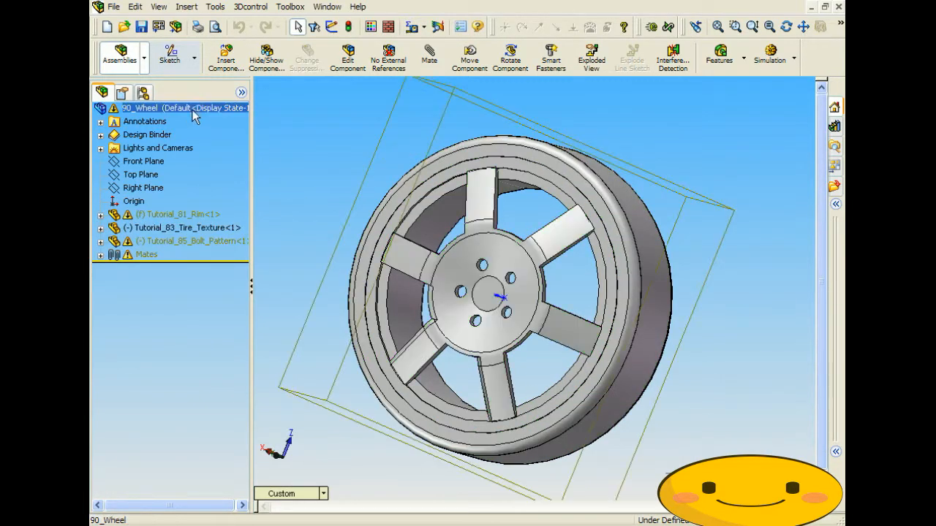
{"action": "left_click", "coordinate": [114, 7]}
{"action": "left_click", "coordinate": [165, 156]}
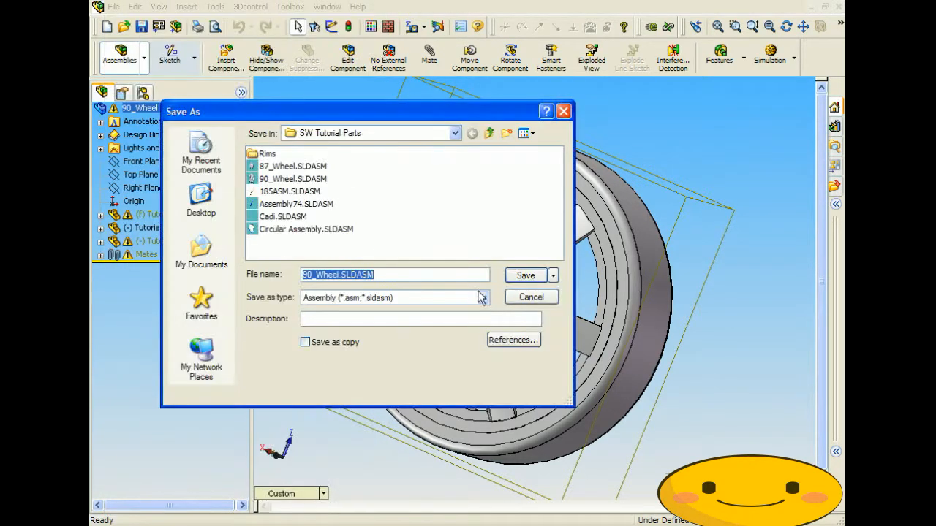
{"action": "left_click", "coordinate": [482, 297]}
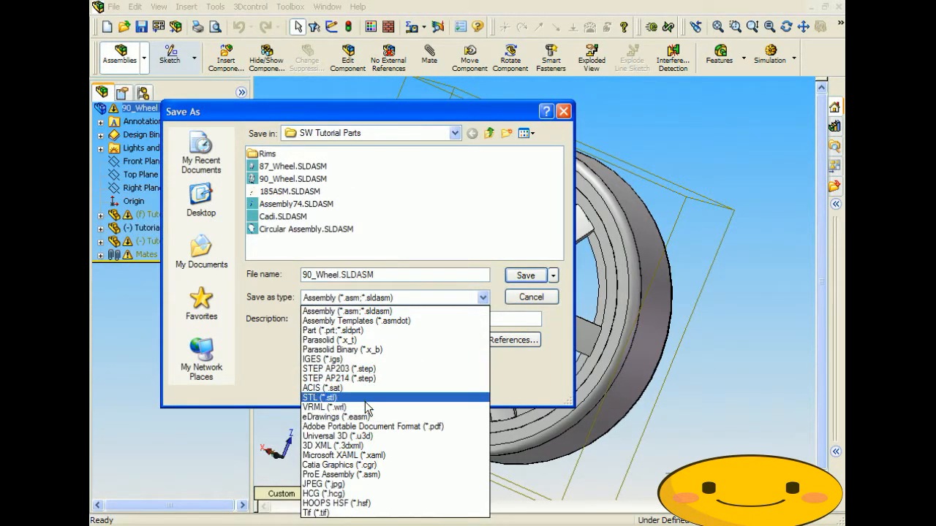
{"action": "left_click", "coordinate": [361, 391]}
{"action": "left_click", "coordinate": [526, 275]}
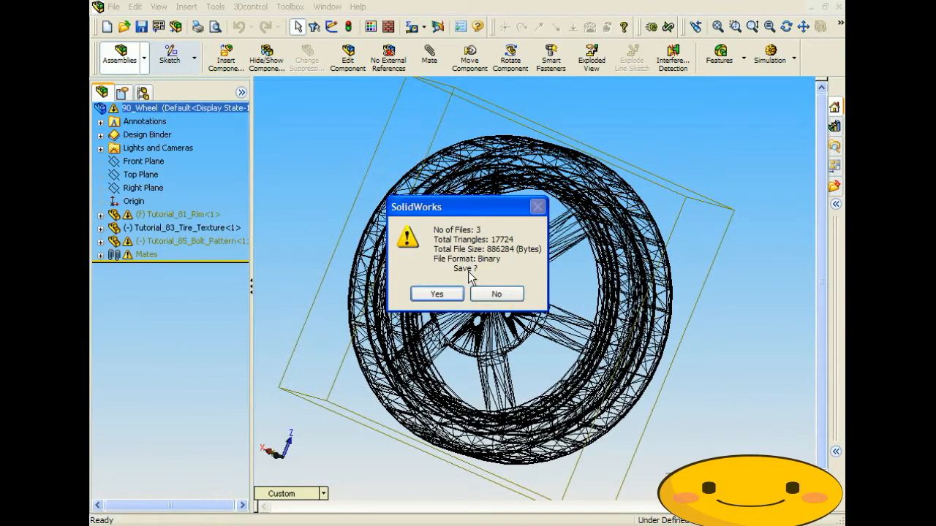
{"action": "left_click", "coordinate": [437, 293]}
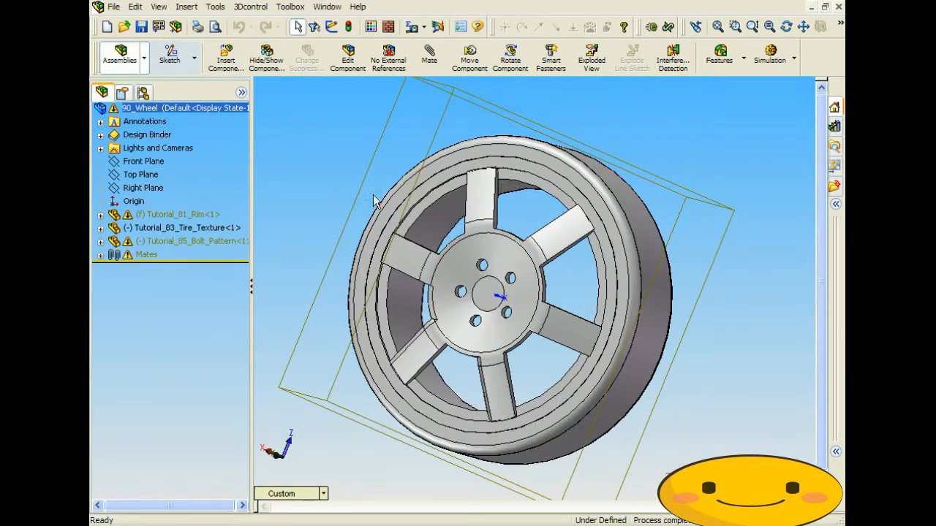
{"action": "middle_click_drag", "start_coordinate": [362, 197], "coordinate": [376, 124]}
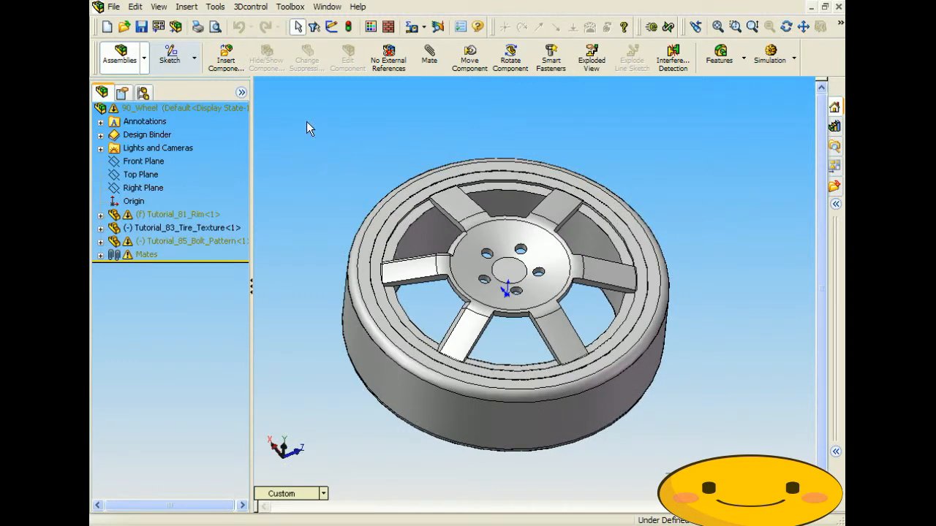
- Open the Tutorial_85_Bolt_Pattern STL file as a part, skipping import diagnostics
{"action": "left_click", "coordinate": [113, 6]}
{"action": "left_click", "coordinate": [139, 38]}
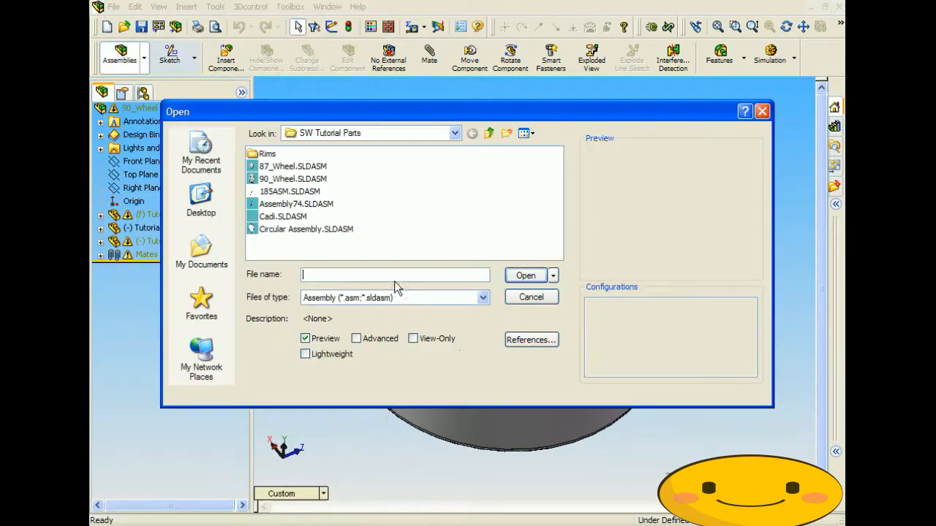
{"action": "left_click", "coordinate": [440, 297]}
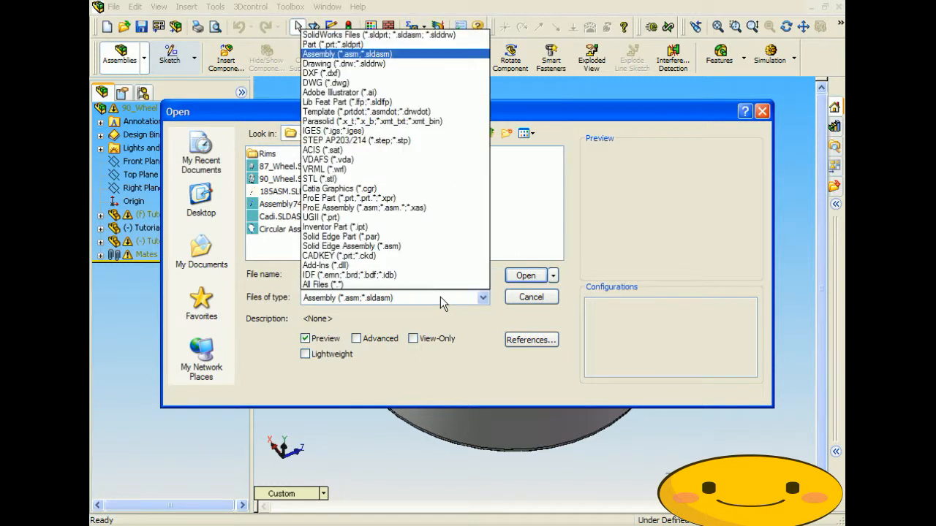
{"action": "left_click", "coordinate": [320, 178]}
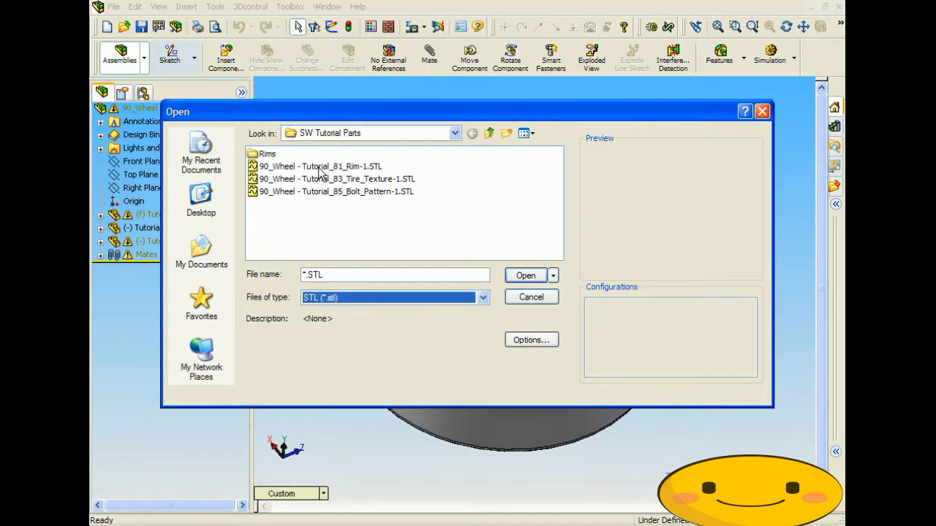
{"action": "left_click", "coordinate": [320, 191]}
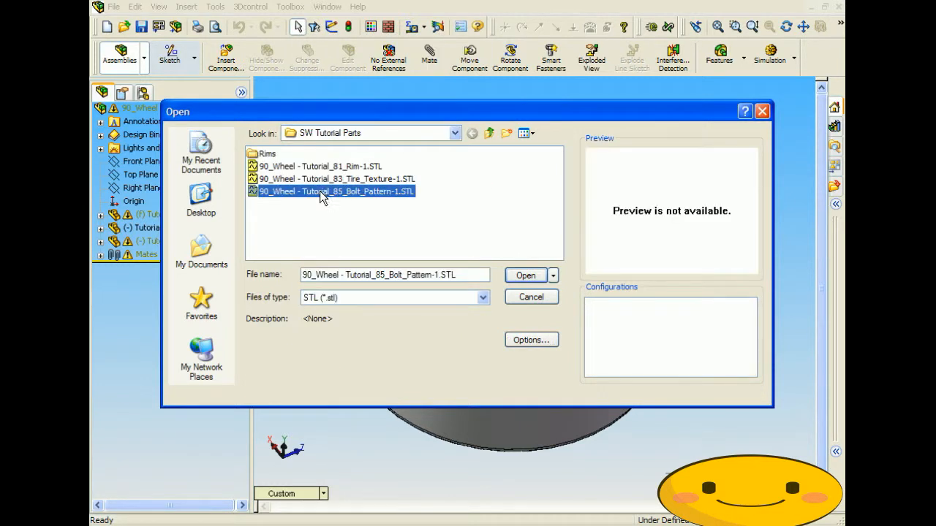
{"action": "left_click", "coordinate": [525, 277]}
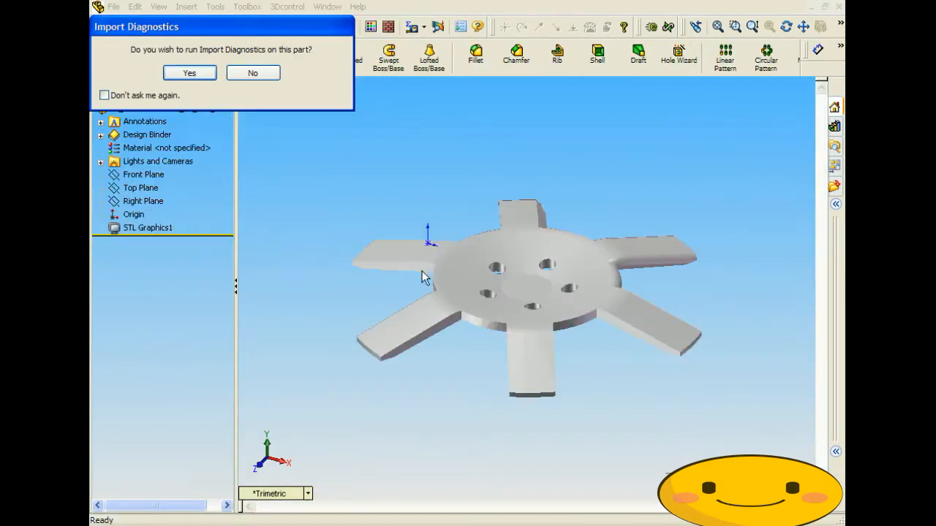
{"action": "left_click", "coordinate": [253, 76]}
{"action": "middle_click_drag", "start_coordinate": [545, 443], "coordinate": [602, 203]}
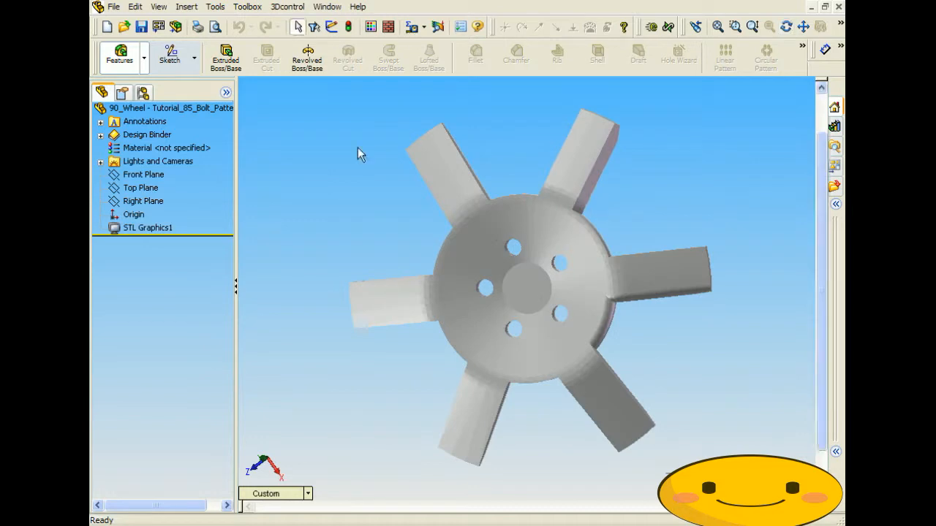
- Open the Tutorial_83_Tire_Texture STL file as a part and orbit the tire ring
{"action": "left_click", "coordinate": [114, 7]}
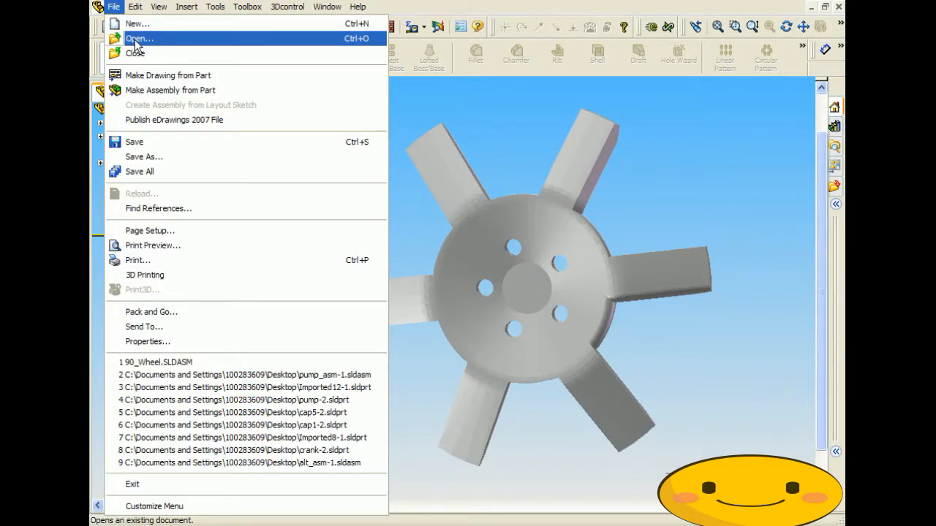
{"action": "left_click", "coordinate": [136, 40]}
{"action": "left_click", "coordinate": [377, 298]}
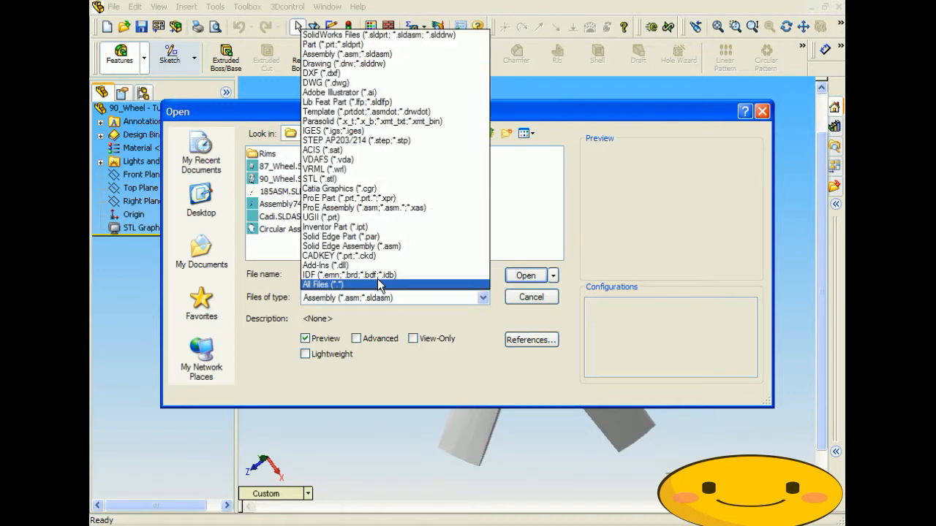
{"action": "left_click", "coordinate": [319, 179]}
{"action": "left_click", "coordinate": [336, 178]}
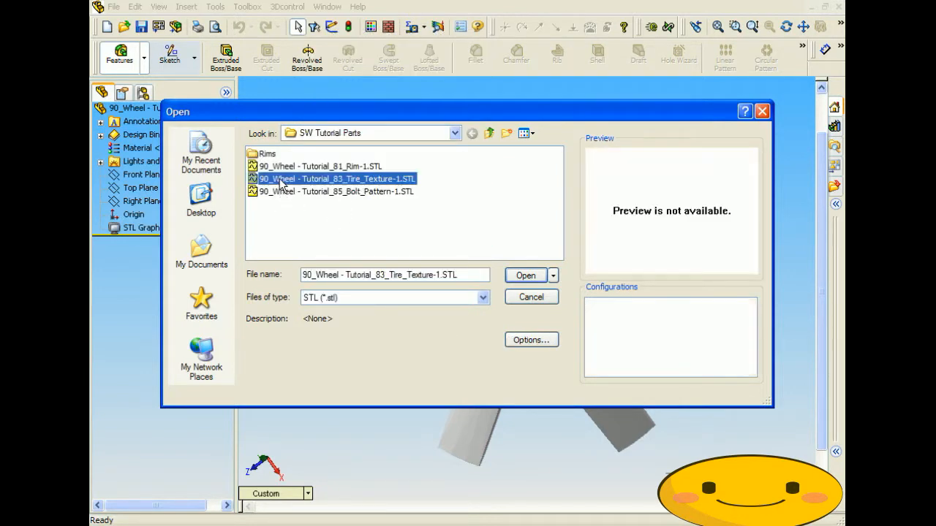
{"action": "left_click", "coordinate": [524, 276]}
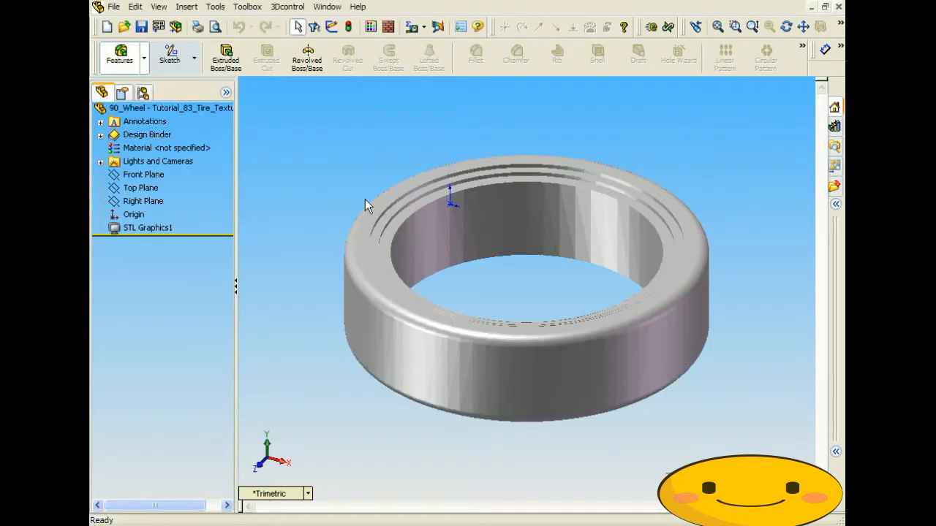
{"action": "middle_click_drag", "start_coordinate": [365, 199], "coordinate": [432, 303]}
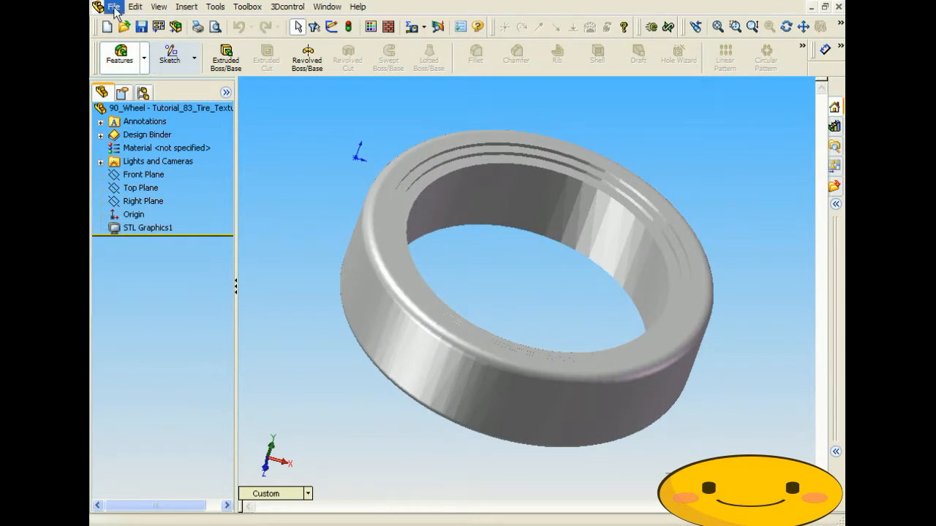
- Open the rim STL file without import diagnostics and orbit it to a side-on view
{"action": "left_click", "coordinate": [113, 8]}
{"action": "left_click", "coordinate": [132, 38]}
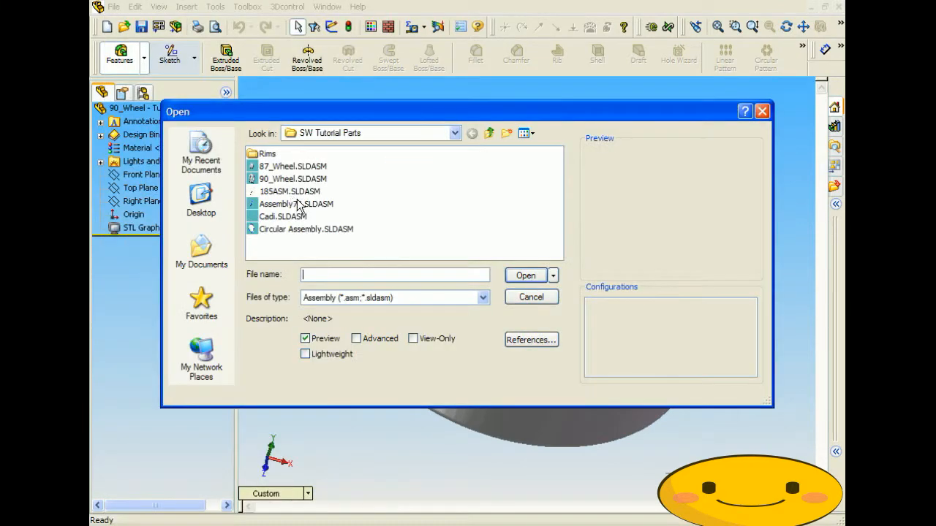
{"action": "left_click", "coordinate": [388, 293]}
{"action": "left_click", "coordinate": [333, 178]}
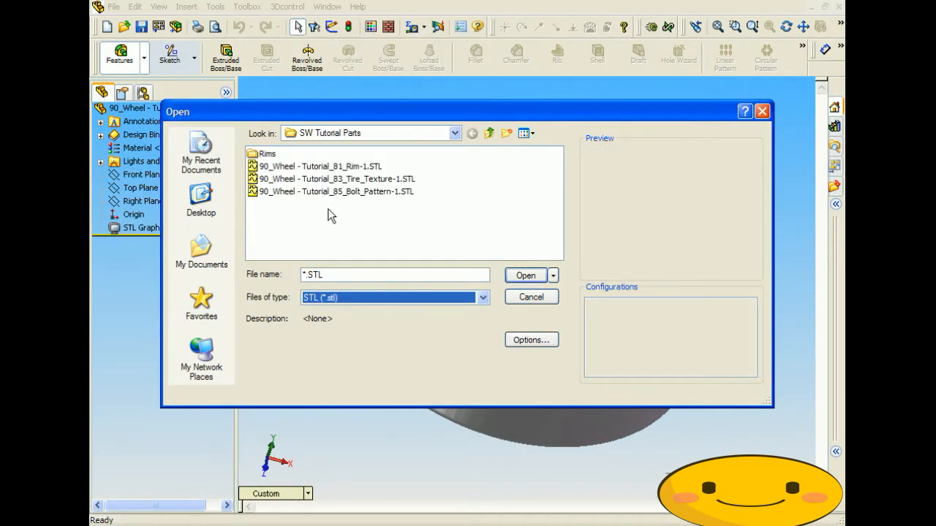
{"action": "left_click", "coordinate": [303, 167]}
{"action": "left_click", "coordinate": [525, 276]}
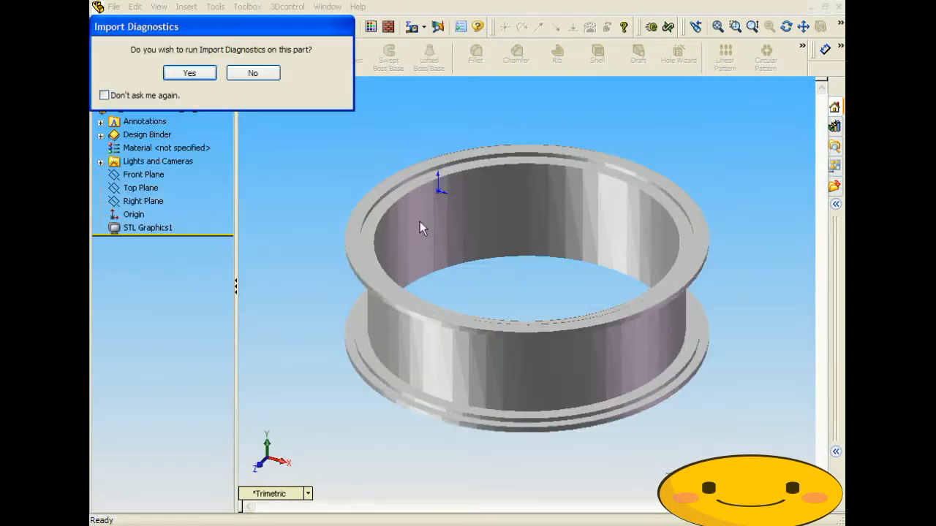
{"action": "left_click", "coordinate": [252, 73]}
{"action": "mouse_move", "coordinate": [399, 261]}
{"action": "middle_mouse_down"}
{"action": "mouse_move", "coordinate": [340, 171]}
{"action": "mouse_move", "coordinate": [384, 265]}
{"action": "middle_mouse_up"}
{"action": "left_click_drag", "start_coordinate": [384, 264], "coordinate": [436, 311]}
{"action": "key", "text": "Escape"}
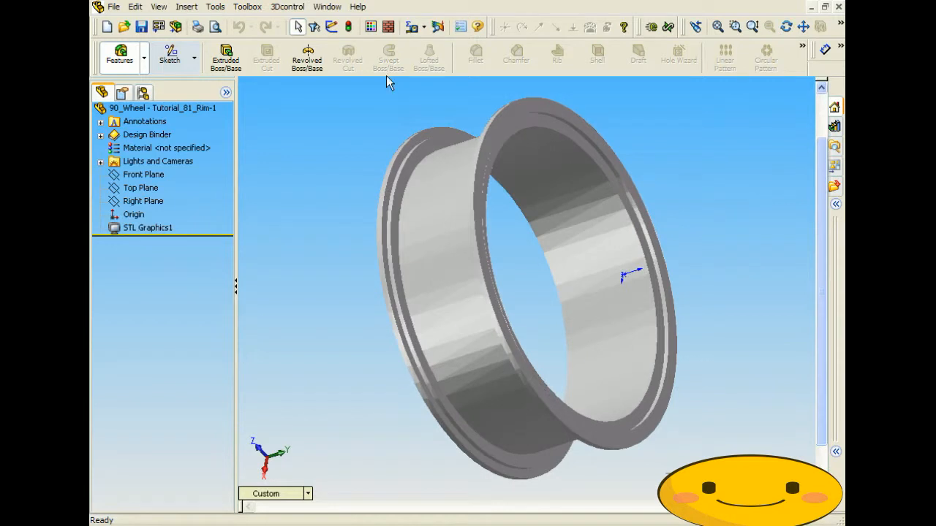
- Switch to the bolt pattern part window and orbit it to inspect it
{"action": "left_click", "coordinate": [329, 8]}
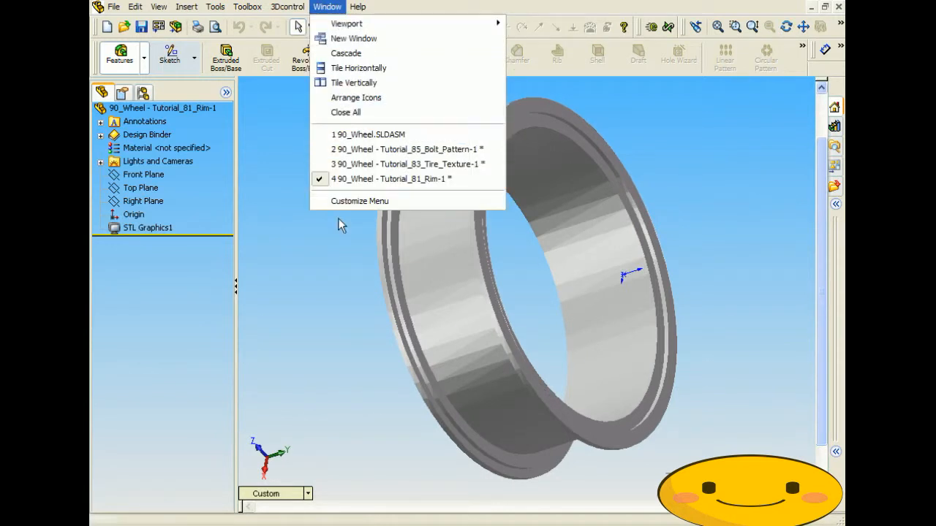
{"action": "left_click", "coordinate": [324, 261]}
{"action": "left_click", "coordinate": [337, 8]}
{"action": "left_click", "coordinate": [360, 152]}
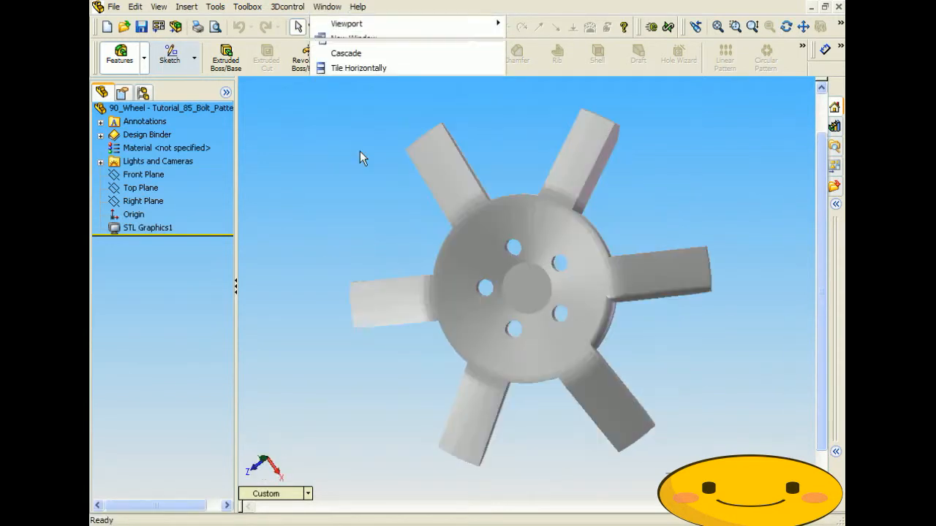
{"action": "middle_click_drag", "start_coordinate": [486, 233], "coordinate": [454, 289]}
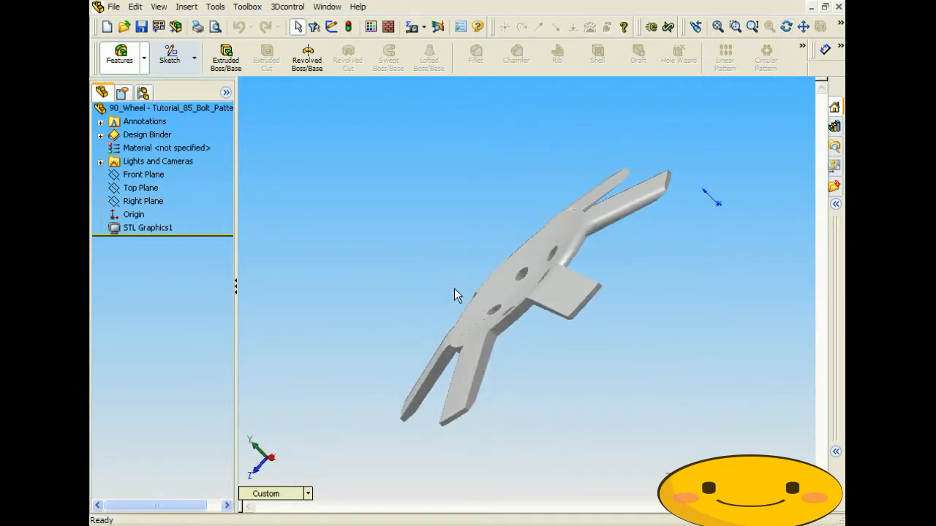
{"action": "middle_click_drag", "start_coordinate": [505, 288], "coordinate": [629, 352]}
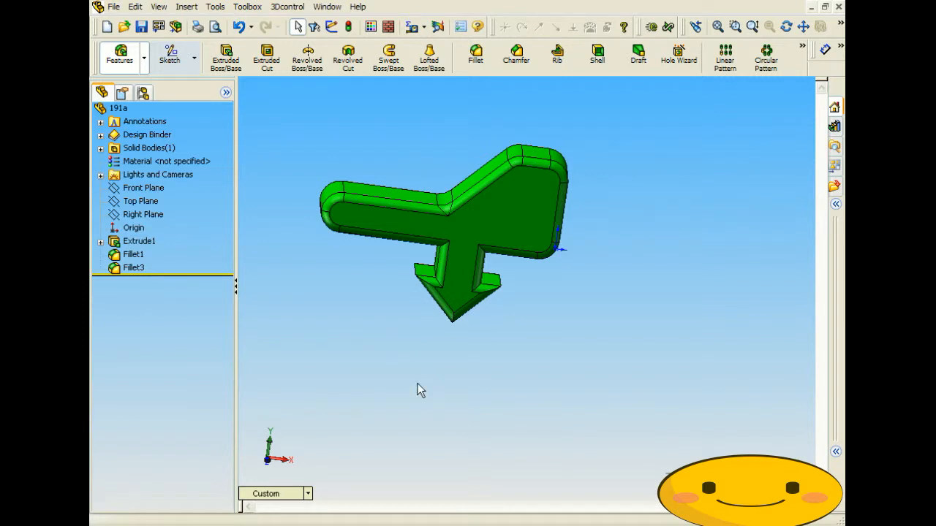
- Orbit part 191a, then switch to 191b and inspect its knob and arrow end
{"action": "middle_click_drag", "start_coordinate": [504, 358], "coordinate": [520, 373]}
{"action": "key", "text": "Escape"}
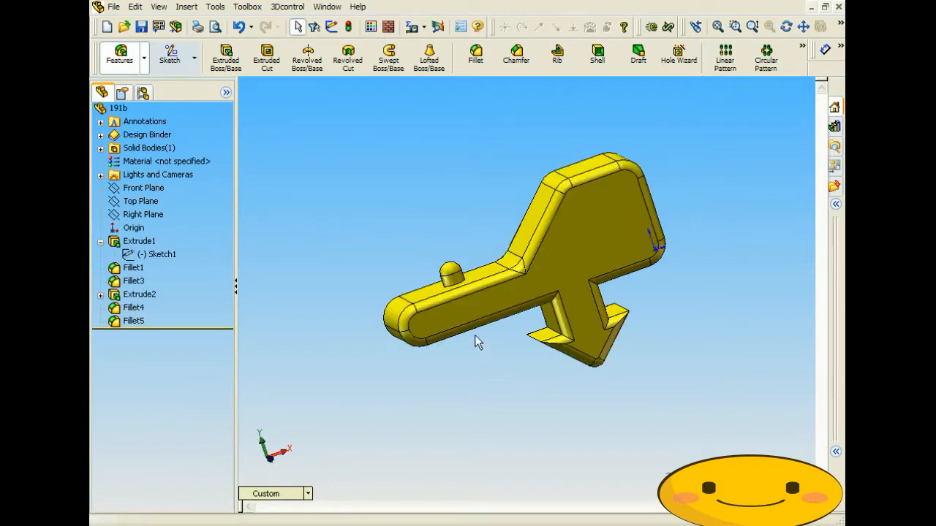
{"action": "middle_click_drag", "start_coordinate": [474, 335], "coordinate": [430, 324]}
{"action": "middle_click_drag", "start_coordinate": [548, 256], "coordinate": [642, 264]}
{"action": "middle_click_drag", "start_coordinate": [480, 316], "coordinate": [464, 277]}
{"action": "middle_click_drag", "start_coordinate": [525, 298], "coordinate": [476, 315]}
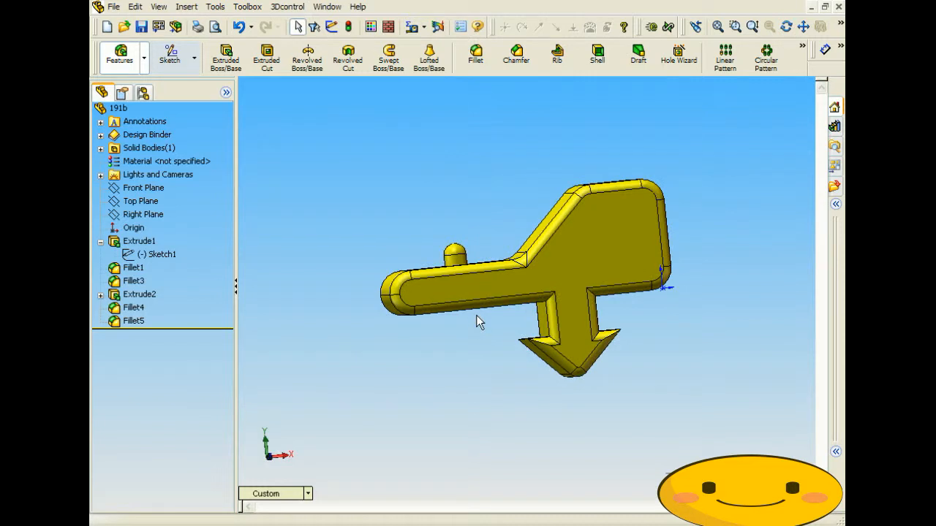
{"action": "left_click", "coordinate": [457, 255]}
{"action": "left_click", "coordinate": [414, 239]}
{"action": "scroll", "coordinate": [586, 381], "scroll_direction": "down", "scroll_amount": 5}
{"action": "middle_click_drag", "start_coordinate": [536, 343], "coordinate": [526, 304]}
{"action": "middle_click_drag", "start_coordinate": [519, 293], "coordinate": [526, 312]}
{"action": "scroll", "coordinate": [520, 329], "scroll_direction": "up", "scroll_amount": 5}
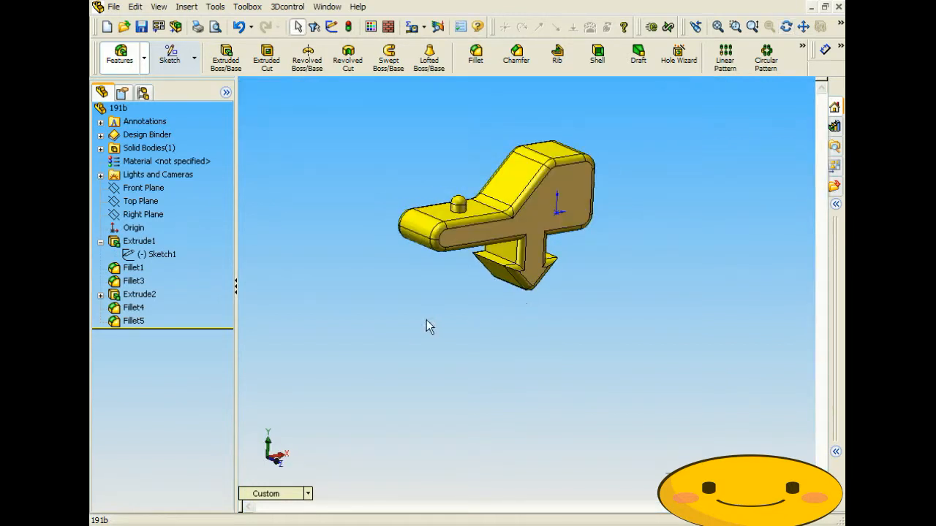
- Compare 191a with 191b and locate the knob's Fillet4 on part 191b
{"action": "key", "text": "ctrl+Tab"}
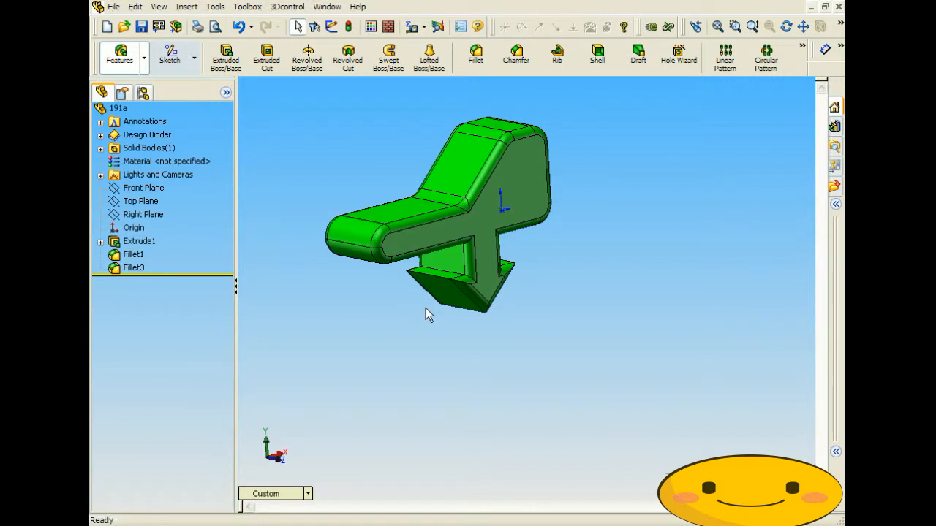
{"action": "key", "text": "ctrl+Tab"}
{"action": "left_click", "coordinate": [459, 206]}
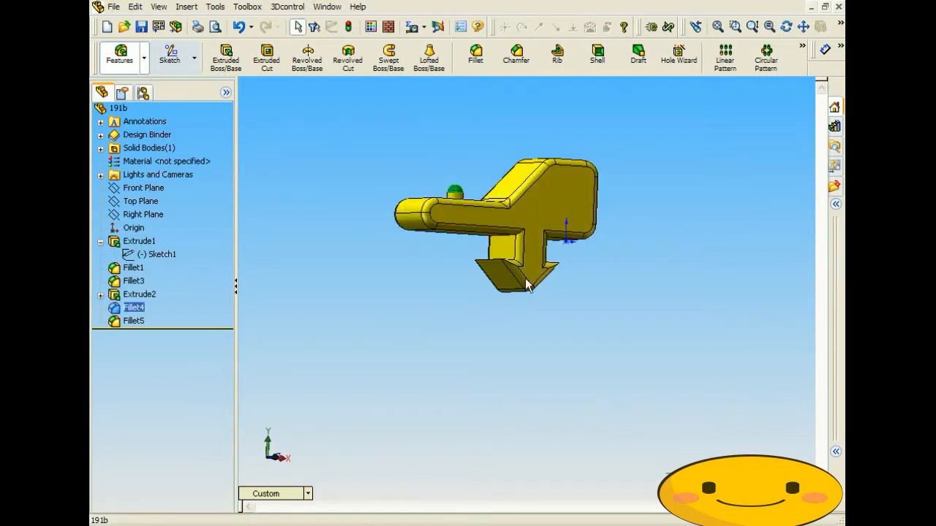
{"action": "scroll", "coordinate": [534, 296], "scroll_direction": "down", "scroll_amount": 3}
{"action": "scroll", "coordinate": [466, 287], "scroll_direction": "up", "scroll_amount": 5}
{"action": "middle_click_drag", "start_coordinate": [461, 262], "coordinate": [375, 273]}
{"action": "left_click", "coordinate": [424, 274]}
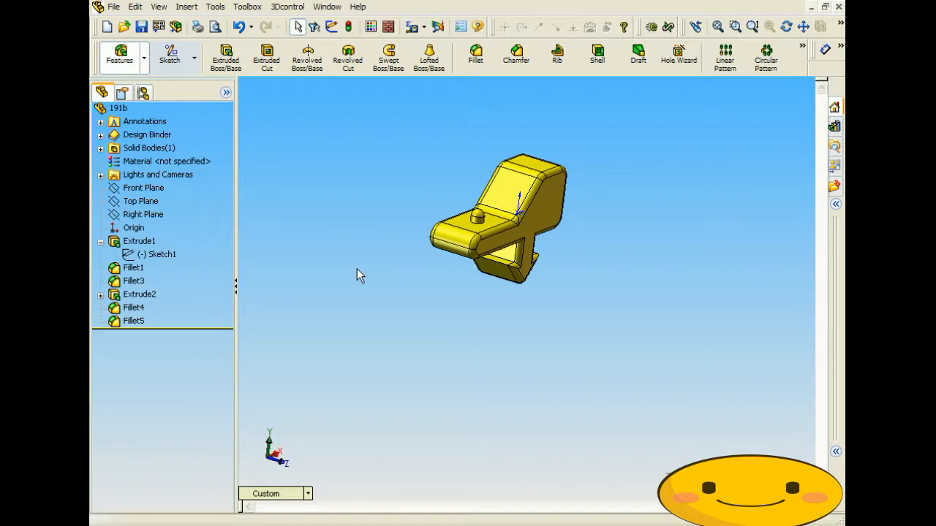
- Create a new assembly document and turn on display of origins
{"action": "left_click", "coordinate": [114, 8]}
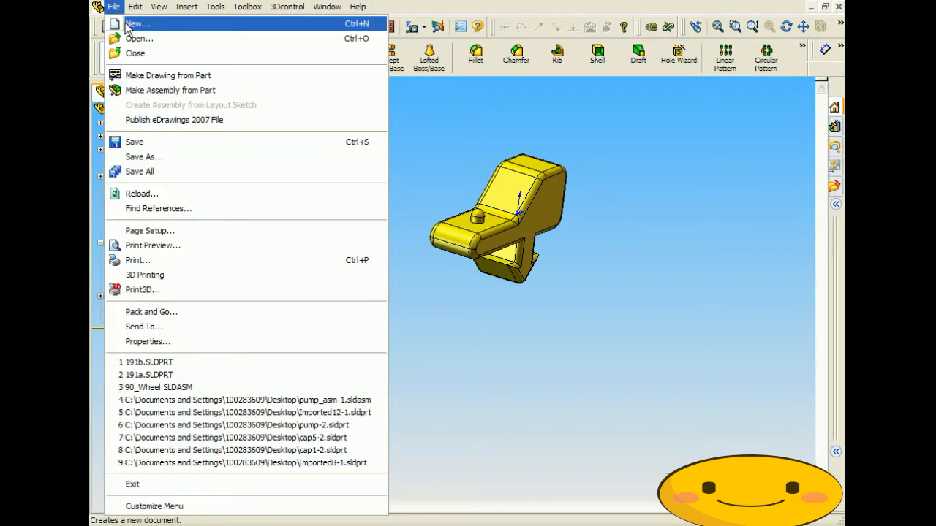
{"action": "left_click", "coordinate": [132, 24]}
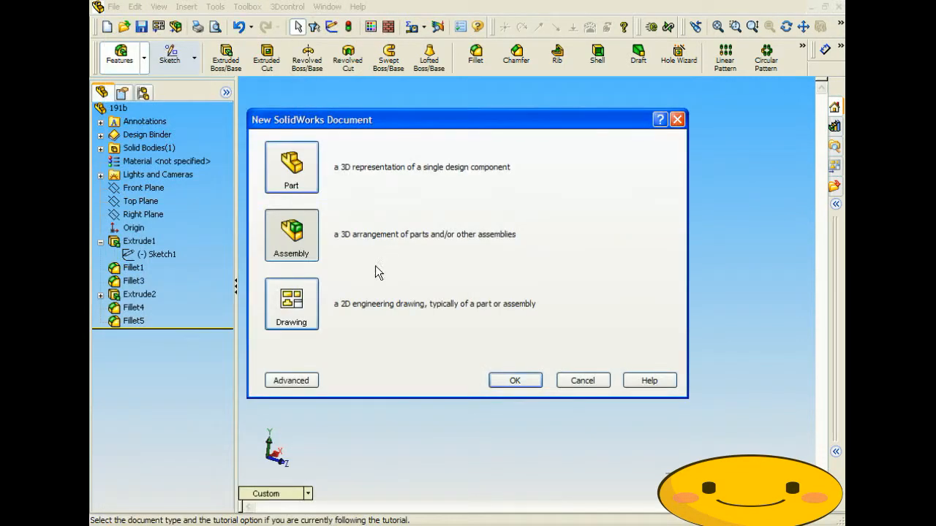
{"action": "left_click", "coordinate": [280, 213]}
{"action": "left_click", "coordinate": [532, 382]}
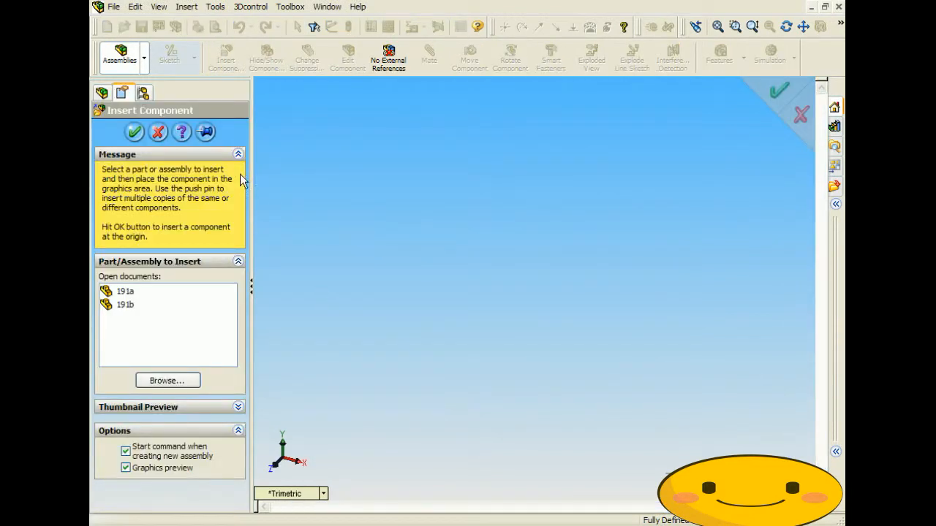
{"action": "left_click", "coordinate": [159, 6]}
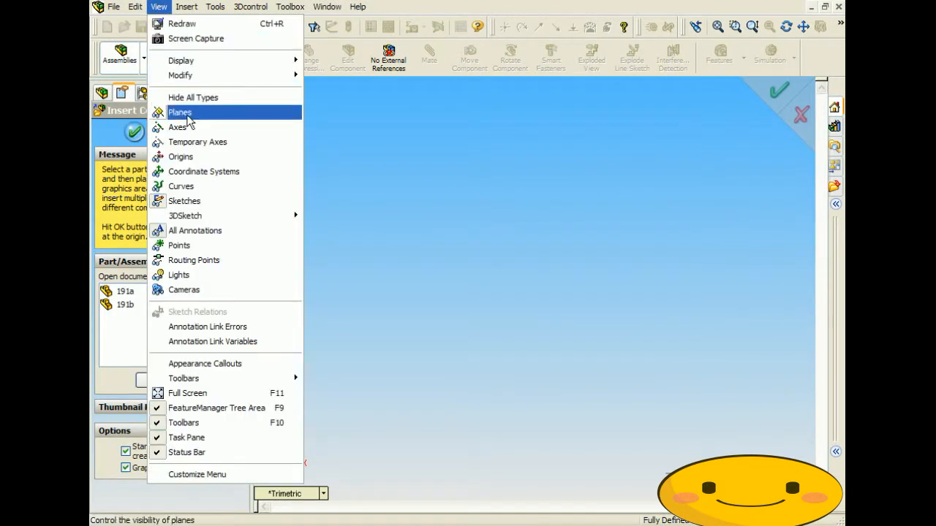
{"action": "left_click", "coordinate": [189, 158]}
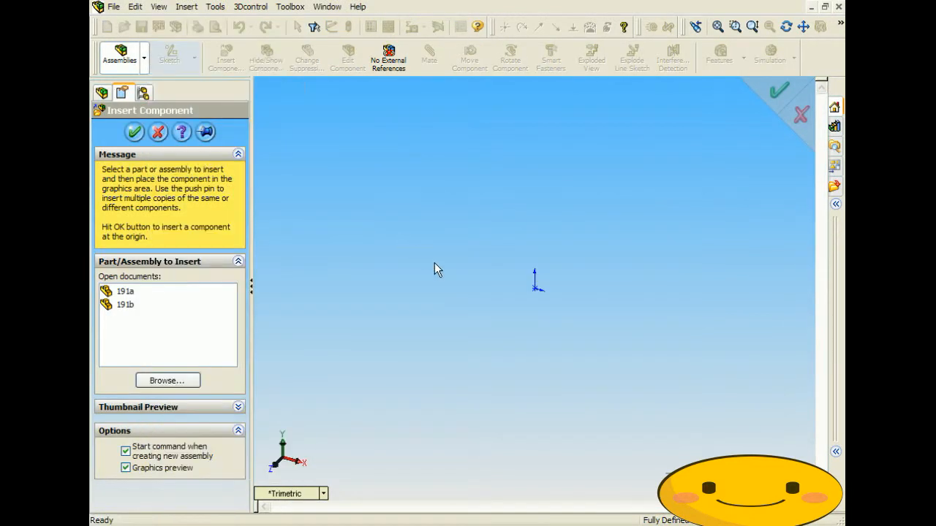
- Insert parts 191a and 191b, each placed at the assembly origin
{"action": "left_click", "coordinate": [124, 292]}
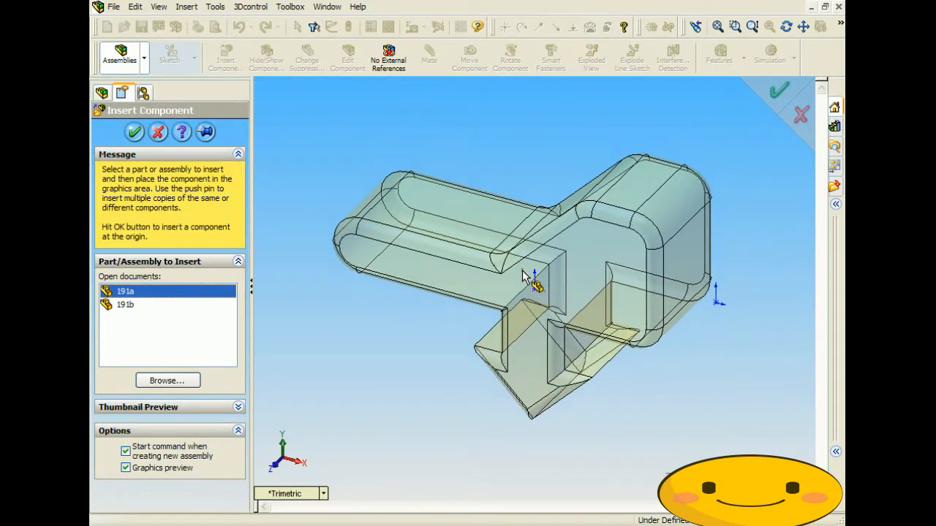
{"action": "left_click", "coordinate": [542, 291]}
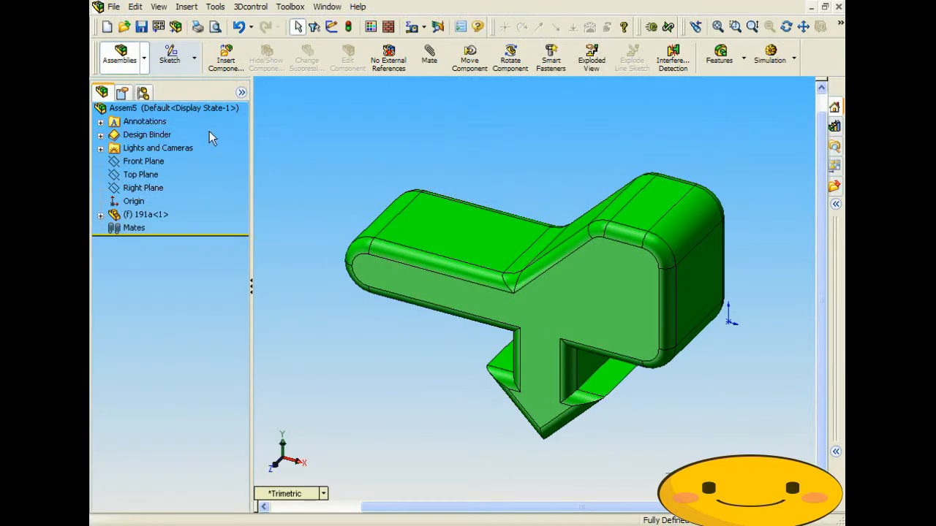
{"action": "left_click", "coordinate": [225, 59]}
{"action": "left_click", "coordinate": [124, 304]}
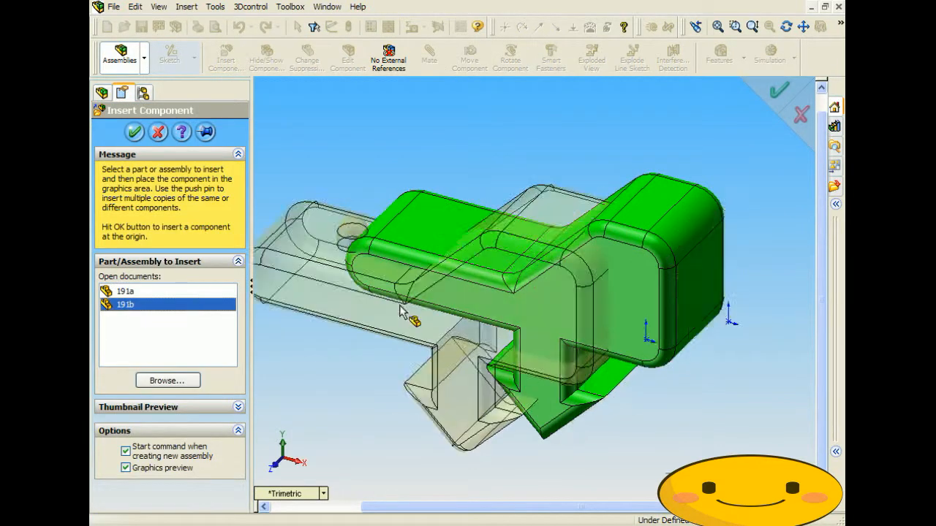
{"action": "left_click", "coordinate": [730, 323]}
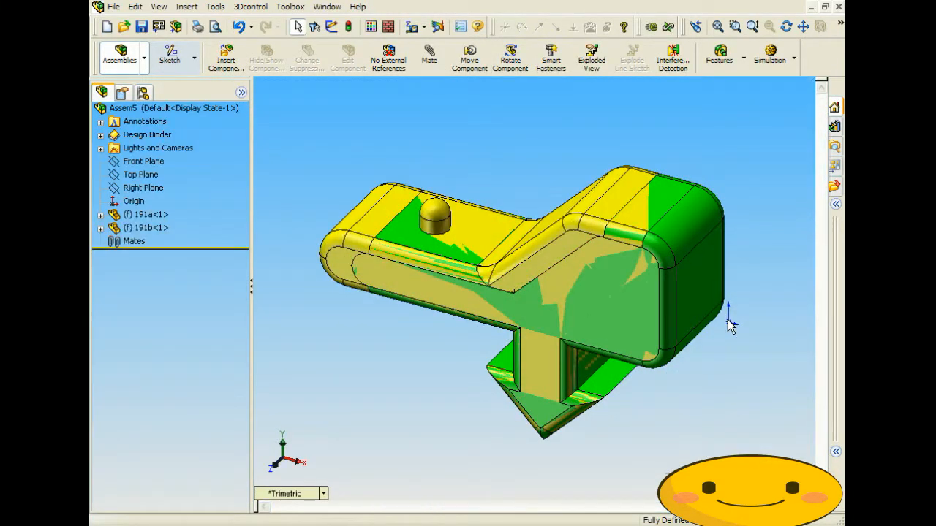
{"action": "middle_click_drag", "start_coordinate": [512, 391], "coordinate": [488, 334]}
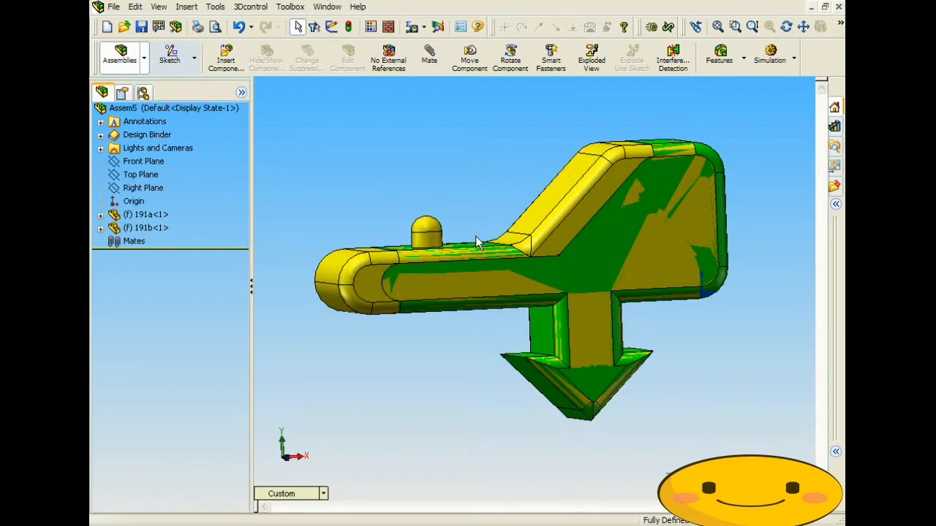
{"action": "middle_click_drag", "start_coordinate": [473, 244], "coordinate": [462, 270]}
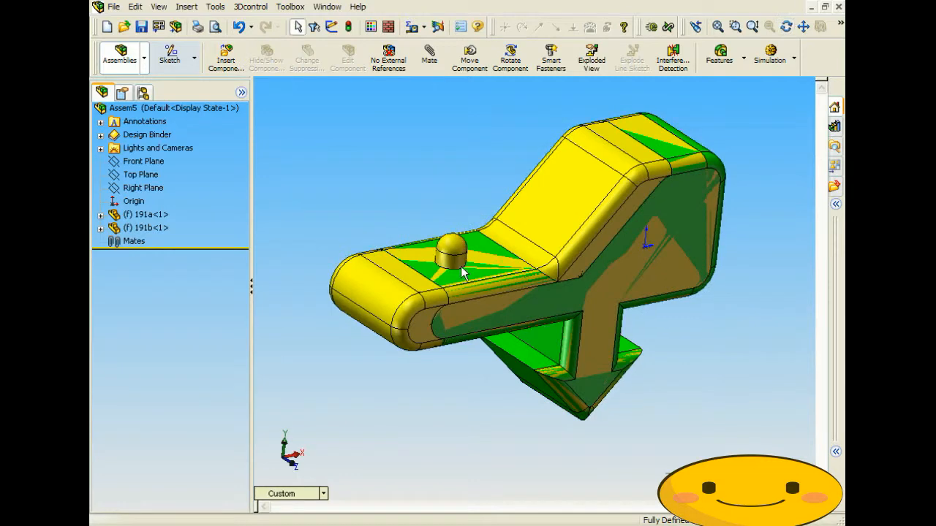
{"action": "scroll", "coordinate": [462, 270], "scroll_direction": "up", "scroll_amount": 5}
{"action": "left_click", "coordinate": [481, 267]}
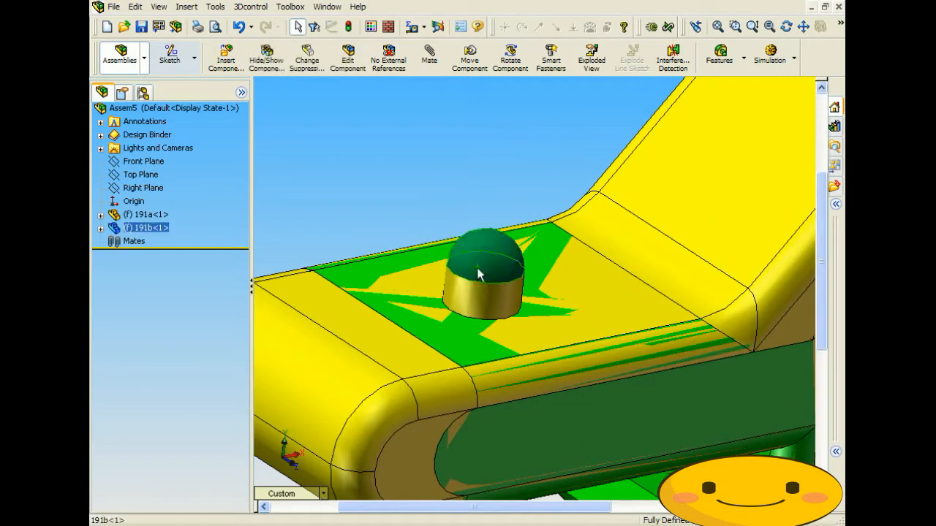
{"action": "left_click", "coordinate": [395, 175]}
{"action": "scroll", "coordinate": [390, 284], "scroll_direction": "down", "scroll_amount": 4}
{"action": "middle_click_drag", "start_coordinate": [526, 333], "coordinate": [495, 301]}
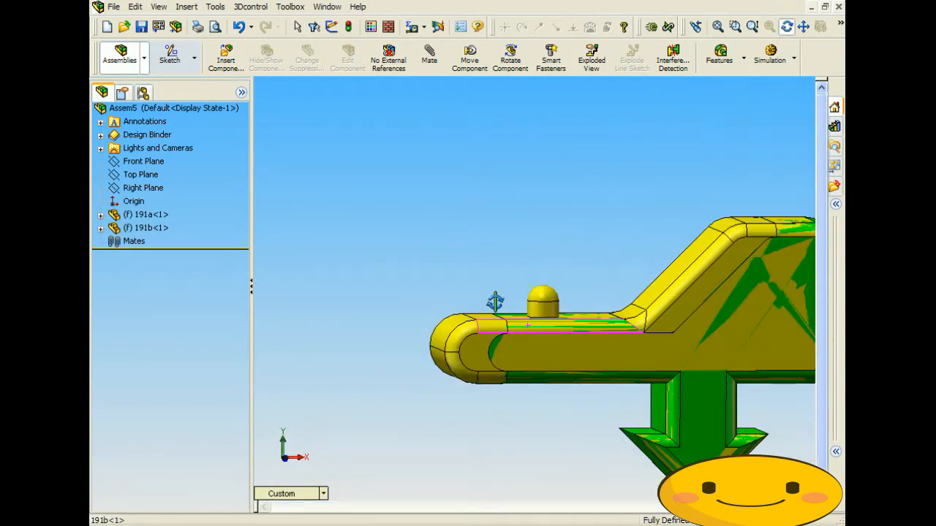
{"action": "scroll", "coordinate": [607, 395], "scroll_direction": "up", "scroll_amount": 8}
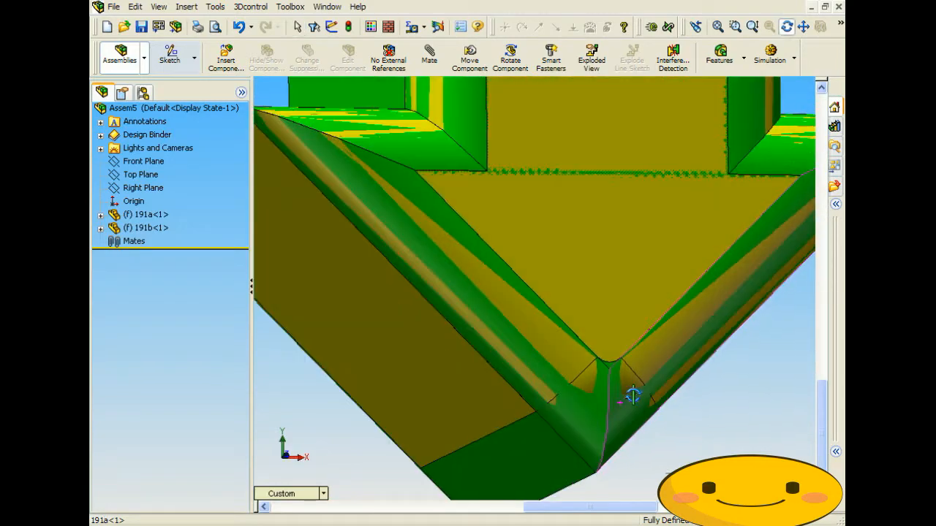
{"action": "scroll", "coordinate": [633, 395], "scroll_direction": "down", "scroll_amount": 8}
{"action": "middle_click_drag", "start_coordinate": [568, 386], "coordinate": [665, 394]}
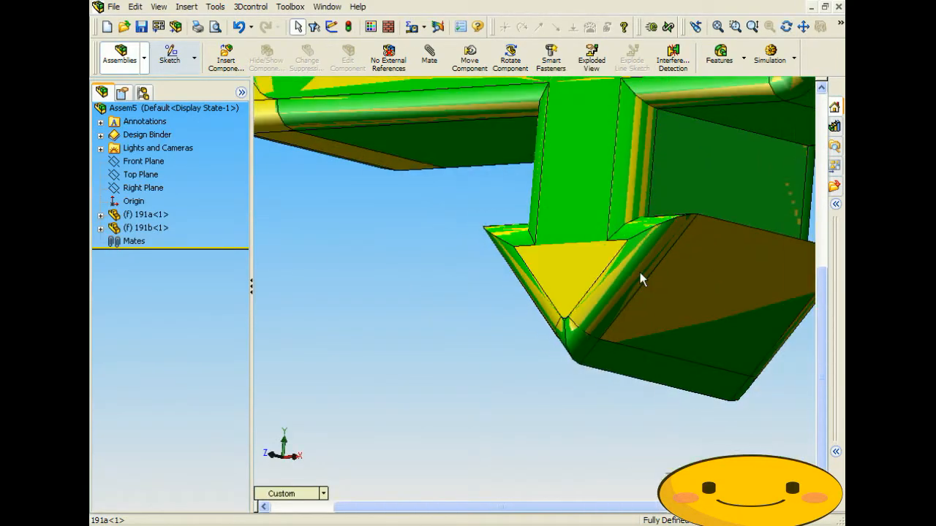
{"action": "middle_click_drag", "start_coordinate": [635, 281], "coordinate": [687, 299]}
{"action": "middle_click_drag", "start_coordinate": [539, 334], "coordinate": [634, 337]}
{"action": "scroll", "coordinate": [511, 254], "scroll_direction": "up", "scroll_amount": 8}
{"action": "middle_click_drag", "start_coordinate": [511, 254], "coordinate": [417, 253]}
{"action": "middle_click_drag", "start_coordinate": [565, 200], "coordinate": [571, 221]}
{"action": "scroll", "coordinate": [571, 220], "scroll_direction": "down", "scroll_amount": 4}
{"action": "middle_click_drag", "start_coordinate": [453, 254], "coordinate": [495, 239]}
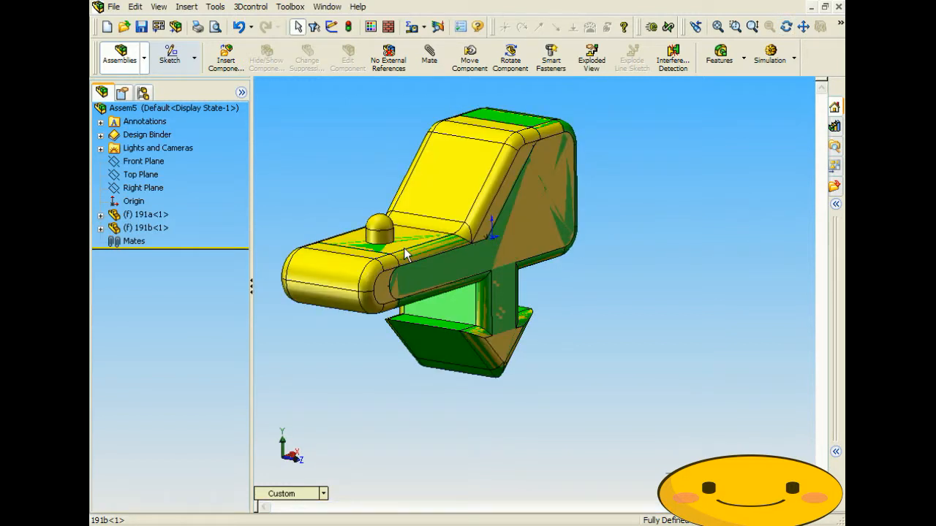
{"action": "scroll", "coordinate": [450, 287], "scroll_direction": "down", "scroll_amount": 5}
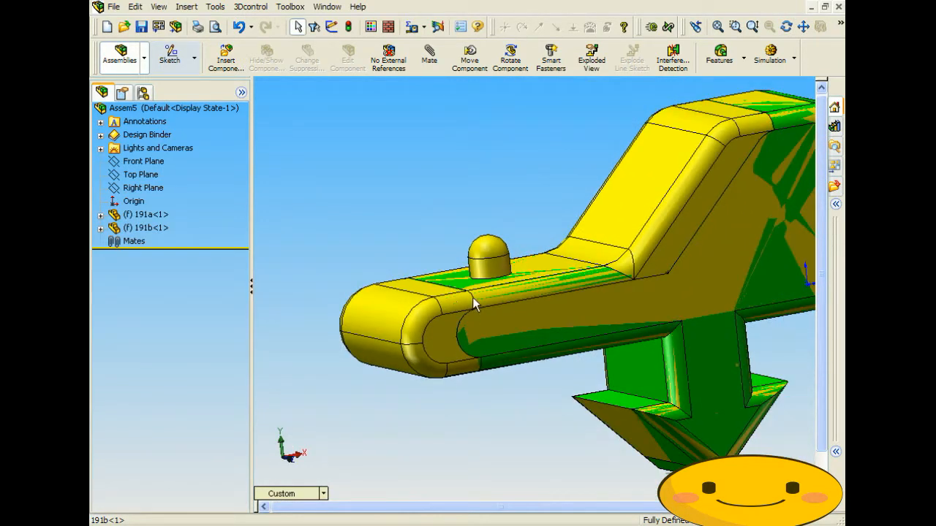
{"action": "scroll", "coordinate": [655, 184], "scroll_direction": "up", "scroll_amount": 5}
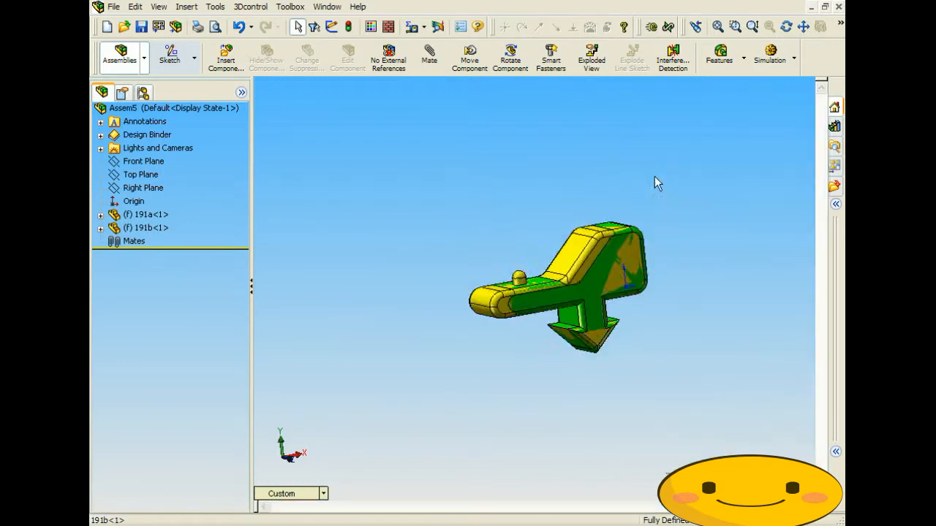
{"action": "left_click", "coordinate": [840, 26]}
- Show the assembly as wireframe and orbit around its arrow-shaped end
{"action": "left_click", "coordinate": [762, 47]}
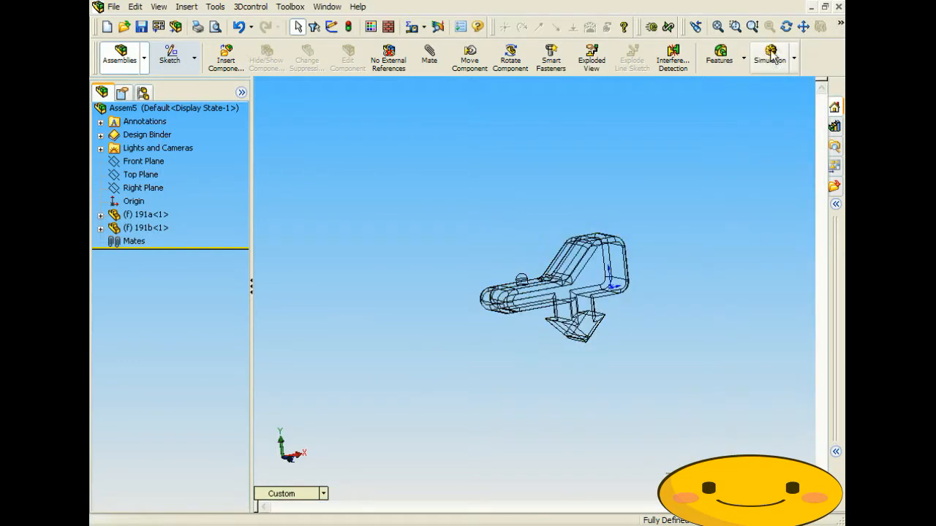
{"action": "scroll", "coordinate": [506, 305], "scroll_direction": "down", "scroll_amount": 5}
{"action": "mouse_move", "coordinate": [527, 293]}
{"action": "middle_mouse_down"}
{"action": "mouse_move", "coordinate": [472, 293]}
{"action": "mouse_move", "coordinate": [523, 293]}
{"action": "mouse_move", "coordinate": [522, 282]}
{"action": "mouse_move", "coordinate": [504, 278]}
{"action": "mouse_move", "coordinate": [530, 304]}
{"action": "middle_mouse_up"}
{"action": "scroll", "coordinate": [523, 300], "scroll_direction": "down", "scroll_amount": 3}
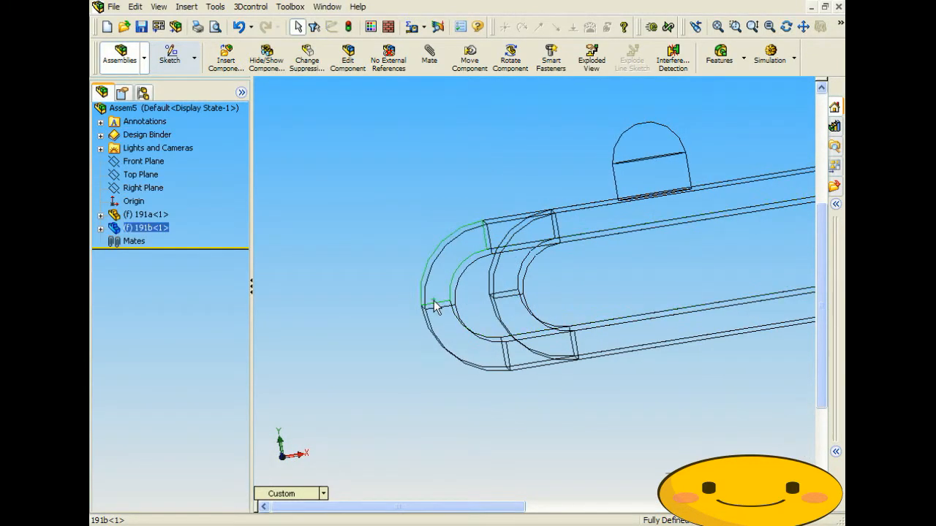
{"action": "scroll", "coordinate": [739, 329], "scroll_direction": "up", "scroll_amount": 3}
{"action": "scroll", "coordinate": [773, 409], "scroll_direction": "down", "scroll_amount": 6}
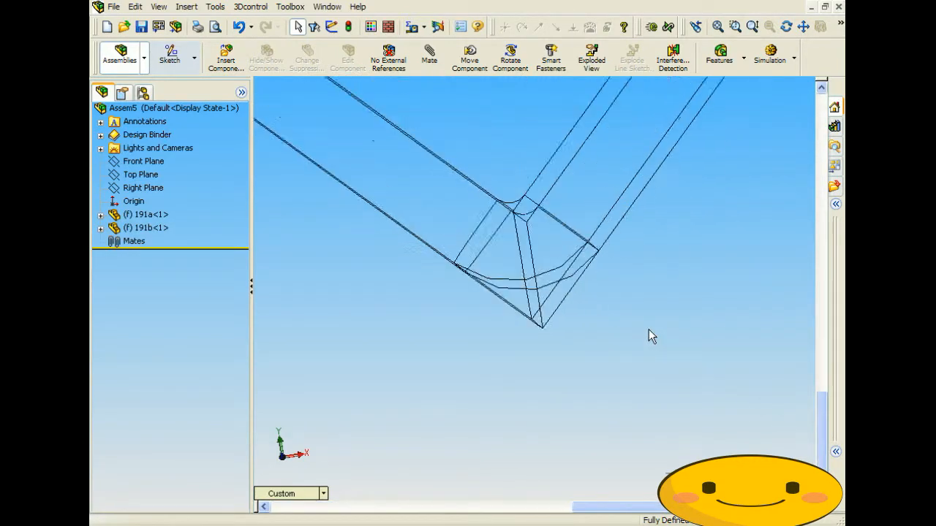
{"action": "mouse_move", "coordinate": [516, 294]}
{"action": "middle_mouse_down"}
{"action": "mouse_move", "coordinate": [503, 283]}
{"action": "mouse_move", "coordinate": [512, 292]}
{"action": "middle_mouse_up"}
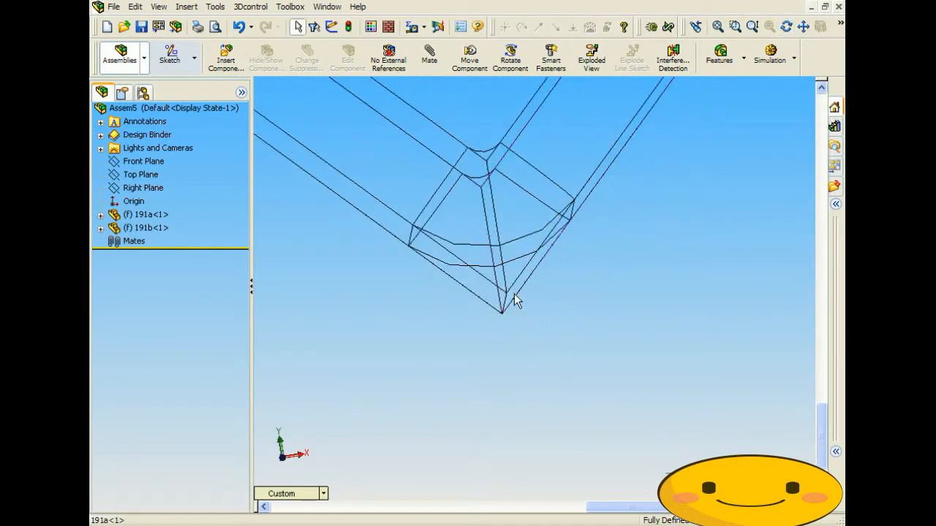
{"action": "scroll", "coordinate": [581, 282], "scroll_direction": "up", "scroll_amount": 2}
{"action": "middle_click_drag", "start_coordinate": [576, 273], "coordinate": [561, 282]}
{"action": "scroll", "coordinate": [561, 280], "scroll_direction": "up", "scroll_amount": 8}
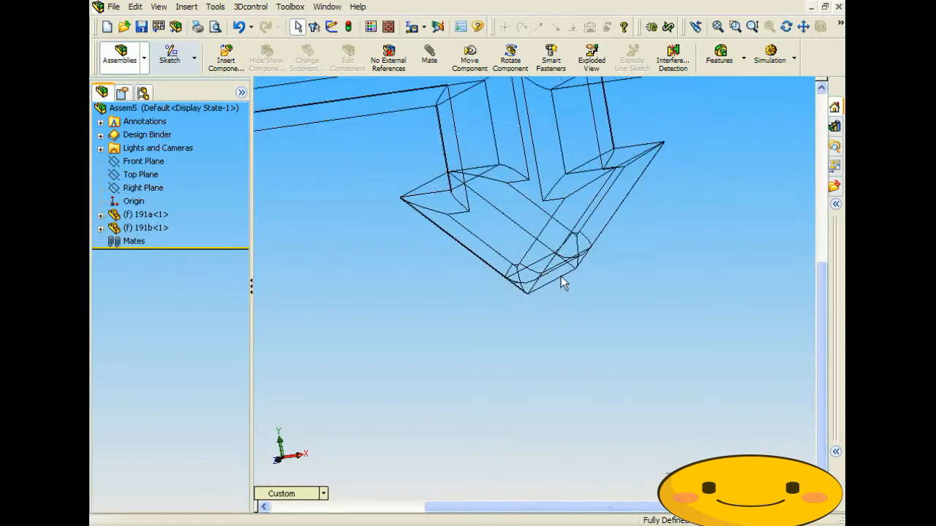
{"action": "middle_click_drag", "start_coordinate": [545, 203], "coordinate": [595, 226]}
{"action": "scroll", "coordinate": [548, 236], "scroll_direction": "down", "scroll_amount": 4}
{"action": "scroll", "coordinate": [514, 227], "scroll_direction": "up", "scroll_amount": 4}
- Display the model shaded with edges and orbit it to a flat front view
{"action": "left_click", "coordinate": [841, 26]}
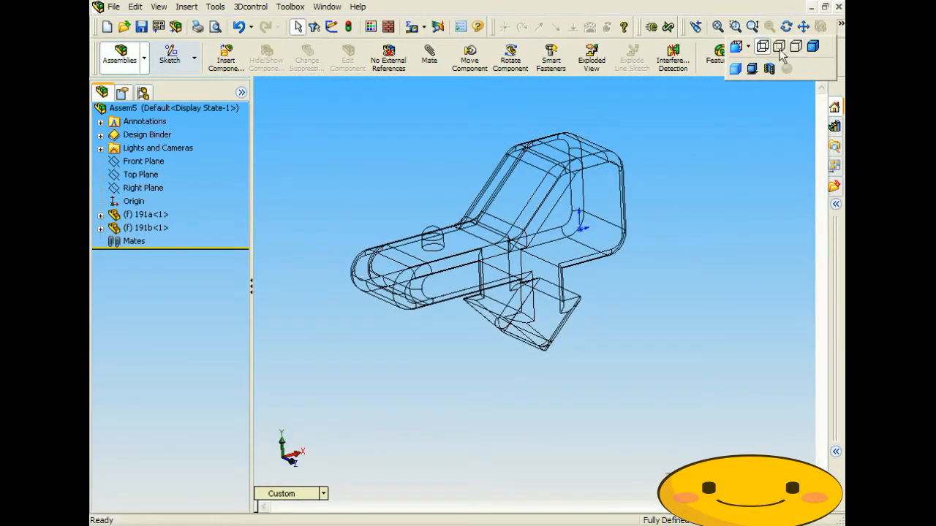
{"action": "left_click", "coordinate": [813, 48]}
{"action": "mouse_move", "coordinate": [689, 310]}
{"action": "middle_mouse_down"}
{"action": "mouse_move", "coordinate": [620, 284]}
{"action": "mouse_move", "coordinate": [685, 284]}
{"action": "mouse_move", "coordinate": [530, 275]}
{"action": "mouse_move", "coordinate": [568, 280]}
{"action": "mouse_move", "coordinate": [514, 355]}
{"action": "mouse_move", "coordinate": [541, 347]}
{"action": "mouse_move", "coordinate": [434, 278]}
{"action": "mouse_move", "coordinate": [423, 302]}
{"action": "middle_mouse_up"}
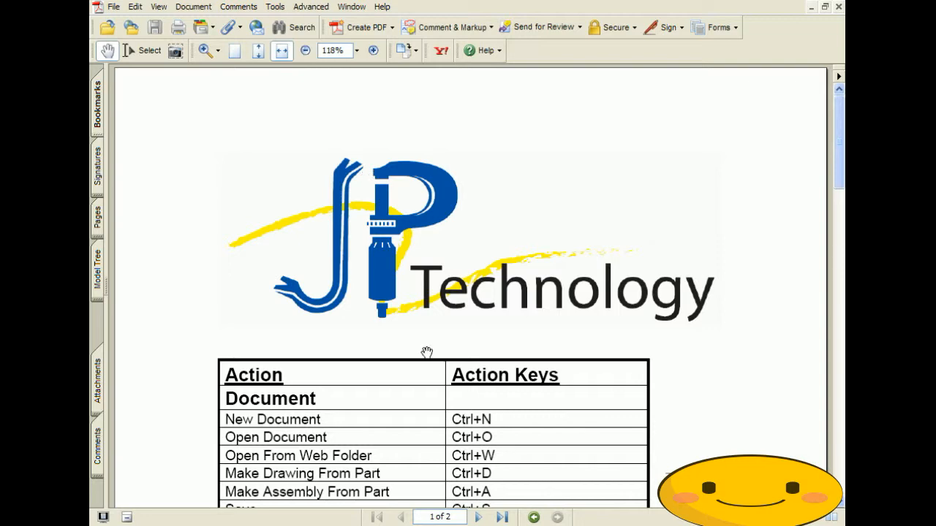
- Pan down through both pages of the SolidWorks shortcut-key table in Acrobat
{"action": "left_click_drag", "start_coordinate": [394, 415], "coordinate": [392, 257]}
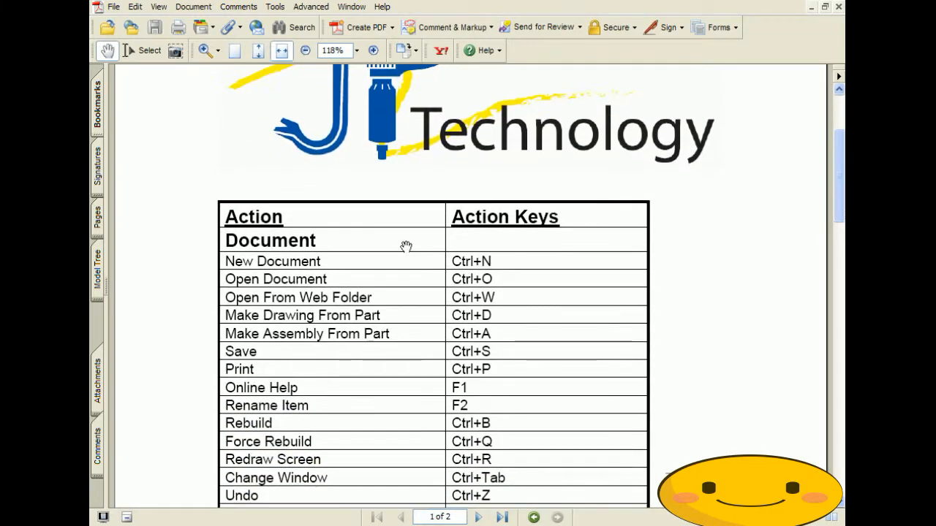
{"action": "left_click_drag", "start_coordinate": [418, 424], "coordinate": [416, 295]}
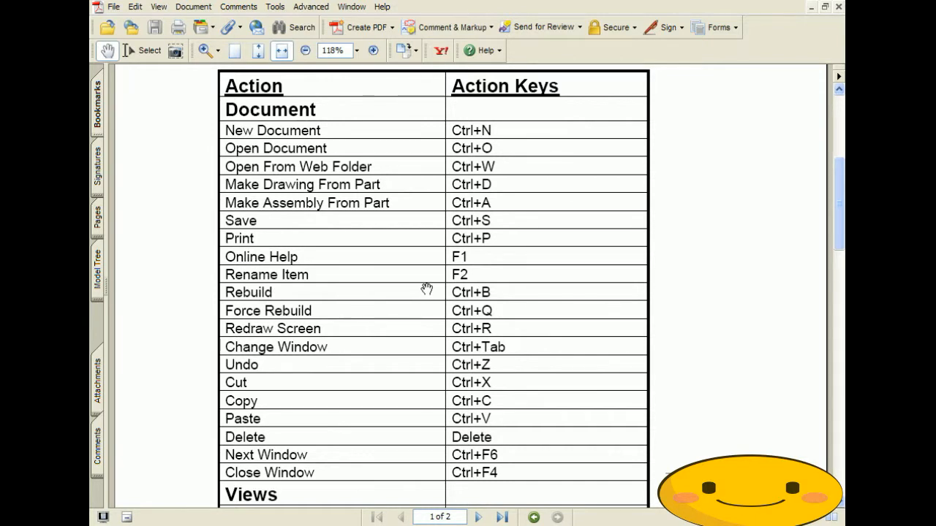
{"action": "left_click_drag", "start_coordinate": [421, 342], "coordinate": [419, 319]}
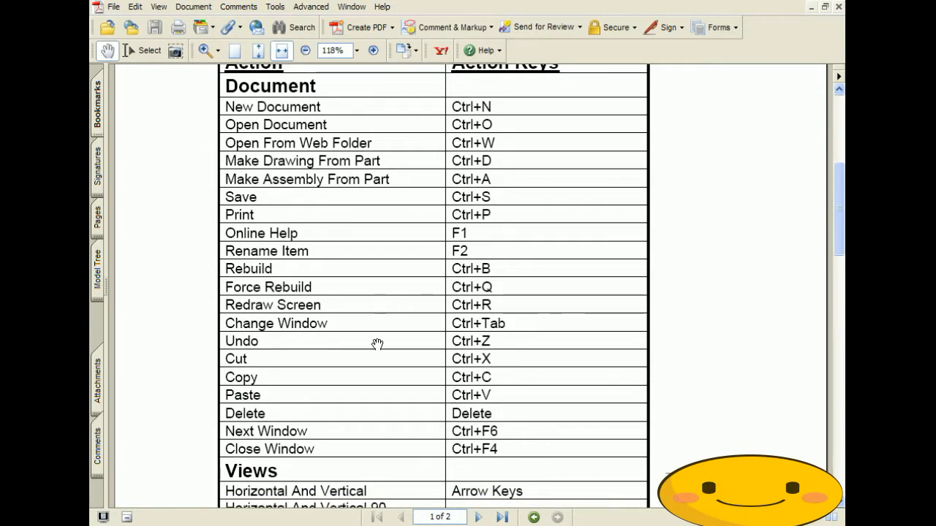
{"action": "left_click_drag", "start_coordinate": [376, 341], "coordinate": [393, 153]}
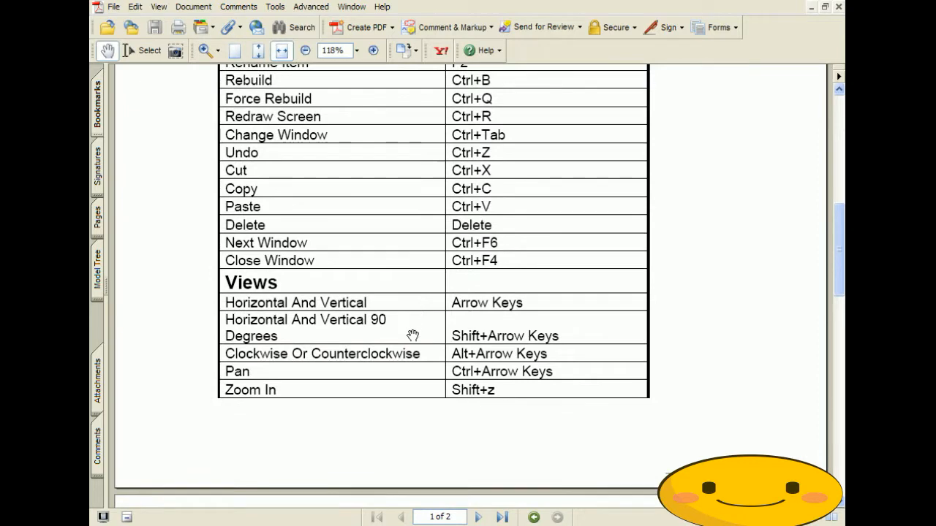
{"action": "left_click_drag", "start_coordinate": [412, 334], "coordinate": [414, 139]}
{"action": "left_click_drag", "start_coordinate": [417, 420], "coordinate": [427, 199]}
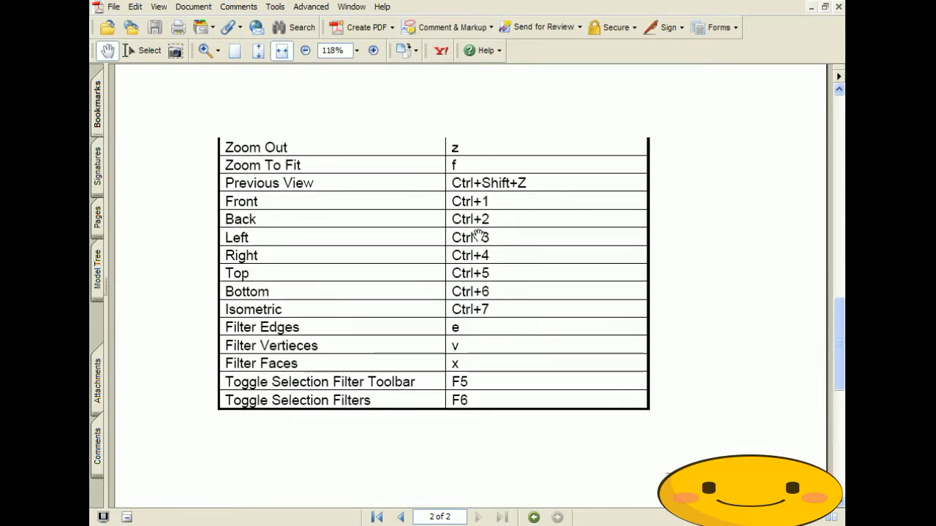
- Scroll back through the shortcut table, then return to SolidWorks
{"action": "scroll", "coordinate": [486, 262], "scroll_direction": "up", "scroll_amount": 3}
{"action": "scroll", "coordinate": [486, 261], "scroll_direction": "up", "scroll_amount": 12}
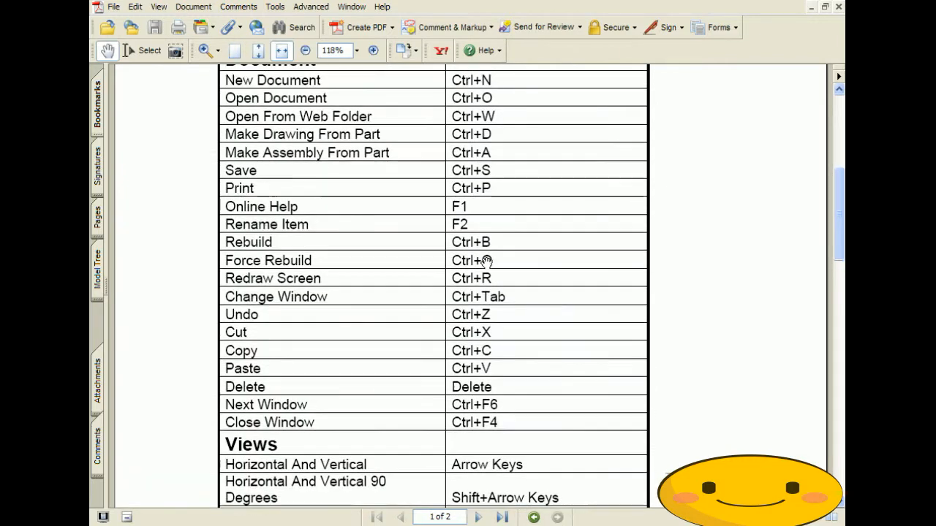
{"action": "scroll", "coordinate": [487, 262], "scroll_direction": "up", "scroll_amount": 2}
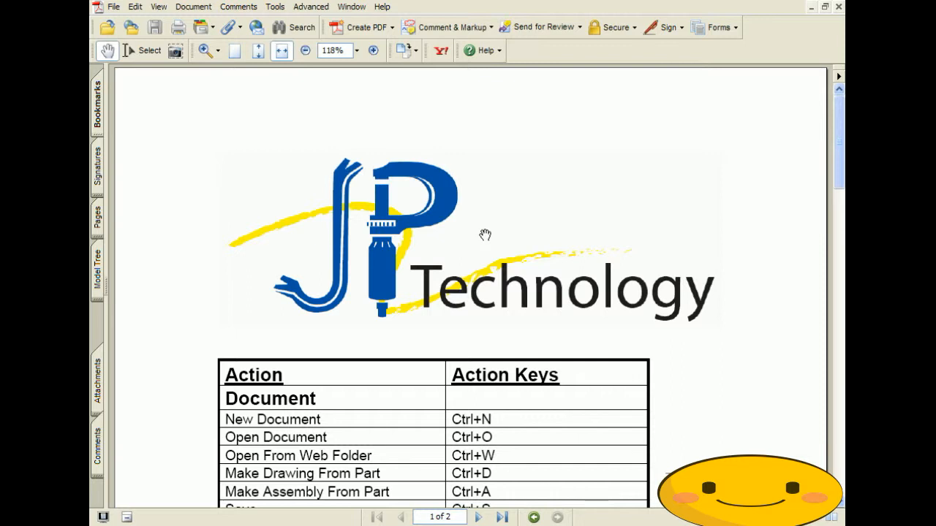
{"action": "scroll", "coordinate": [483, 220], "scroll_direction": "down", "scroll_amount": 6}
{"action": "scroll", "coordinate": [472, 189], "scroll_direction": "down", "scroll_amount": 1}
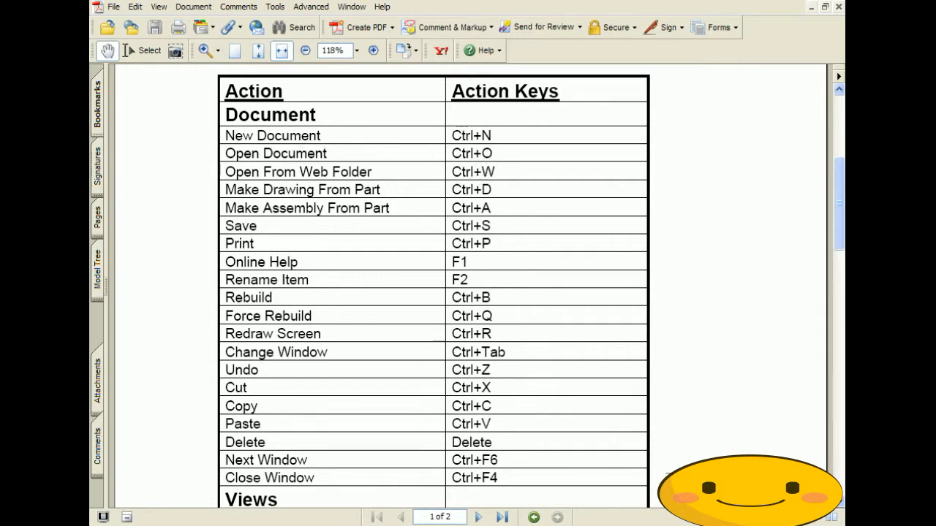
{"action": "key", "text": "alt+Tab"}
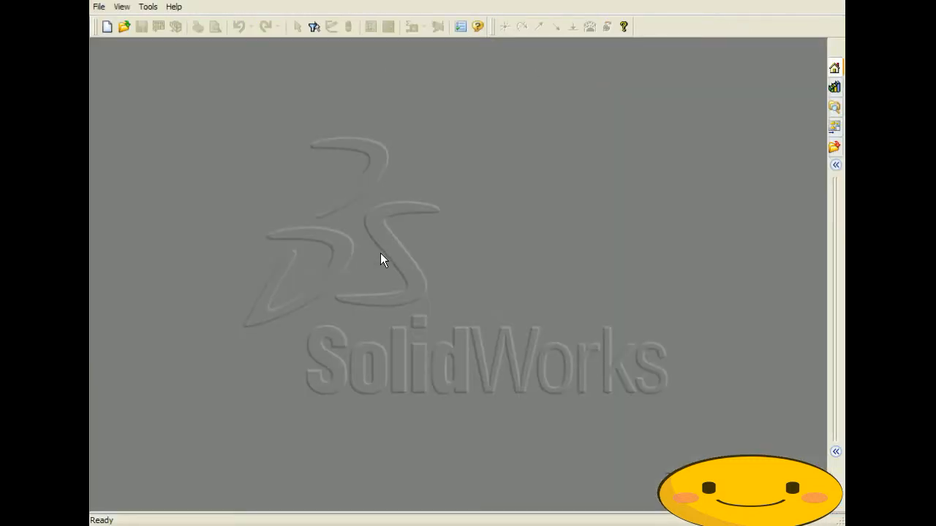
- Create a new blank SolidWorks Part document with Ctrl+N
{"action": "key", "text": "ctrl+n"}
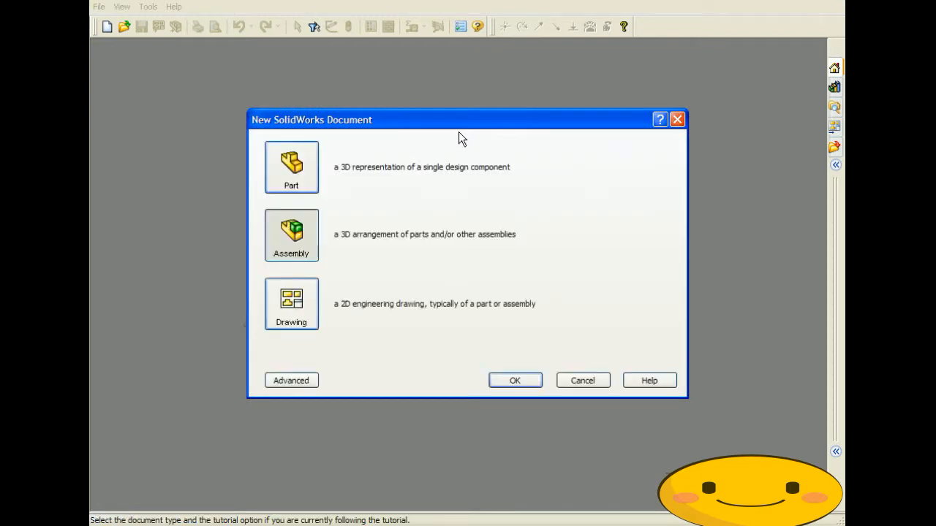
{"action": "left_click", "coordinate": [308, 170]}
{"action": "left_click", "coordinate": [516, 381]}
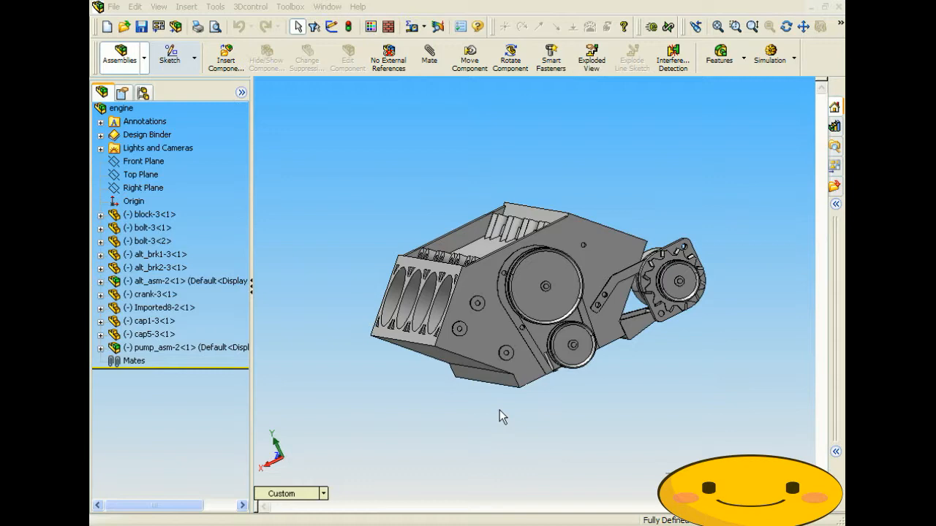
{"action": "middle_click_drag", "start_coordinate": [351, 287], "coordinate": [458, 342]}
{"action": "middle_click_drag", "start_coordinate": [588, 302], "coordinate": [496, 335]}
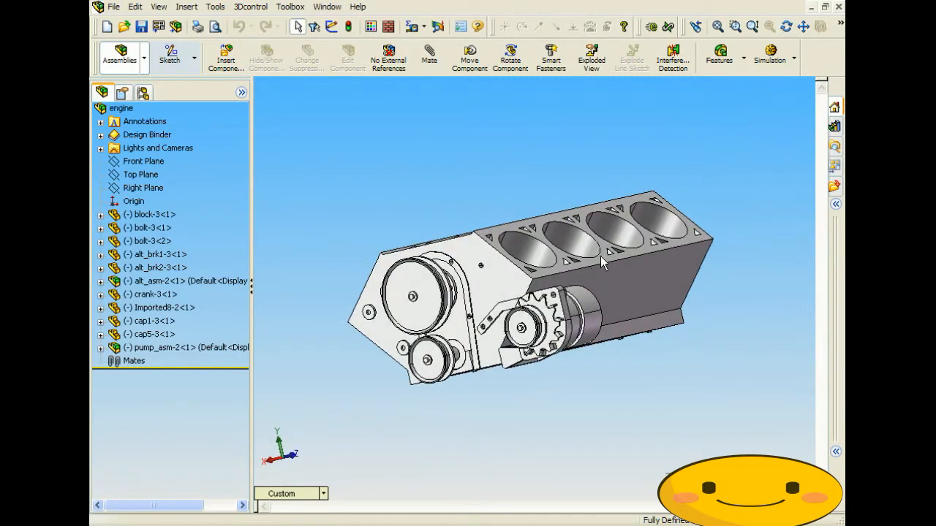
{"action": "middle_click_drag", "start_coordinate": [598, 256], "coordinate": [455, 321]}
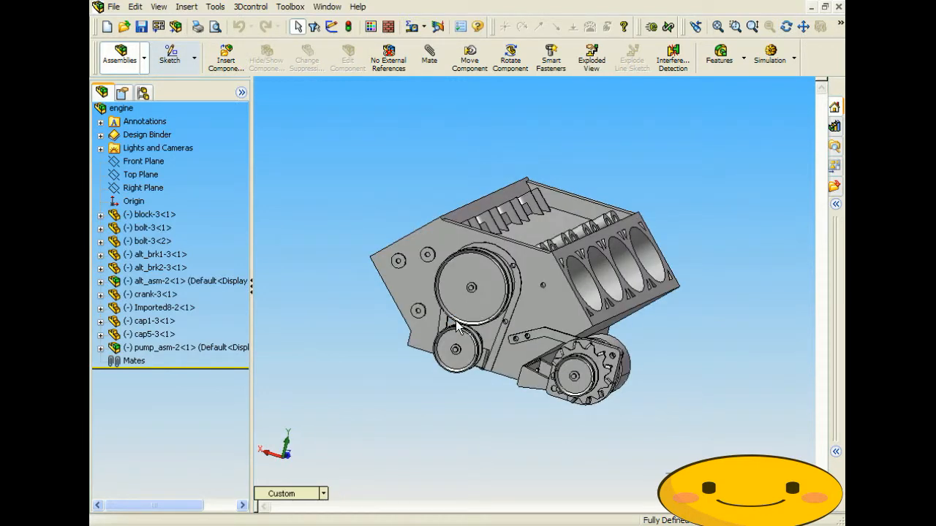
{"action": "middle_click_drag", "start_coordinate": [458, 326], "coordinate": [589, 376]}
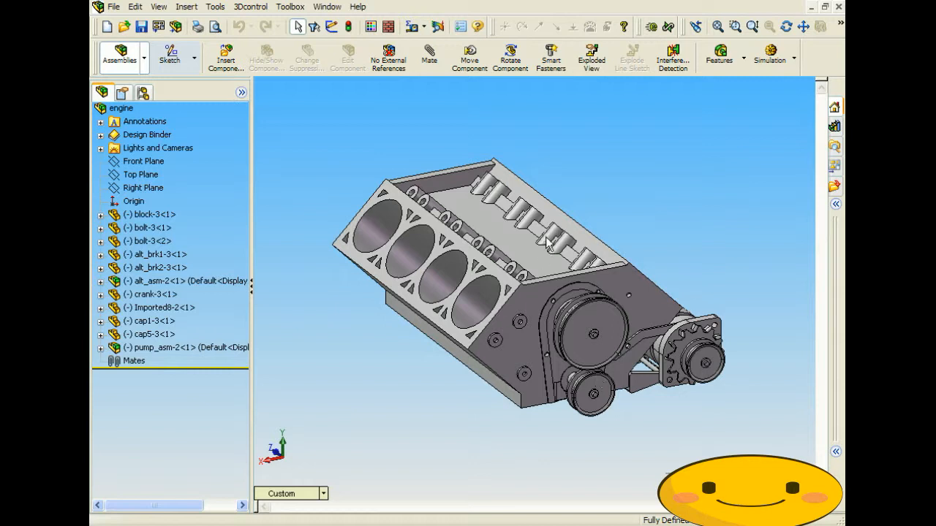
- Open a second engine window and turn it to a near side view of the bores
{"action": "left_click", "coordinate": [335, 7]}
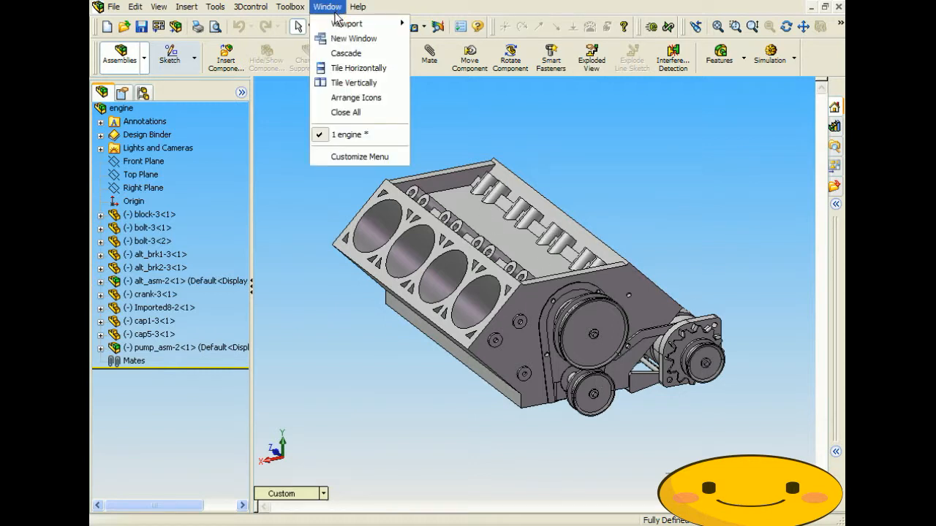
{"action": "left_click", "coordinate": [348, 46]}
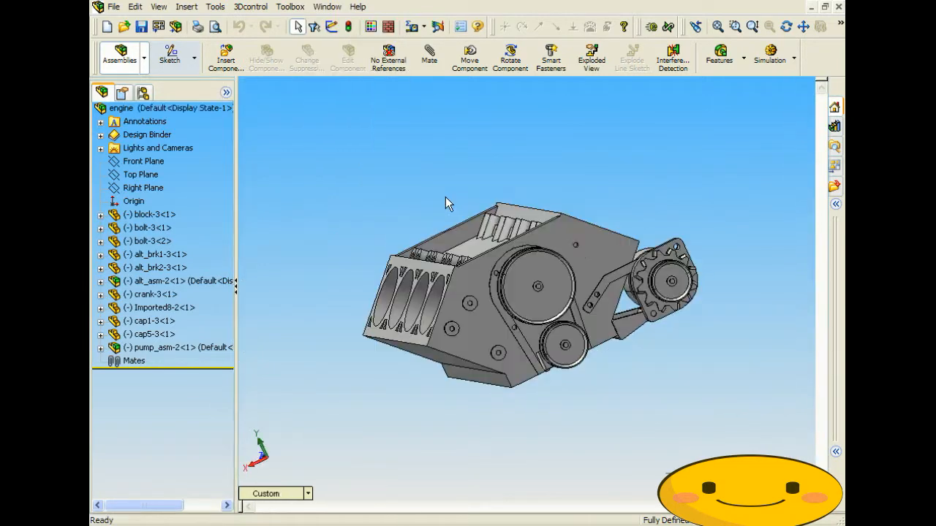
{"action": "middle_click_drag", "start_coordinate": [437, 280], "coordinate": [489, 293]}
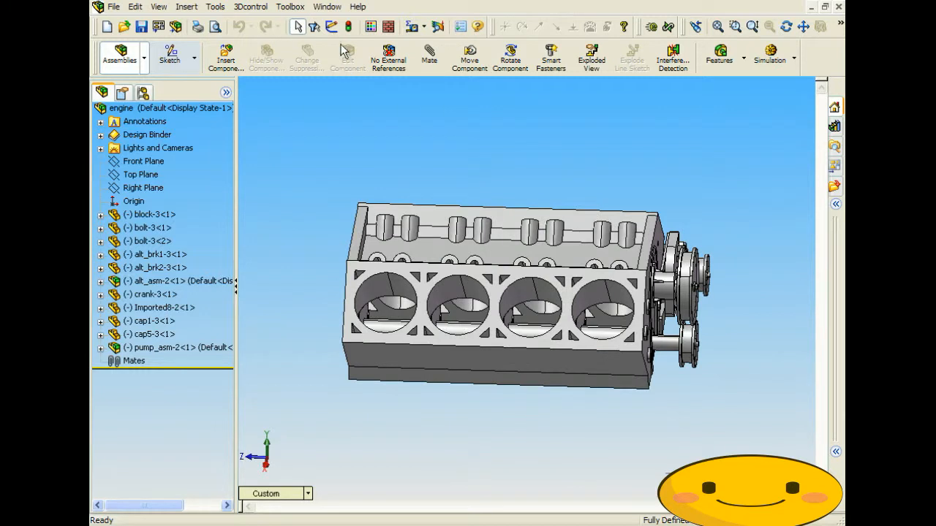
- Switch to engine:1, tile both windows horizontally, and rotate the top view
{"action": "left_click", "coordinate": [327, 6]}
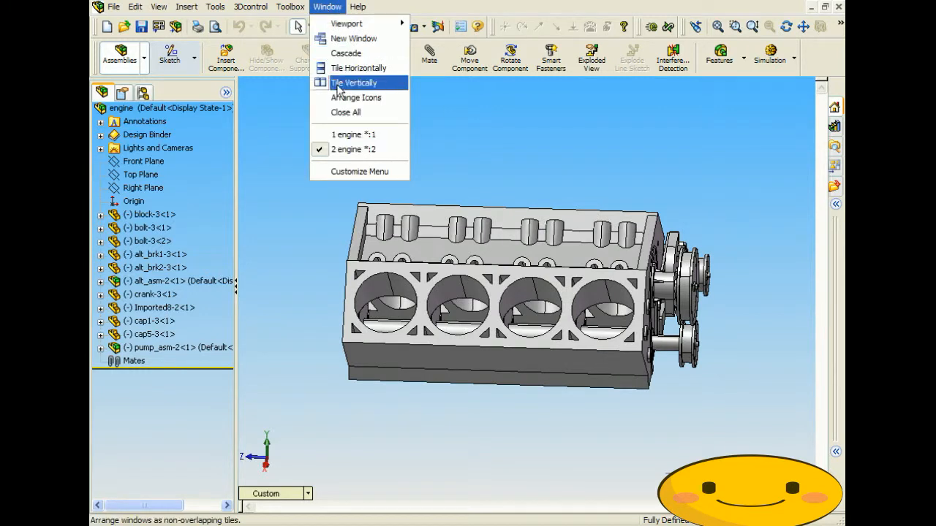
{"action": "left_click", "coordinate": [351, 134]}
{"action": "left_click", "coordinate": [327, 7]}
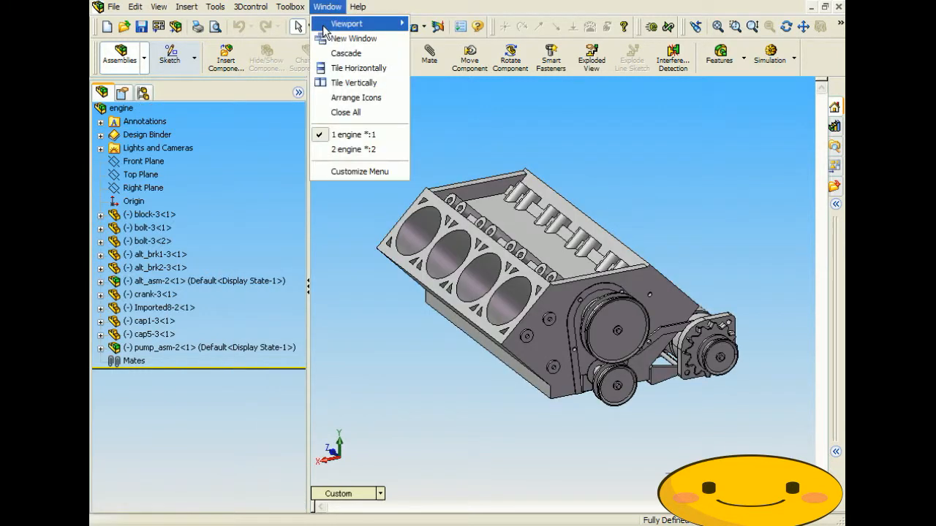
{"action": "left_click", "coordinate": [339, 69]}
{"action": "middle_click_drag", "start_coordinate": [565, 218], "coordinate": [453, 182]}
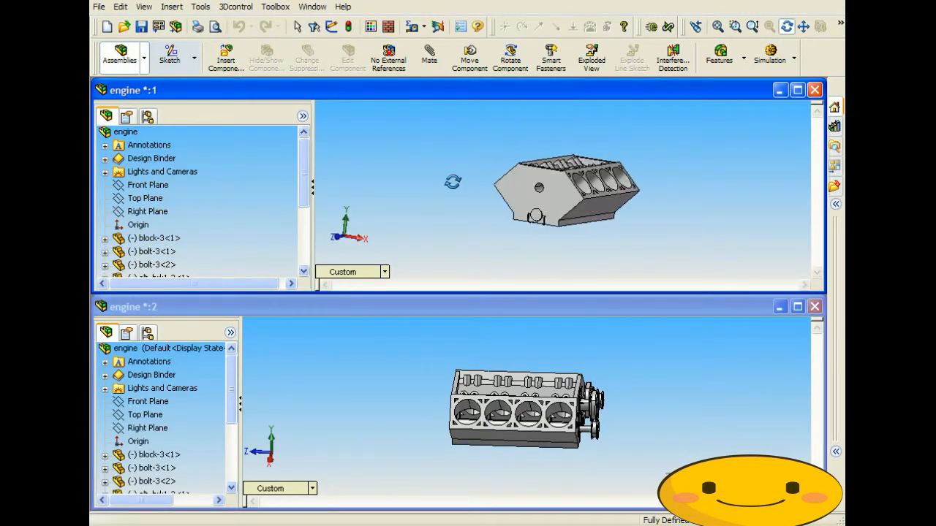
- Display the lower engine window as wireframe, rotated to an oblique view
{"action": "left_click", "coordinate": [526, 301]}
{"action": "middle_click_drag", "start_coordinate": [515, 392], "coordinate": [628, 344]}
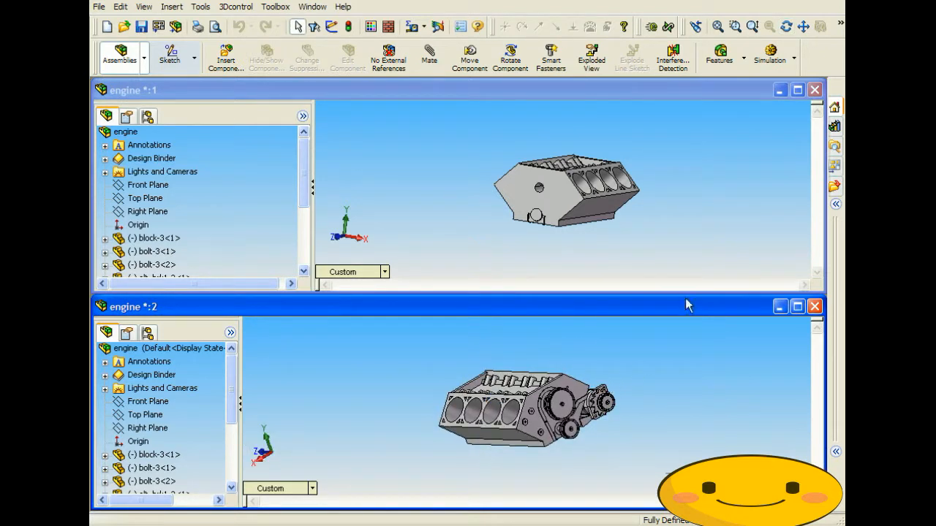
{"action": "left_click", "coordinate": [839, 27]}
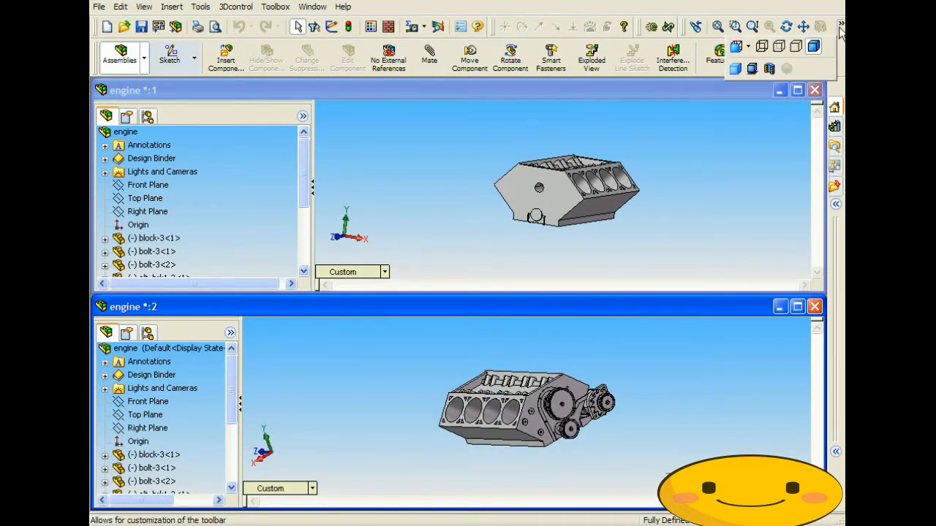
{"action": "left_click", "coordinate": [763, 47]}
{"action": "middle_click_drag", "start_coordinate": [637, 389], "coordinate": [600, 374]}
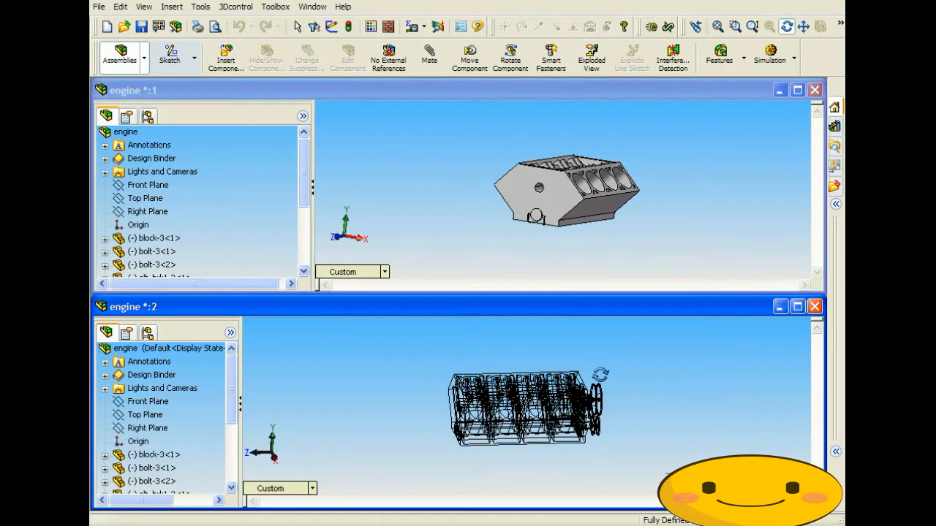
{"action": "left_click_drag", "start_coordinate": [600, 374], "coordinate": [631, 389]}
{"action": "key", "text": "Escape"}
- Step the upper engine window through the Front, Back, Left and Right views
{"action": "left_click", "coordinate": [666, 210]}
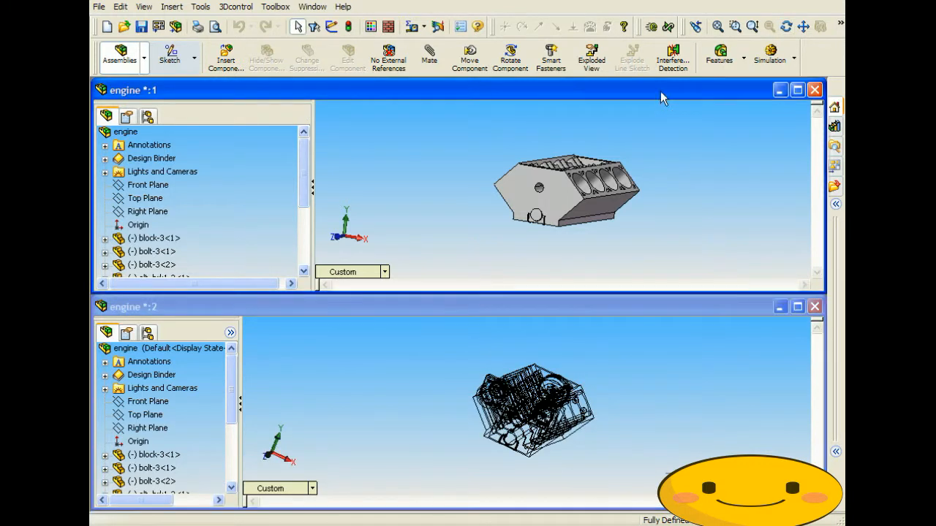
{"action": "middle_click_drag", "start_coordinate": [663, 203], "coordinate": [638, 210]}
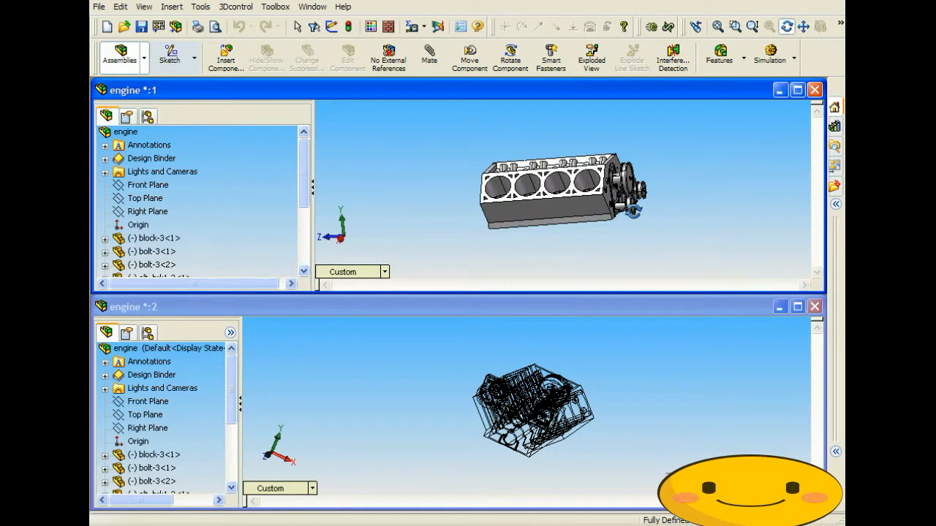
{"action": "left_click", "coordinate": [382, 275]}
{"action": "left_click", "coordinate": [410, 287]}
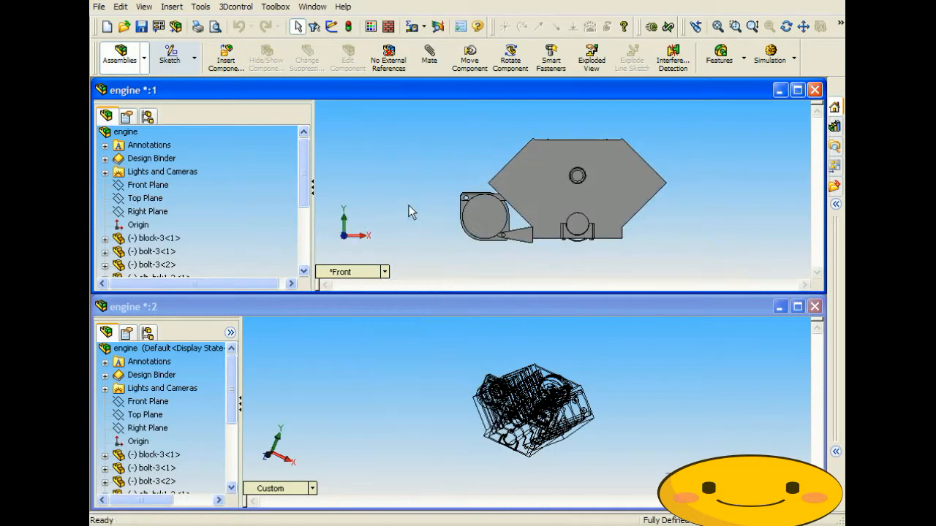
{"action": "left_click", "coordinate": [384, 272]}
{"action": "left_click", "coordinate": [409, 298]}
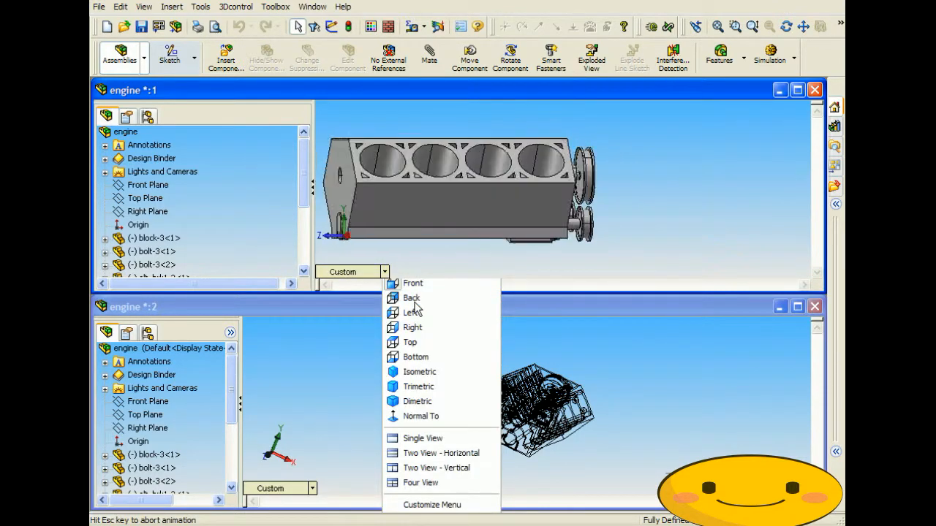
{"action": "left_click", "coordinate": [384, 272]}
{"action": "left_click", "coordinate": [410, 309]}
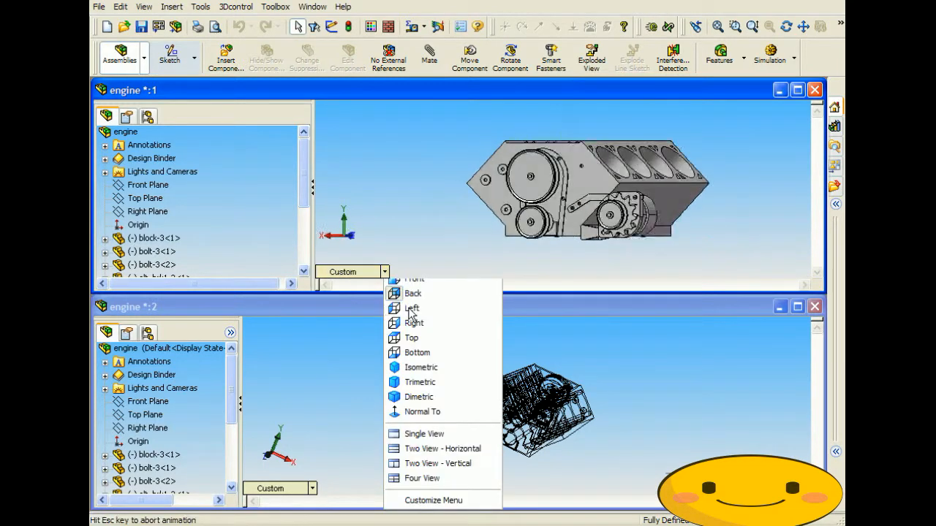
{"action": "left_click", "coordinate": [384, 272]}
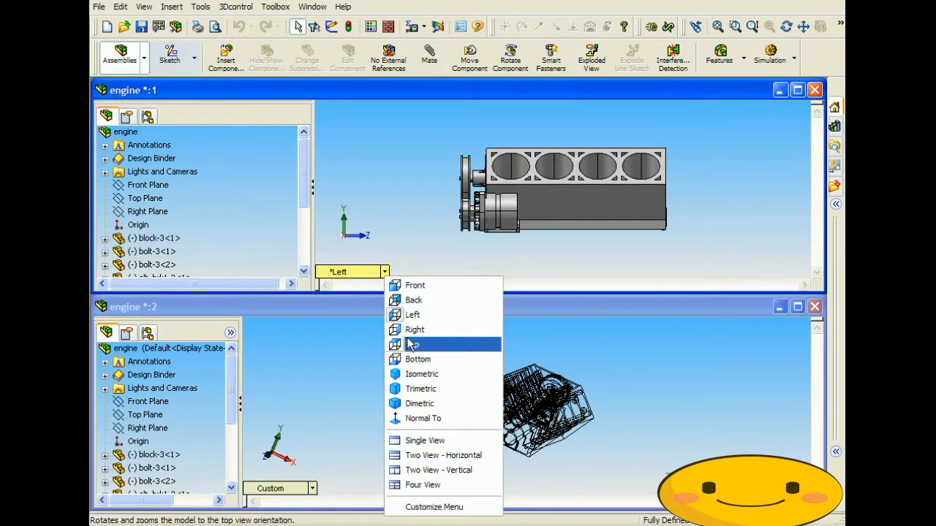
{"action": "left_click", "coordinate": [410, 322]}
- Return engine:1 to the Back view and open another engine window
{"action": "left_click", "coordinate": [384, 272]}
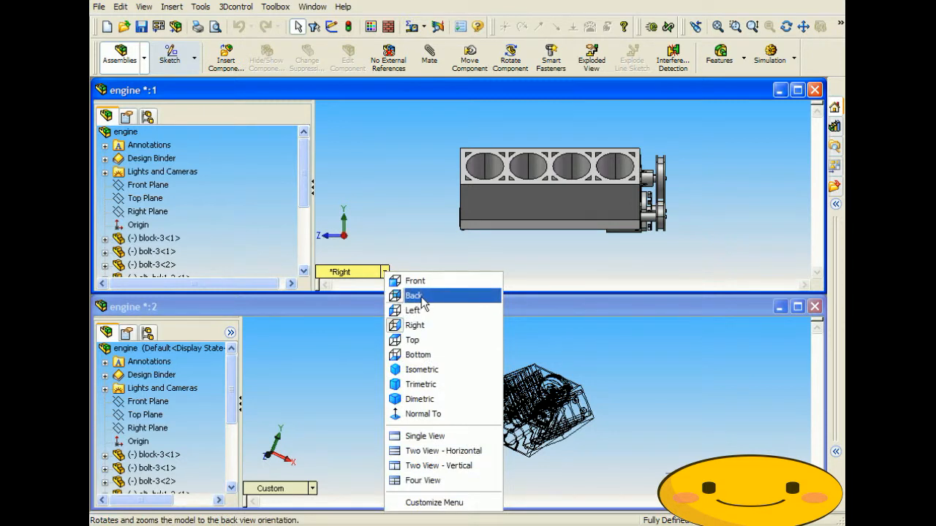
{"action": "left_click", "coordinate": [421, 297]}
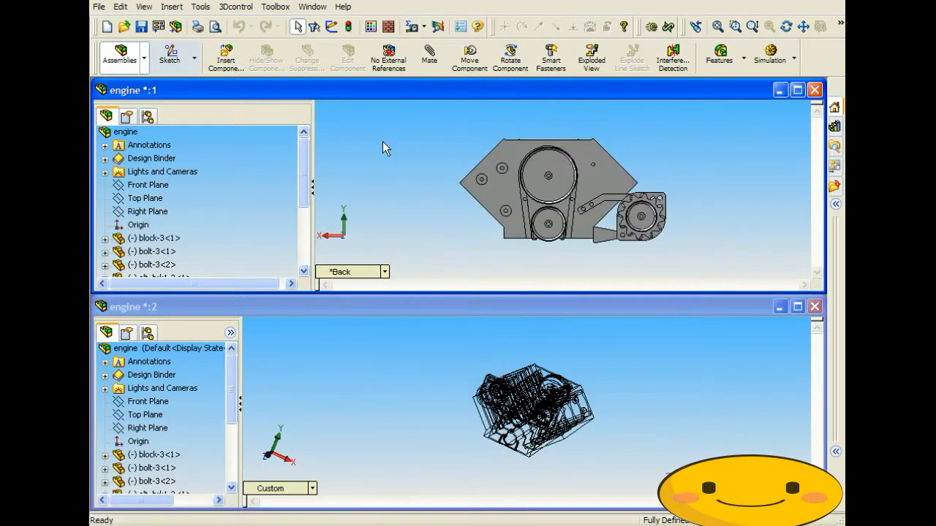
{"action": "left_click", "coordinate": [311, 6]}
{"action": "left_click", "coordinate": [332, 38]}
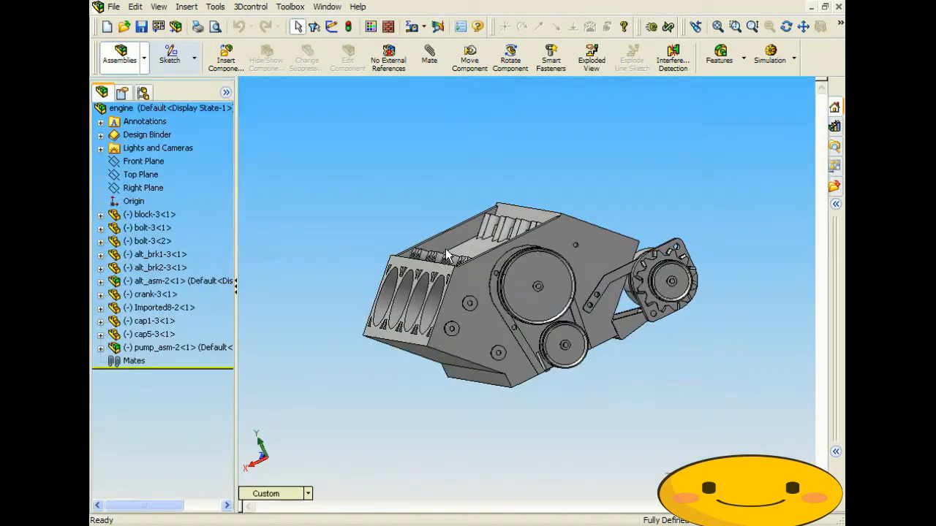
- Set the new window to the Left view and open a fourth engine window
{"action": "left_click", "coordinate": [293, 495]}
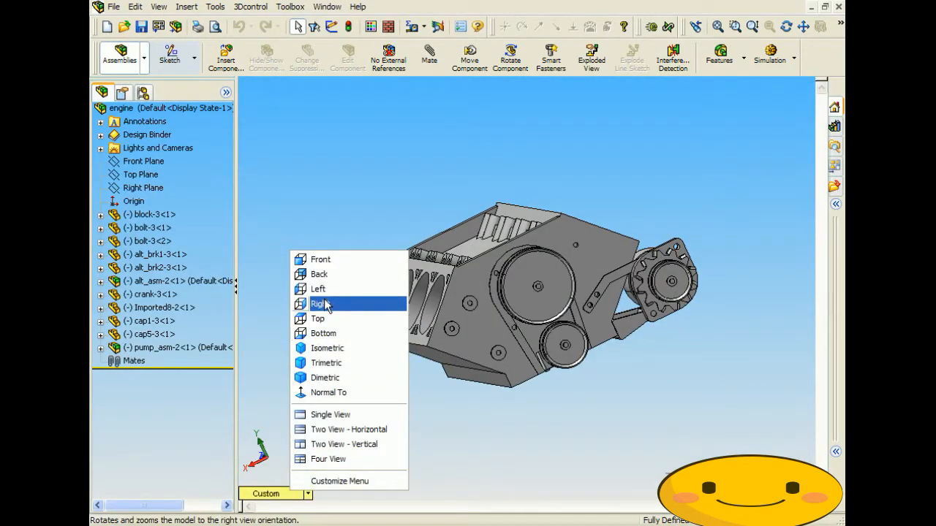
{"action": "left_click", "coordinate": [324, 288]}
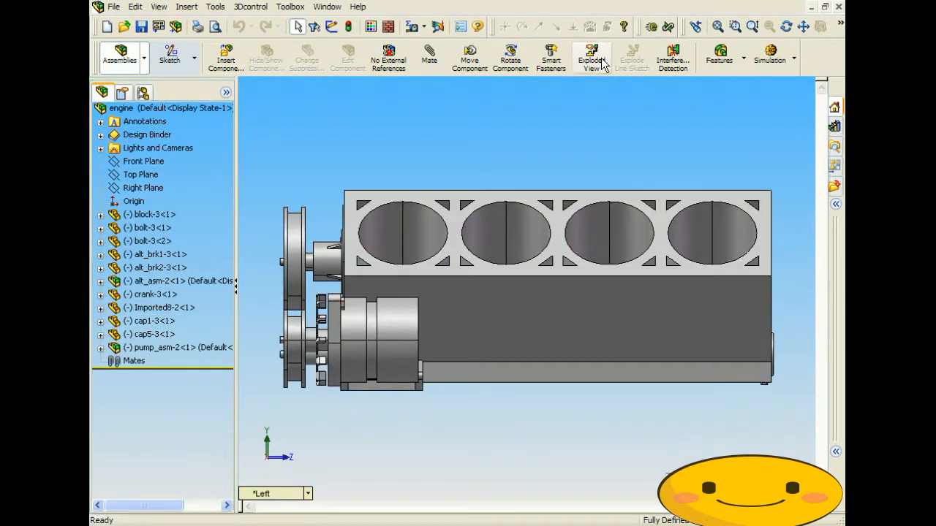
{"action": "left_click", "coordinate": [332, 8]}
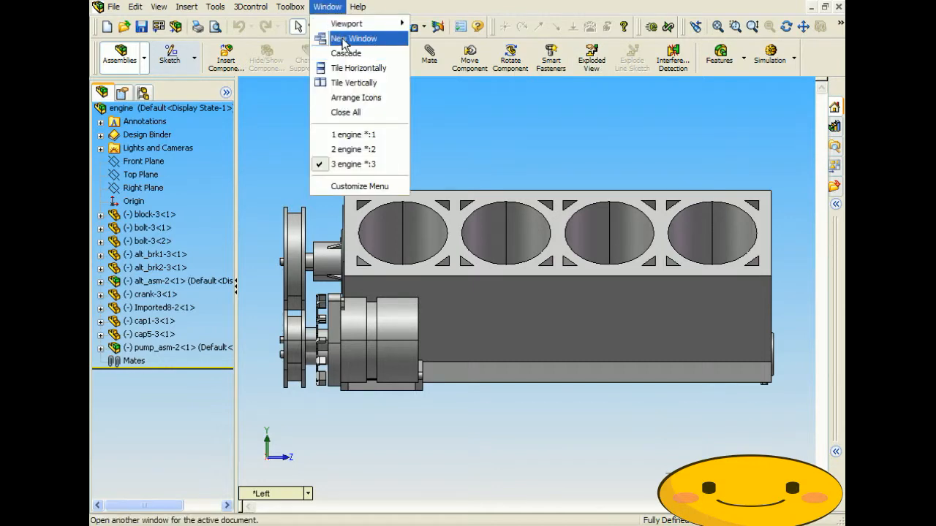
{"action": "left_click", "coordinate": [331, 37]}
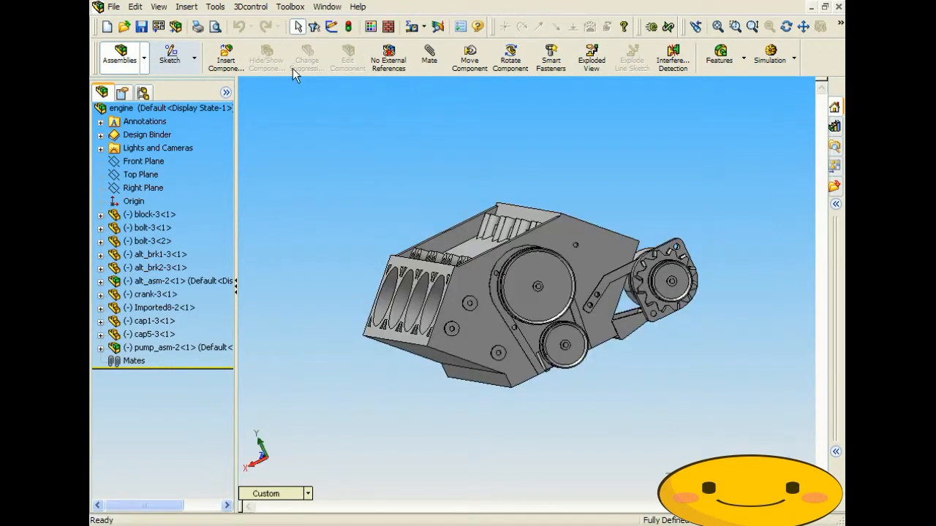
- Show the fourth window from the Right and tile all four windows horizontally
{"action": "left_click", "coordinate": [308, 494]}
{"action": "left_click", "coordinate": [338, 322]}
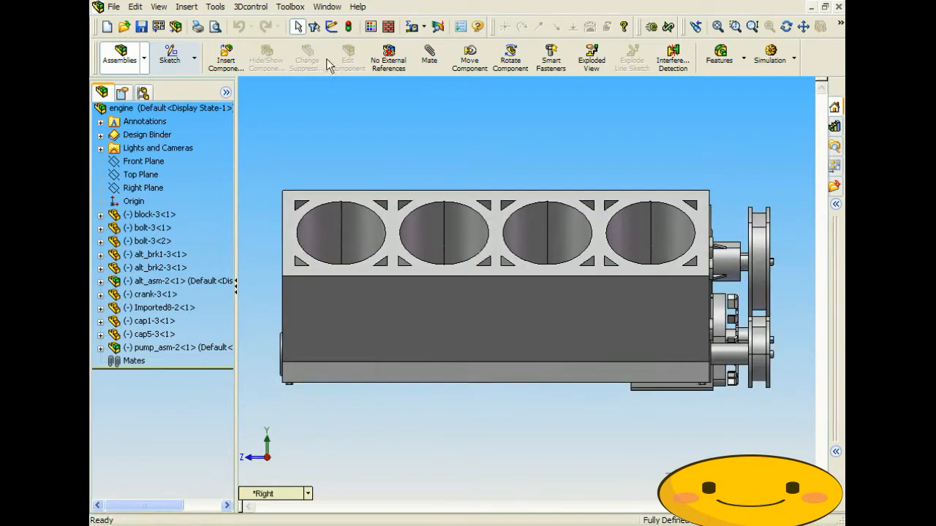
{"action": "left_click", "coordinate": [326, 7]}
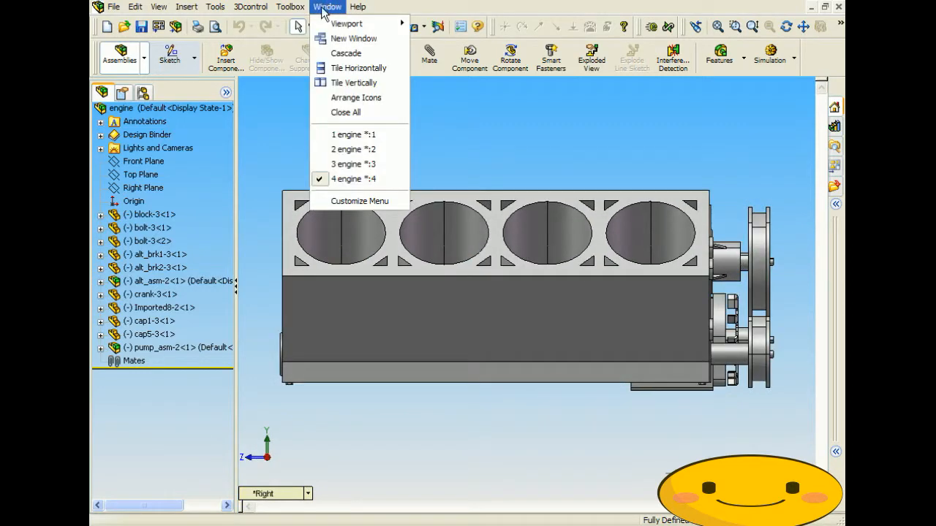
{"action": "left_click", "coordinate": [336, 68]}
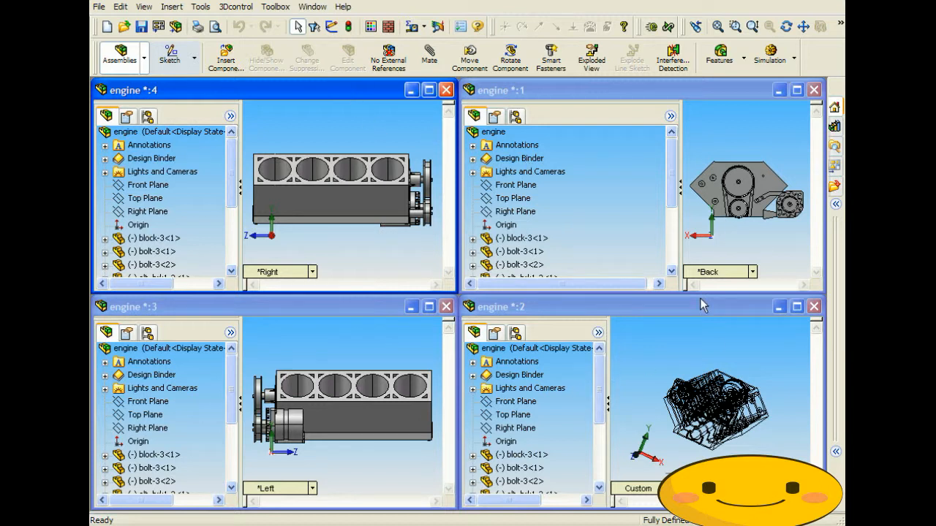
- Activate the wireframe engine:2 window, then zoom and orbit its view
{"action": "left_click", "coordinate": [749, 417]}
{"action": "scroll", "coordinate": [751, 419], "scroll_direction": "down", "scroll_amount": 3}
{"action": "scroll", "coordinate": [747, 415], "scroll_direction": "down", "scroll_amount": 3}
{"action": "middle_click_drag", "start_coordinate": [720, 409], "coordinate": [740, 418]}
{"action": "scroll", "coordinate": [647, 398], "scroll_direction": "up", "scroll_amount": 1}
{"action": "scroll", "coordinate": [647, 398], "scroll_direction": "down", "scroll_amount": 1}
{"action": "scroll", "coordinate": [698, 414], "scroll_direction": "down", "scroll_amount": 2}
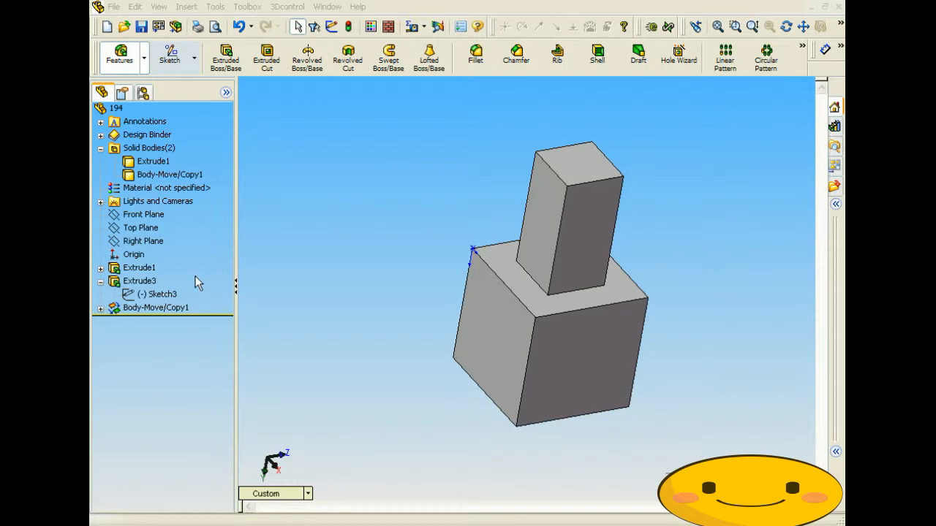
{"action": "left_click", "coordinate": [136, 268]}
{"action": "left_click", "coordinate": [131, 282]}
{"action": "left_click", "coordinate": [135, 295]}
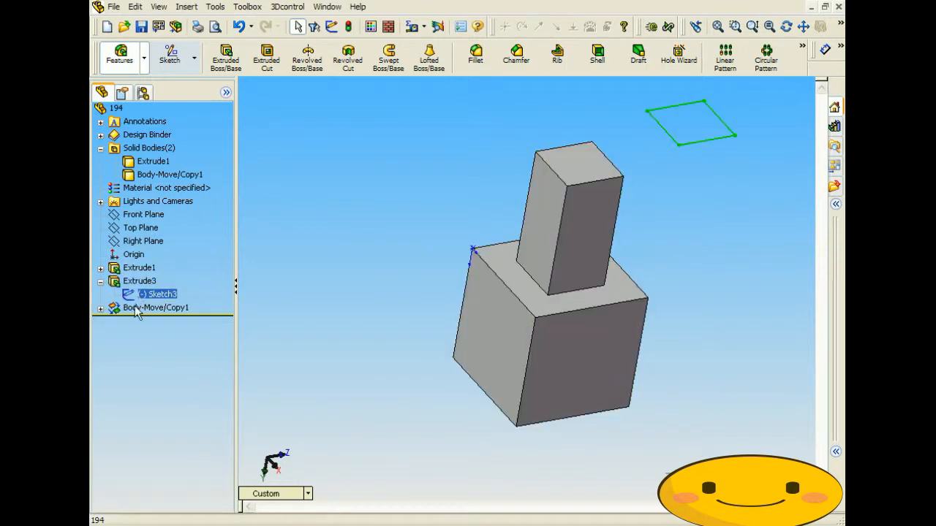
{"action": "left_click", "coordinate": [134, 308]}
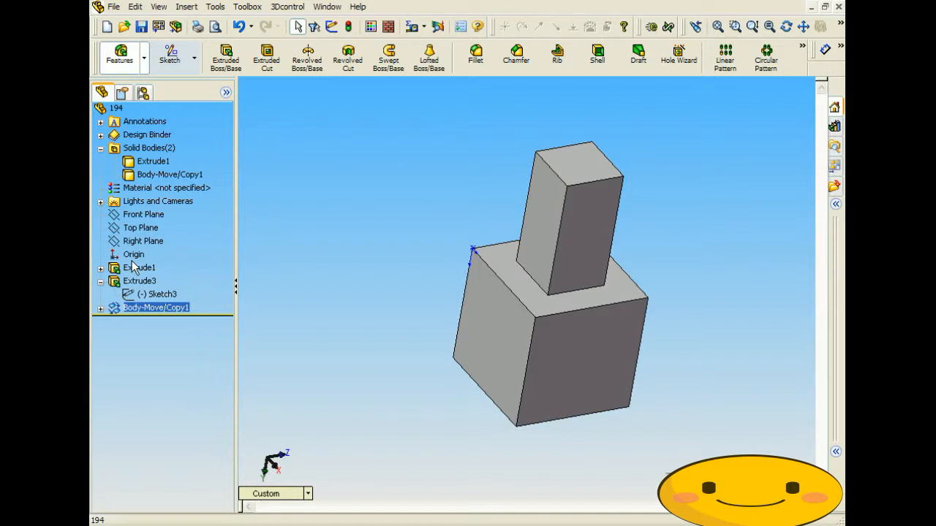
{"action": "left_click", "coordinate": [136, 269]}
{"action": "left_click", "coordinate": [138, 281]}
{"action": "left_click", "coordinate": [168, 294]}
{"action": "left_click", "coordinate": [161, 308]}
{"action": "left_click", "coordinate": [348, 26]}
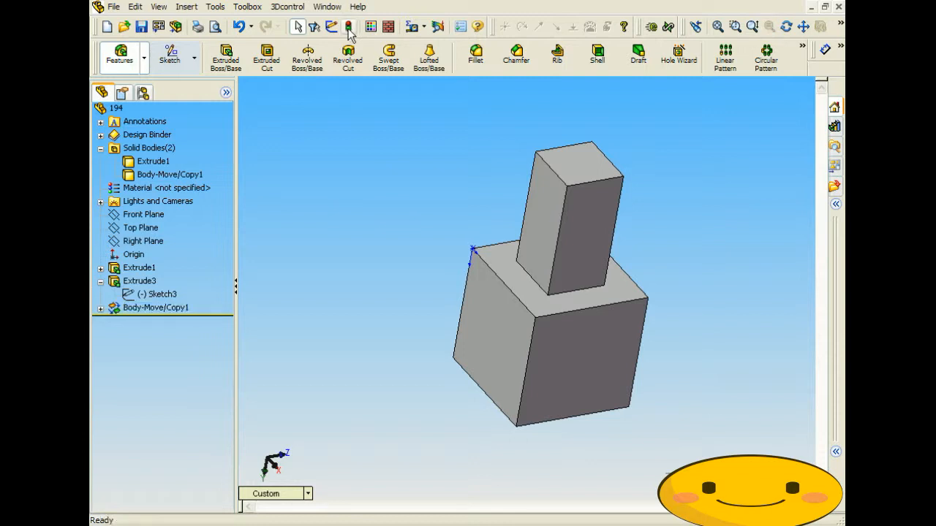
{"action": "left_click", "coordinate": [141, 270]}
{"action": "left_click", "coordinate": [140, 283]}
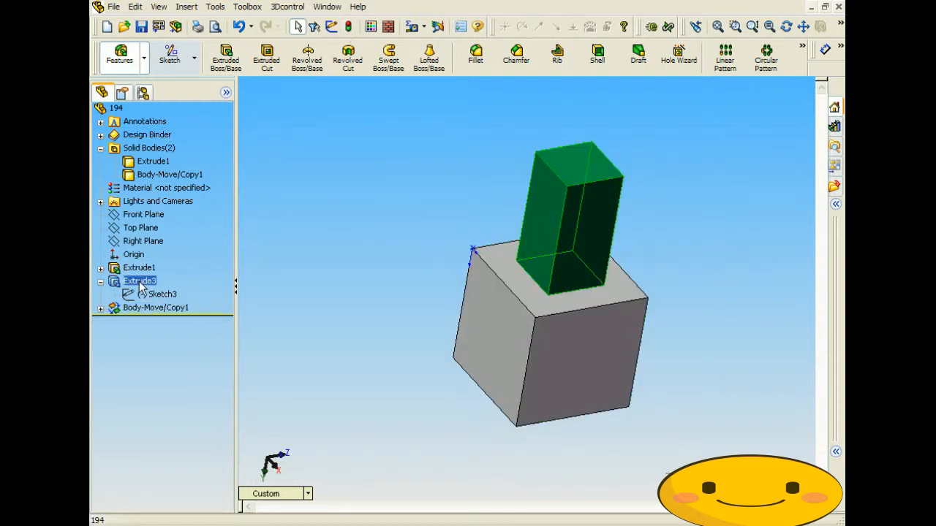
{"action": "left_click", "coordinate": [136, 308]}
{"action": "left_click", "coordinate": [331, 254]}
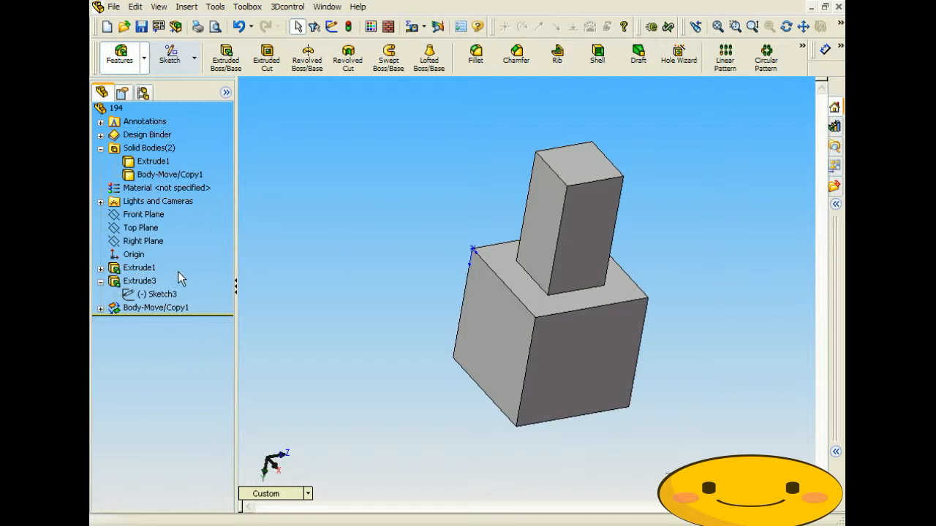
{"action": "mouse_move", "coordinate": [305, 214]}
{"action": "middle_mouse_down"}
{"action": "mouse_move", "coordinate": [323, 219]}
{"action": "mouse_move", "coordinate": [293, 203]}
{"action": "middle_mouse_up"}
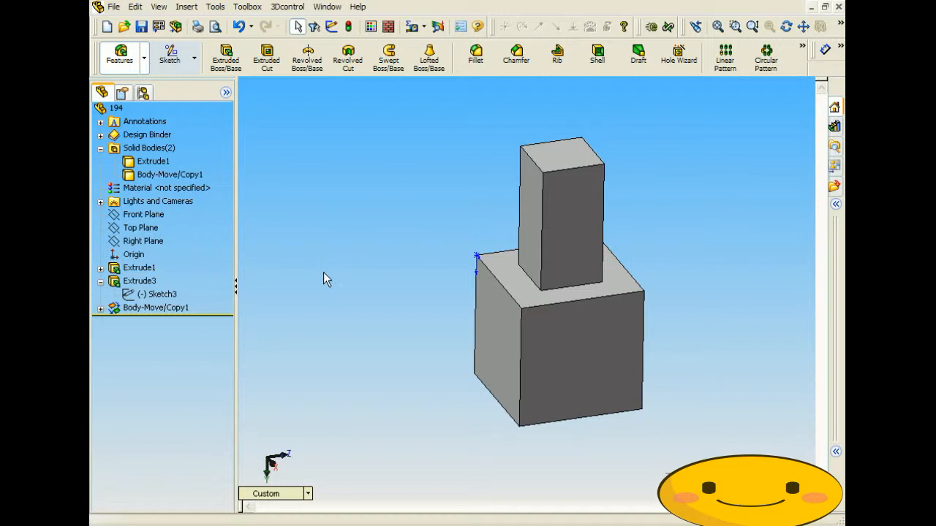
{"action": "middle_click_drag", "start_coordinate": [364, 253], "coordinate": [367, 245]}
- Fillet the edges of the lower block's top face with a 5 mm radius
{"action": "left_click", "coordinate": [476, 55]}
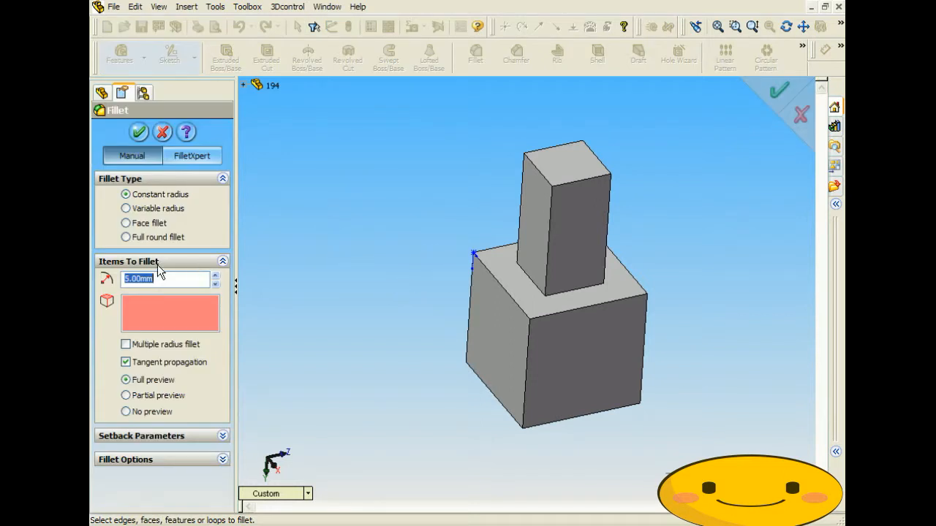
{"action": "left_click", "coordinate": [503, 261]}
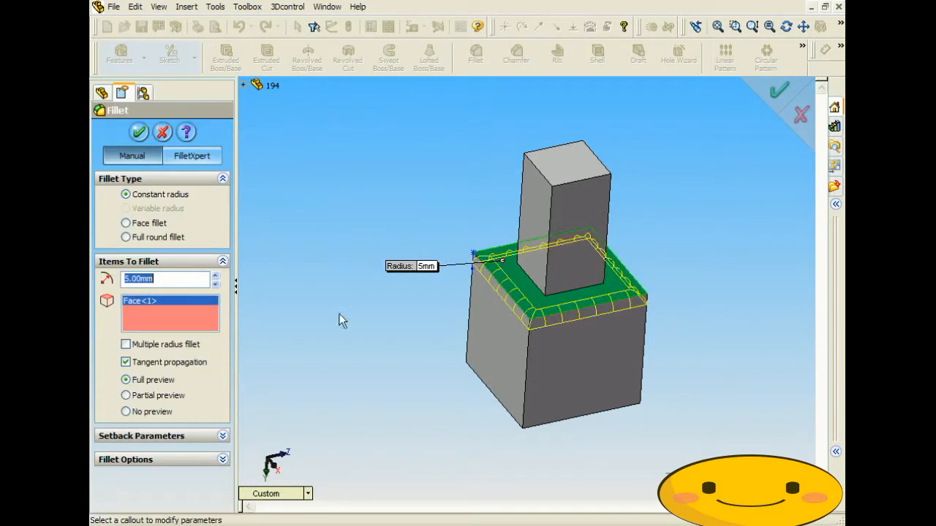
{"action": "left_click", "coordinate": [139, 132]}
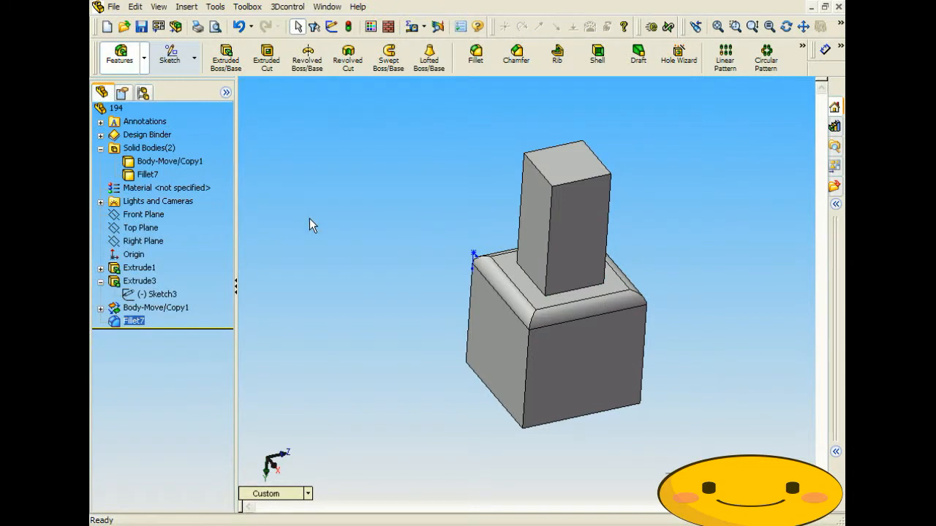
- Orbit and zoom to inspect Fillet7, selecting Body-Move/Copy1 and Fillet7 in the tree
{"action": "middle_click_drag", "start_coordinate": [430, 338], "coordinate": [449, 309]}
{"action": "left_click", "coordinate": [153, 164]}
{"action": "left_click", "coordinate": [150, 176]}
{"action": "left_click", "coordinate": [378, 293]}
{"action": "middle_click_drag", "start_coordinate": [377, 293], "coordinate": [452, 329]}
{"action": "scroll", "coordinate": [451, 328], "scroll_direction": "down", "scroll_amount": 4}
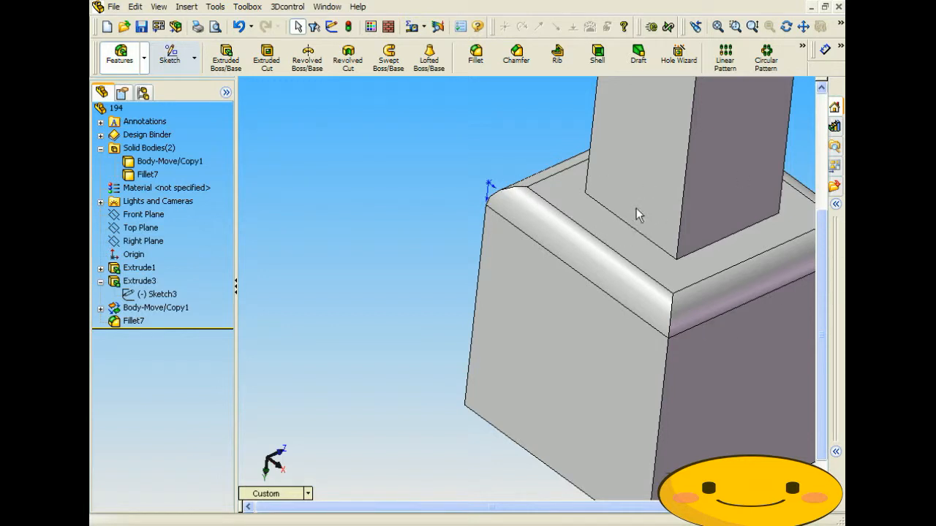
{"action": "scroll", "coordinate": [441, 296], "scroll_direction": "up", "scroll_amount": 4}
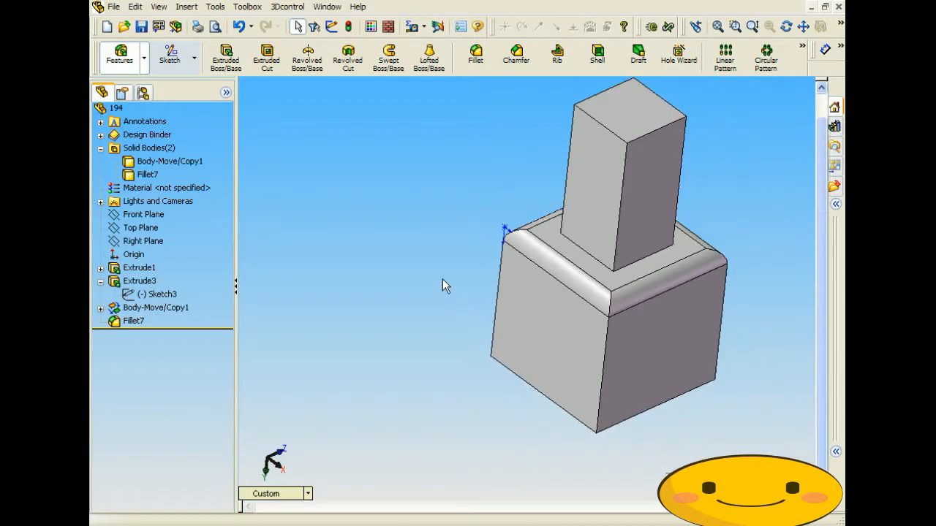
{"action": "left_click", "coordinate": [196, 9]}
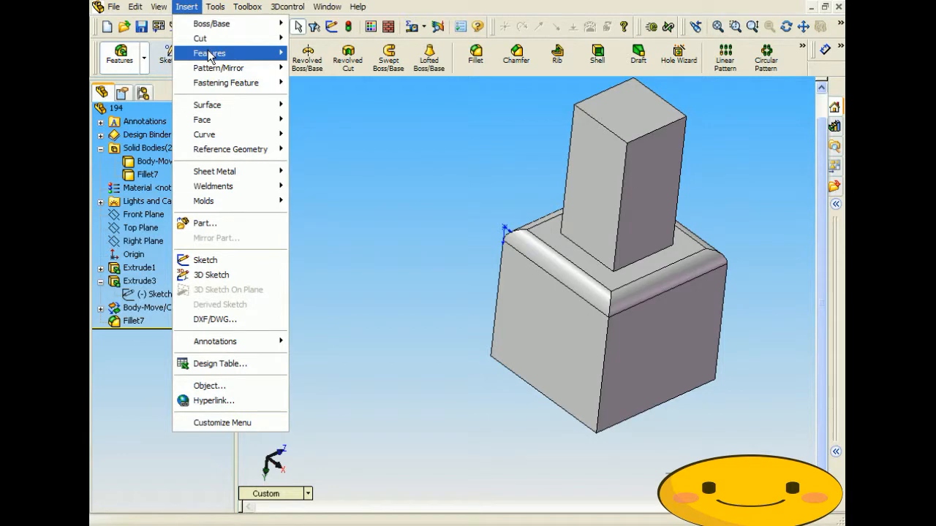
- Combine the upper and lower blocks into a single body as Combine3
{"action": "mouse_move", "coordinate": [210, 56]}
{"action": "left_click", "coordinate": [342, 306]}
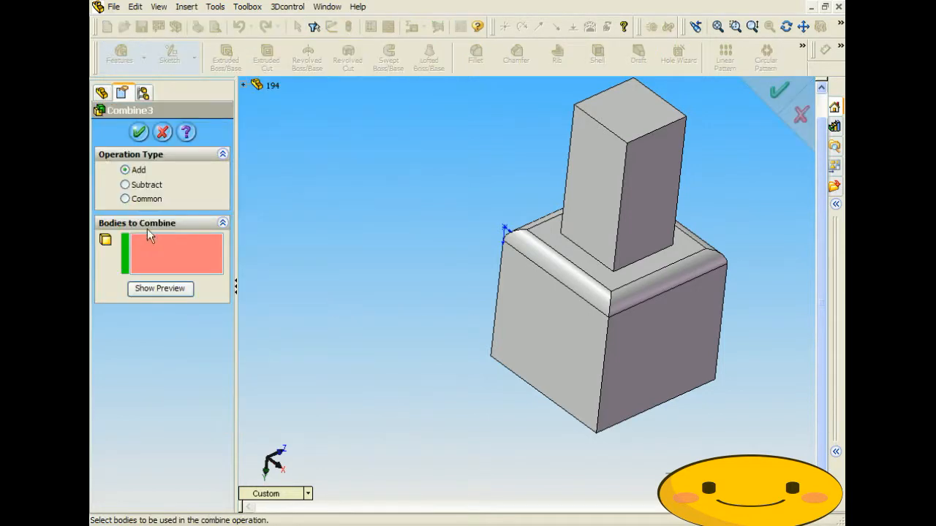
{"action": "left_click", "coordinate": [622, 184]}
{"action": "left_click", "coordinate": [582, 285]}
{"action": "left_click", "coordinate": [139, 132]}
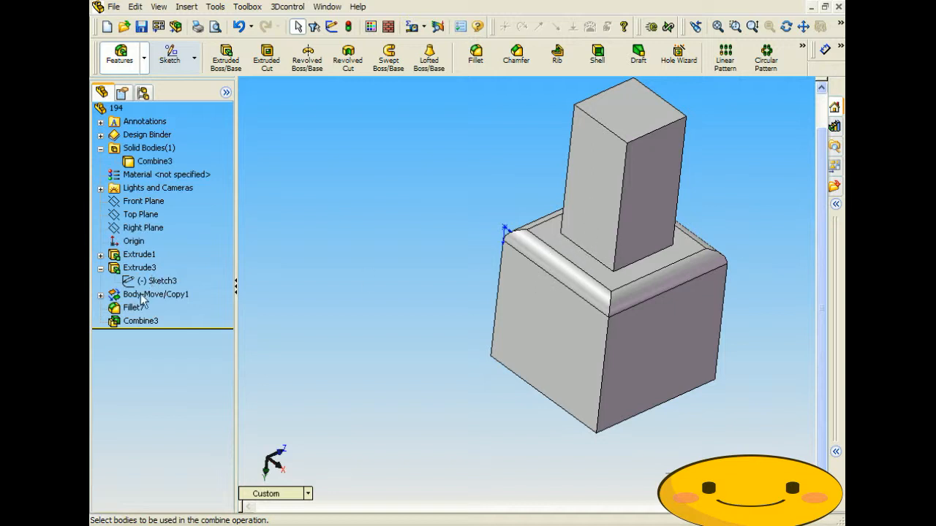
- Reorder Fillet7 below Combine3 so it also rounds the inner corner
{"action": "left_click_drag", "start_coordinate": [133, 308], "coordinate": [177, 333]}
{"action": "left_click", "coordinate": [349, 287]}
{"action": "middle_click_drag", "start_coordinate": [452, 311], "coordinate": [495, 300]}
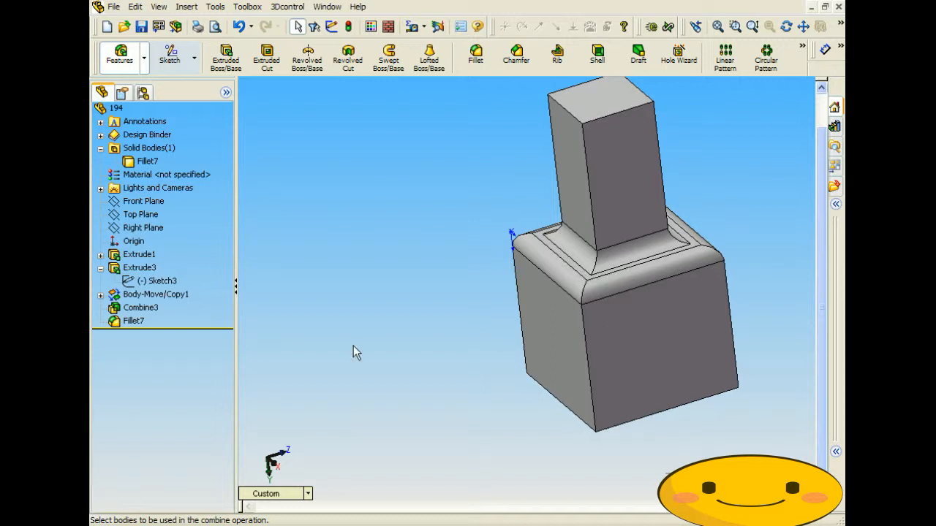
{"action": "left_click_drag", "start_coordinate": [149, 308], "coordinate": [164, 326]}
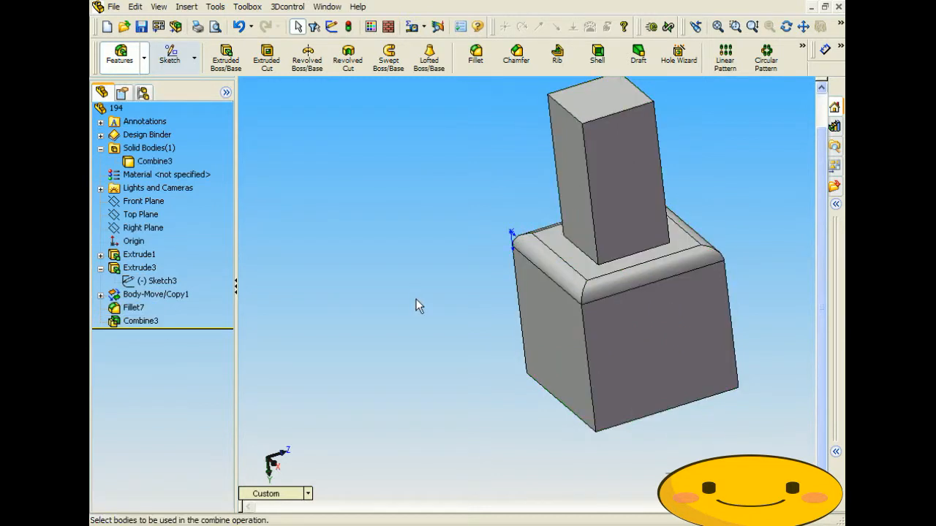
{"action": "left_click", "coordinate": [137, 307]}
{"action": "left_click", "coordinate": [167, 320], "text": "ctrl"}
{"action": "left_click_drag", "start_coordinate": [144, 314], "coordinate": [168, 324]}
{"action": "middle_click_drag", "start_coordinate": [417, 300], "coordinate": [464, 333]}
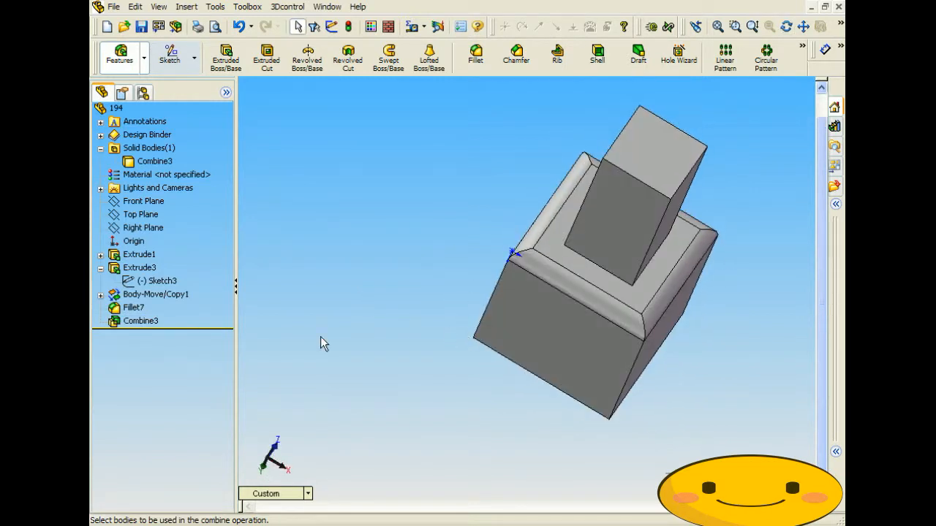
{"action": "left_click_drag", "start_coordinate": [137, 307], "coordinate": [177, 331]}
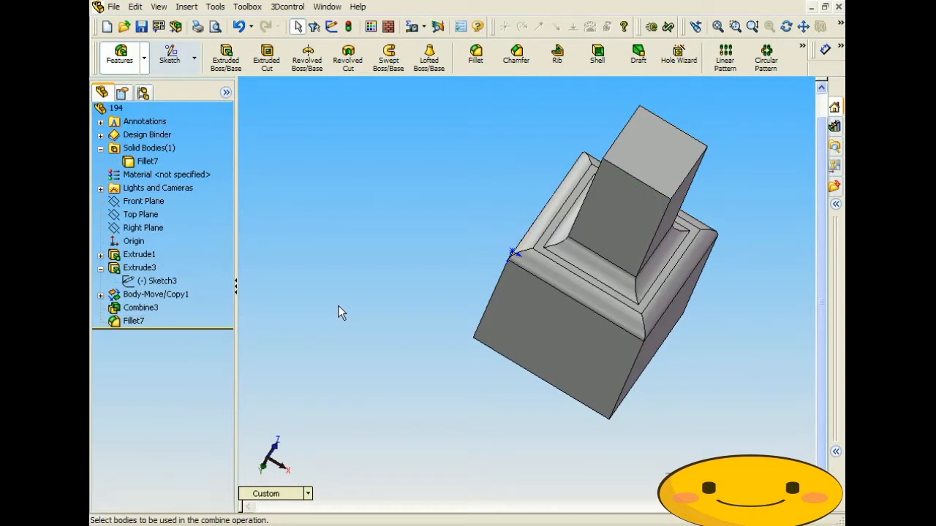